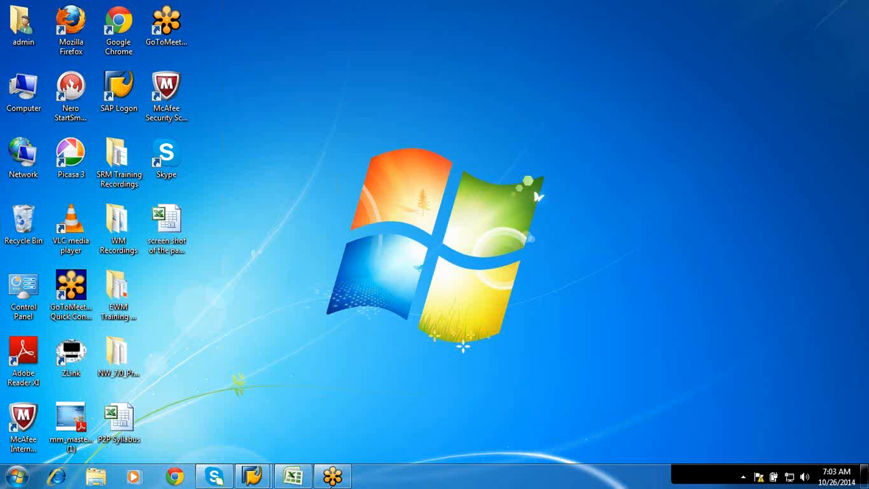
# Switch to the open SAP Easy Access session and log off from the system, confirming the log-off
pyautogui.click(283, 478)
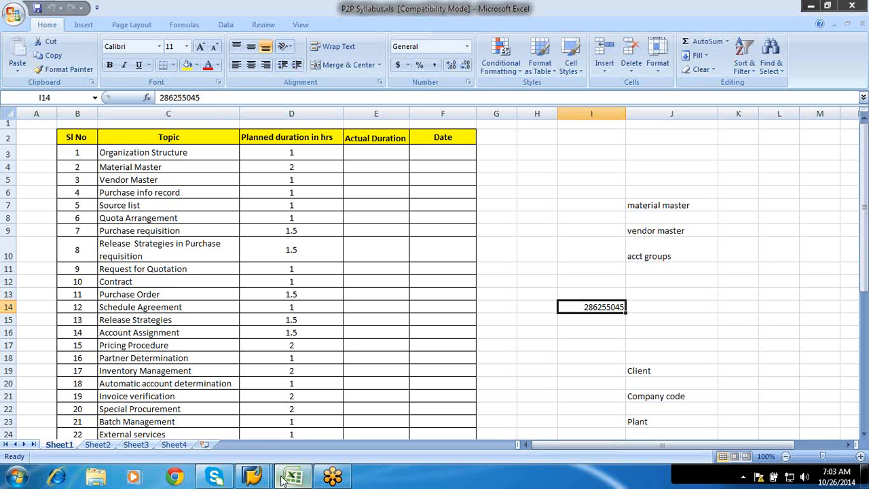
pyautogui.click(253, 476)
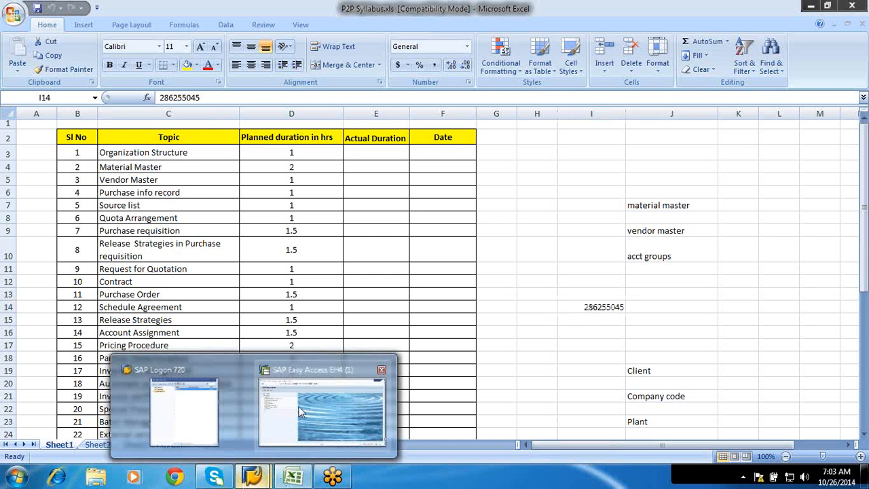
pyautogui.click(301, 412)
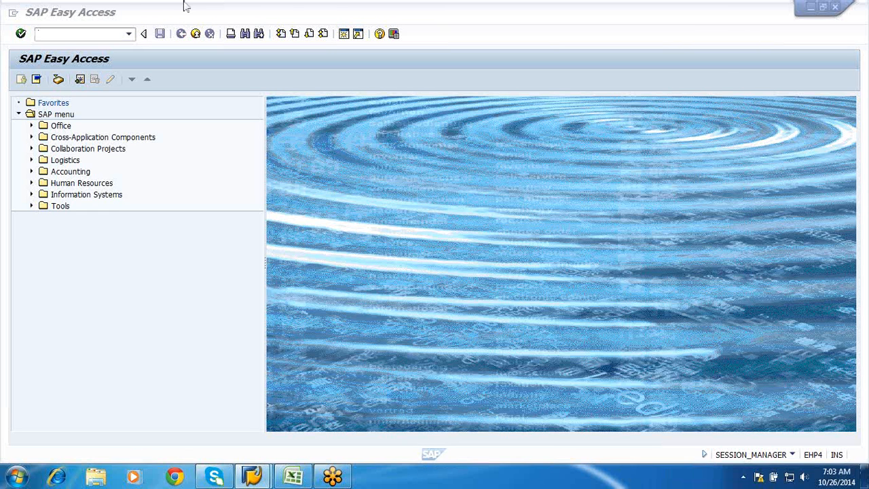
pyautogui.click(178, 14)
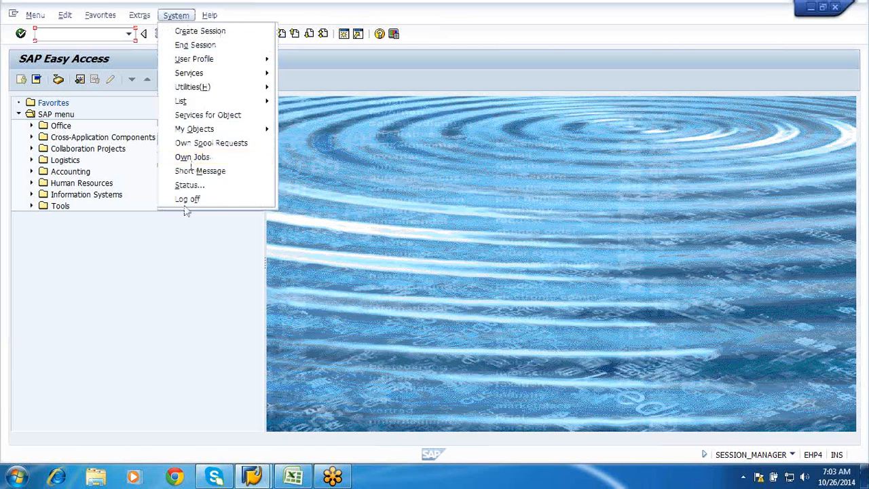
pyautogui.click(184, 201)
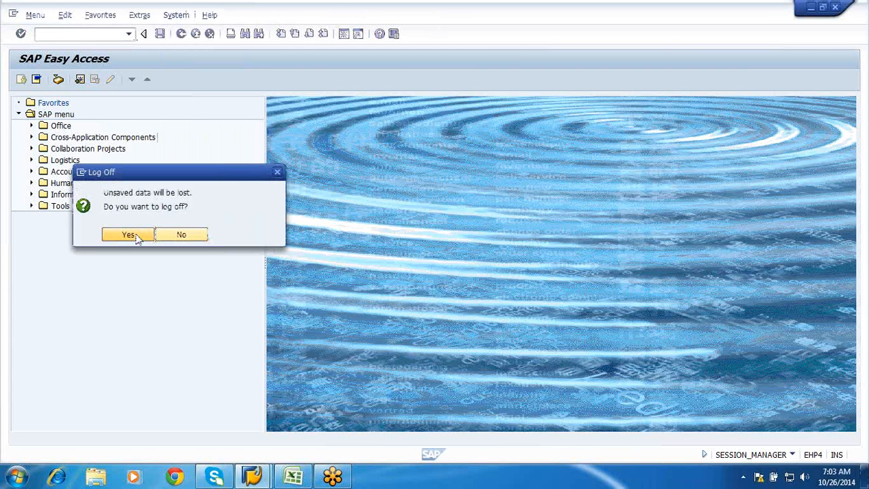
pyautogui.click(137, 237)
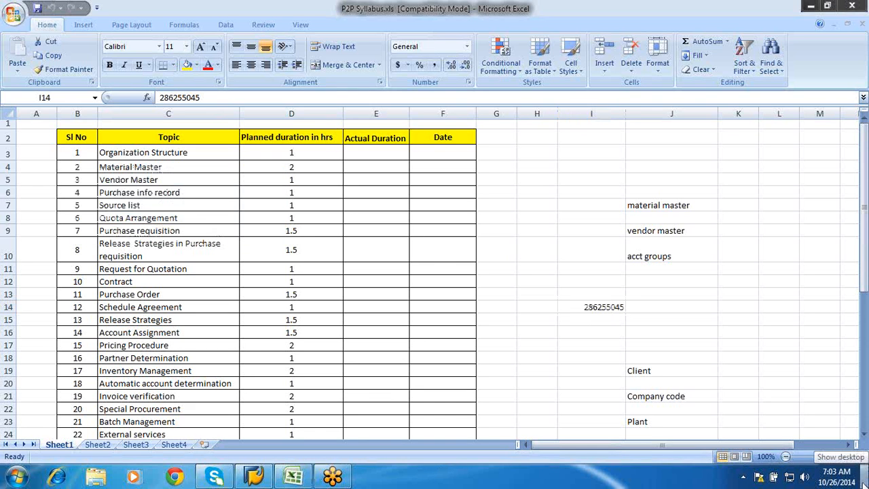
# Launch SAP Logon from the desktop and open the SAP connection with system ID EH4
pyautogui.click(862, 478)
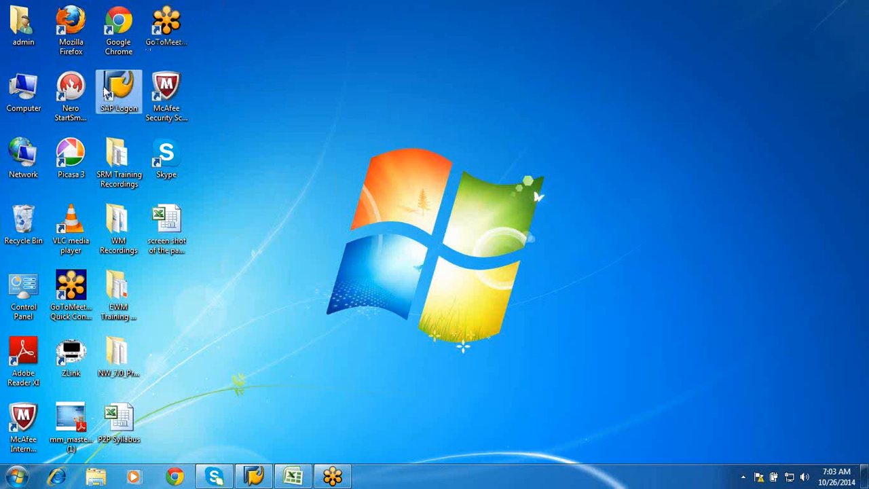
pyautogui.doubleClick(108, 90)
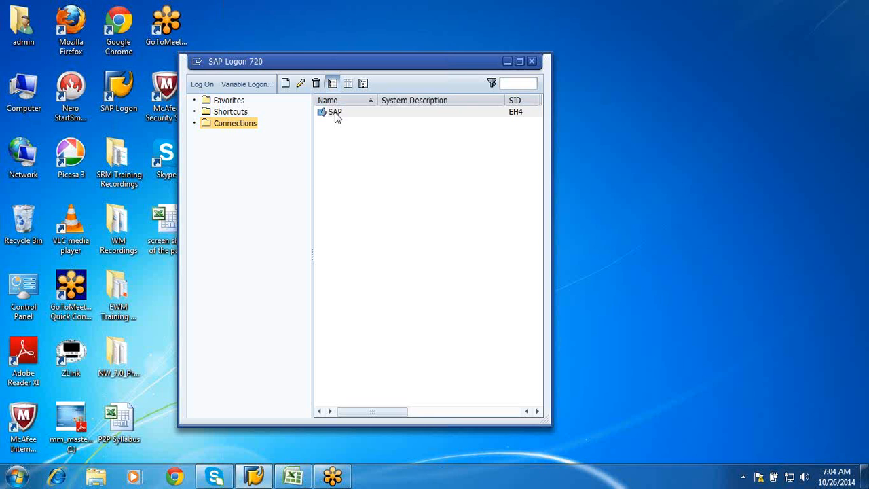
pyautogui.click(335, 112)
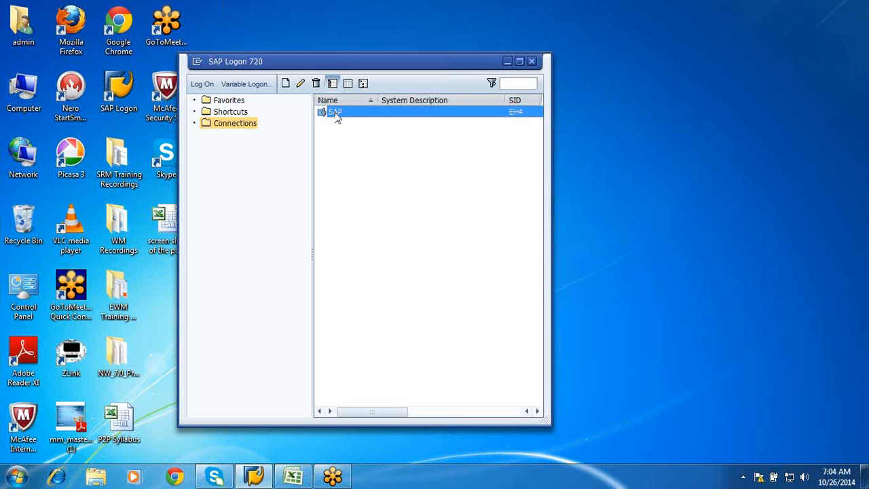
pyautogui.doubleClick(335, 113)
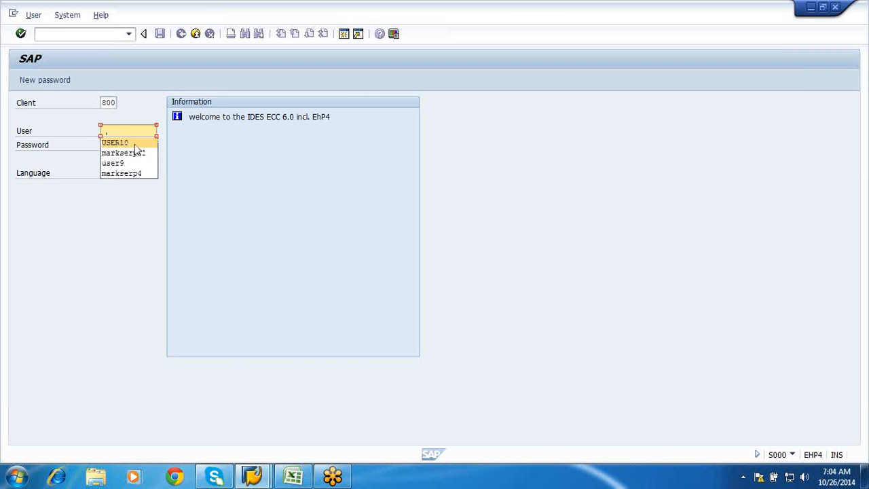
# Log on to SAP as USER10 with the account password
pyautogui.click(131, 142)
pyautogui.click(129, 145)
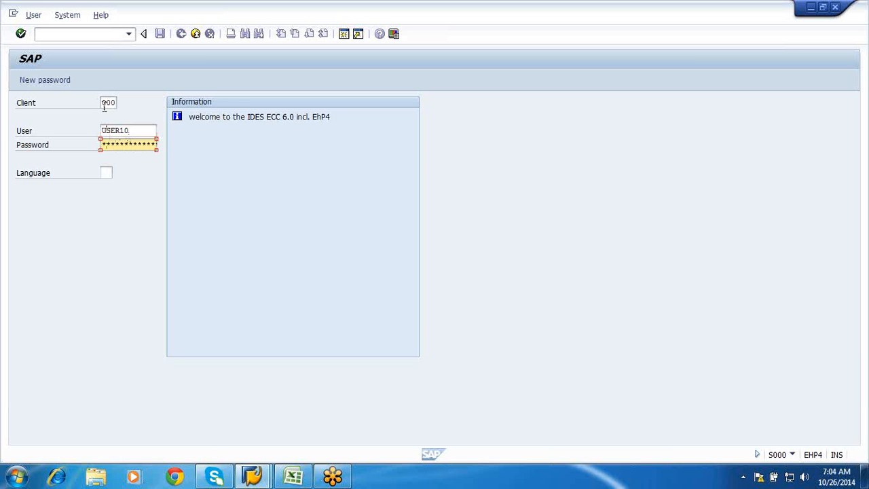
pyautogui.press('Return')
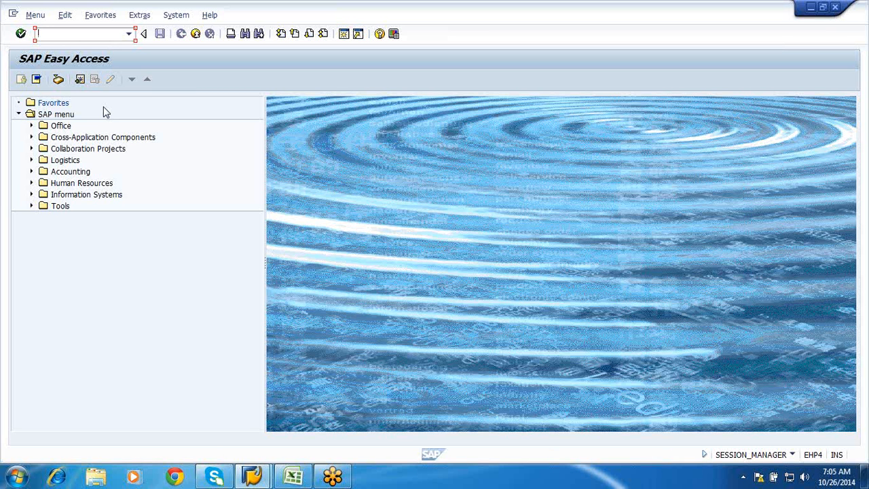
# Run transaction spro and display the SAP Reference IMG
pyautogui.write('spro')
pyautogui.press('Return')
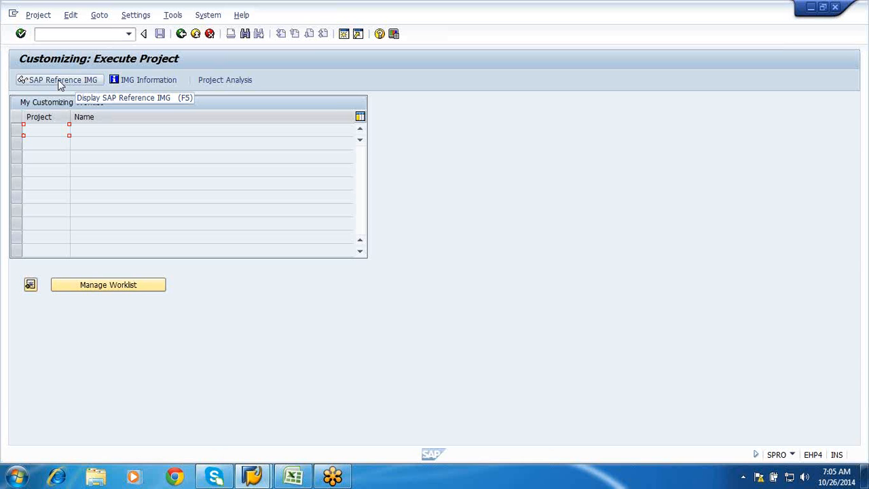
pyautogui.click(60, 82)
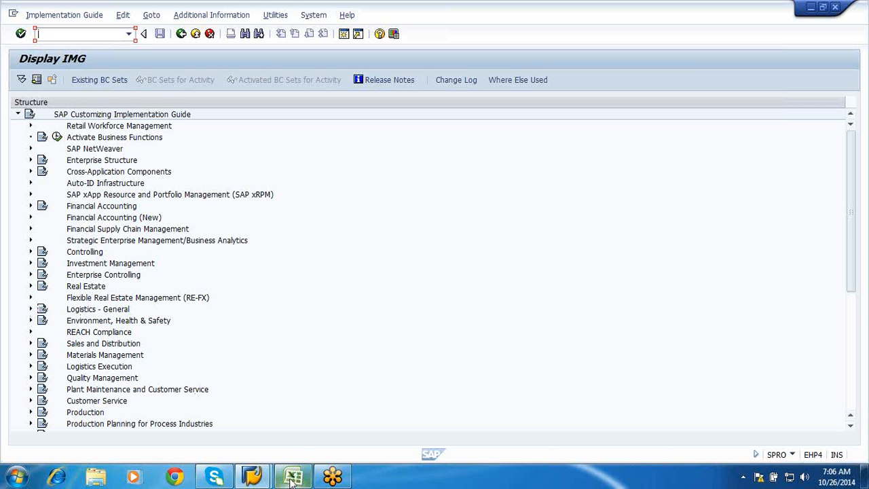
# Switch to the P2P Syllabus workbook in Excel and insert a new worksheet
pyautogui.moveTo(292, 479)
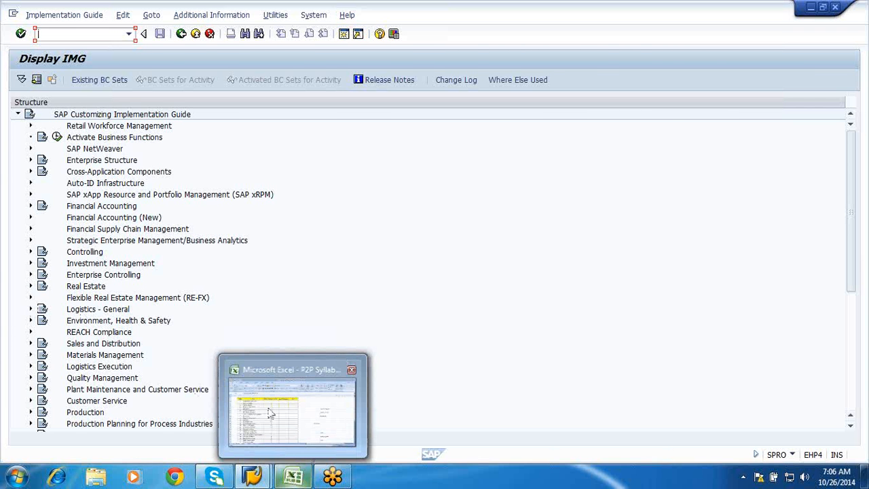
pyautogui.click(270, 413)
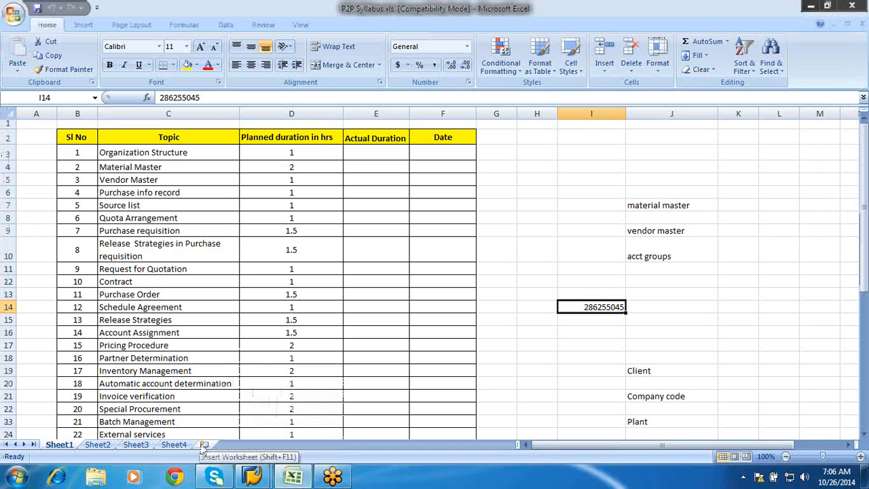
pyautogui.click(203, 444)
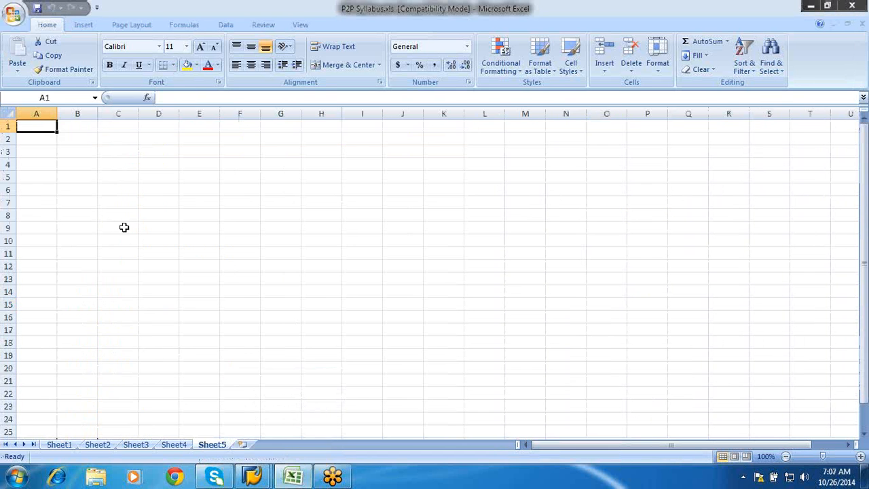
# Enter the labels Client, Company Code and Plant in cells C9, C11 and C13 of the new sheet
pyautogui.click(121, 226)
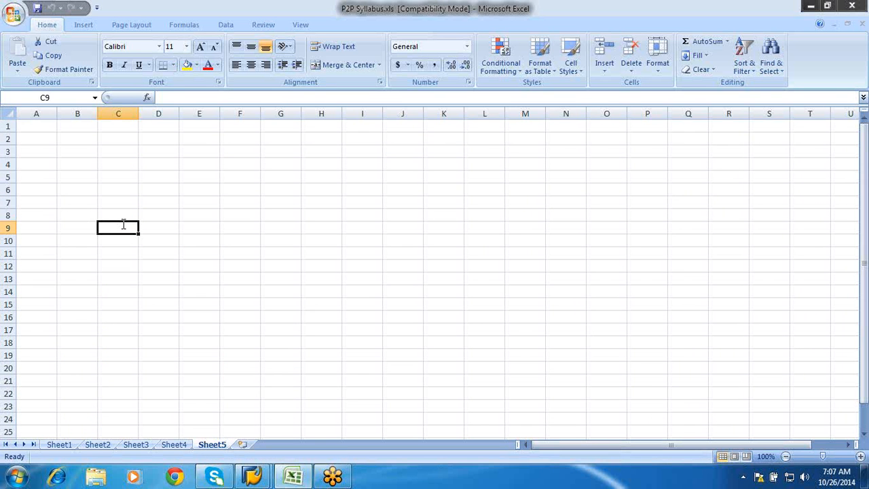
pyautogui.write('Client')
pyautogui.press('Return')
pyautogui.press('Return')
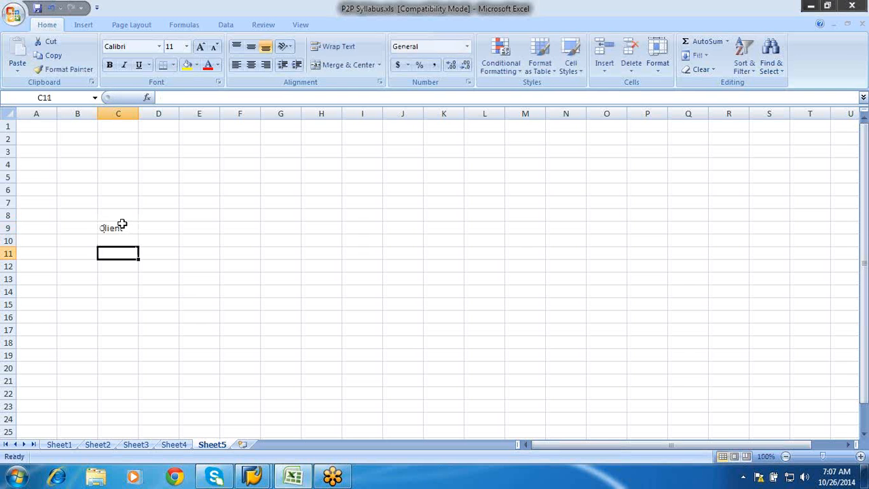
pyautogui.write('Comp')
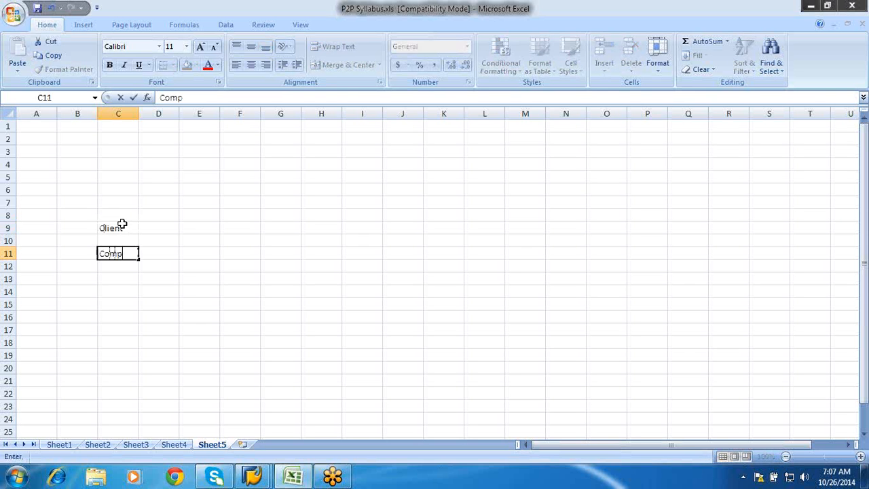
pyautogui.write('any Code')
pyautogui.press('Return')
pyautogui.press('Return')
pyautogui.write('Plant')
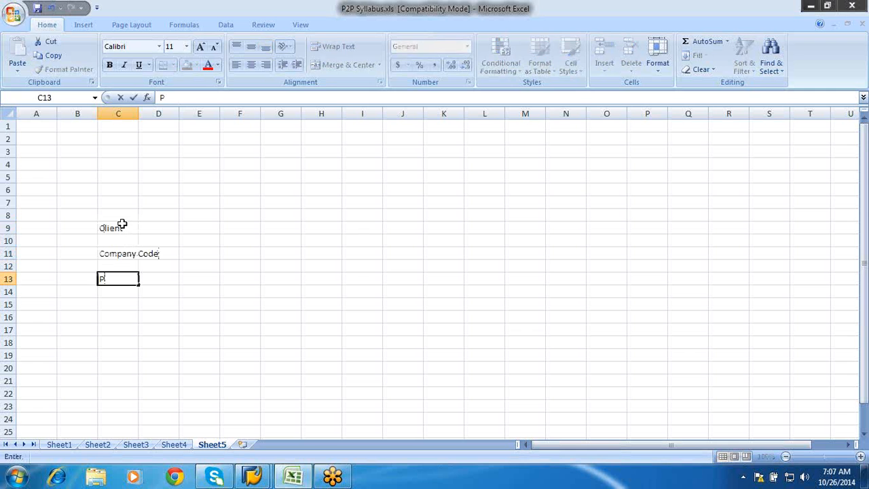
pyautogui.press('Return')
pyautogui.press('Return')
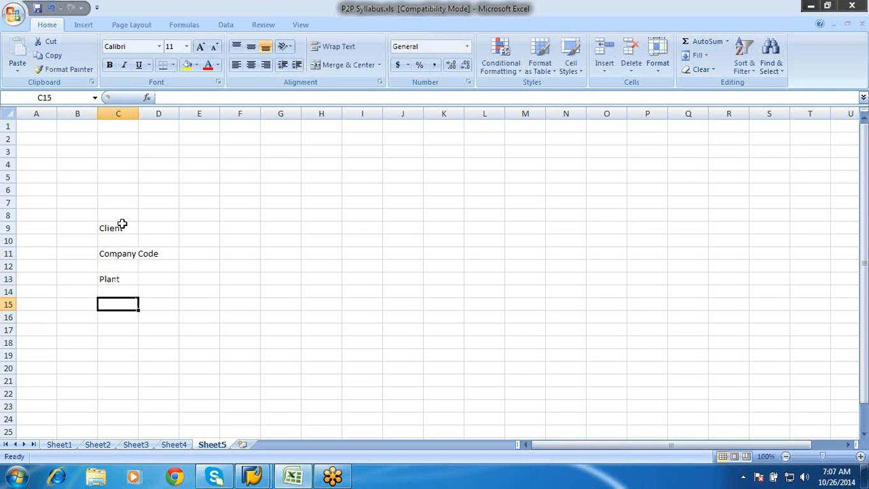
# Enter the labels Storage Location, Purchase Organization and Purchase Groups in cells C15, C17 and C19
pyautogui.write('Stor')
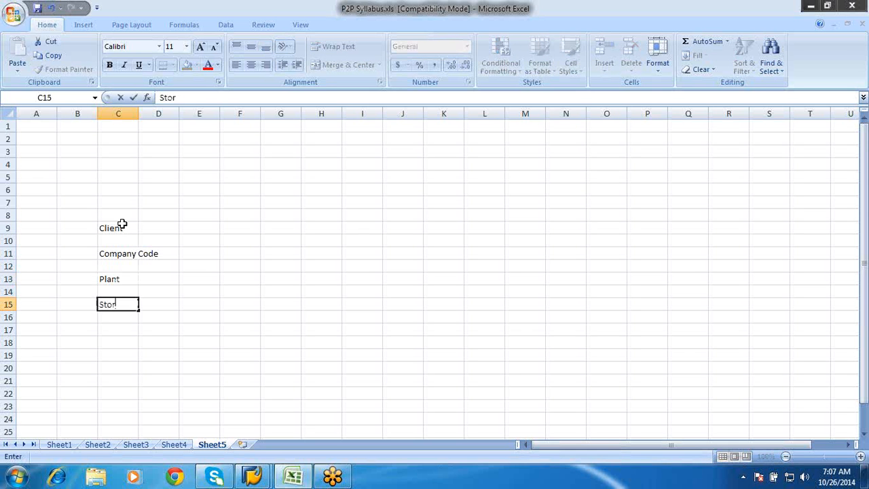
pyautogui.write('age Location')
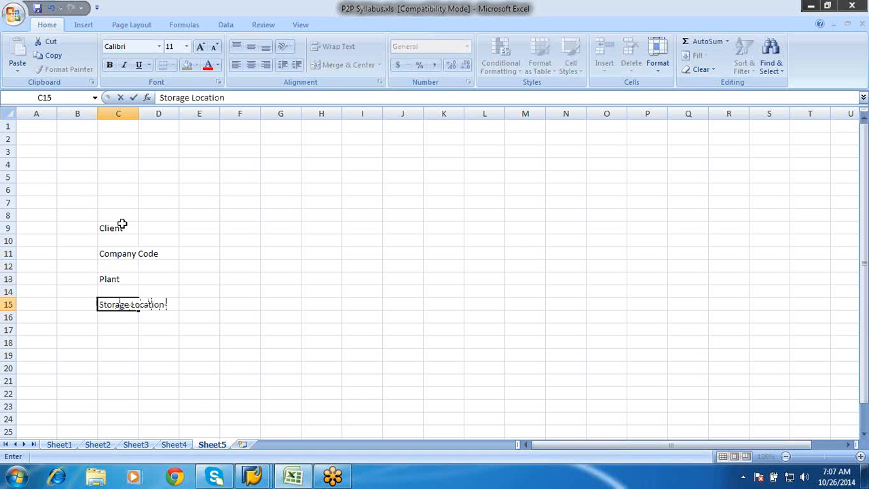
pyautogui.press('Return')
pyautogui.press('Return')
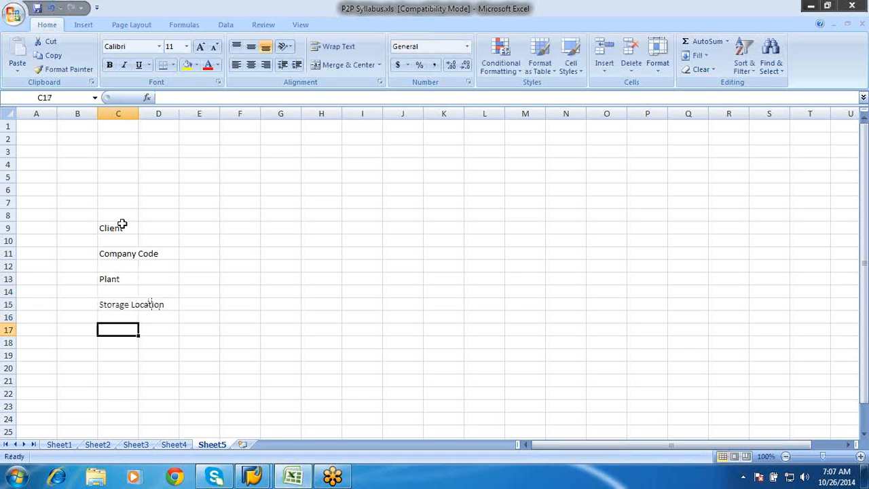
pyautogui.write('Purchase O')
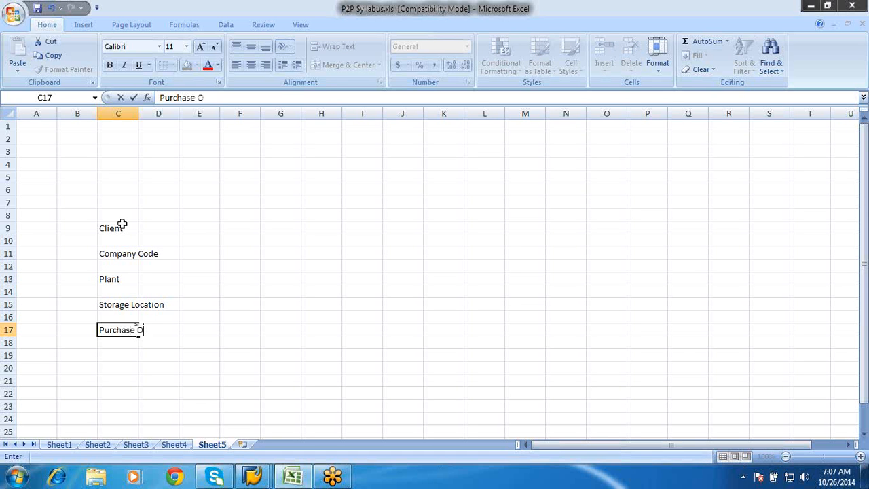
pyautogui.write('rganizat')
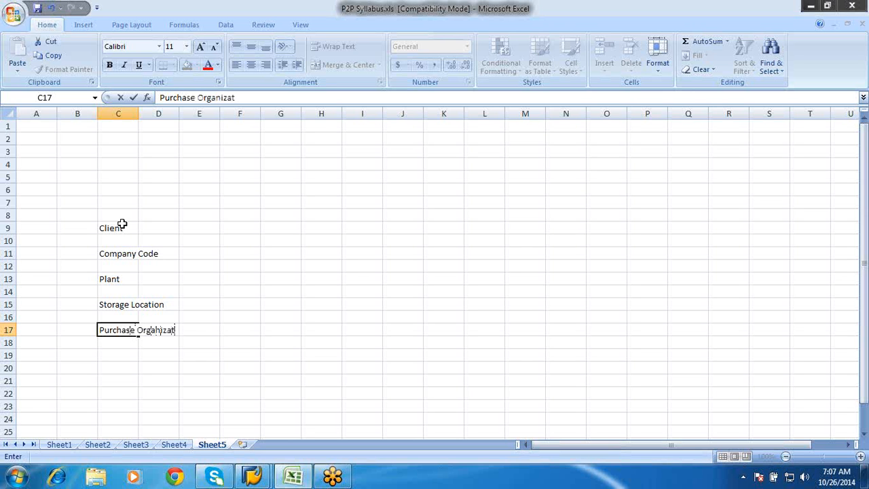
pyautogui.write('ion')
pyautogui.press('Return')
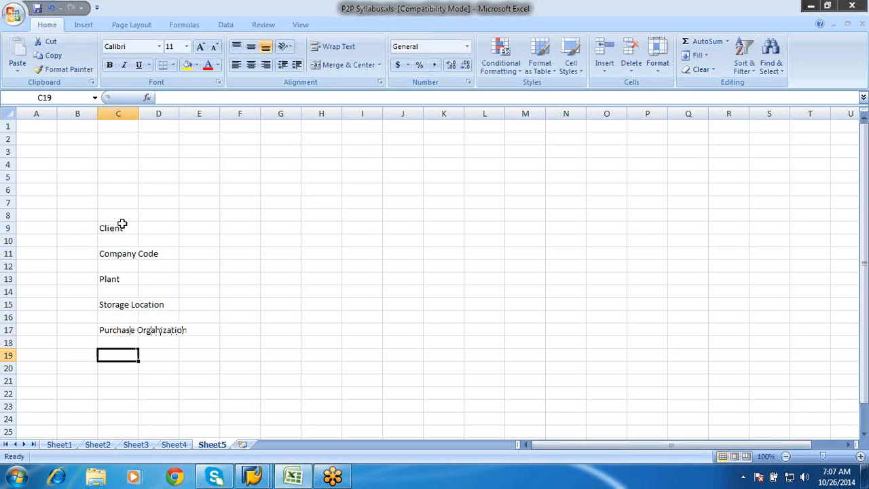
pyautogui.write('Purch')
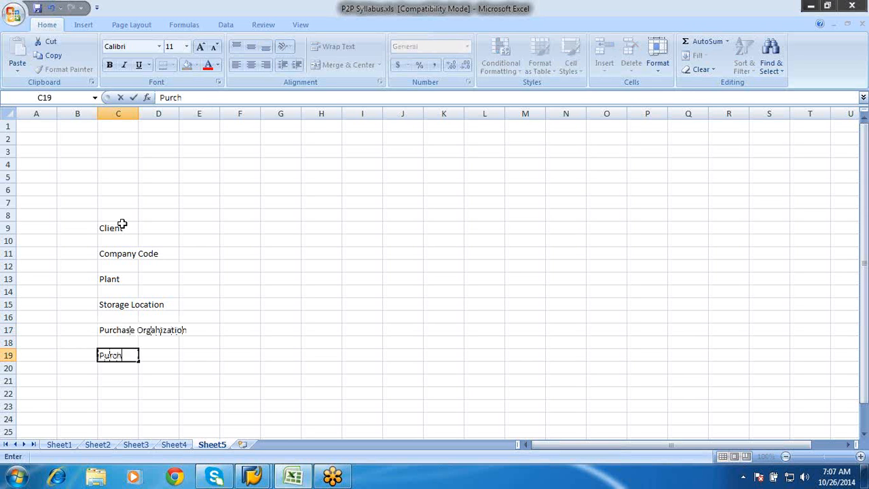
pyautogui.write('ase Groups')
pyautogui.click(227, 303)
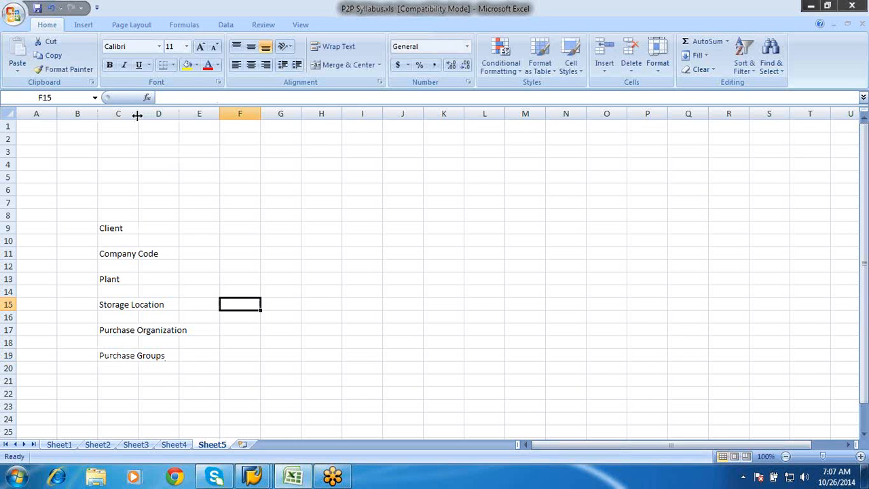
# Fit column C to its longest label and widen column D enough for long descriptions
pyautogui.moveTo(137, 116); pyautogui.dragTo(137, 115)
pyautogui.doubleClick(137, 116)
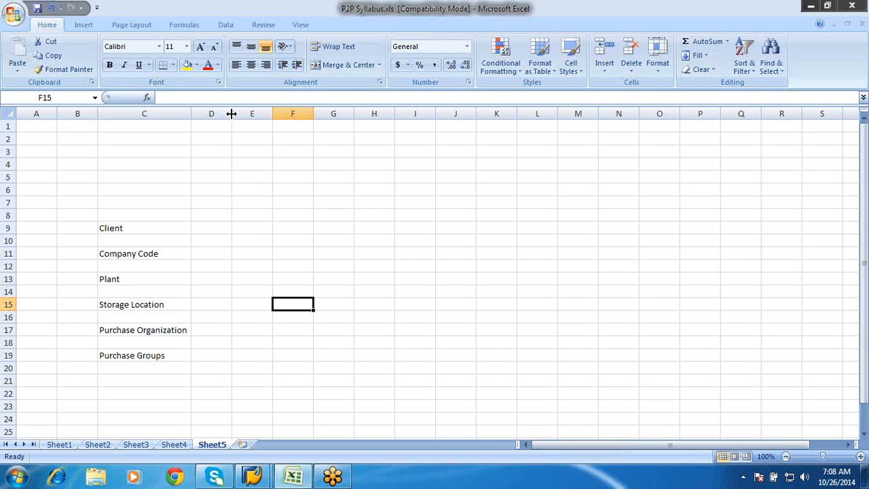
pyautogui.moveTo(231, 114); pyautogui.dragTo(558, 261)
# Enter the Client definition in cell D9: "Client isa commercial ,organizational unit with its own data,maser records tables"
pyautogui.click(225, 228)
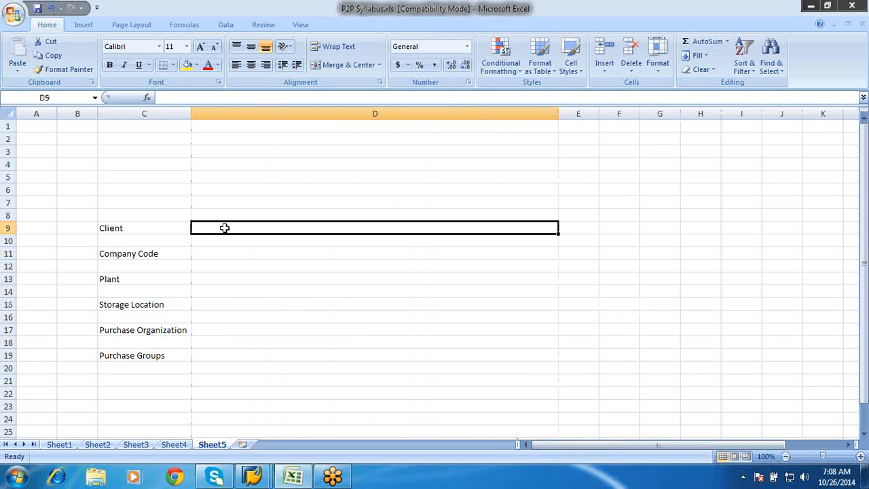
pyautogui.doubleClick(226, 228)
pyautogui.write('Clie')
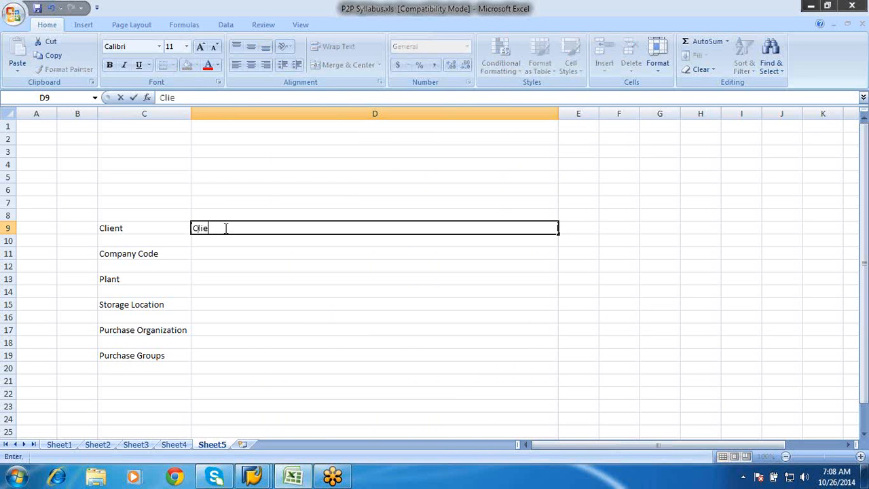
pyautogui.write('nt isa comm')
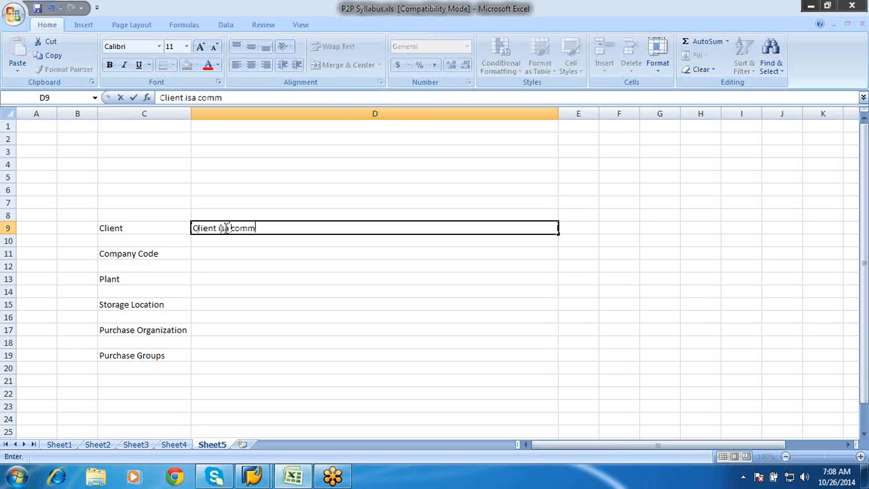
pyautogui.write('ercial ,organi')
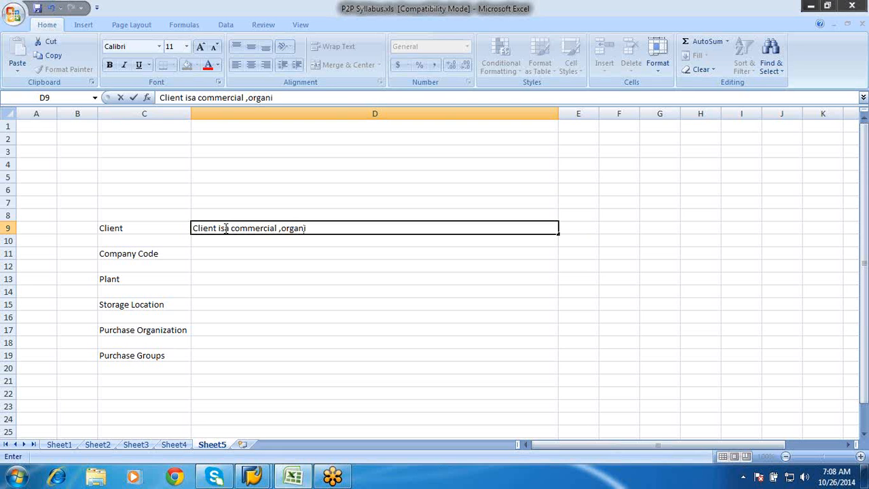
pyautogui.write('zational ')
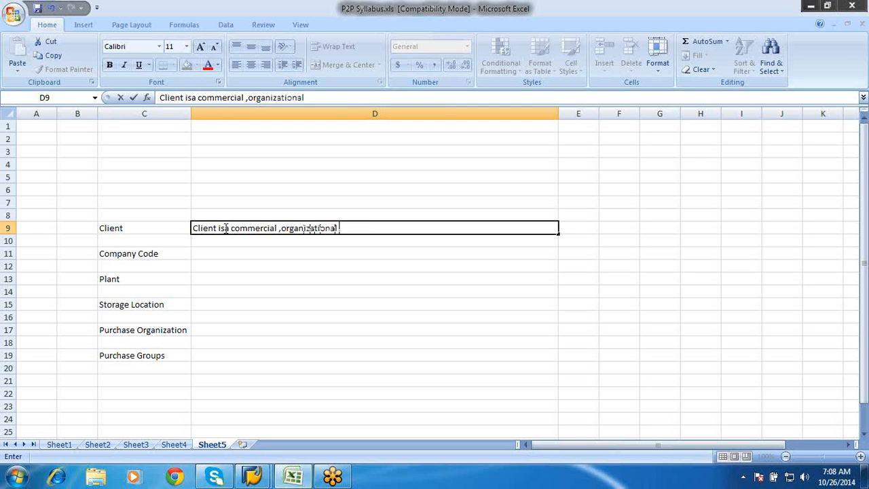
pyautogui.write('unit with its owb')
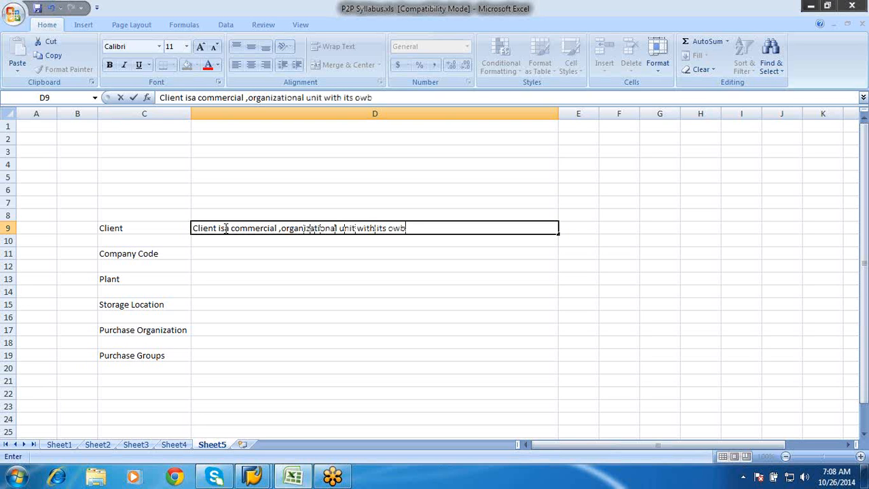
pyautogui.press('BackSpace')
pyautogui.write('n data,')
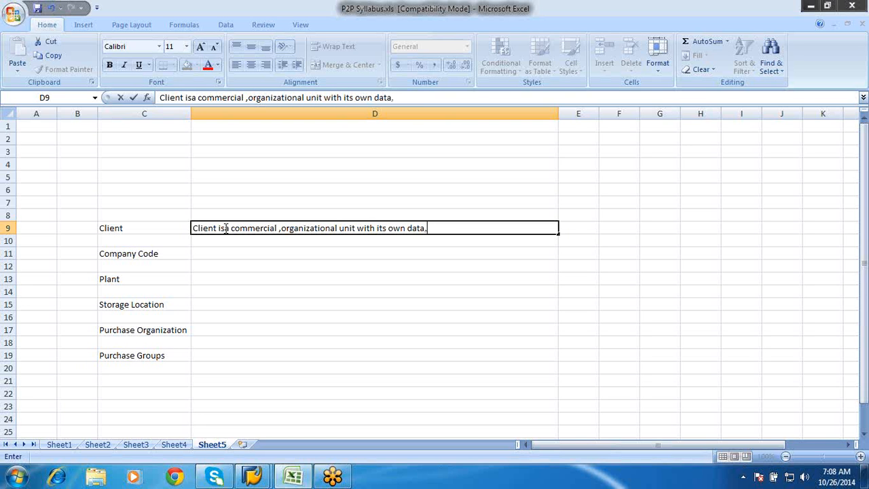
pyautogui.write('maser records')
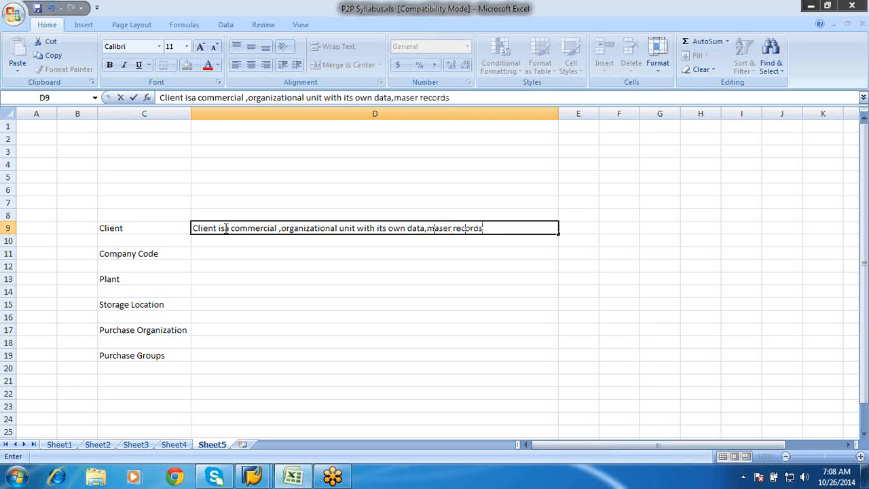
pyautogui.write(' tables')
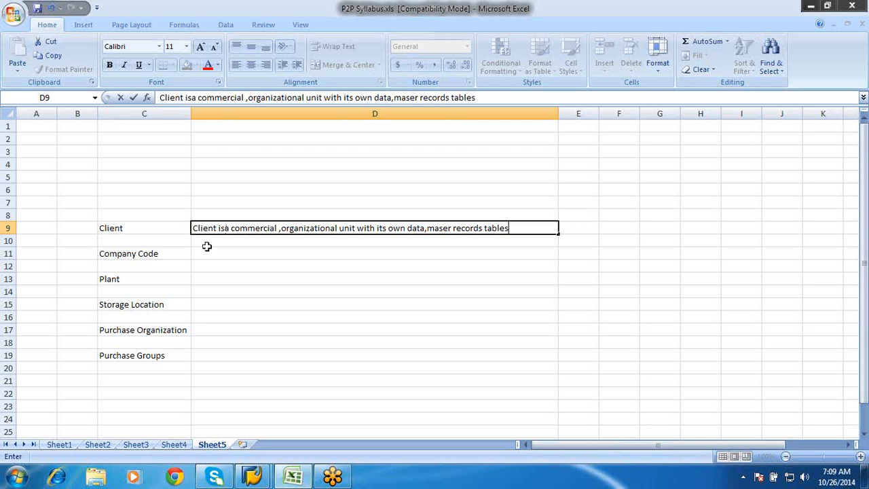
# Add "Corporate group" in cell D10, directly below the Client definition
pyautogui.click(207, 241)
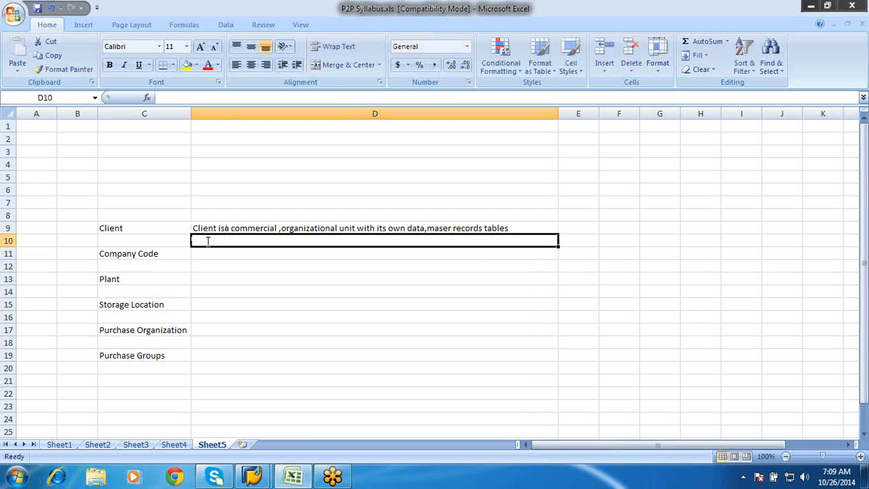
pyautogui.write('Corporate group')
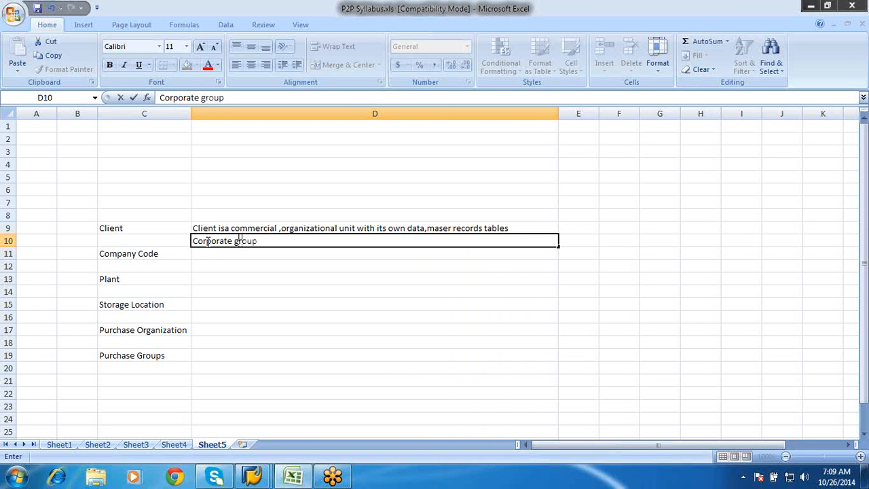
pyautogui.press('Return')
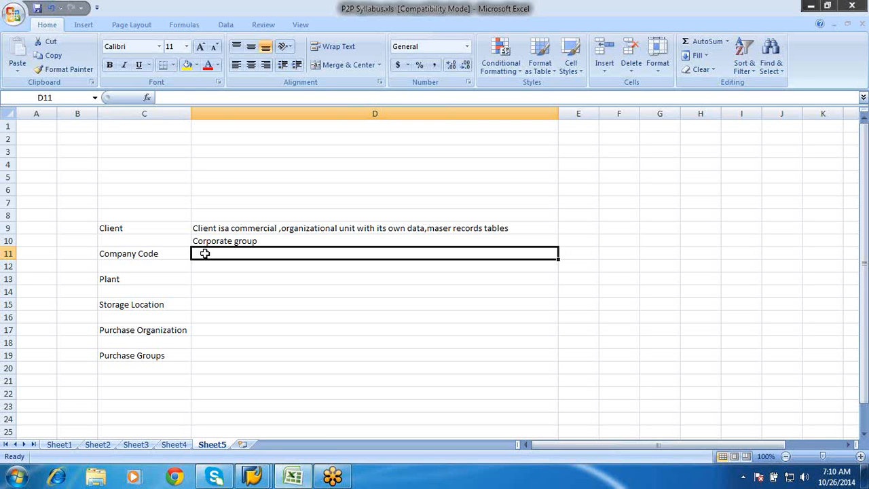
# Begin the Company Code definition in cell D11: "this a organizationalunit with its own accounting department,it has got it s"
pyautogui.write('this i')
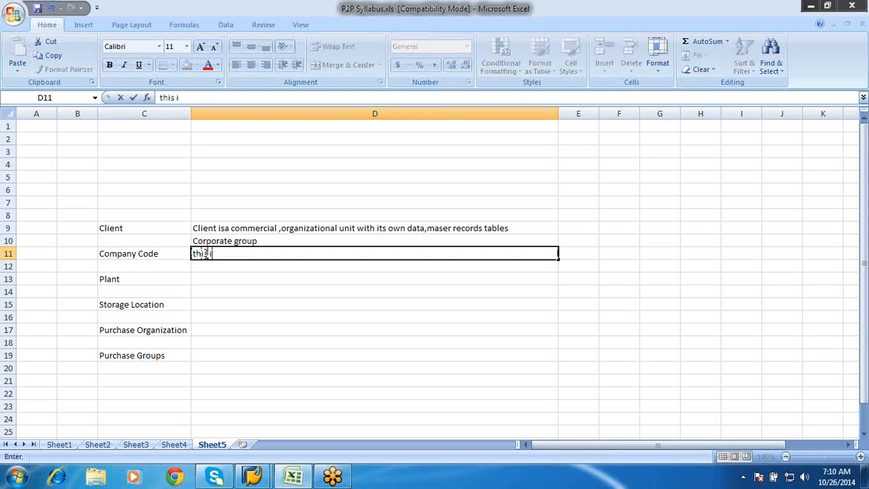
pyautogui.press('BackSpace')
pyautogui.write('a ot')
pyautogui.press('BackSpace')
pyautogui.write('rganizati')
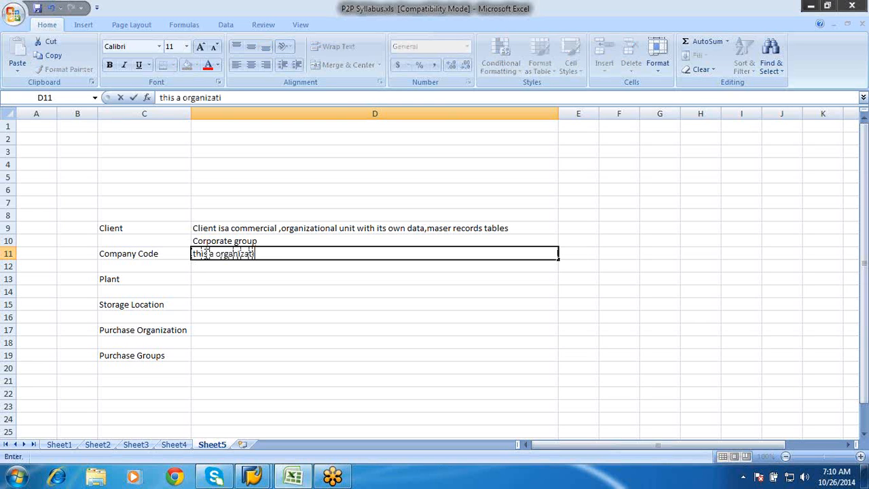
pyautogui.write('onalunit')
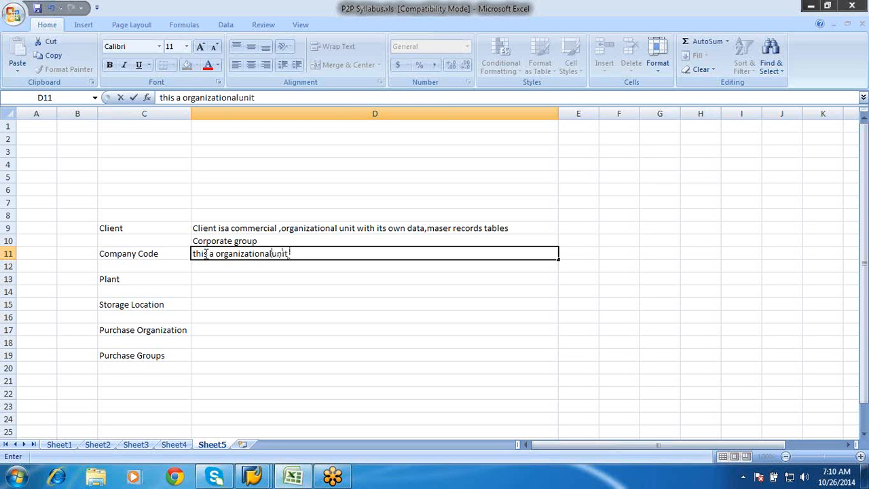
pyautogui.write(' with its own')
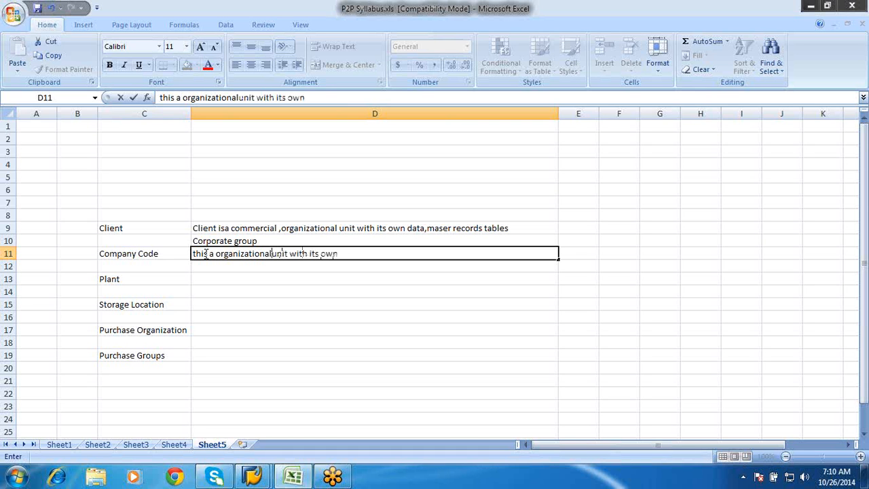
pyautogui.write(' accounting d')
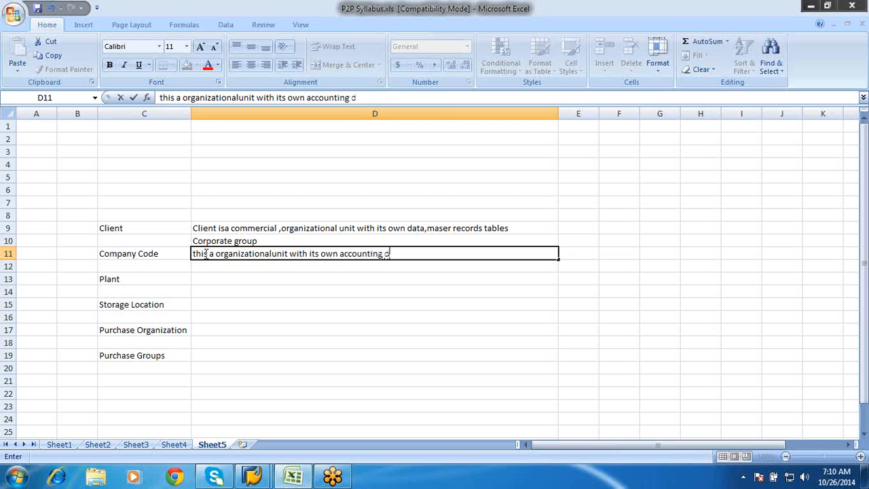
pyautogui.write('epartment')
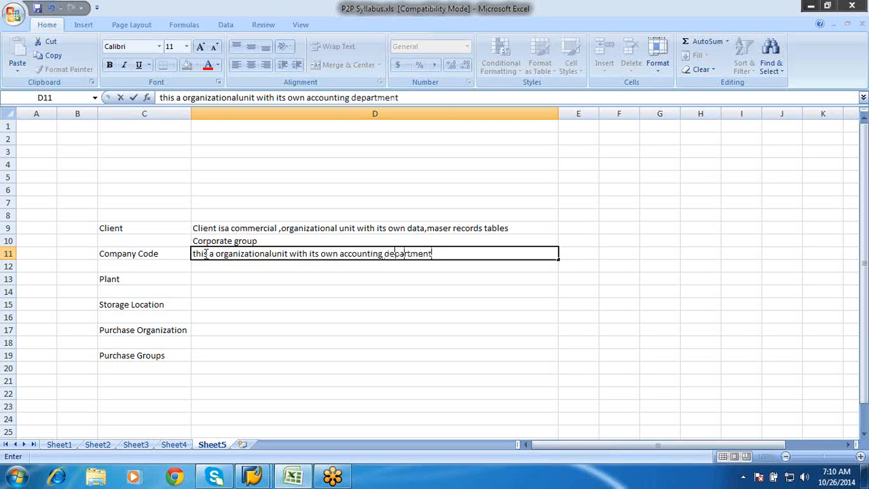
pyautogui.write('.')
pyautogui.write(',it has go')
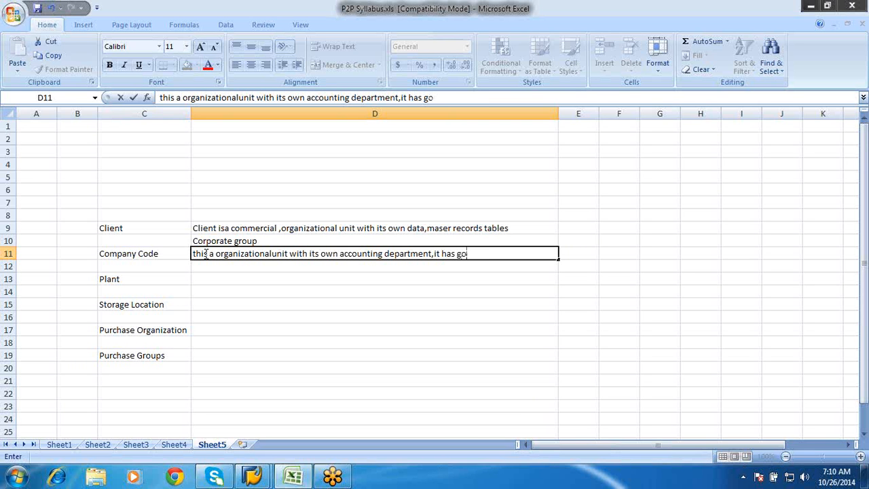
pyautogui.write('t it s')
pyautogui.click(205, 254)
pyautogui.write('own g/')
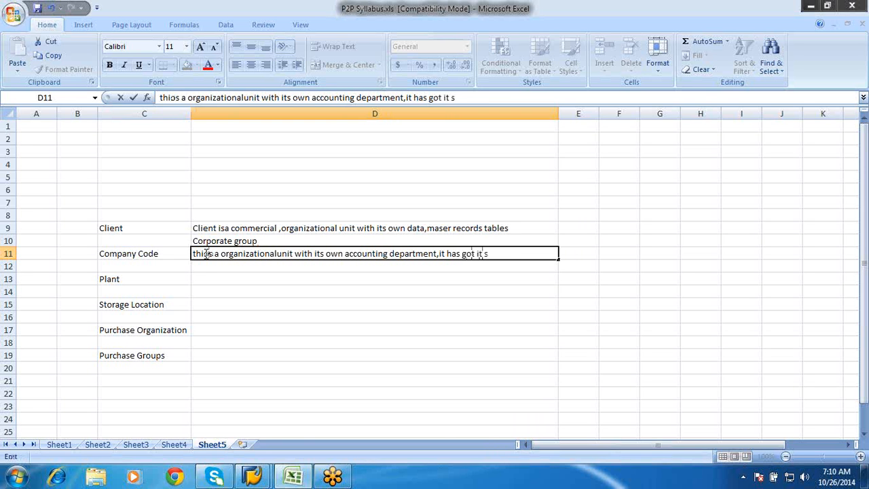
pyautogui.write('l acct')
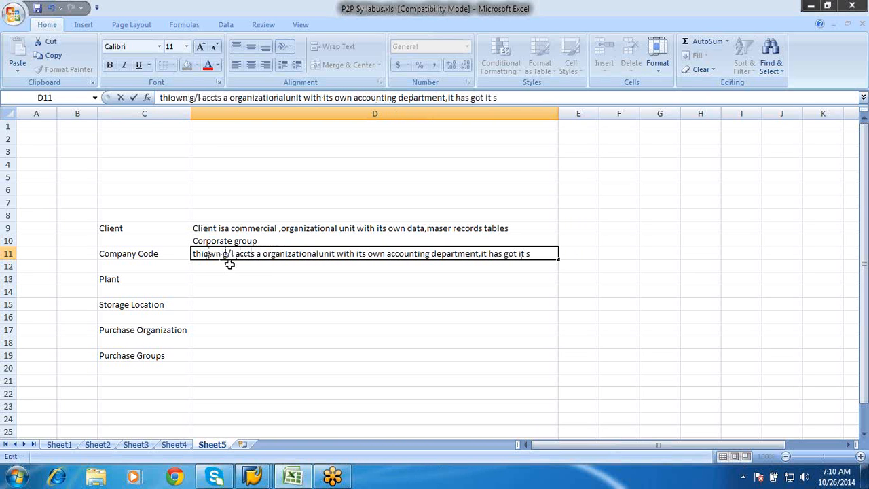
pyautogui.press('BackSpace')
pyautogui.press('BackSpace')
pyautogui.press('BackSpace')
pyautogui.press('BackSpace')
pyautogui.press('BackSpace')
pyautogui.press('BackSpace')
pyautogui.press('BackSpace')
pyautogui.press('BackSpace')
pyautogui.press('BackSpace')
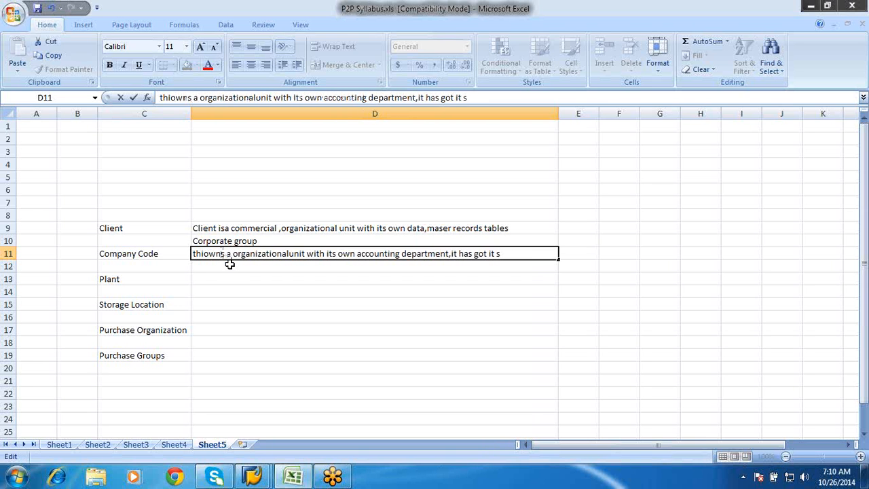
pyautogui.press('BackSpace')
pyautogui.press('BackSpace')
pyautogui.press('BackSpace')
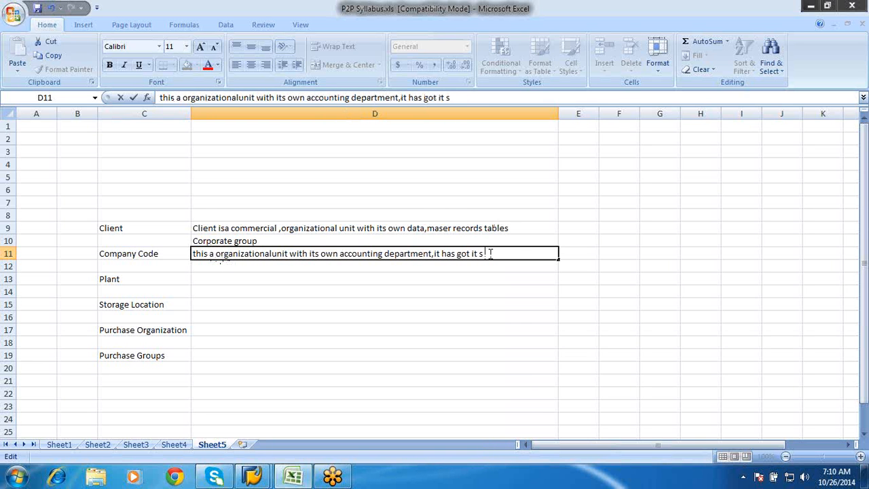
# Correct the end of the Company Code definition in D11 so that it closes with "its own G/L"
pyautogui.press('BackSpace')
pyautogui.press('BackSpace')
pyautogui.write('s own G/L')
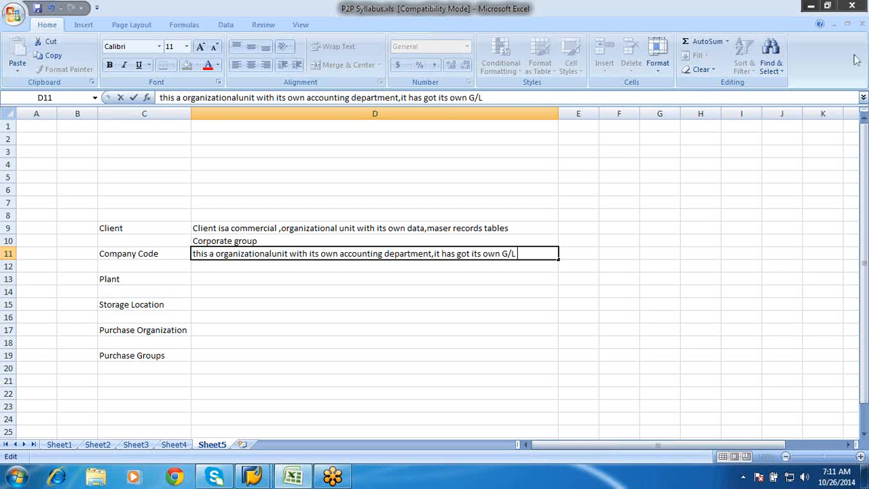
pyautogui.click(857, 30)
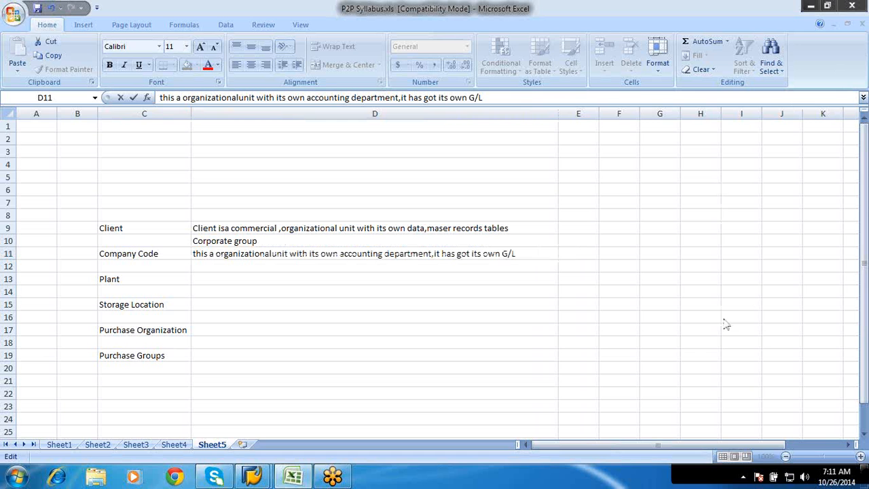
pyautogui.click(731, 14)
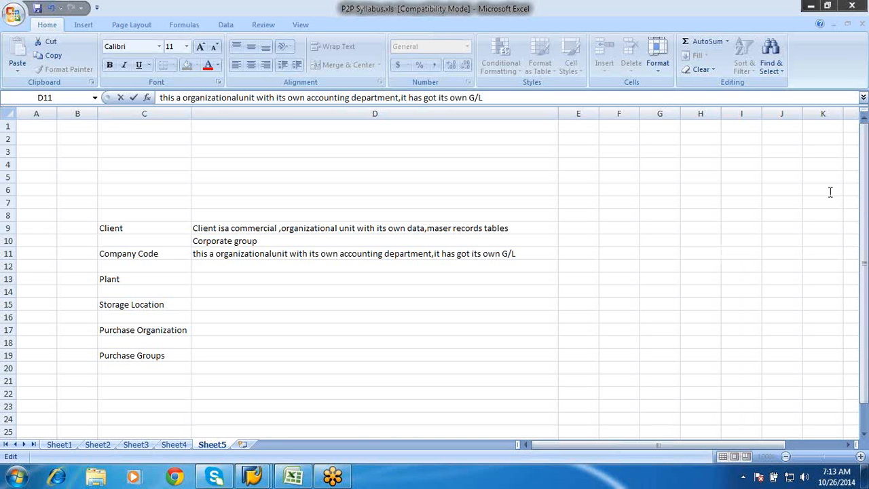
pyautogui.click(719, 103)
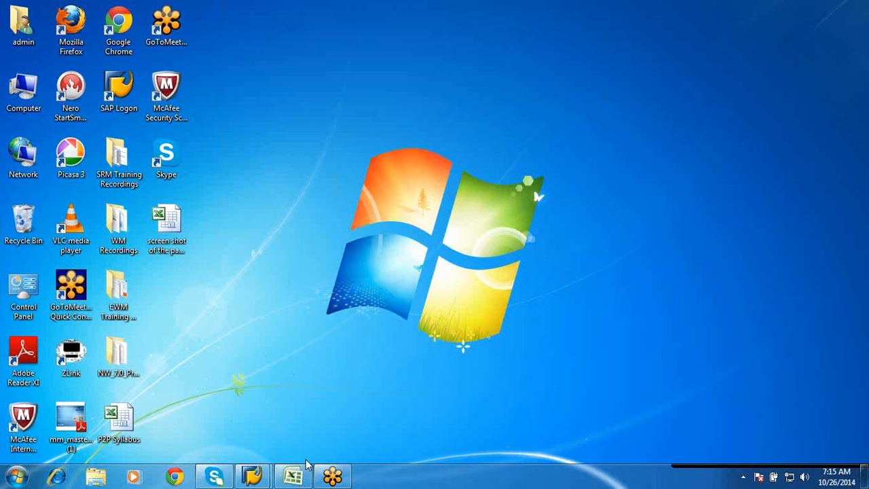
pyautogui.click(292, 476)
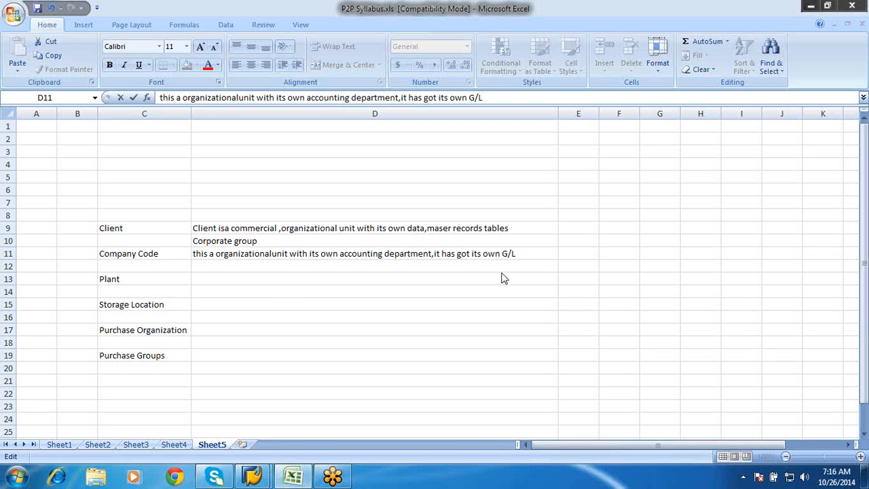
# Begin the Plant definition in cell D13: "plant is a org unit where procurement happens"
pyautogui.click(229, 280)
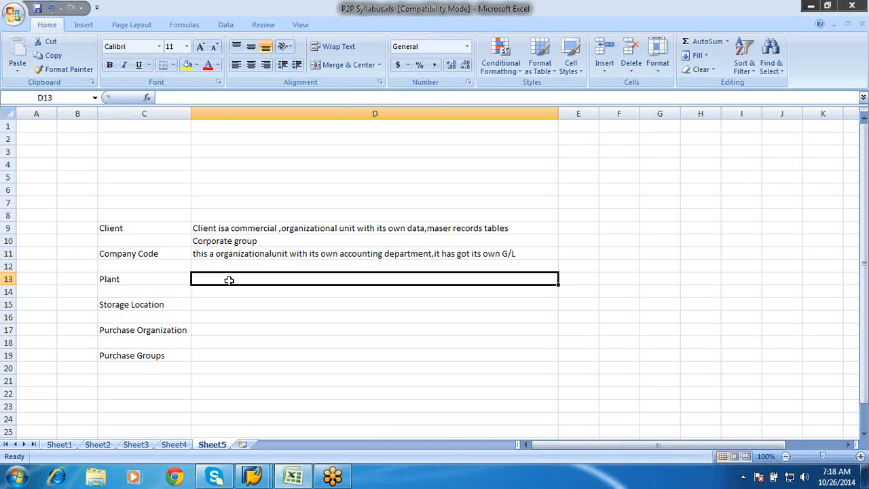
pyautogui.doubleClick(230, 281)
pyautogui.write('plant')
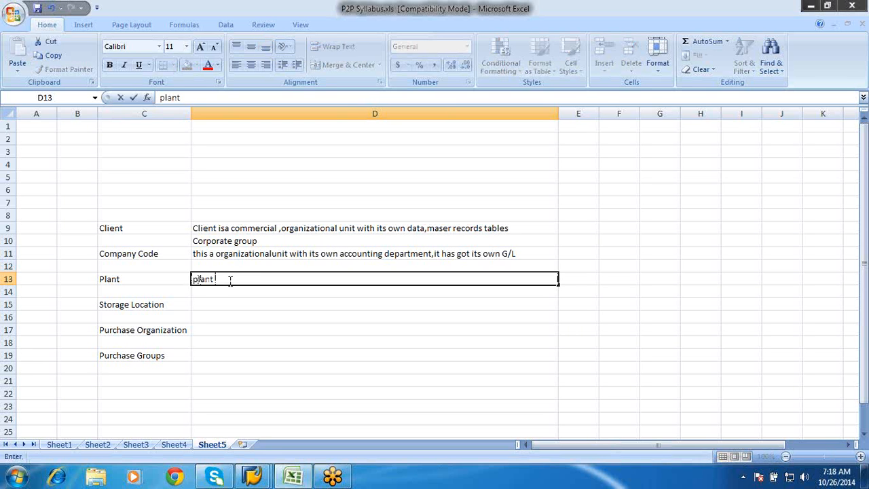
pyautogui.write(' is a org unit')
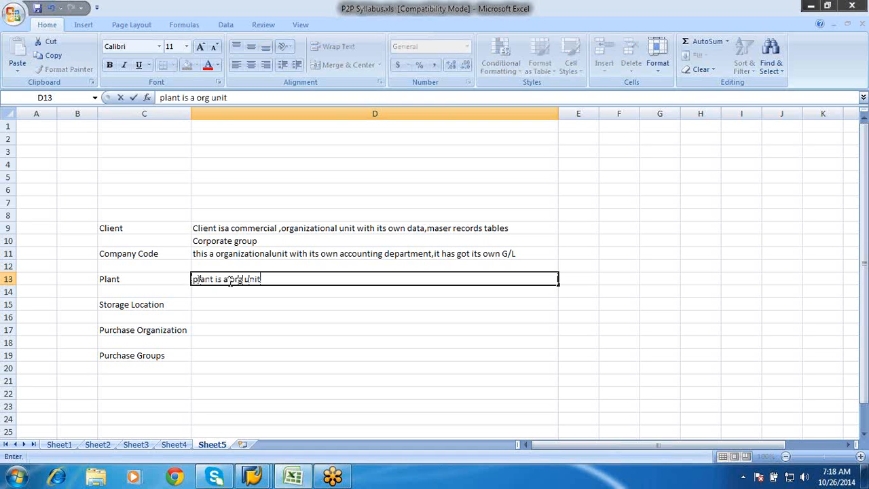
pyautogui.write(' where procu')
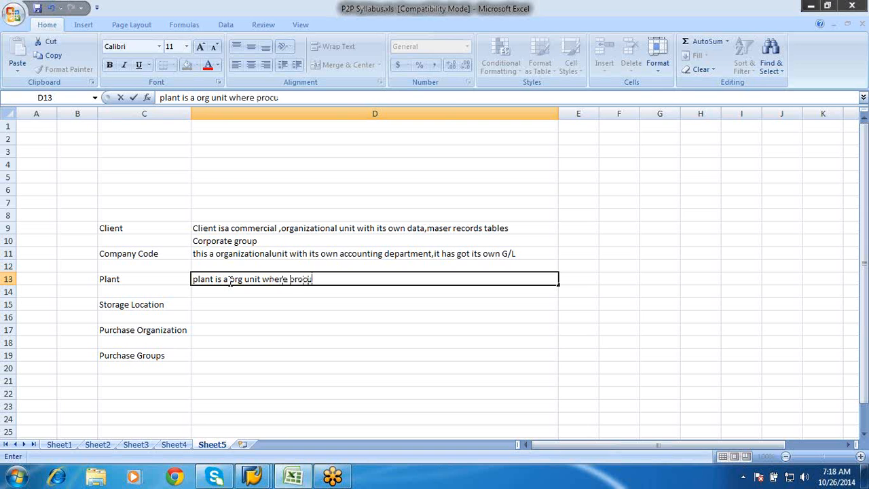
pyautogui.write('rement happe')
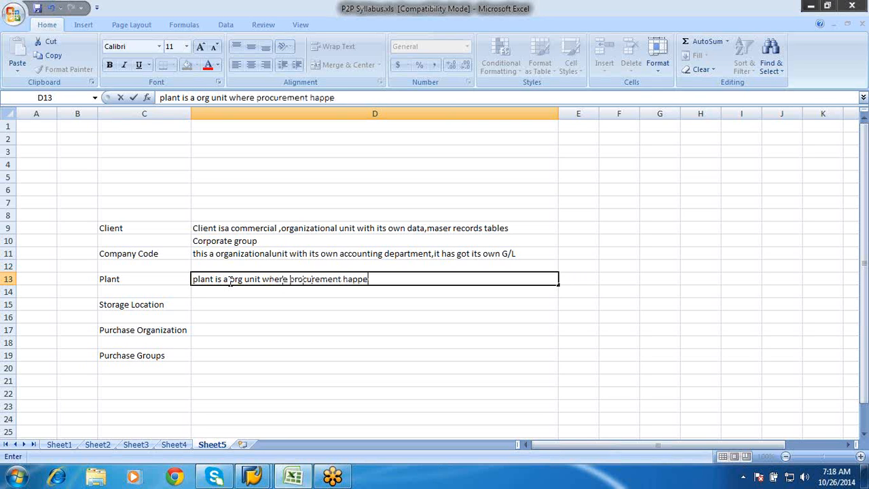
pyautogui.write('ns,corpo')
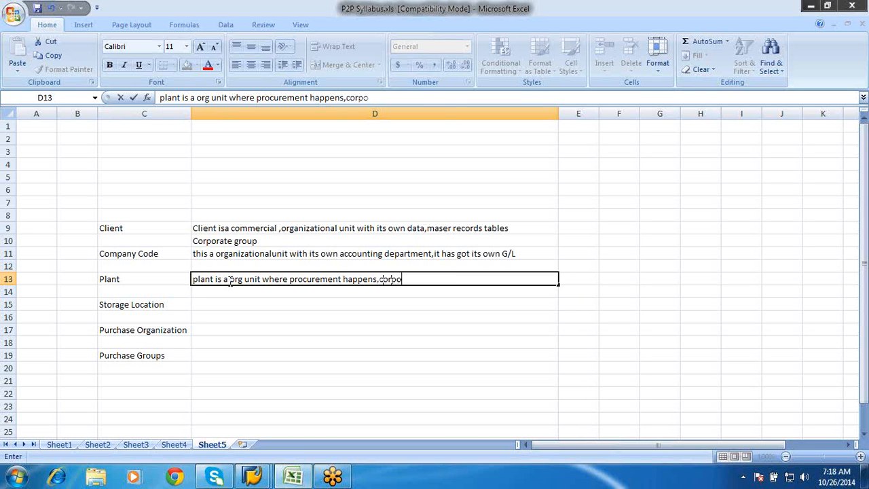
pyautogui.write('rate head ')
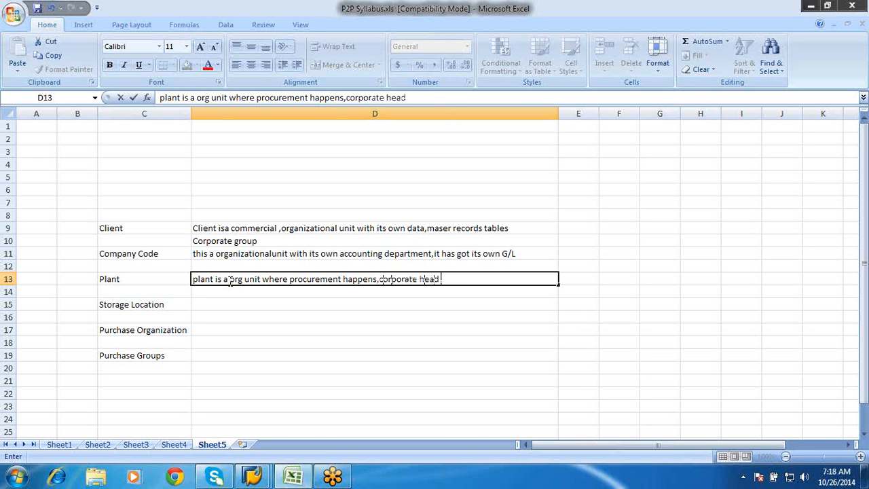
pyautogui.write('quarters,')
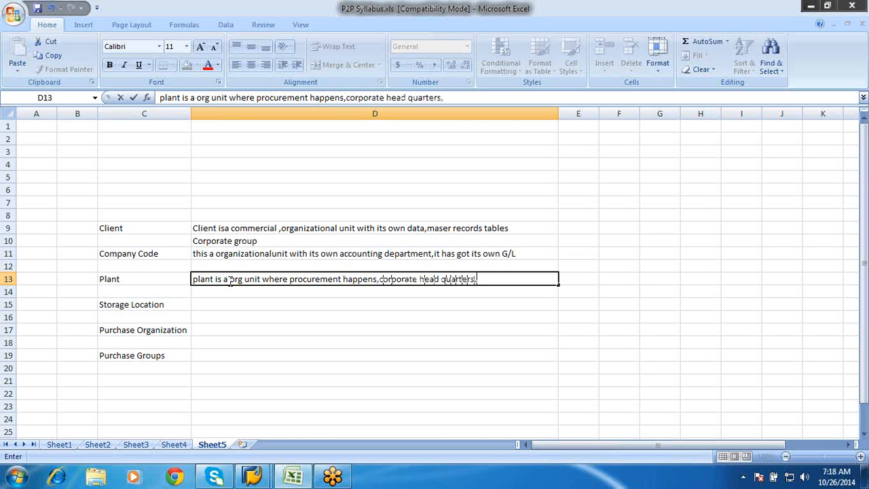
pyautogui.write('regional sales')
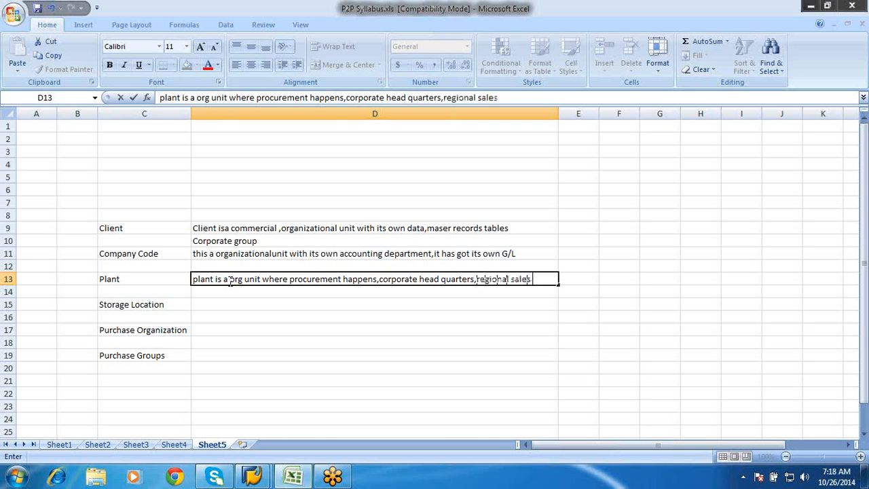
pyautogui.write(' office')
# Finish the Plant definition in D13 with ",central delivery center etc"
pyautogui.write(',cenetr')
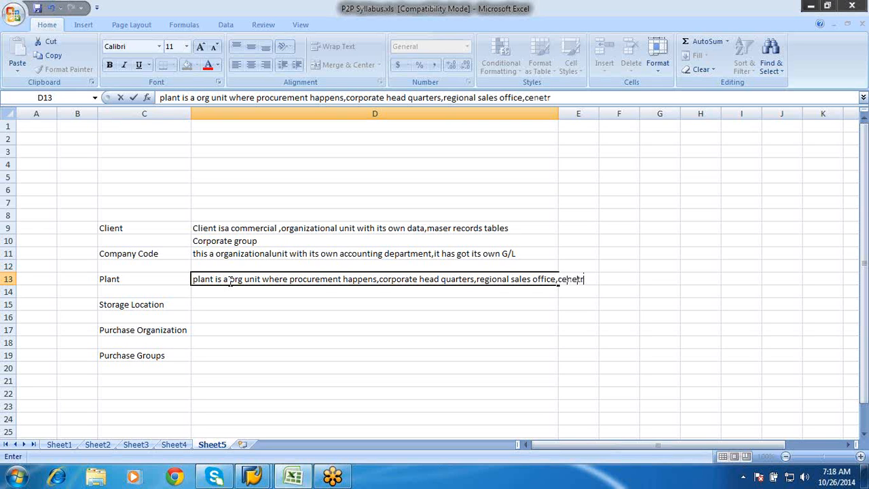
pyautogui.press('BackSpace')
pyautogui.press('BackSpace')
pyautogui.press('BackSpace')
pyautogui.write('tral deli')
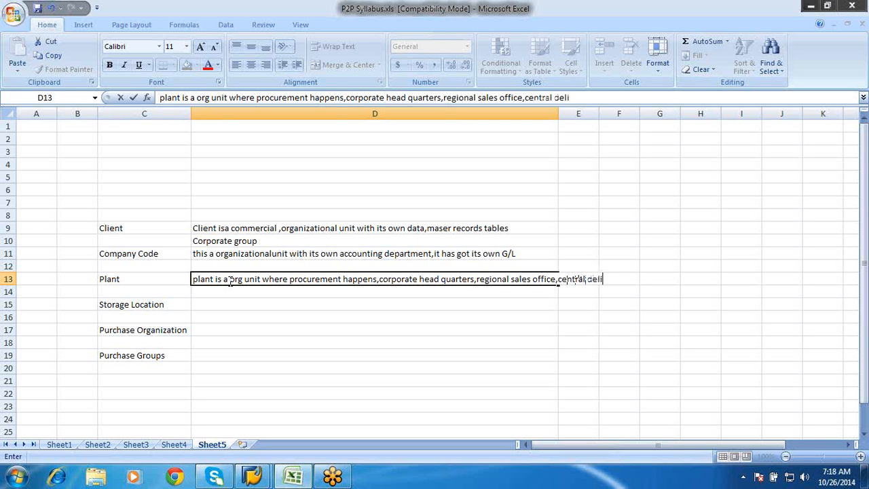
pyautogui.write('c')
pyautogui.press('BackSpace')
pyautogui.write('very cent')
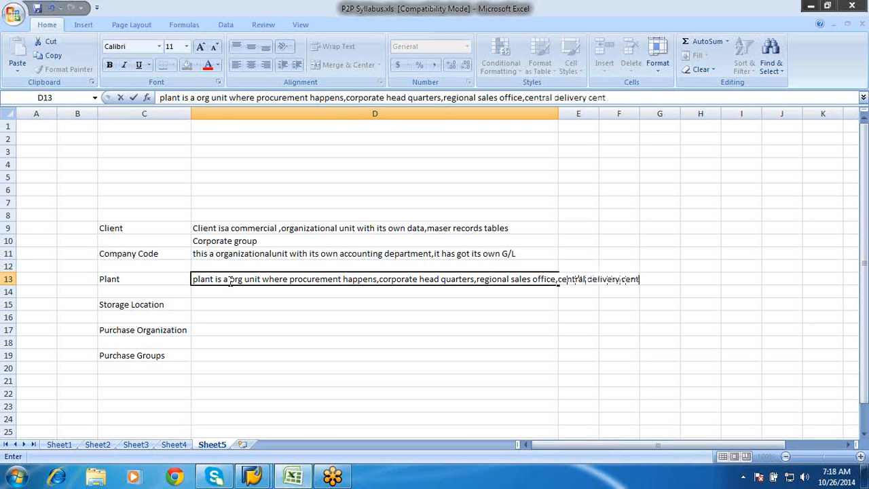
pyautogui.write('er etc')
pyautogui.press('Return')
pyautogui.press('Return')
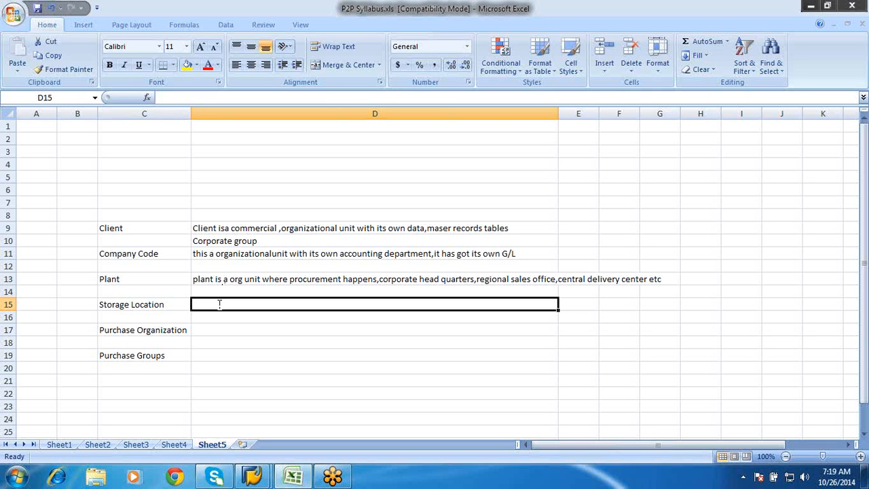
# Begin the Storage Location definition in cell D15: "place where we store our matrl inventory is carried on qty basis"
pyautogui.write('place wher')
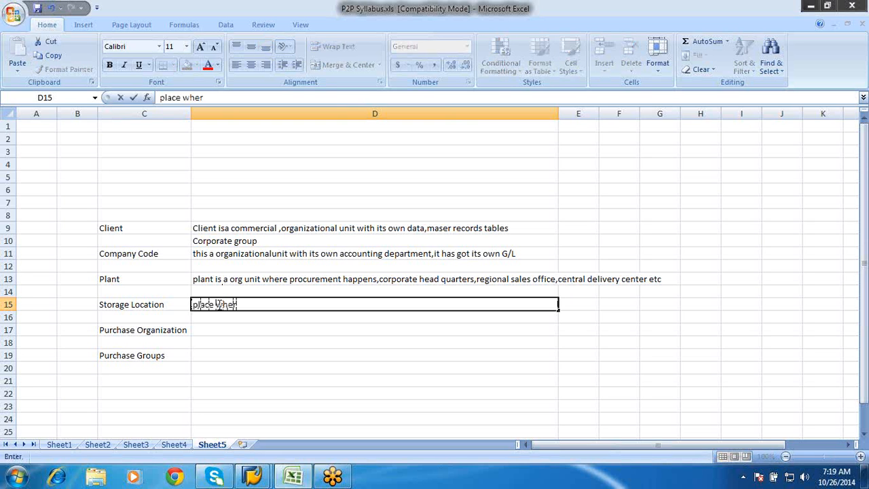
pyautogui.write('e we store')
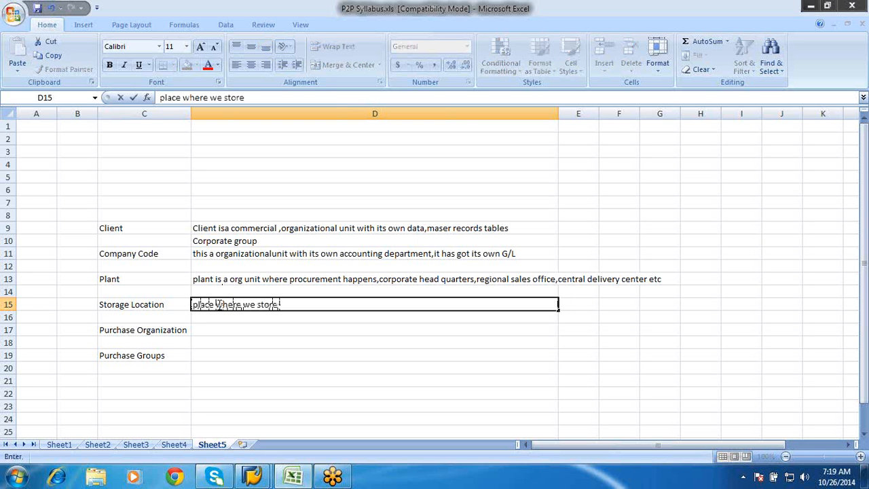
pyautogui.write(' our matrl inve')
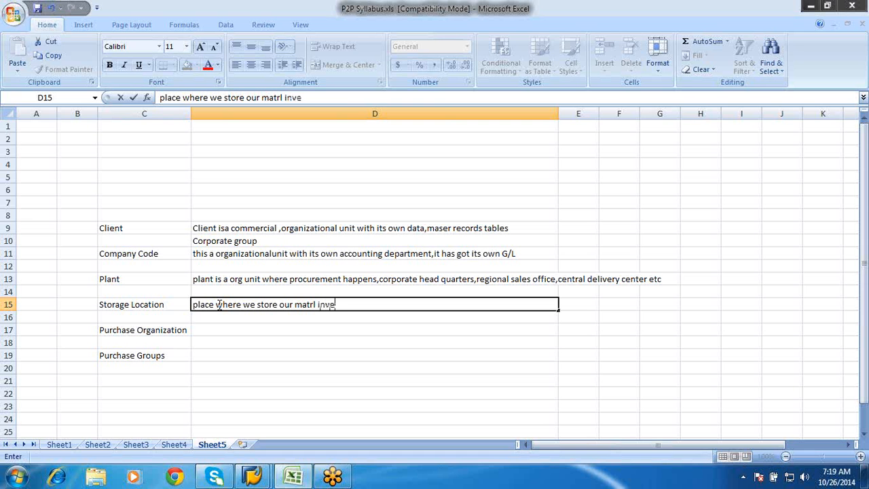
pyautogui.write('ntory is carried o')
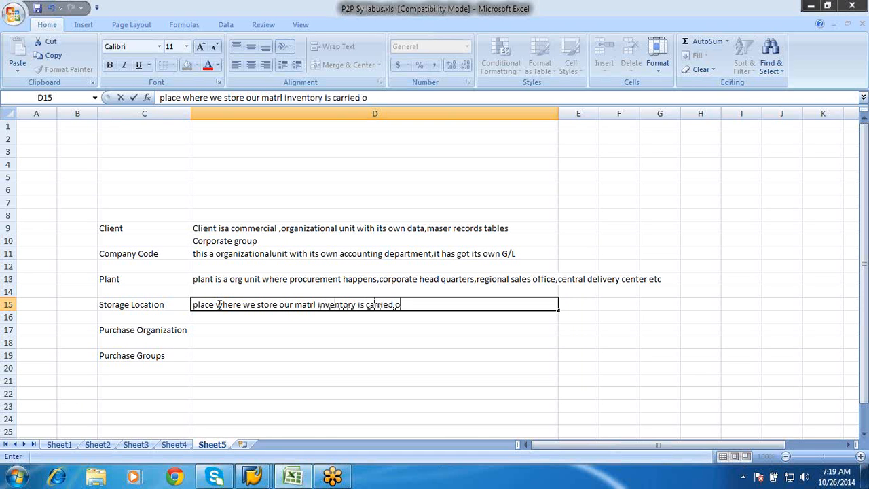
pyautogui.write('n qty')
# Finish the Storage Location definition in D15 with "and physcial inventoyr is carried stor loca level"
pyautogui.write('is')
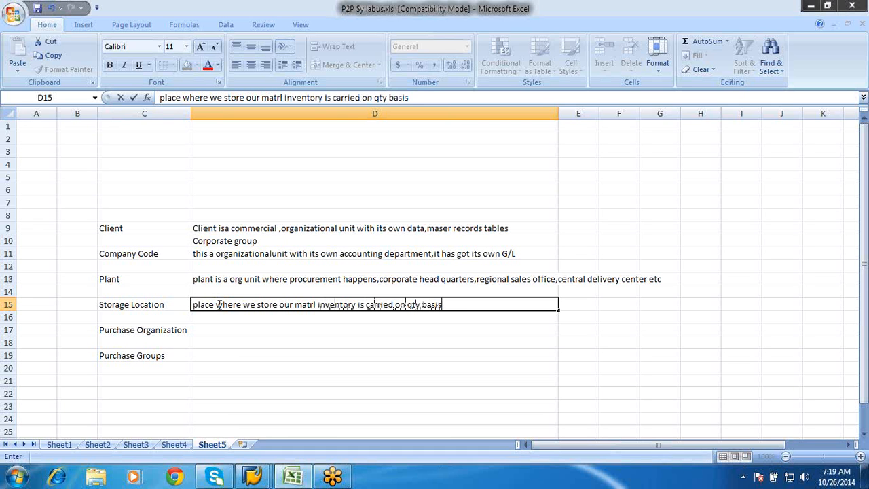
pyautogui.write(' and phy')
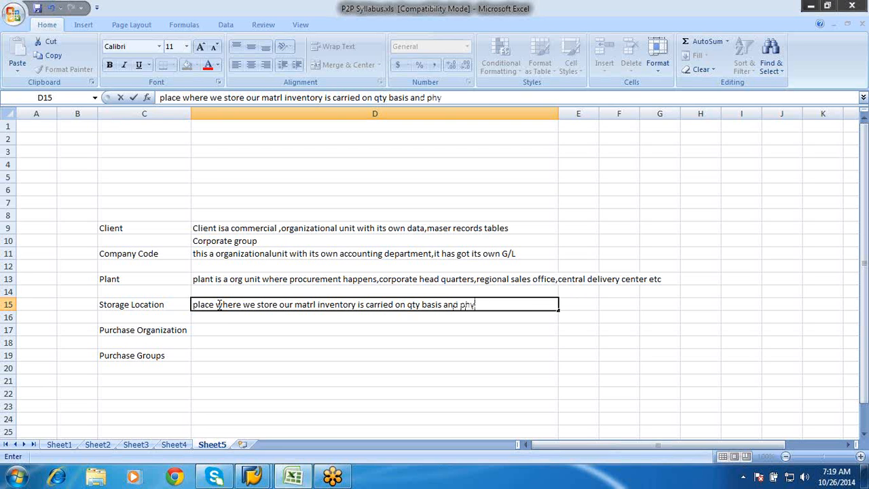
pyautogui.write('scial inve')
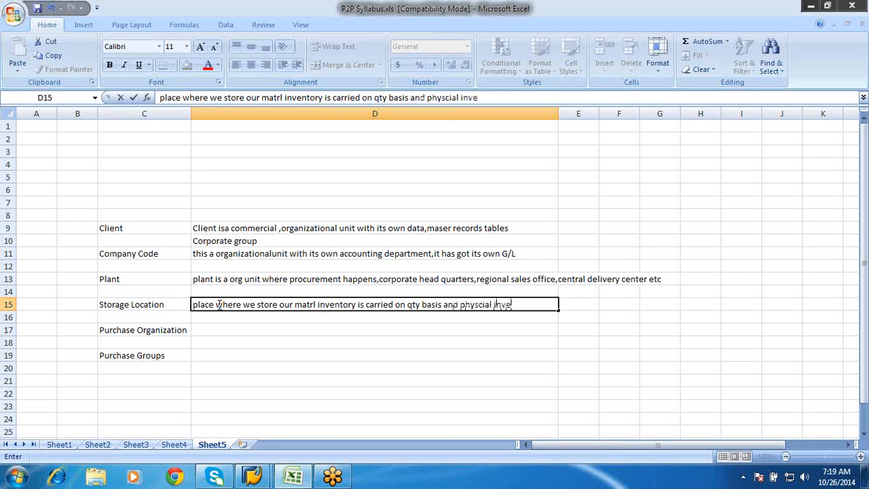
pyautogui.write('ntoyr is carri')
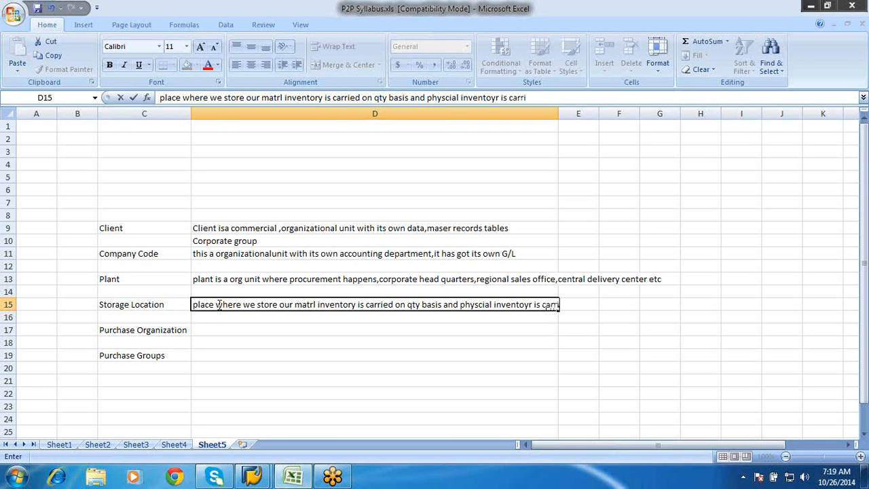
pyautogui.write('ed stor loca')
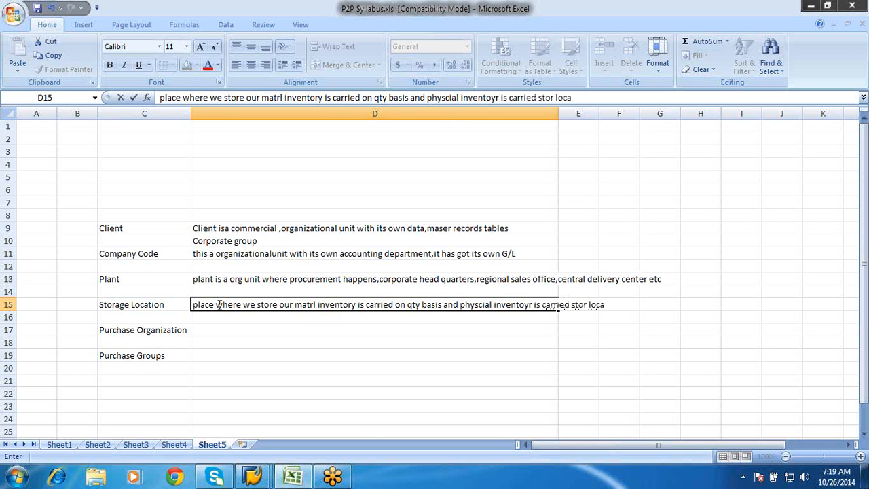
pyautogui.write(' level')
pyautogui.press('Return')
pyautogui.press('Return')
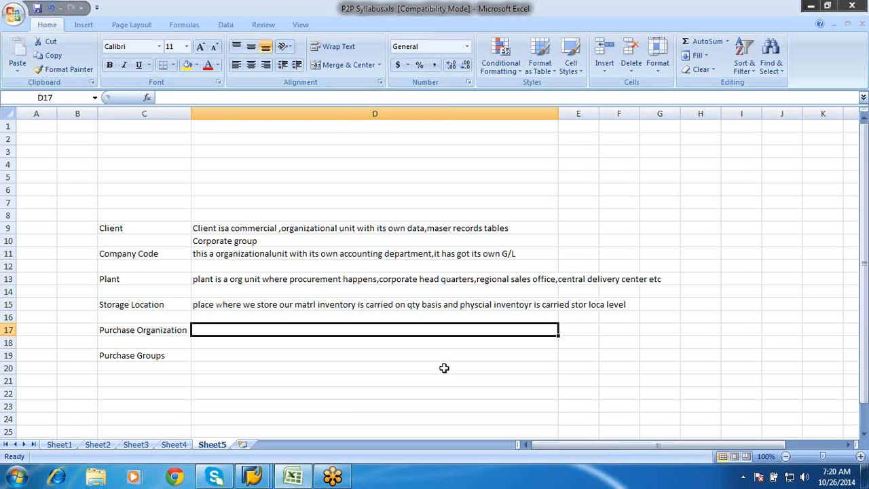
# Enter the stock example "storage loca -A has 100 pcs of matrl B" in cell D23, below the definitions
pyautogui.click(342, 410)
pyautogui.write('s')
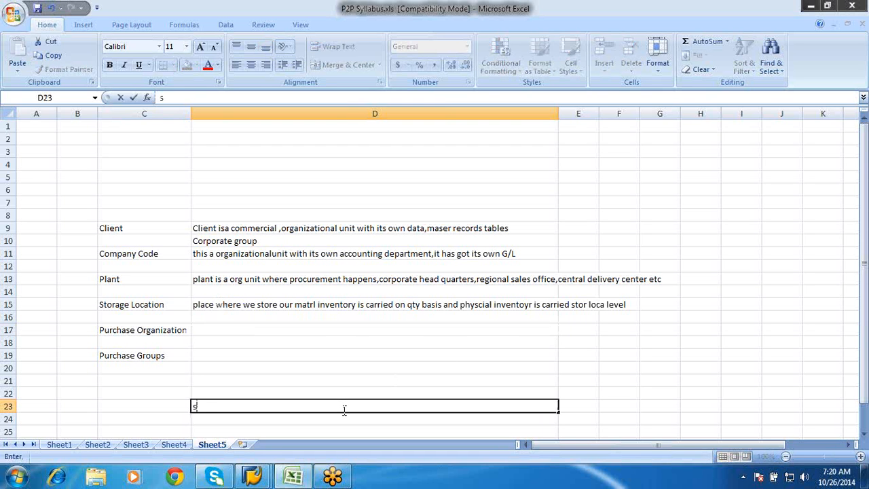
pyautogui.write('torage loca')
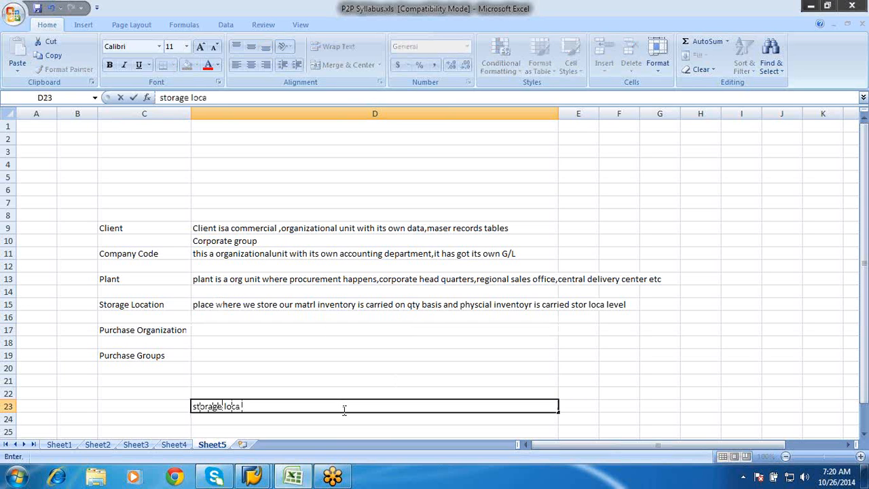
pyautogui.write(' -A has 100')
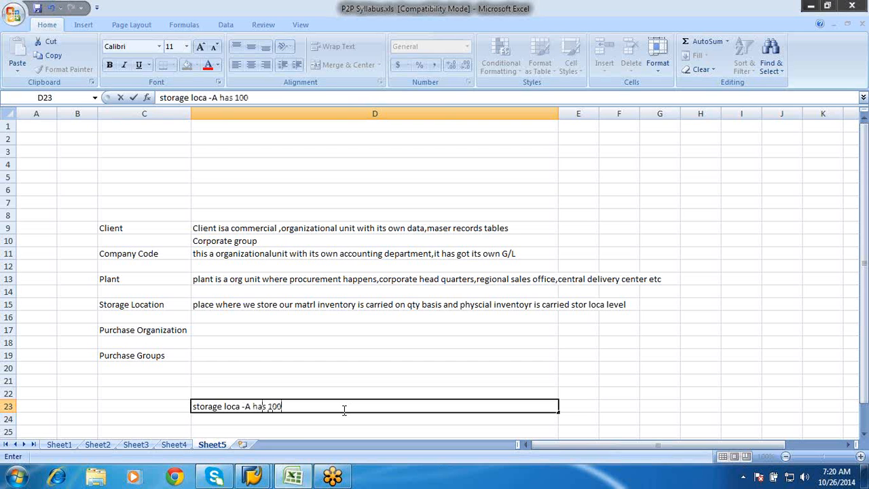
pyautogui.write(' pcs of matrl')
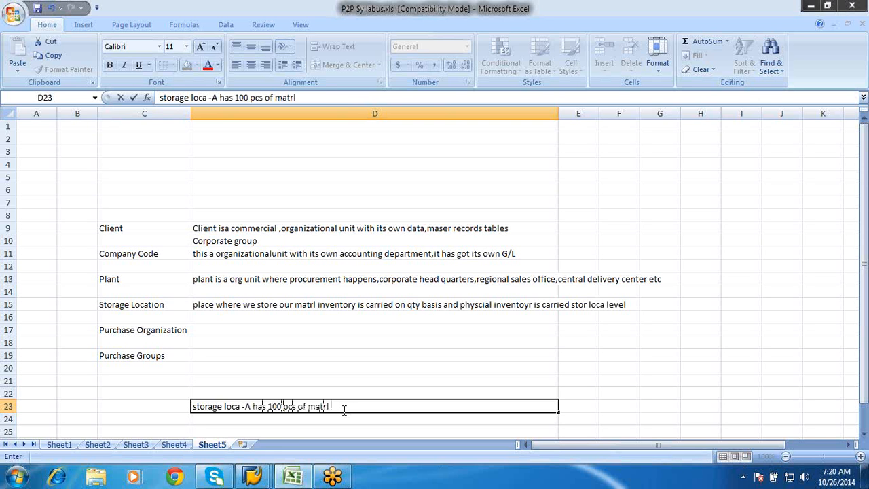
pyautogui.write(' B')
pyautogui.click(567, 413)
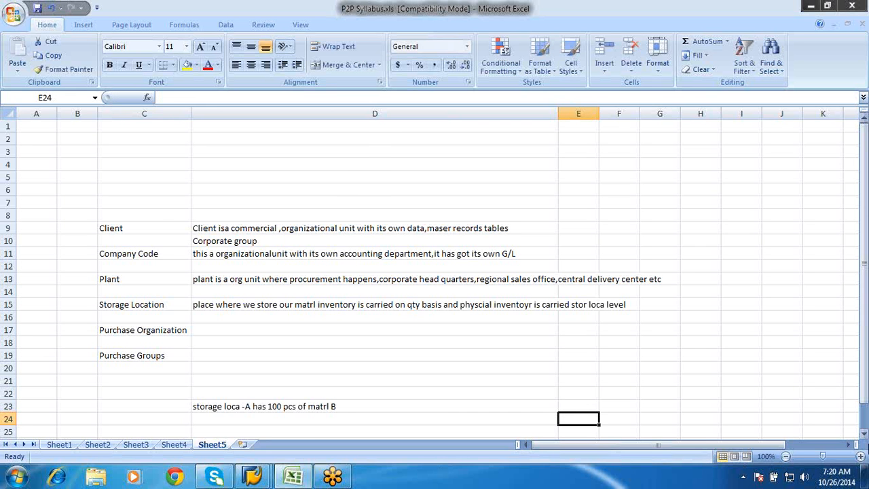
# Enter "warehouse" in cell D25, two rows below the storage location example
pyautogui.click(864, 436)
pyautogui.scroll(-1, 864, 435)
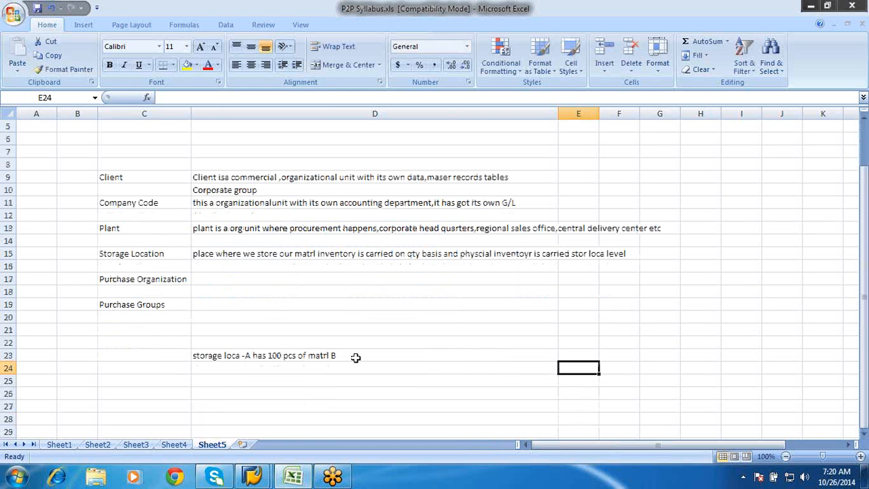
pyautogui.click(207, 381)
pyautogui.doubleClick(207, 381)
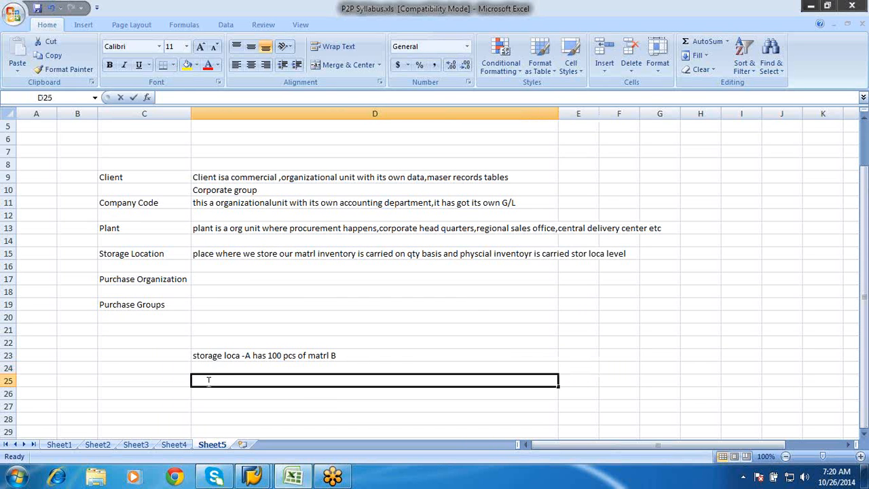
pyautogui.write('warehouse')
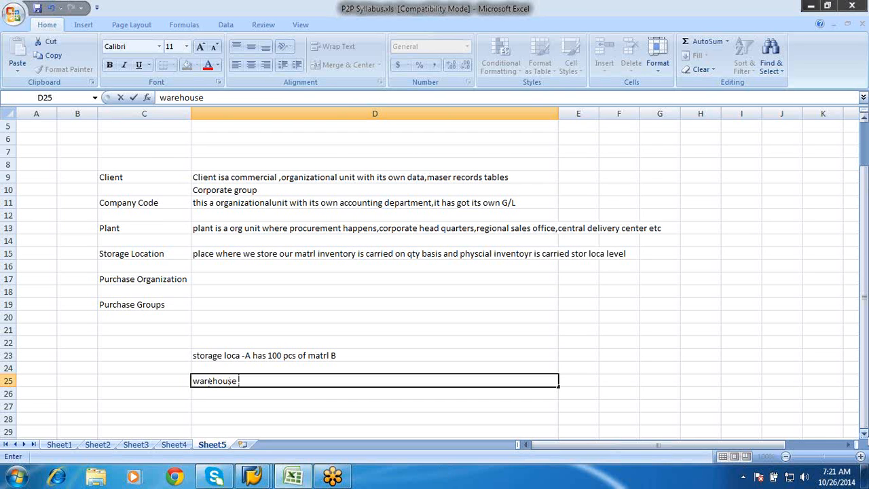
# Enter "storage location" in cell D27, two rows below the warehouse entry
pyautogui.click(863, 434)
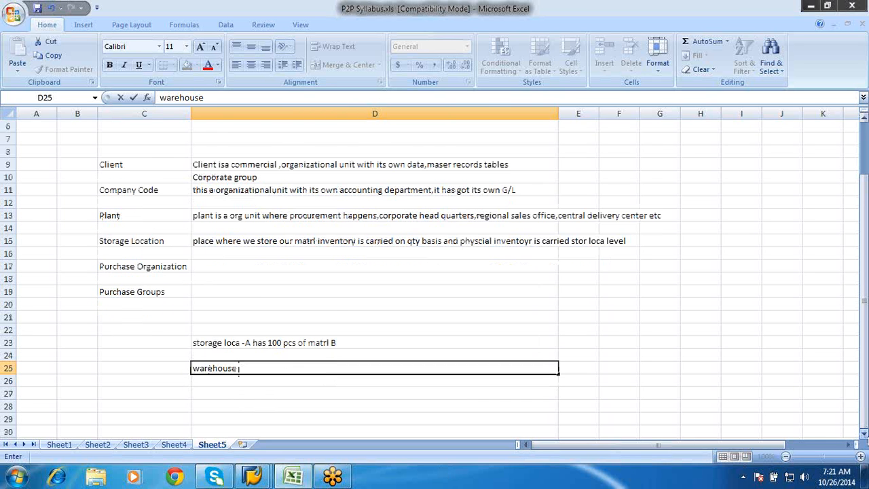
pyautogui.click(864, 433)
pyautogui.click(865, 435)
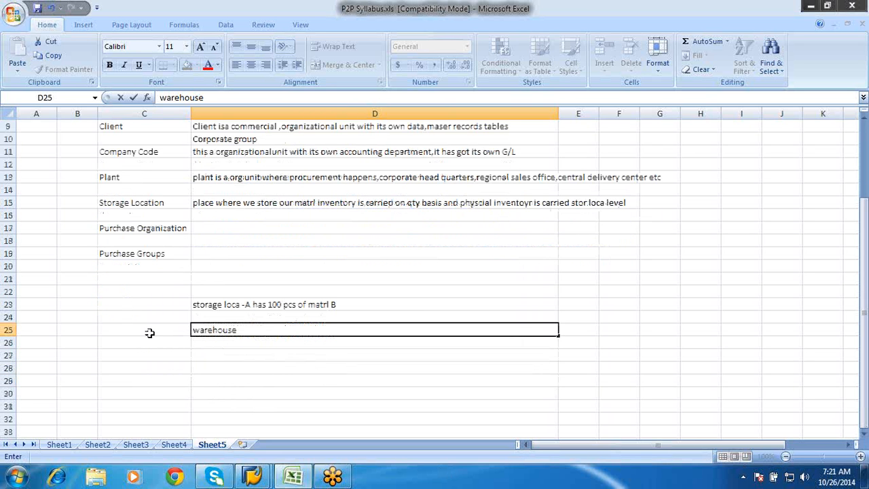
pyautogui.click(213, 367)
pyautogui.click(214, 355)
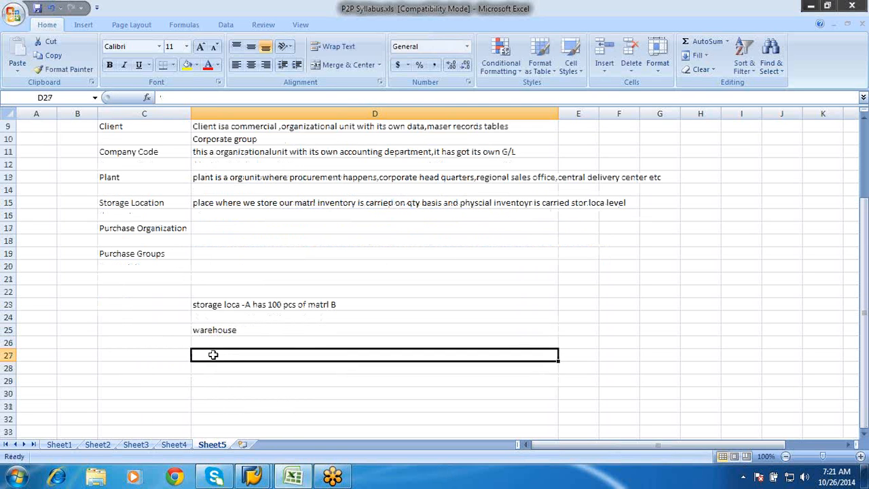
pyautogui.write('storage lo')
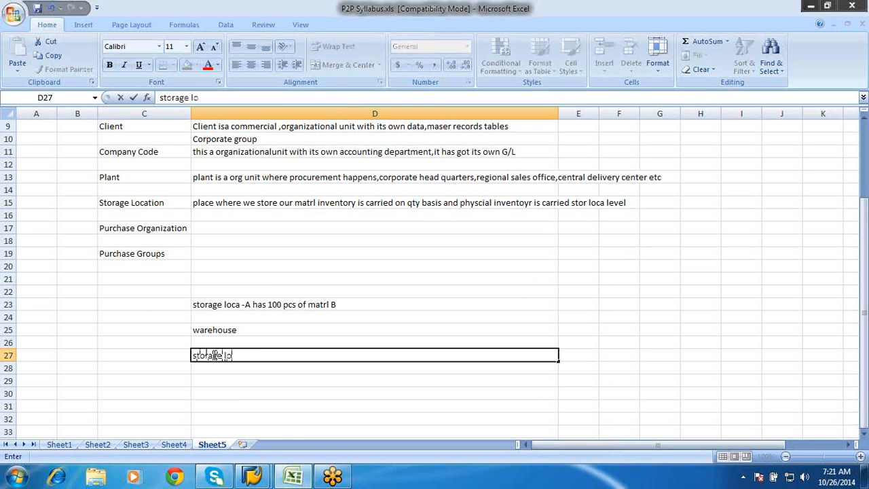
pyautogui.write('cation')
# Add "Storsage type" in cell D29 as the next level of the warehouse structure
pyautogui.click(208, 379)
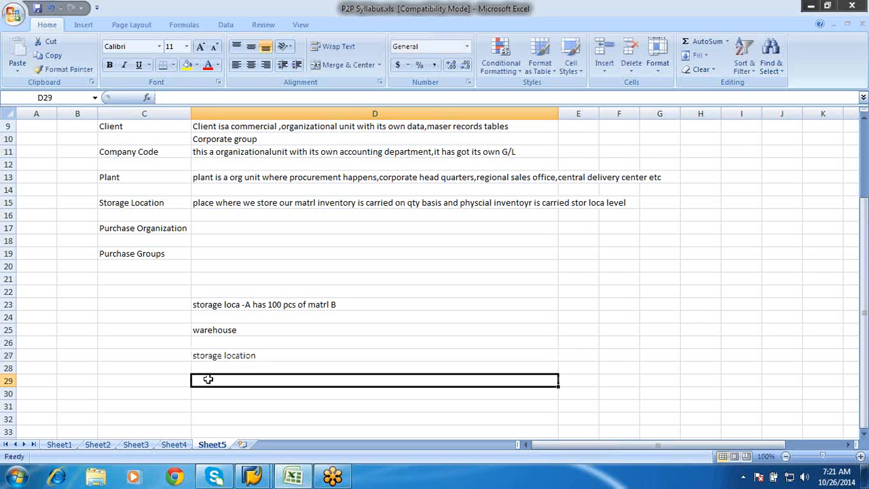
pyautogui.write('Storsg')
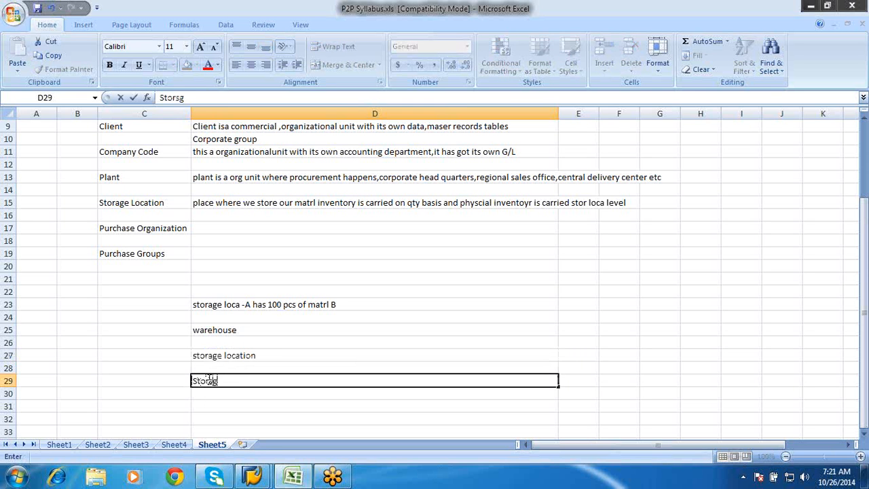
pyautogui.press('BackSpace')
pyautogui.write('age type')
# Enter "Storage section" in cell D31 and "Storage bin" in cell D33
pyautogui.click(205, 406)
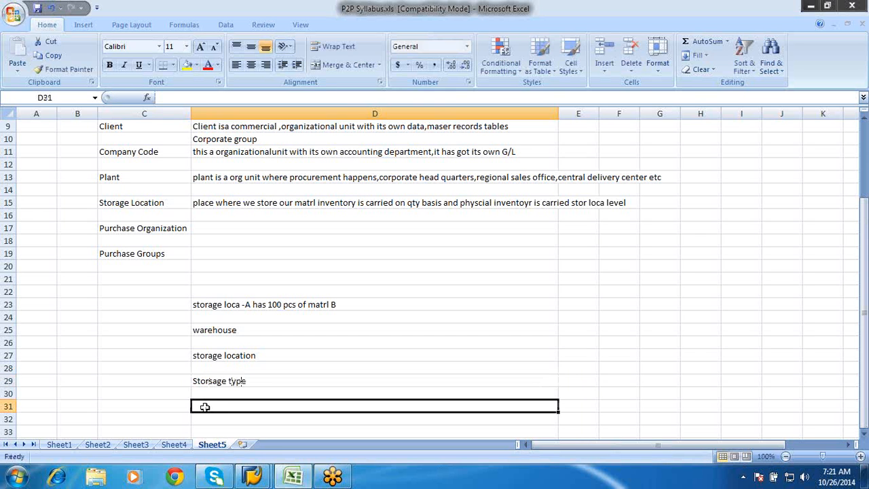
pyautogui.write('Storage')
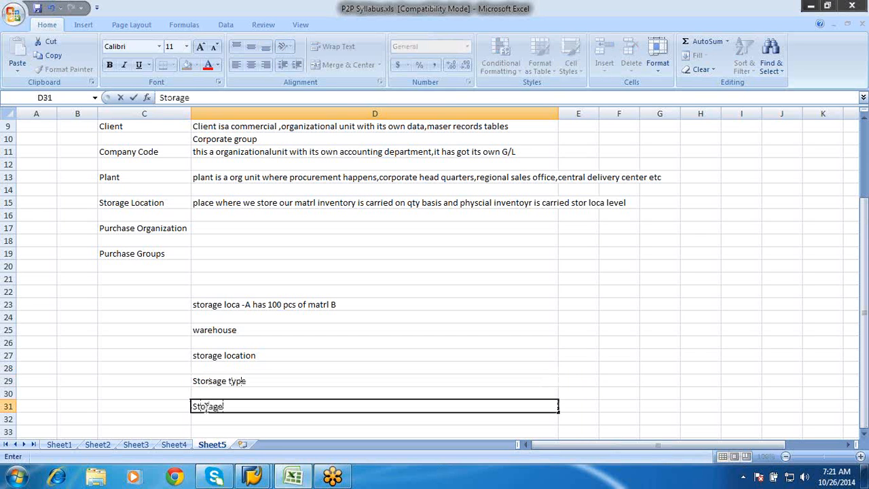
pyautogui.write(' section')
pyautogui.click(205, 430)
pyautogui.write('Stor')
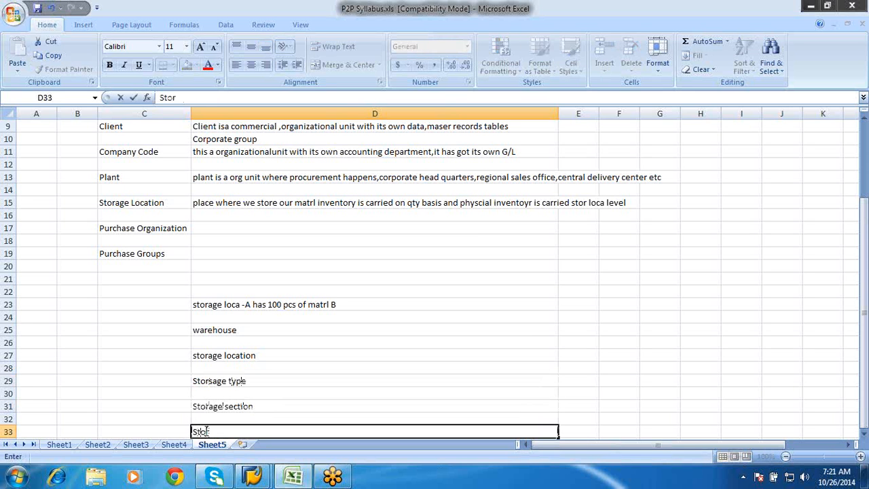
pyautogui.write('age bin')
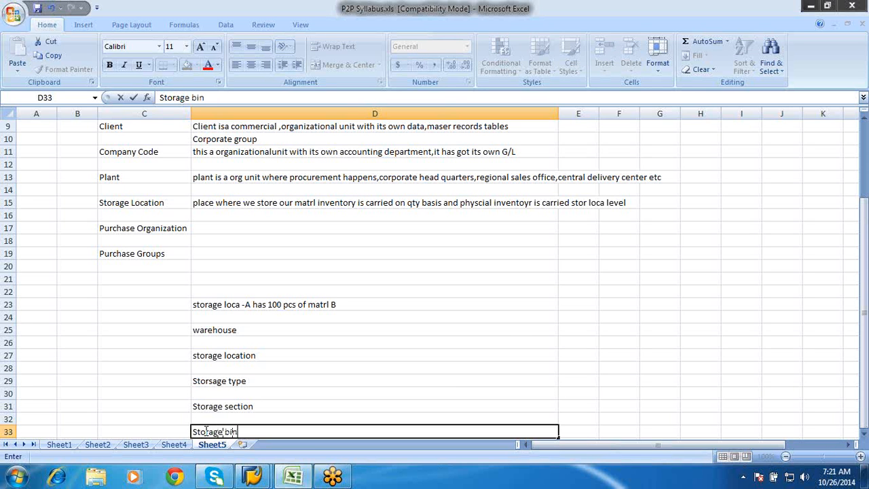
# Enter the example values "storage loc A" in E27 for the storage location and "100 & 200" in E29 for the storage type
pyautogui.click(573, 361)
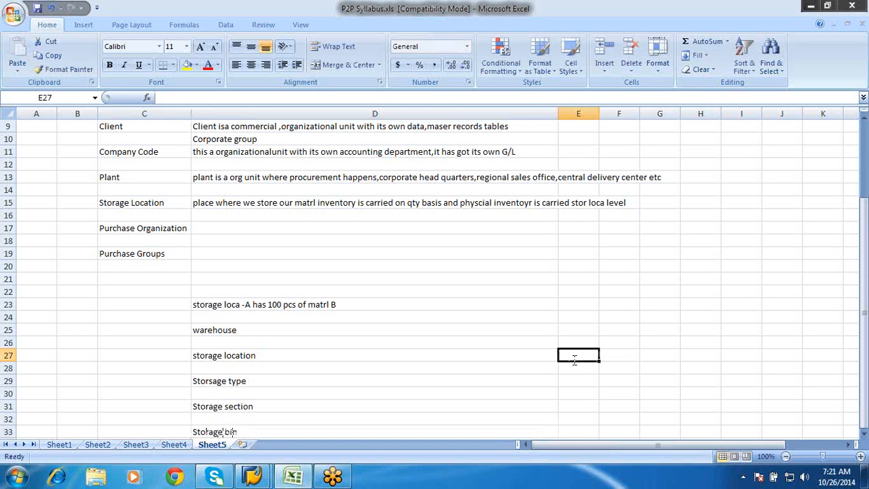
pyautogui.write('storage')
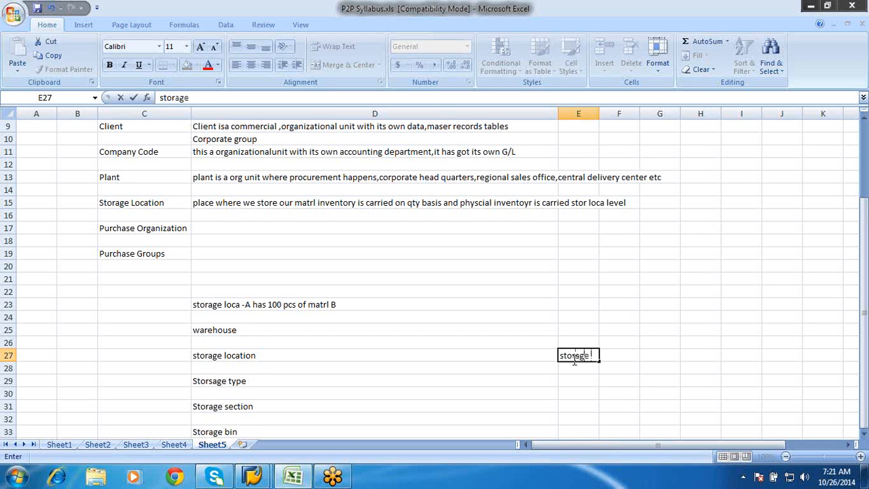
pyautogui.write(' loc A')
pyautogui.click(574, 384)
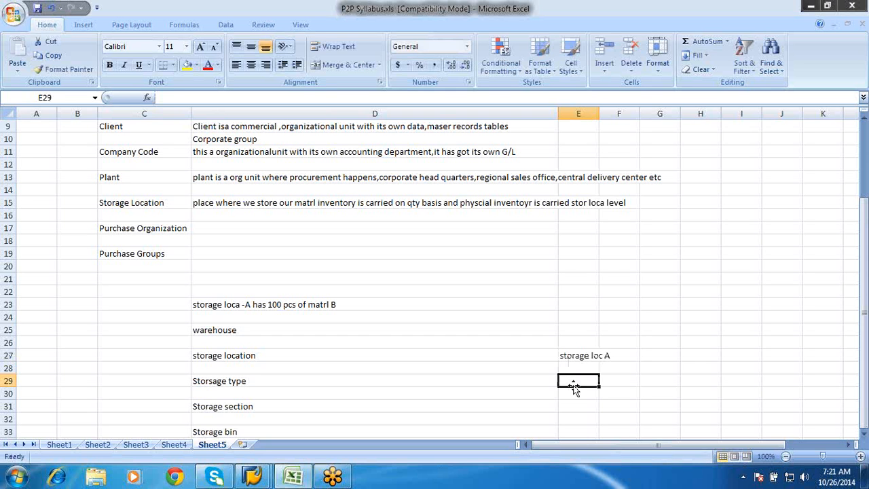
pyautogui.write('100')
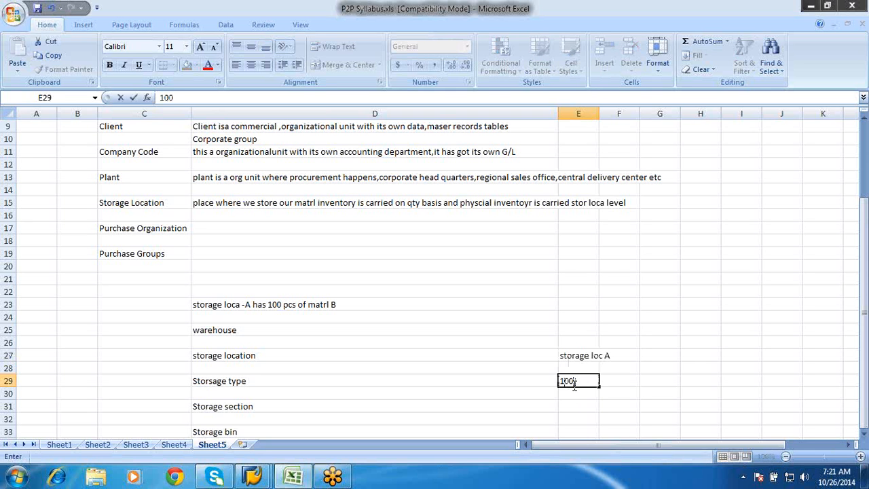
pyautogui.write(' & 200')
# Enter 001 as the example storage section in cell E31
pyautogui.click(577, 402)
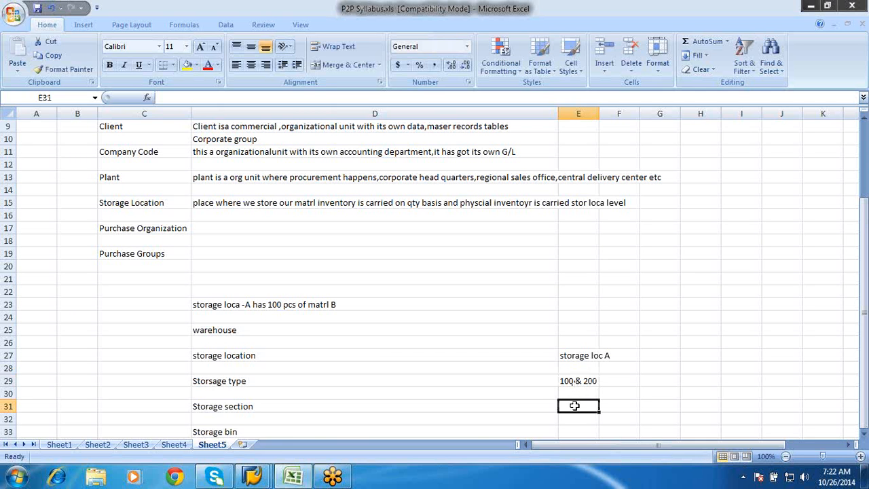
pyautogui.doubleClick(575, 407)
pyautogui.write('001')
pyautogui.press('Return')
pyautogui.press('Return')
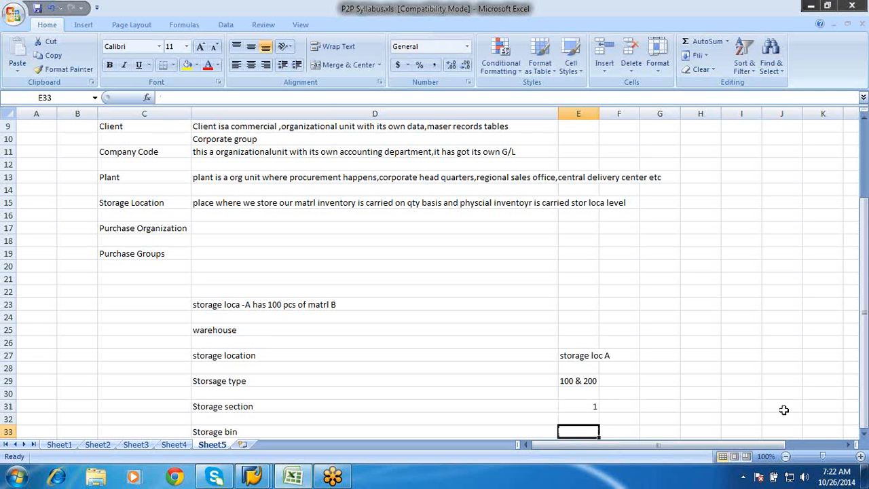
# Enter the example storage bins "bin 5" in cell E33 and "bin 6" in cell E35
pyautogui.click(863, 435)
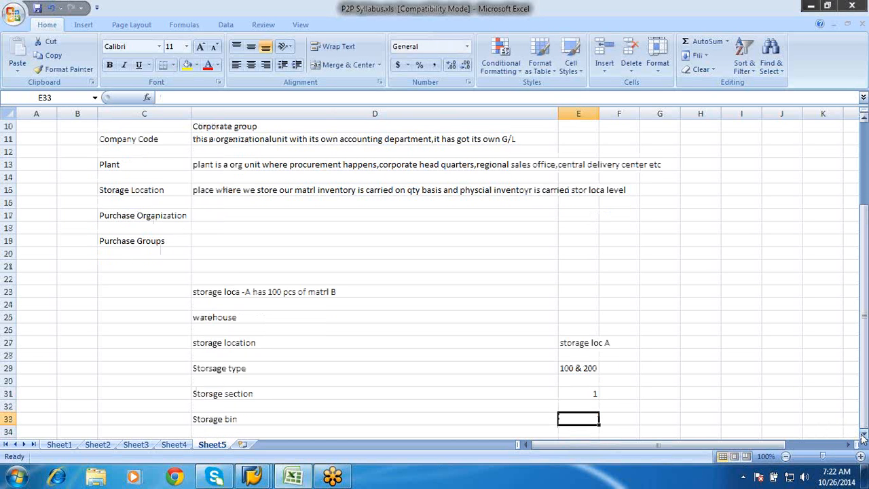
pyautogui.click(864, 435)
pyautogui.write('bin 5')
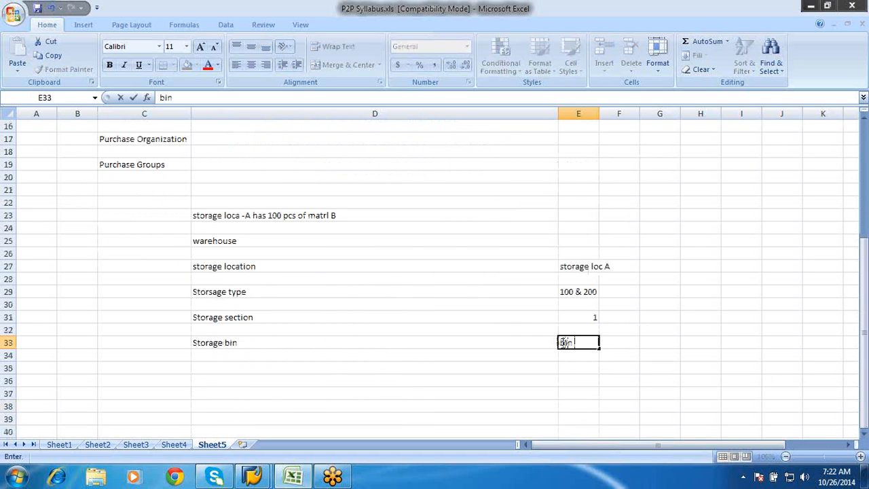
pyautogui.press('Return')
pyautogui.press('Return')
pyautogui.write('bin 6')
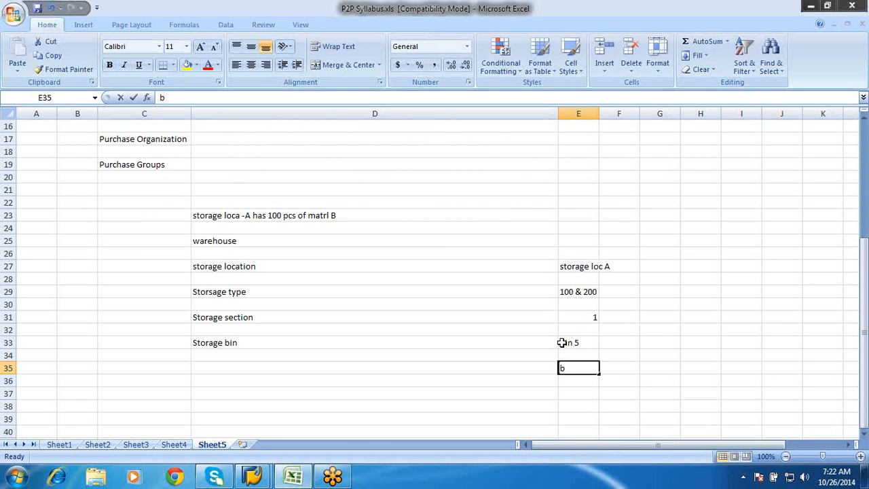
# Enter the bin quantities beside the two bins: "50pcs" in F33 and "50 pcs" in F35
pyautogui.click(614, 346)
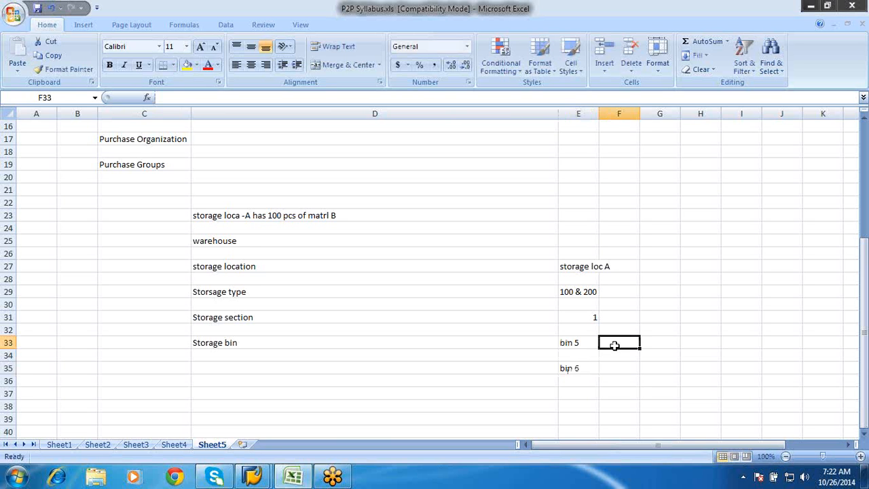
pyautogui.write('505')
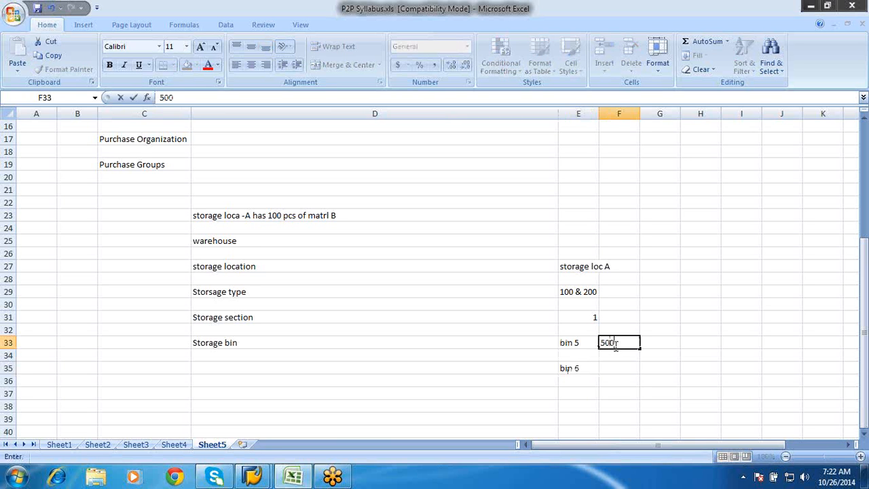
pyautogui.press('BackSpace')
pyautogui.write('pcs')
pyautogui.press('Return')
pyautogui.press('Return')
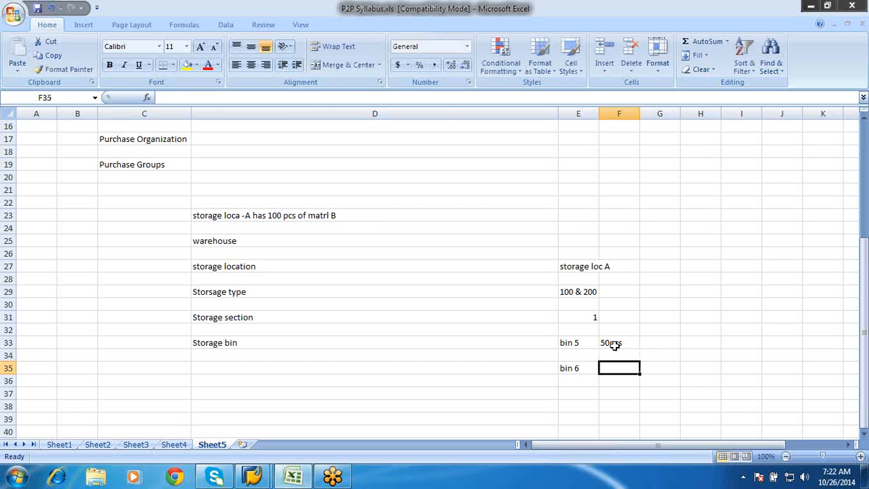
pyautogui.write('50 pcs')
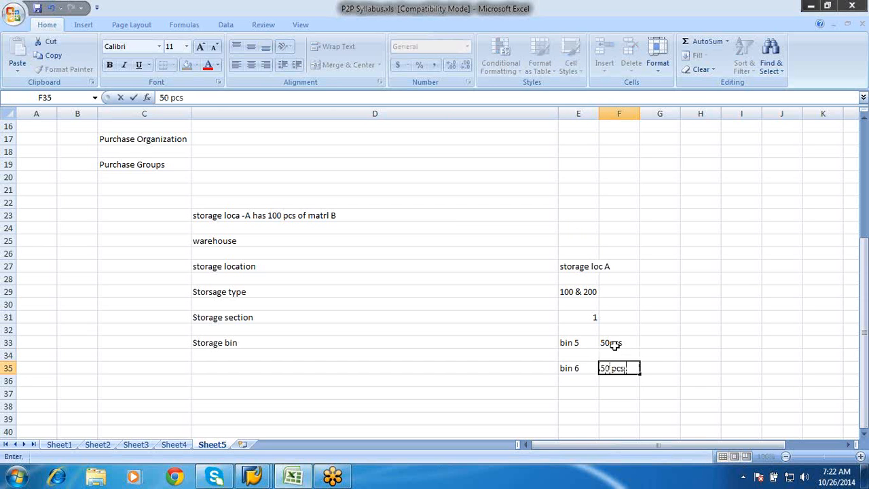
pyautogui.press('Return')
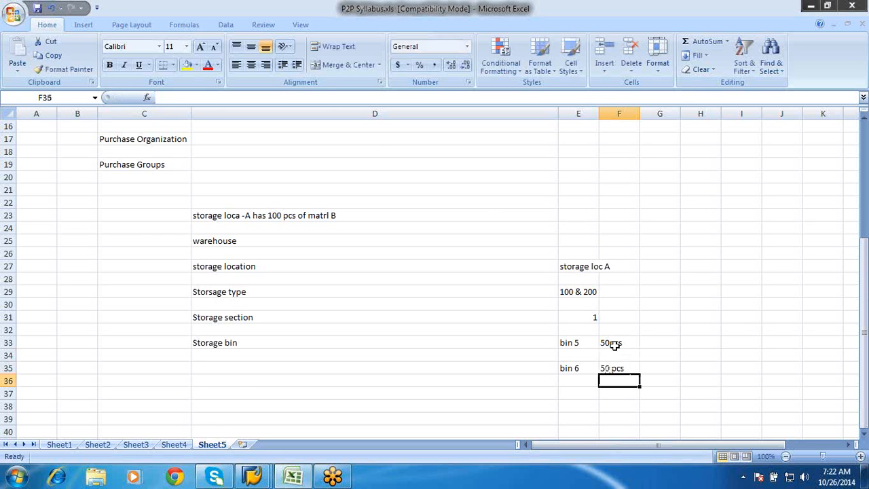
# Define Purchase Organization in cell D17 as "organizational entity which is responsible for procurement activity"
pyautogui.scroll(2, 614, 344)
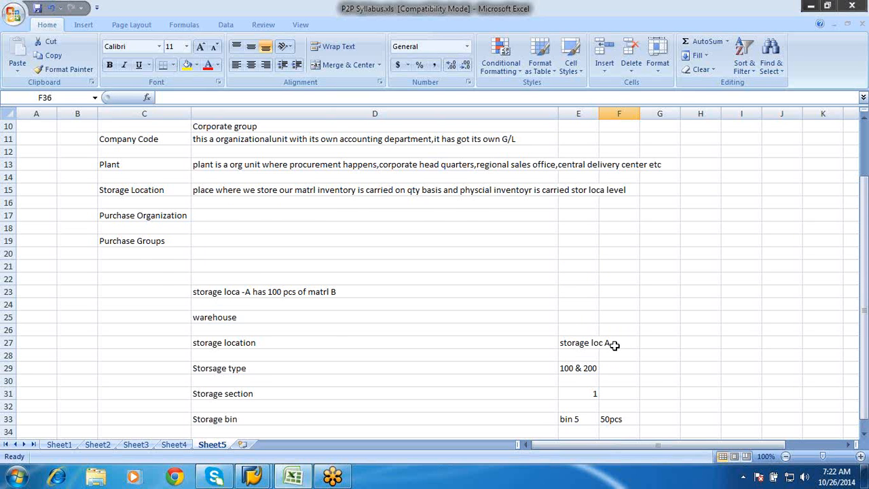
pyautogui.scroll(1, 614, 345)
pyautogui.click(253, 239)
pyautogui.press('Down')
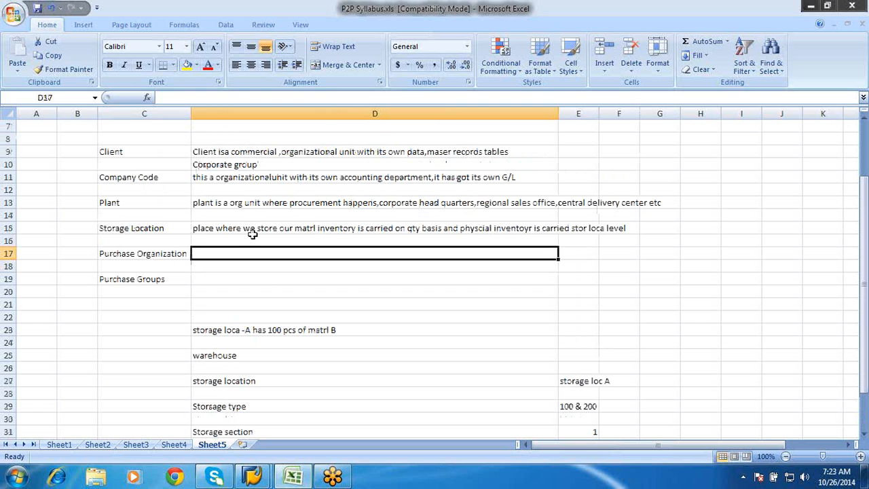
pyautogui.write('o')
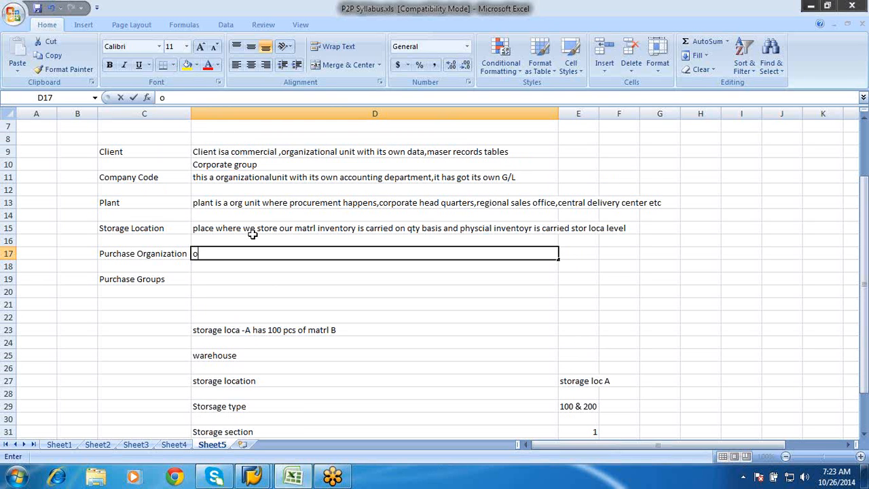
pyautogui.write('rganization a')
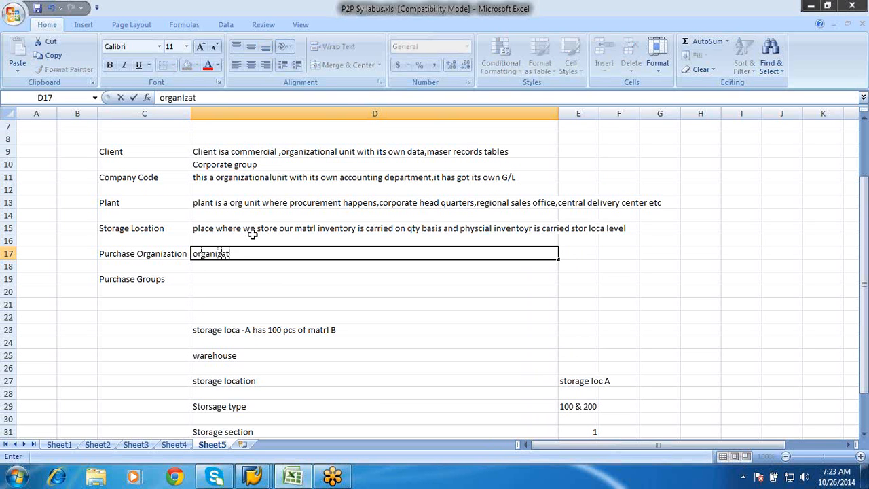
pyautogui.press('BackSpace')
pyautogui.press('BackSpace')
pyautogui.write('al entit')
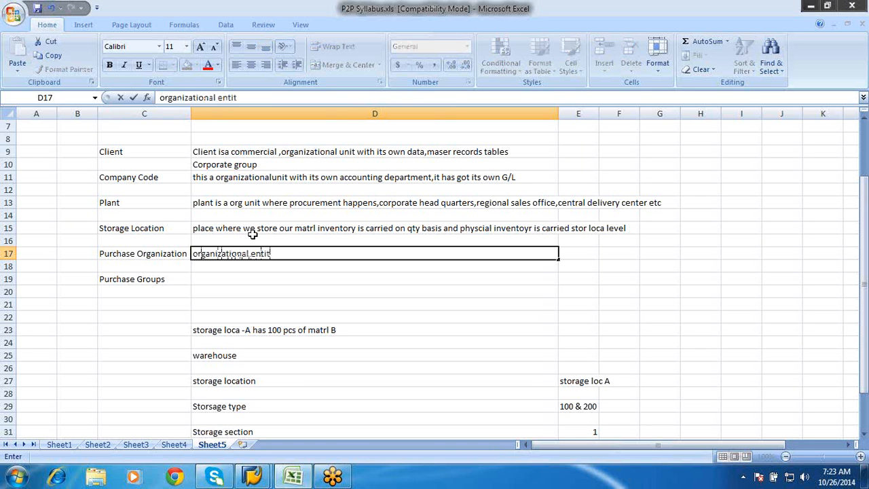
pyautogui.write('y which is respo')
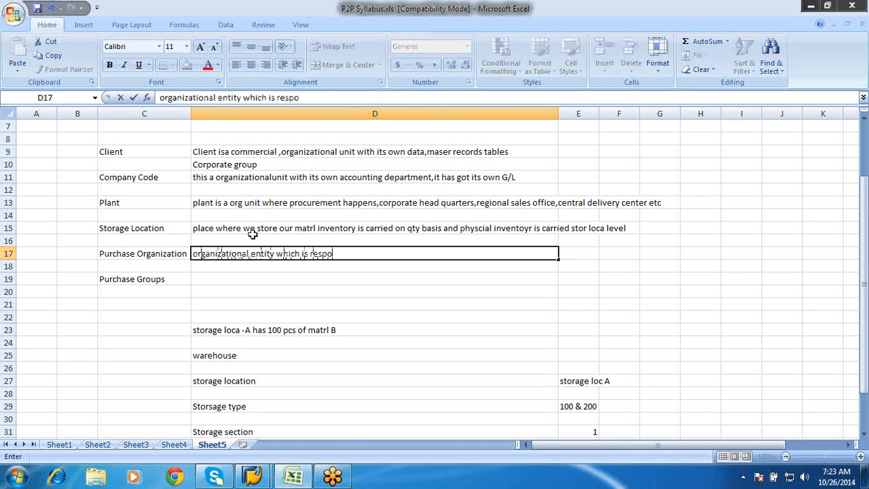
pyautogui.write('nsible for')
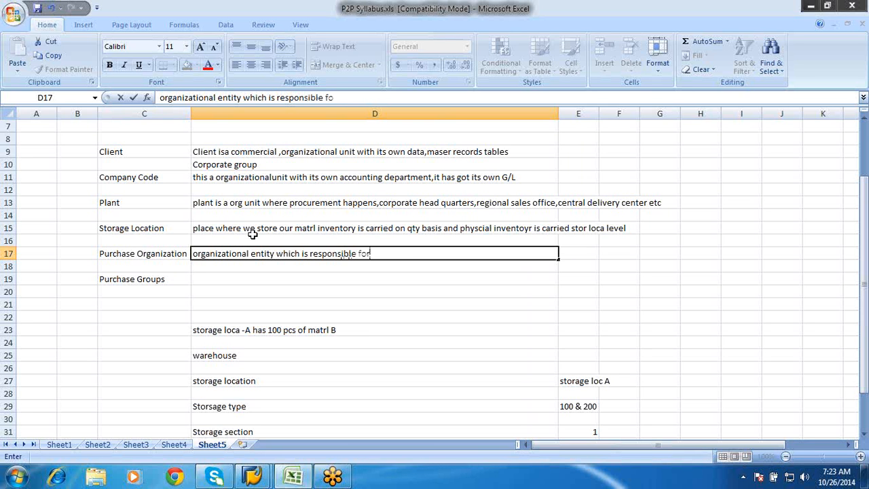
pyautogui.write(' procurement activity')
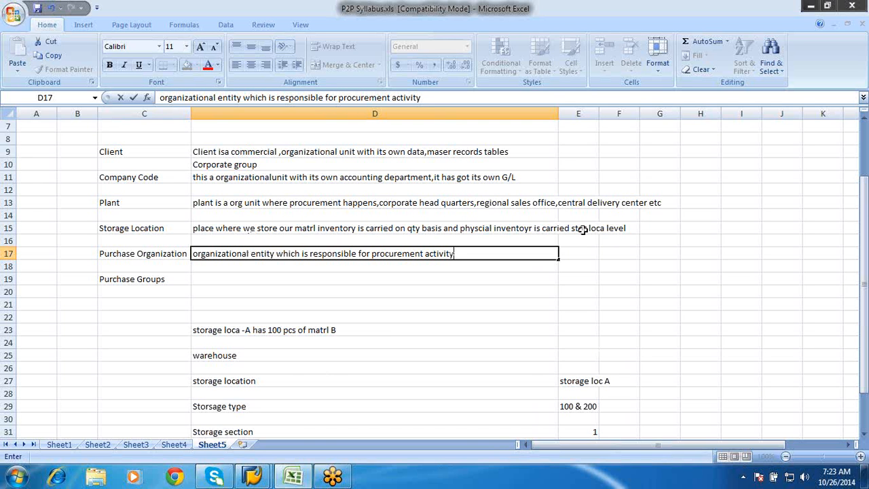
# Enter "Plant specific" in cell D18, directly below the Purchase Organization definition
pyautogui.click(247, 266)
pyautogui.write('Plan')
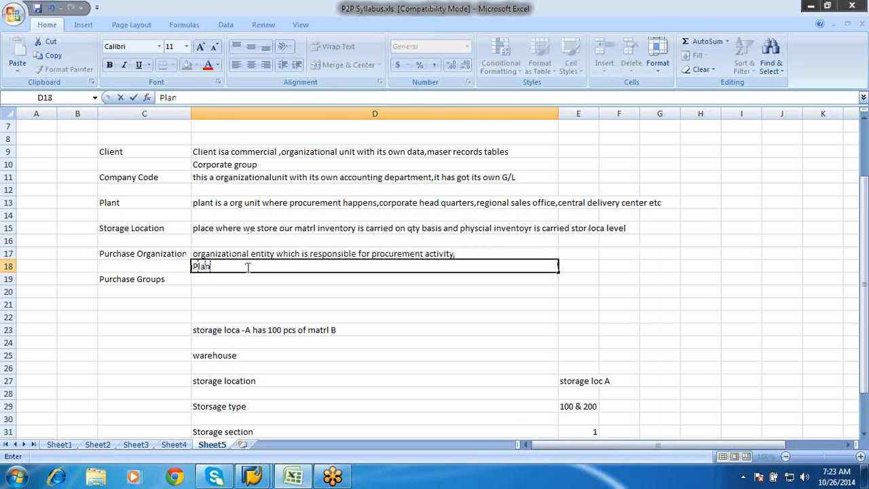
pyautogui.write('t specific')
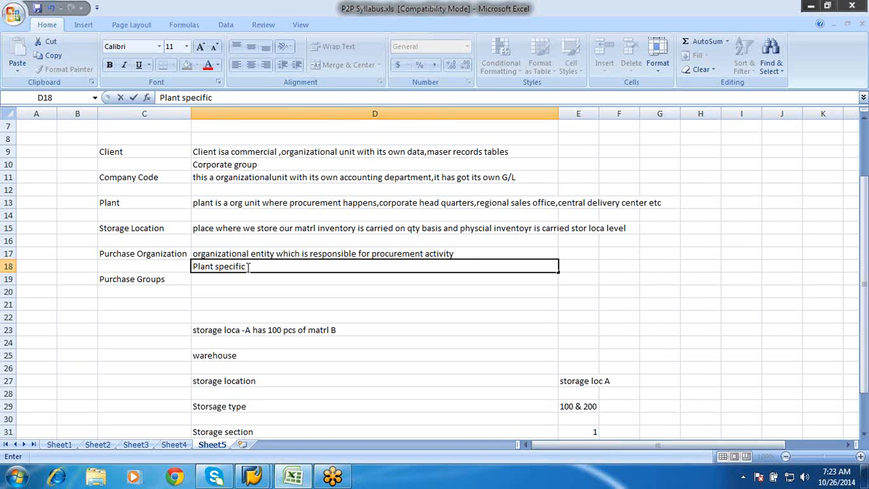
pyautogui.write(',cross pla')
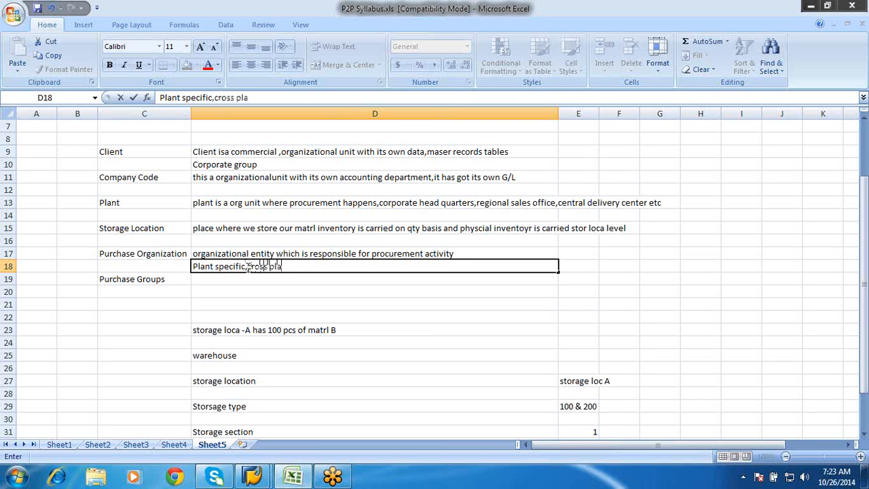
pyautogui.write('nt & cro')
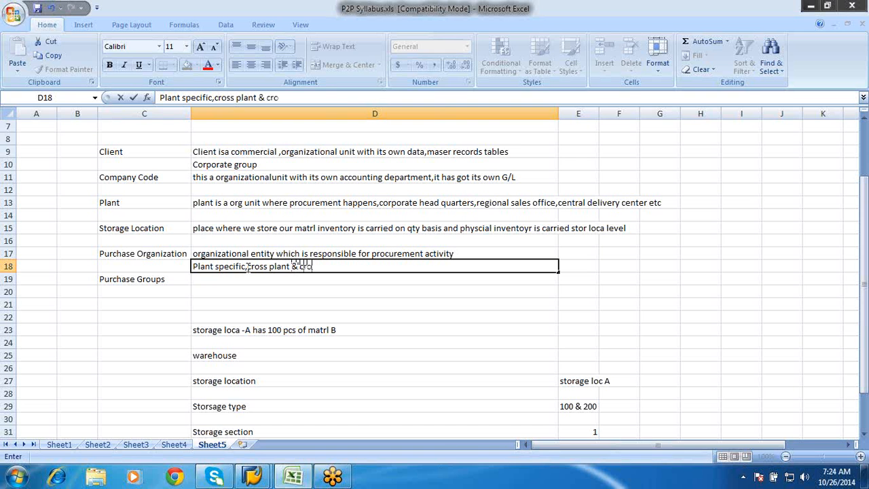
# Complete the entry in cell D18 to read "Plant specific,cross plant & cross company porg"
pyautogui.write('ssc')
pyautogui.press('BackSpace')
pyautogui.write('company porg')
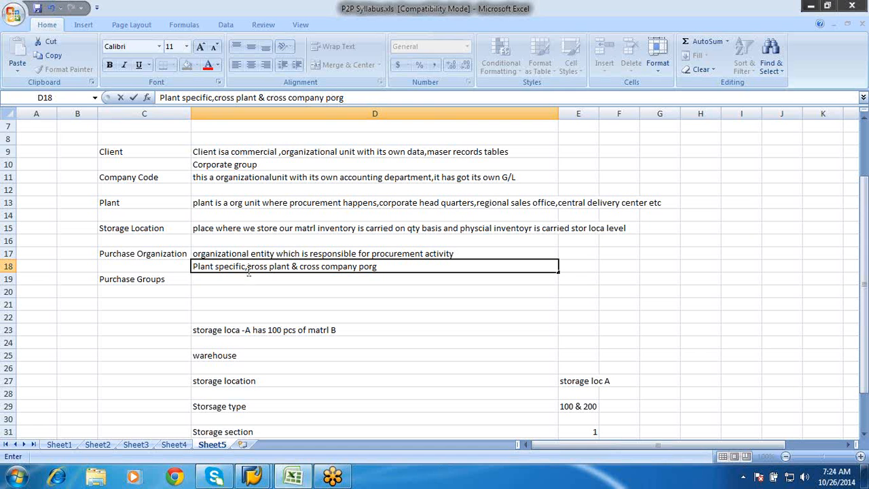
pyautogui.click(248, 282)
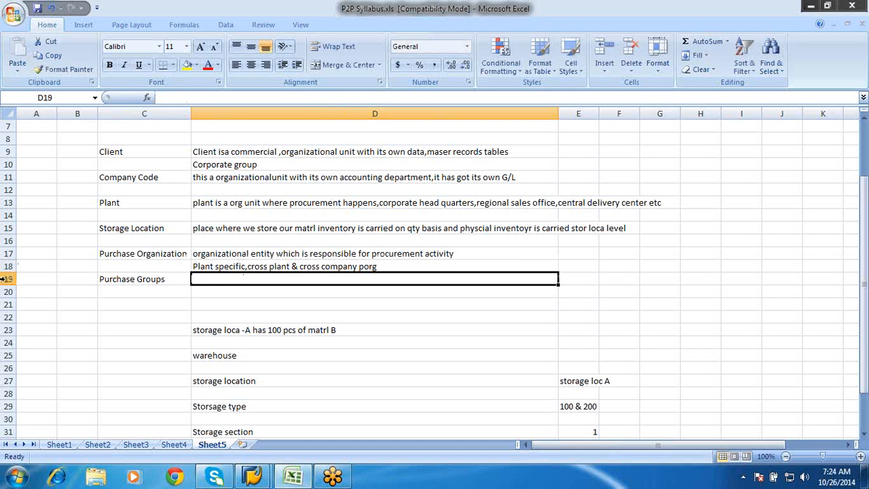
pyautogui.click(5, 279)
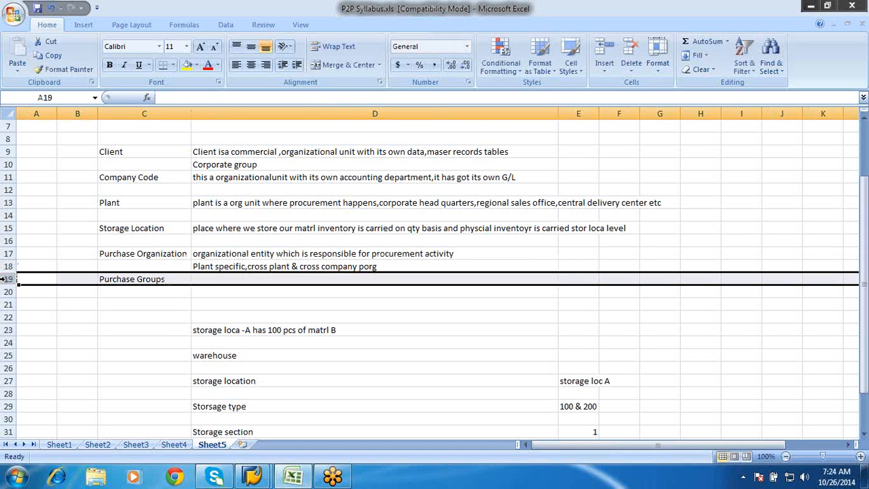
pyautogui.rightClick(4, 279)
pyautogui.click(35, 359)
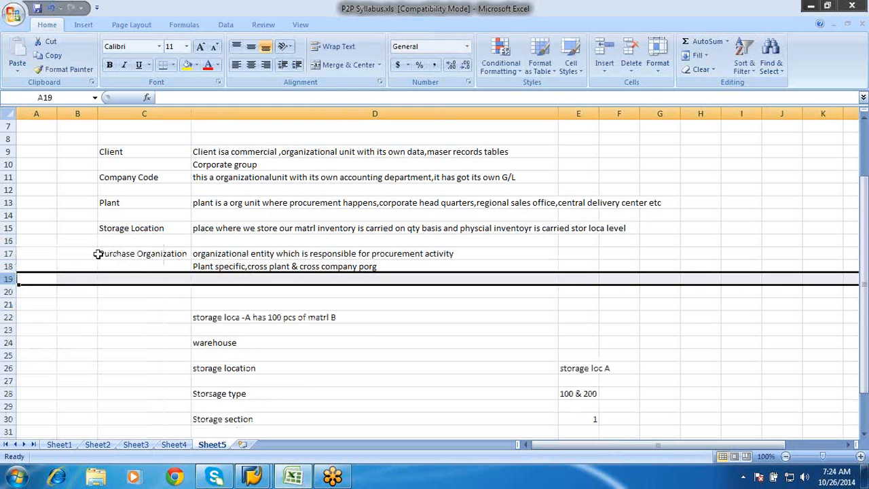
pyautogui.hotkey('ctrl', 'z')
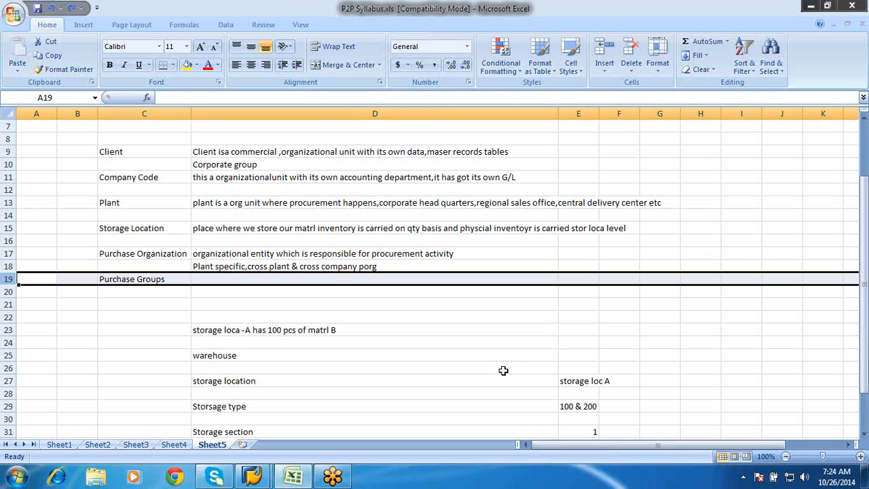
# Enter the example company codes below the storage bin rows: "Cocd 100" in cell D40 and "cocd200" in D41
pyautogui.click(866, 414)
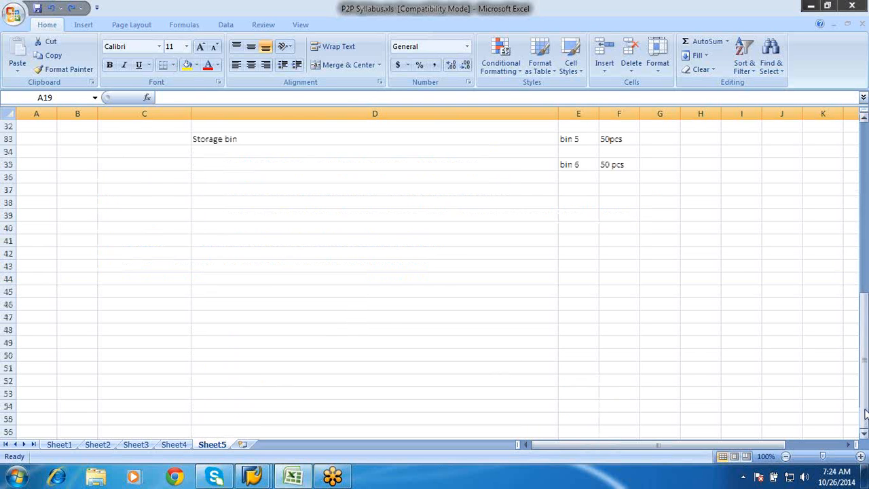
pyautogui.click(227, 233)
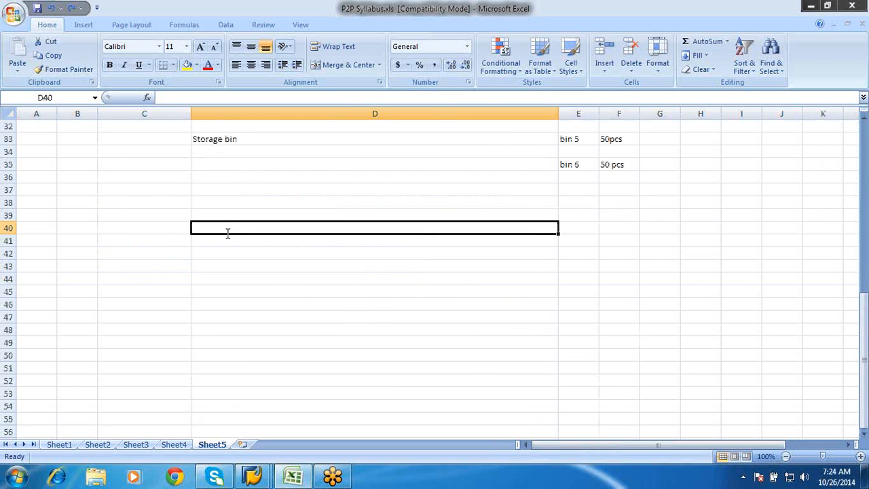
pyautogui.write('Cocd')
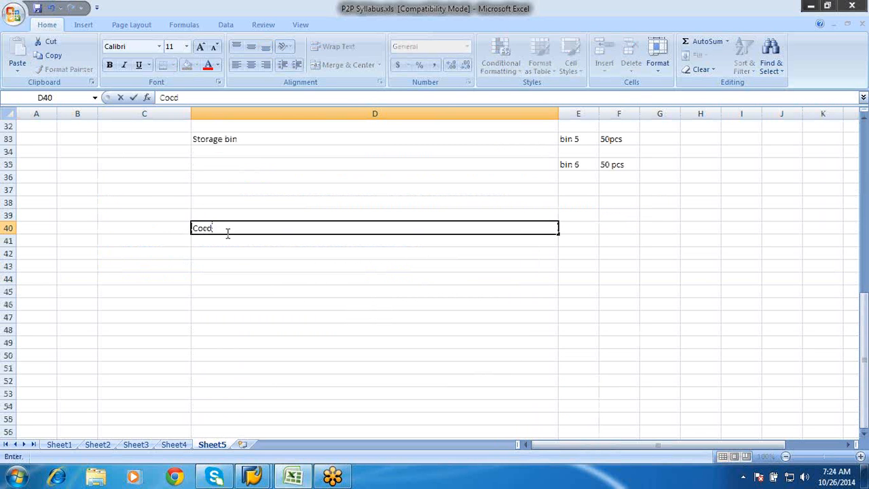
pyautogui.write(' 100')
pyautogui.press('Return')
pyautogui.write('co')
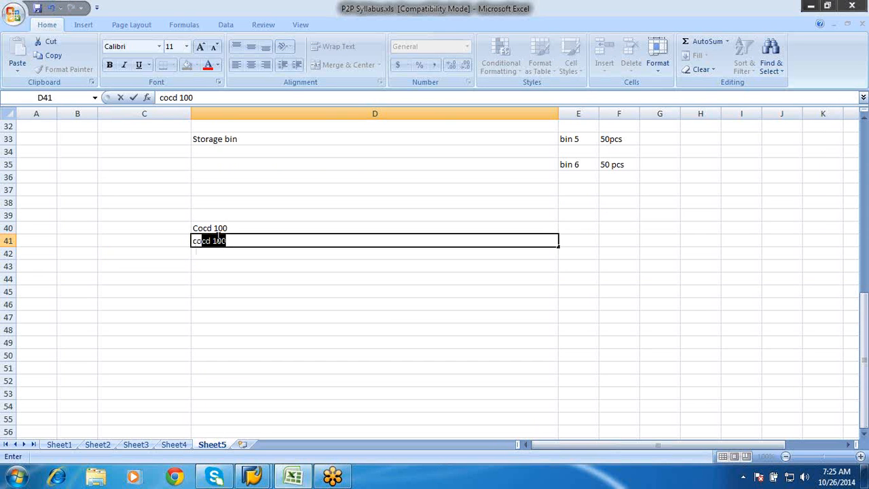
pyautogui.write('cd200')
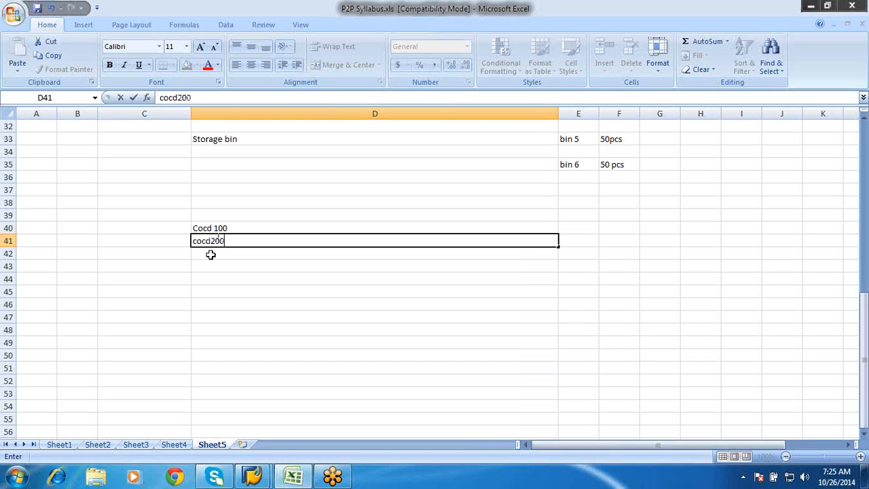
pyautogui.press('Return')
# Enter the third example company code "cocd300" in cell D42
pyautogui.write('cd')
pyautogui.press('BackSpace')
pyautogui.write('cc')
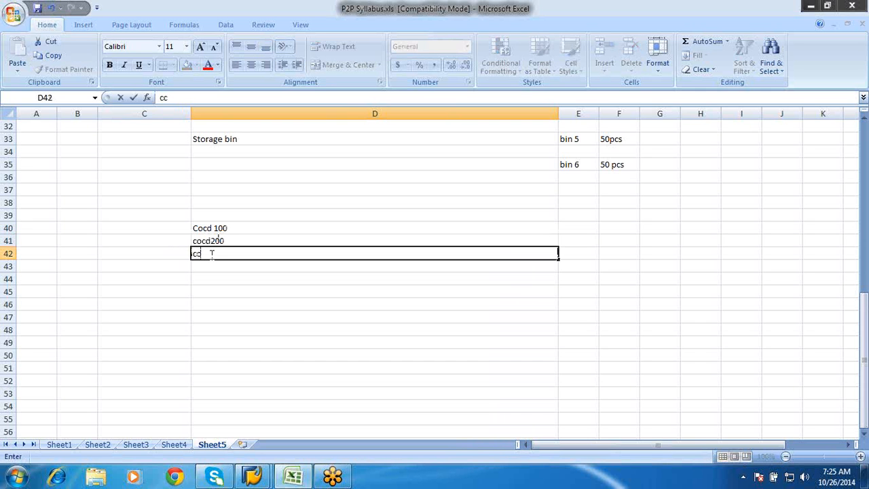
pyautogui.write('c')
pyautogui.press('BackSpace')
pyautogui.press('BackSpace')
pyautogui.press('BackSpace')
pyautogui.write('oco300')
# Merge and center cells E39 to E41 beside the company codes and enter "Porg1" in the merged cell
pyautogui.click(571, 215)
pyautogui.moveTo(571, 215); pyautogui.dragTo(571, 253)
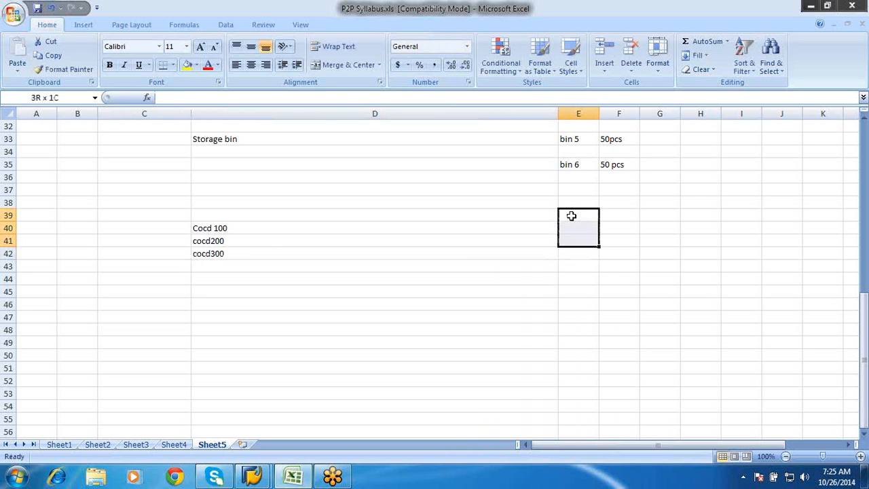
pyautogui.click(352, 66)
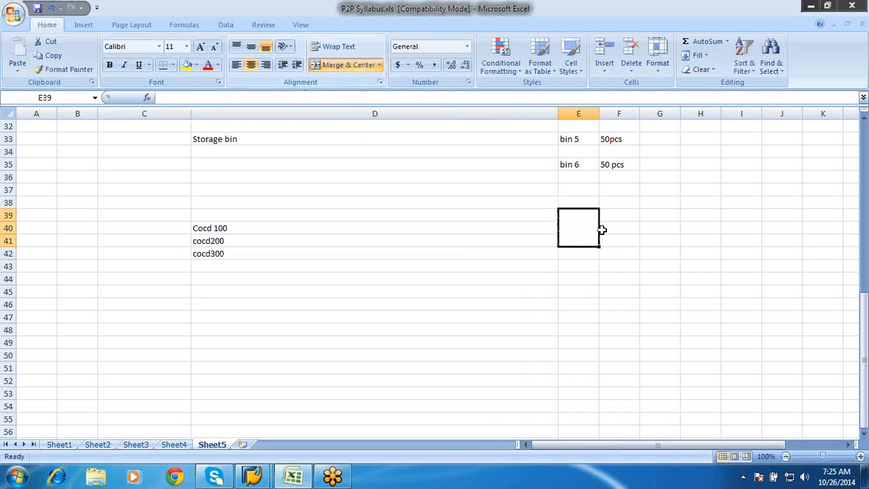
pyautogui.write('Porg1')
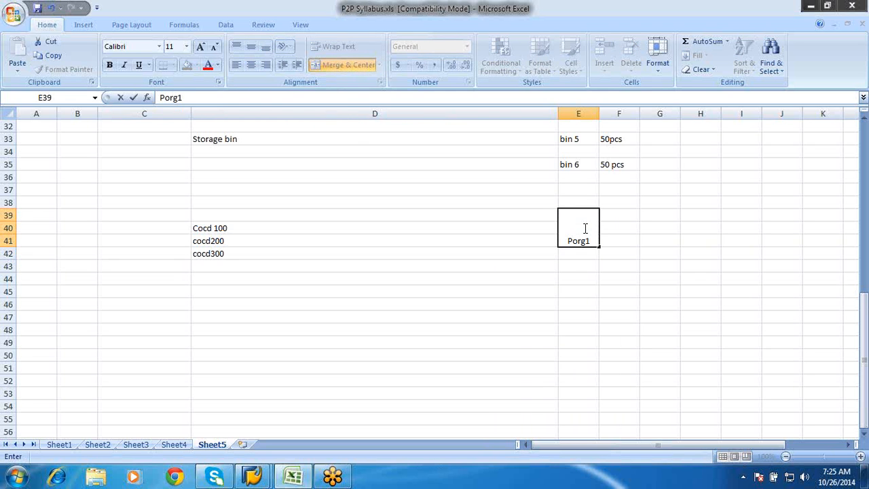
pyautogui.click(577, 287)
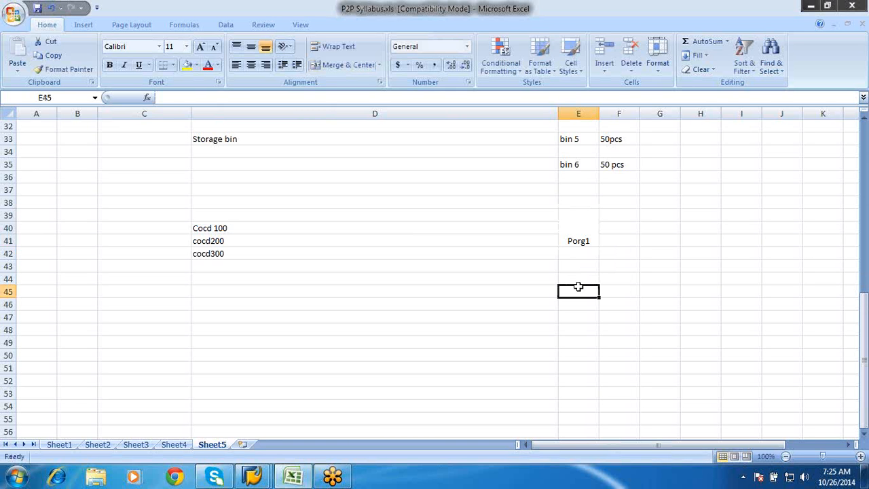
# Define Purchase Groups in cell D19 as "Buyers"
pyautogui.click(867, 268)
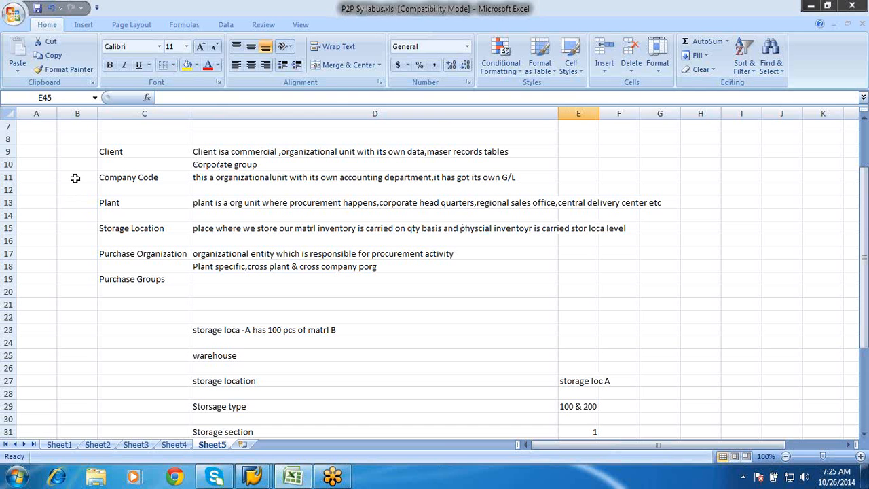
pyautogui.click(121, 160)
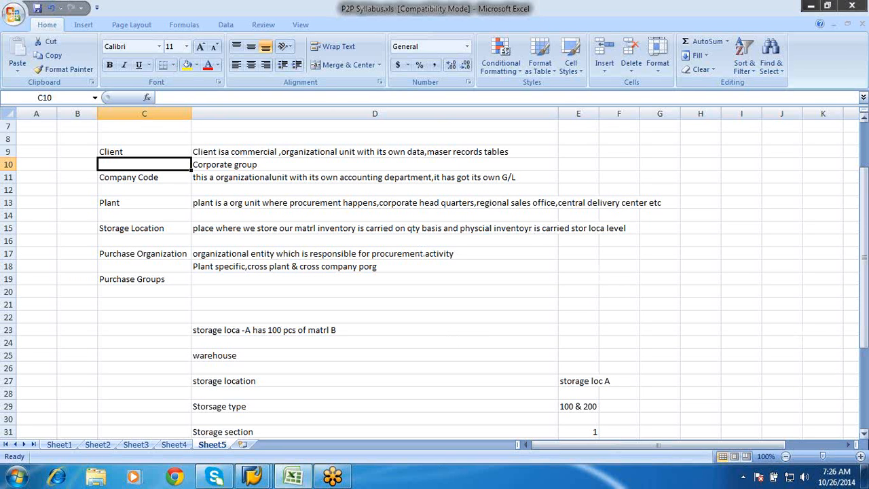
pyautogui.click(864, 434)
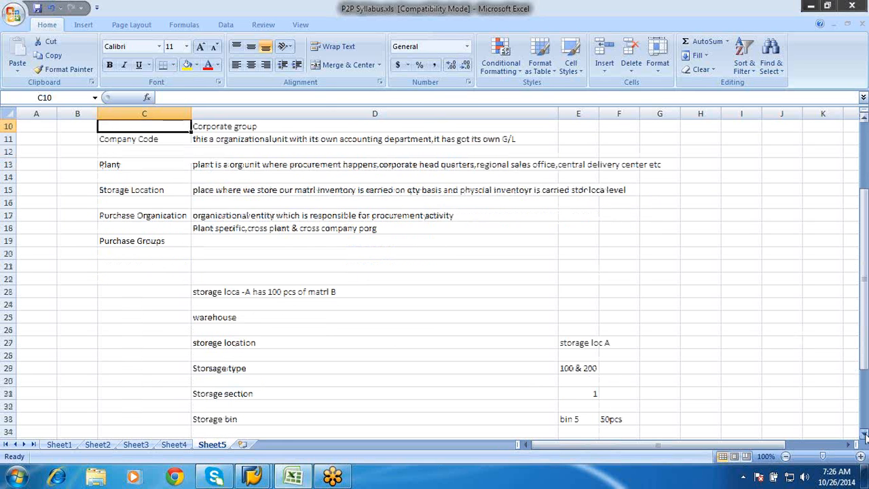
pyautogui.click(864, 435)
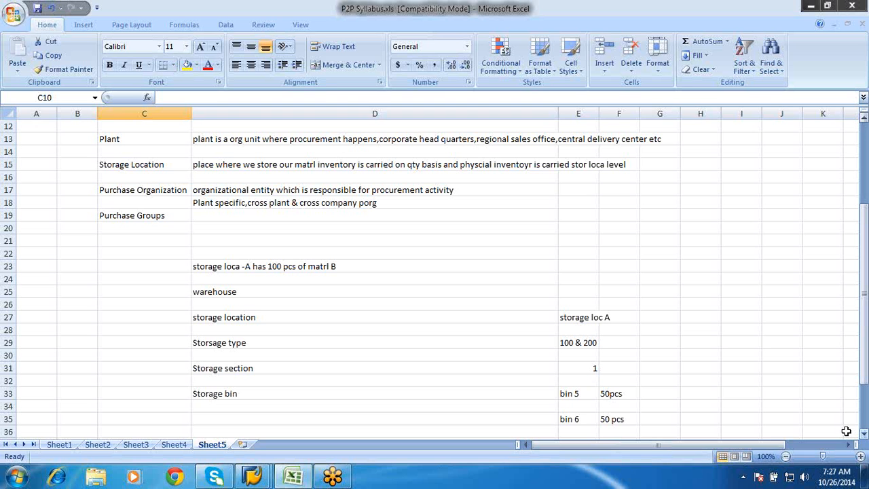
pyautogui.click(201, 213)
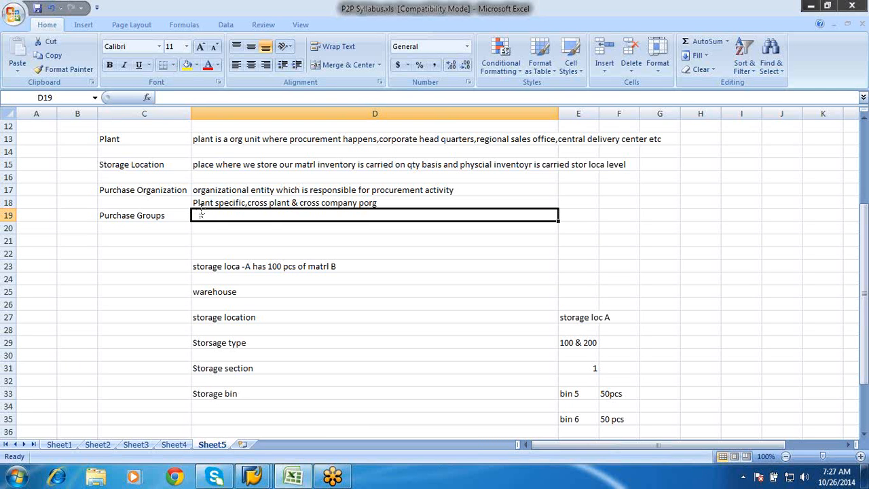
pyautogui.write('Buyers')
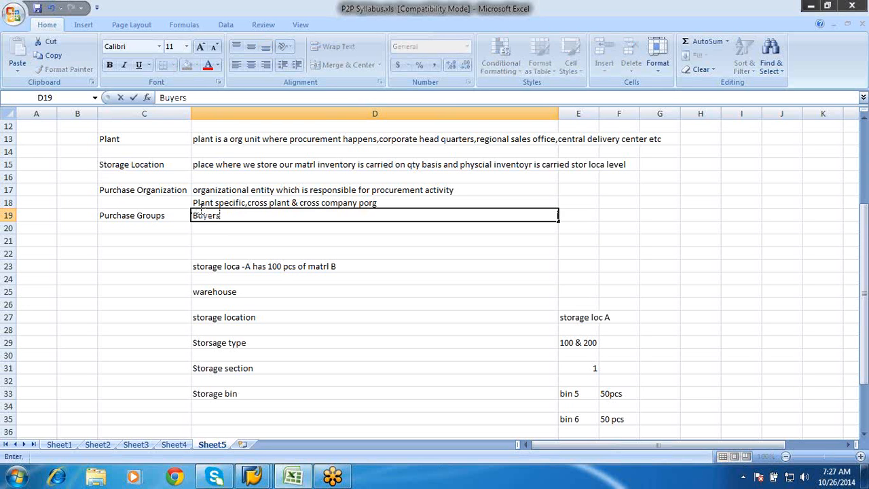
pyautogui.press('Return')
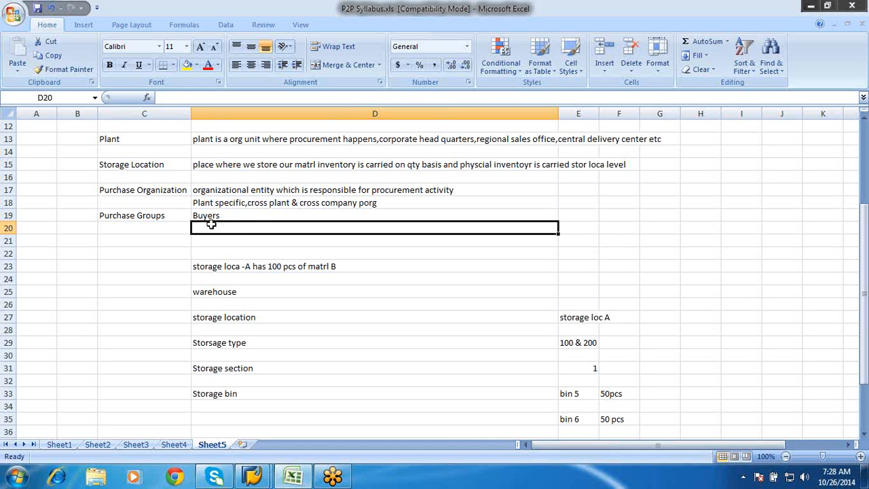
# Switch to the SAP Display IMG window and expand the Enterprise Structure node
pyautogui.scroll(3, 211, 225)
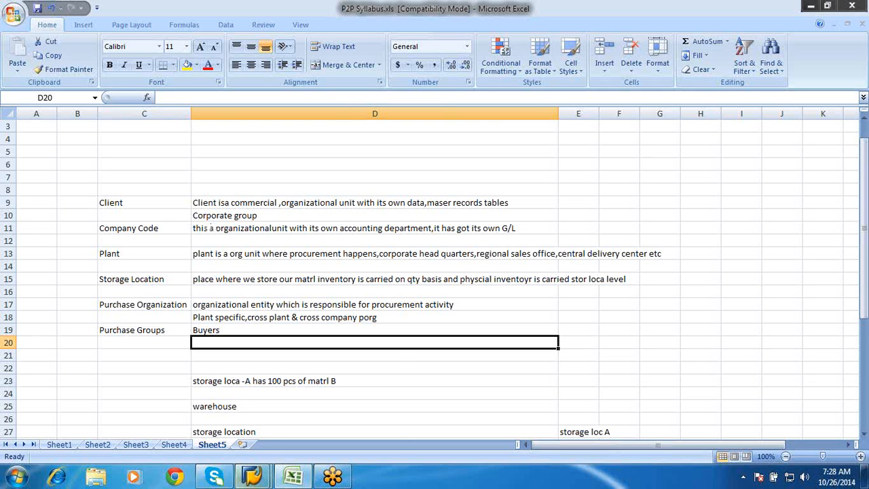
pyautogui.moveTo(246, 478)
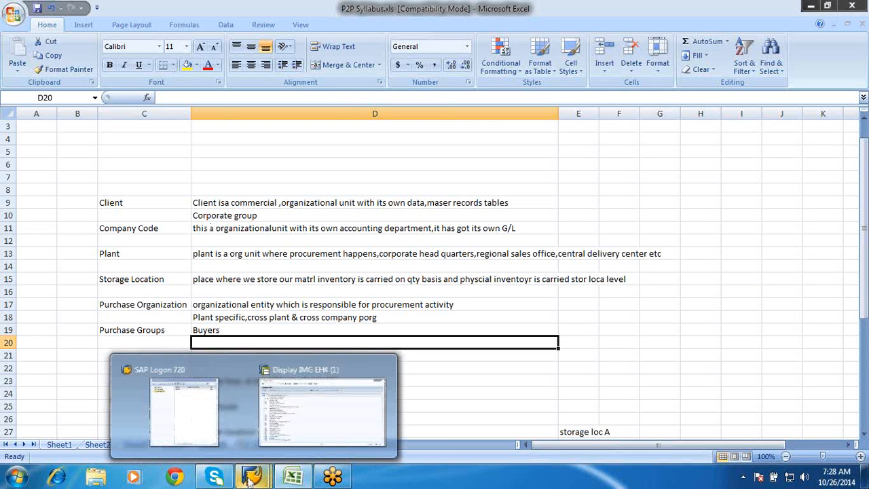
pyautogui.click(279, 431)
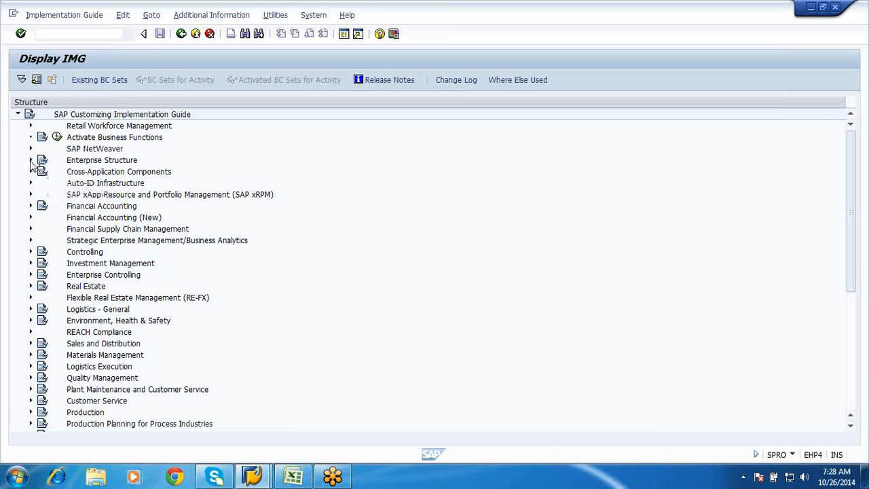
pyautogui.click(30, 161)
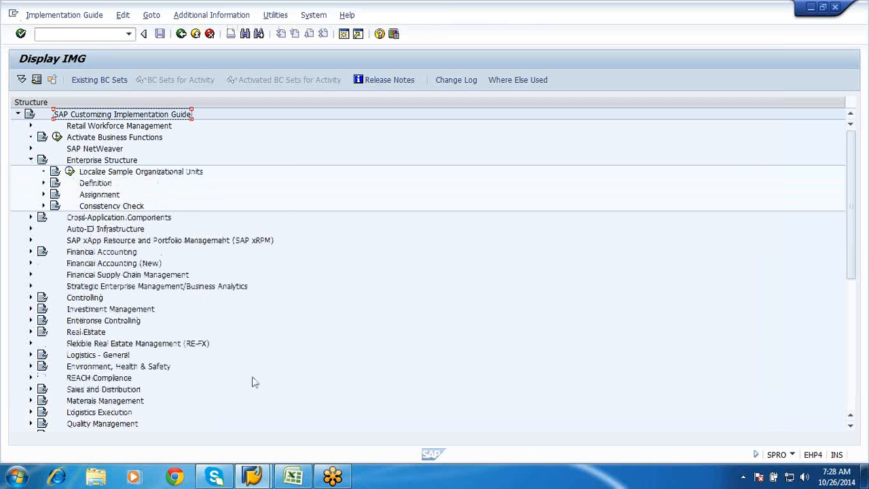
# Compare the organization levels in the Excel sheet with the Enterprise Structure node in SAP, ending back in Excel
pyautogui.click(293, 477)
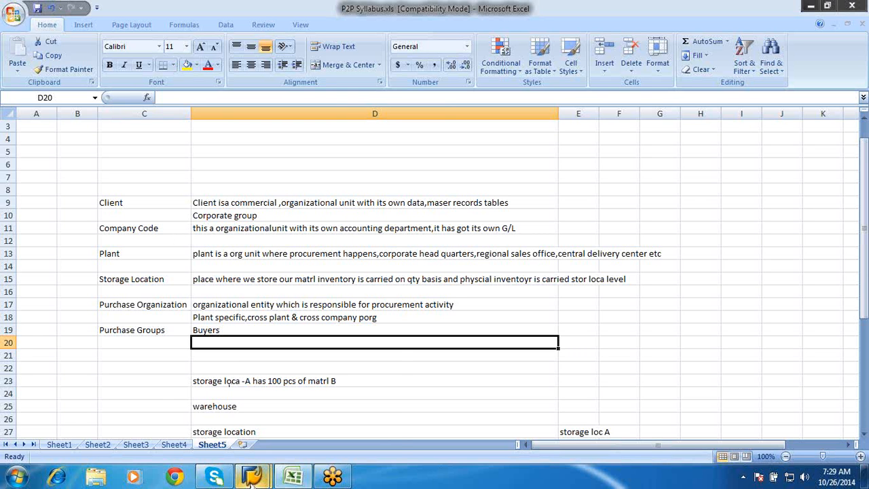
pyautogui.moveTo(251, 482)
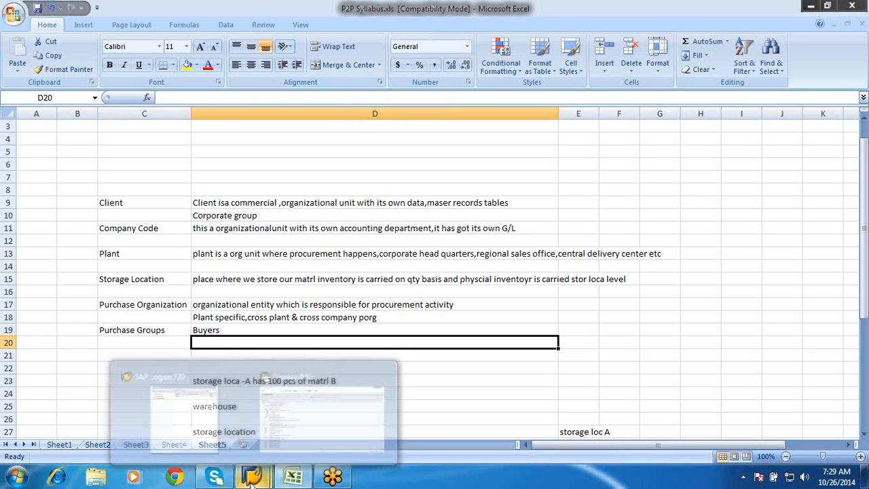
pyautogui.click(460, 378)
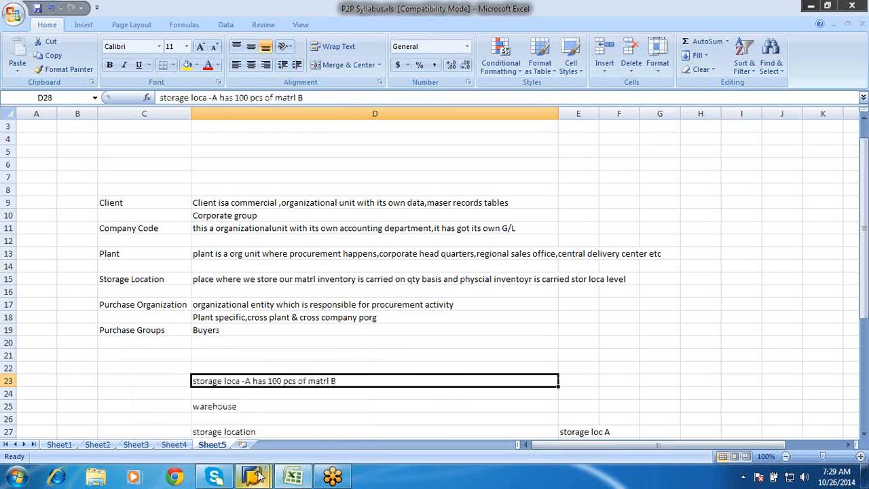
pyautogui.moveTo(255, 477)
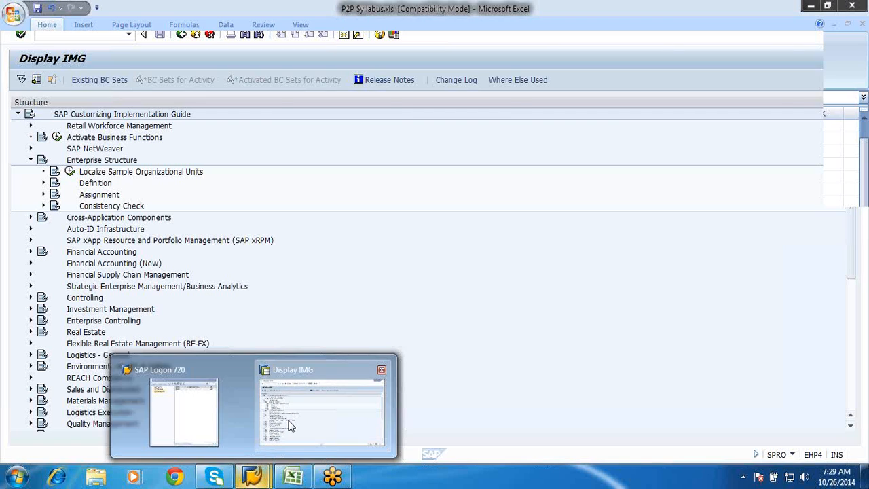
pyautogui.click(289, 425)
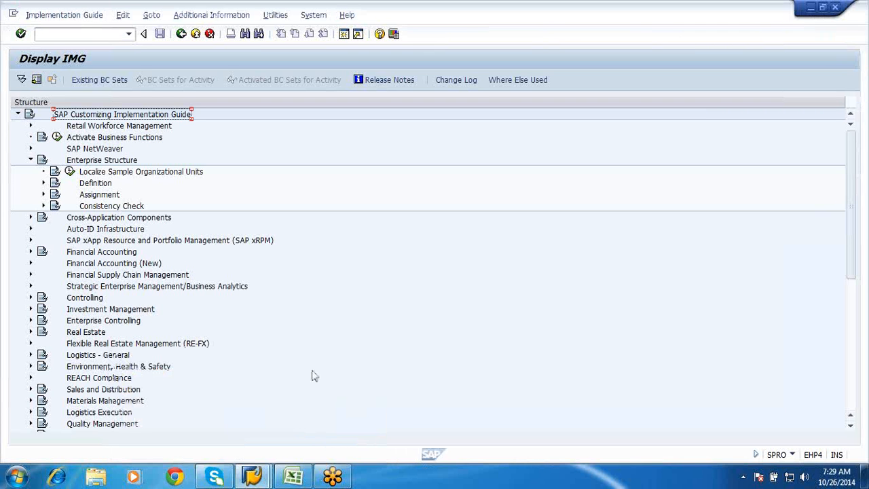
pyautogui.click(288, 476)
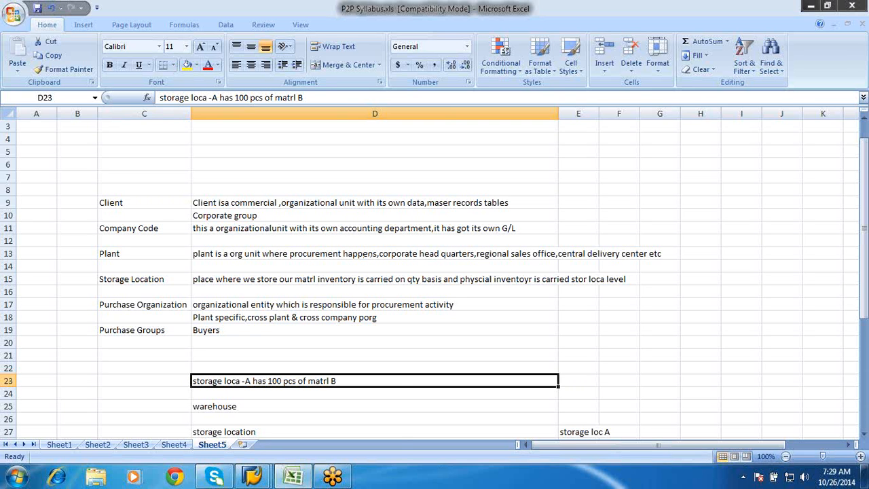
# Switch to the SAP Display IMG window and open Define company under Enterprise Structure, Definition, Financial Accounting
pyautogui.moveTo(253, 477)
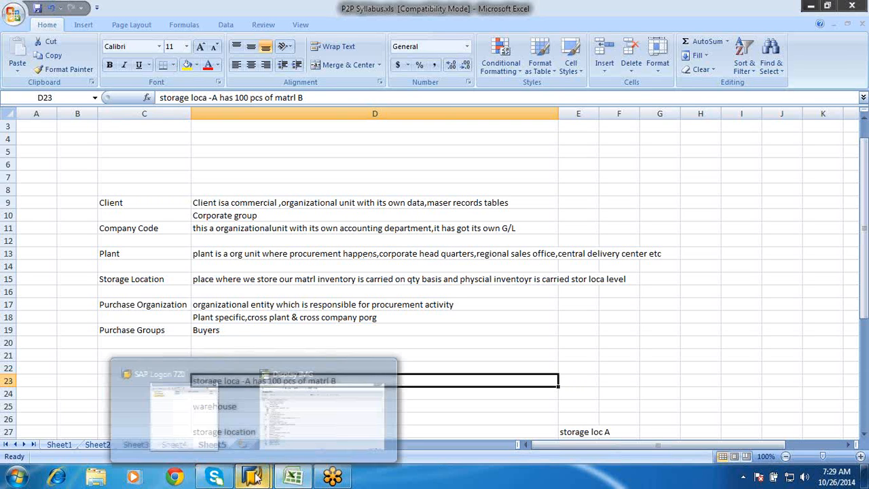
pyautogui.click(294, 423)
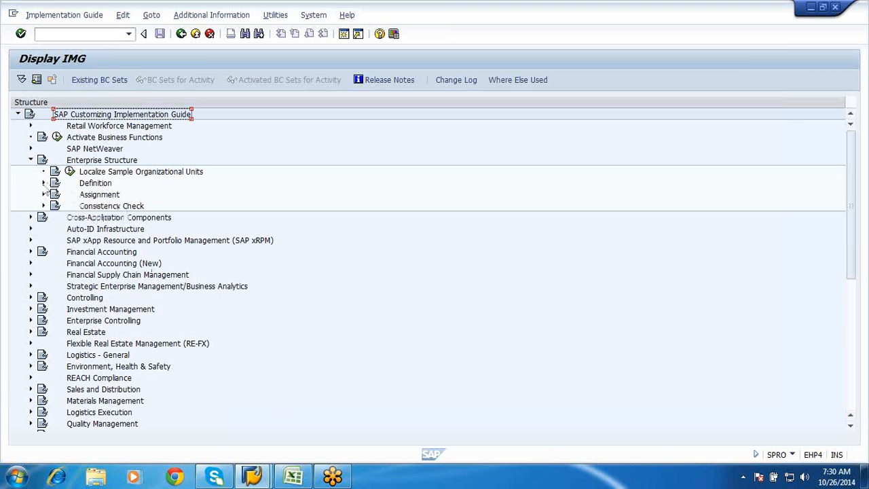
pyautogui.click(44, 183)
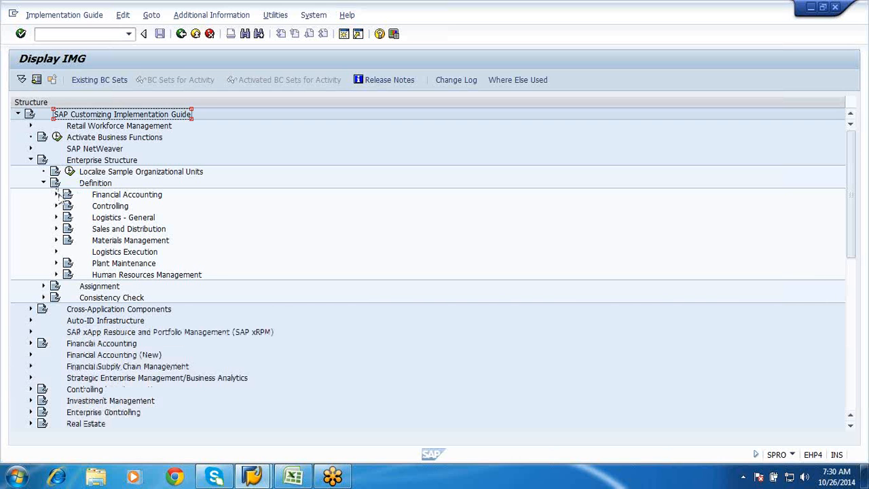
pyautogui.click(57, 195)
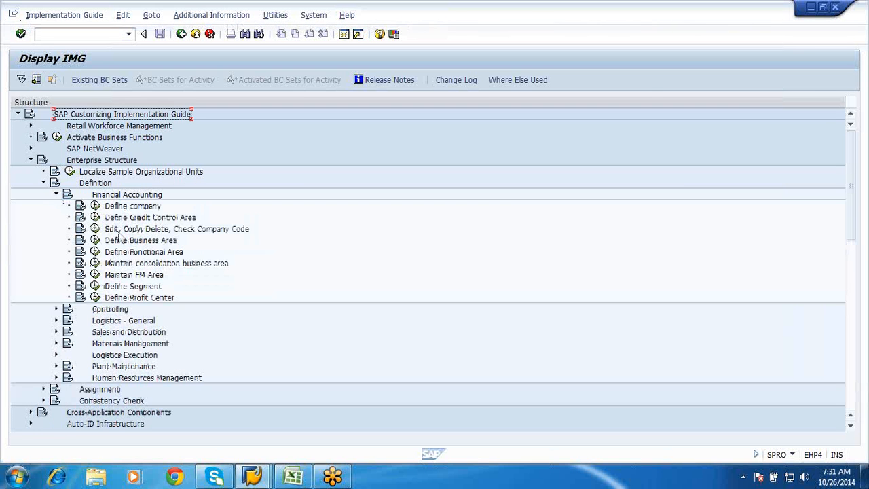
pyautogui.click(95, 206)
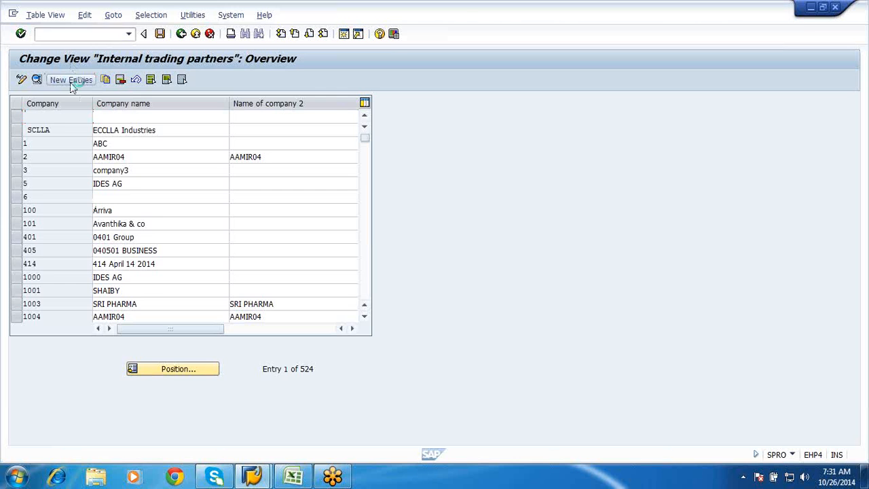
# Start a new company entry with code GF00, company name "Global Fasteners Ltd" and second name "Global"
pyautogui.click(71, 80)
pyautogui.write('GF')
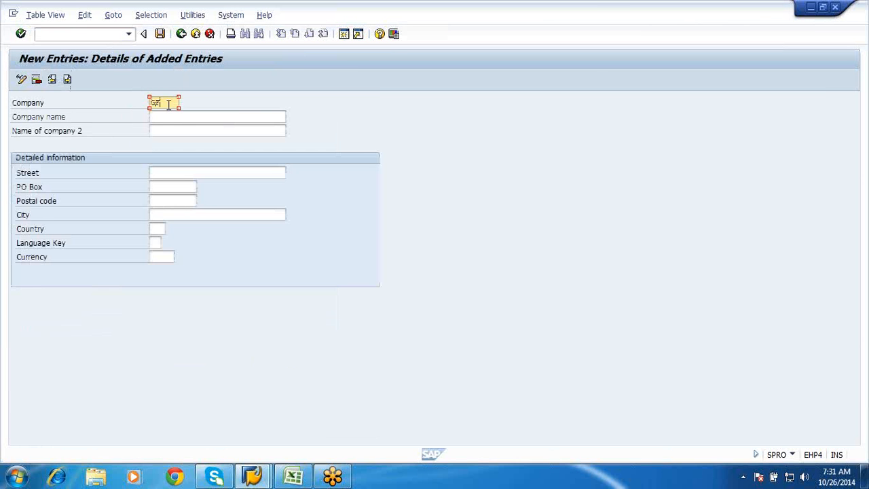
pyautogui.write('00')
pyautogui.click(171, 116)
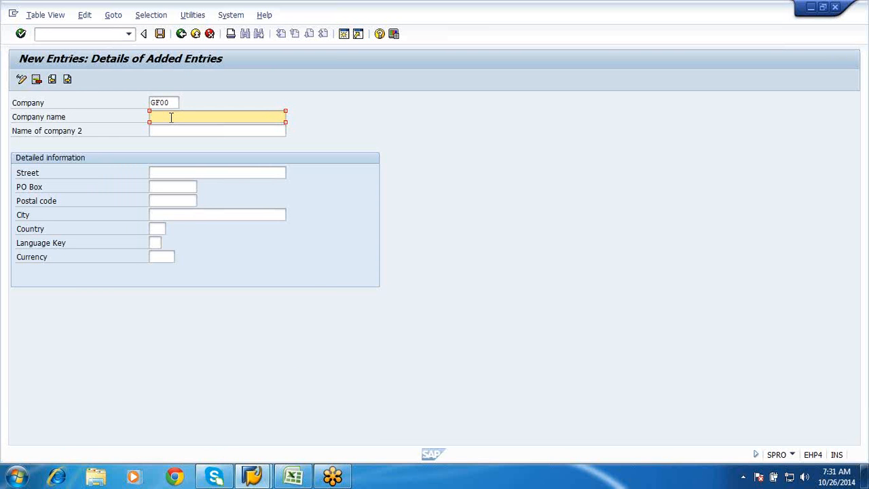
pyautogui.write('Global Fasteners Ltd')
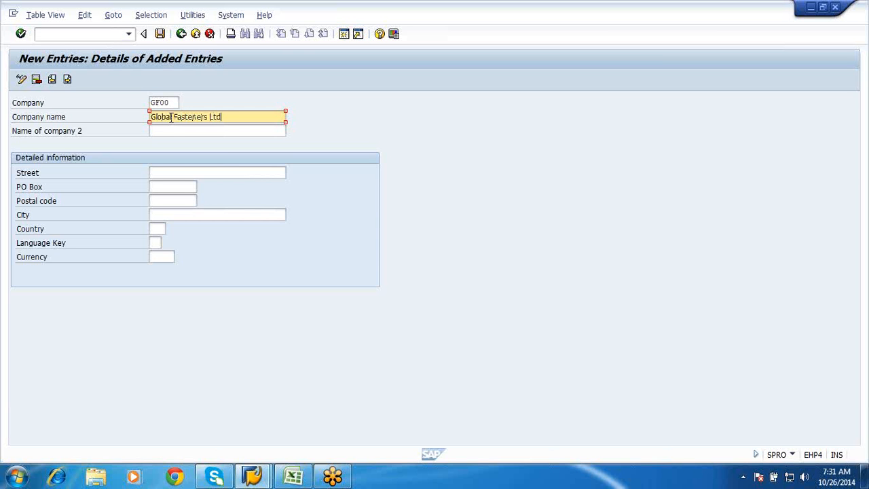
pyautogui.click(171, 134)
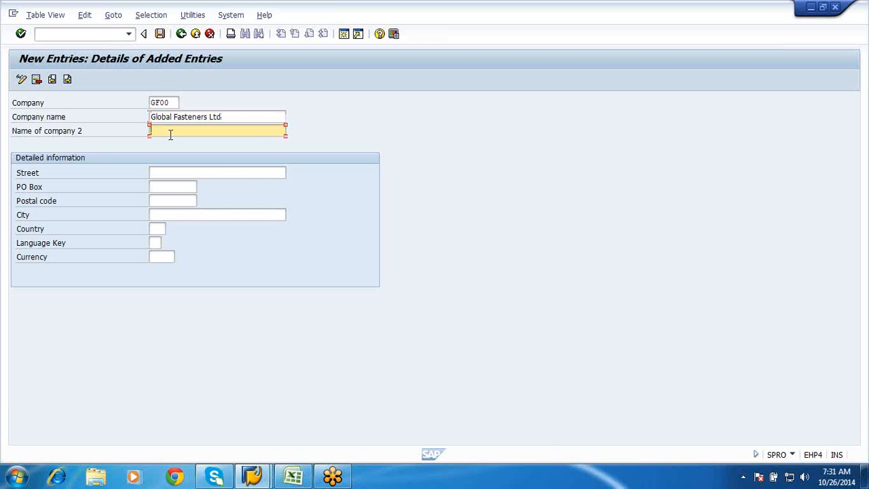
pyautogui.write('Global')
# Fill in the company's street, PO box, postal code and city in the detailed information
pyautogui.click(164, 173)
pyautogui.write('k')
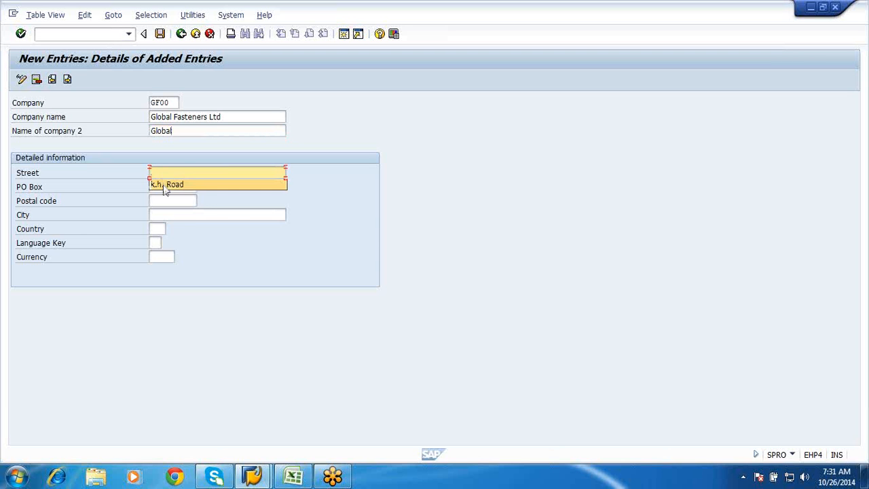
pyautogui.click(164, 184)
pyautogui.click(165, 186)
pyautogui.write('123456')
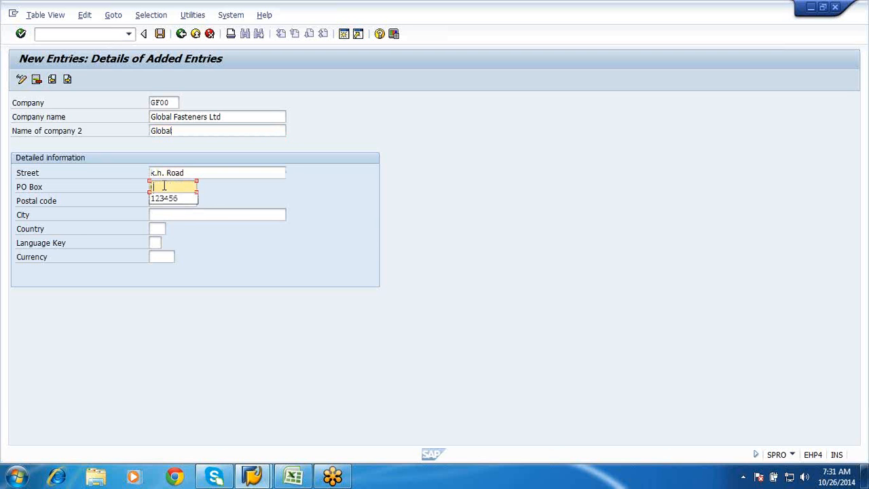
pyautogui.click(162, 200)
pyautogui.click(163, 200)
pyautogui.write('560070')
pyautogui.click(162, 215)
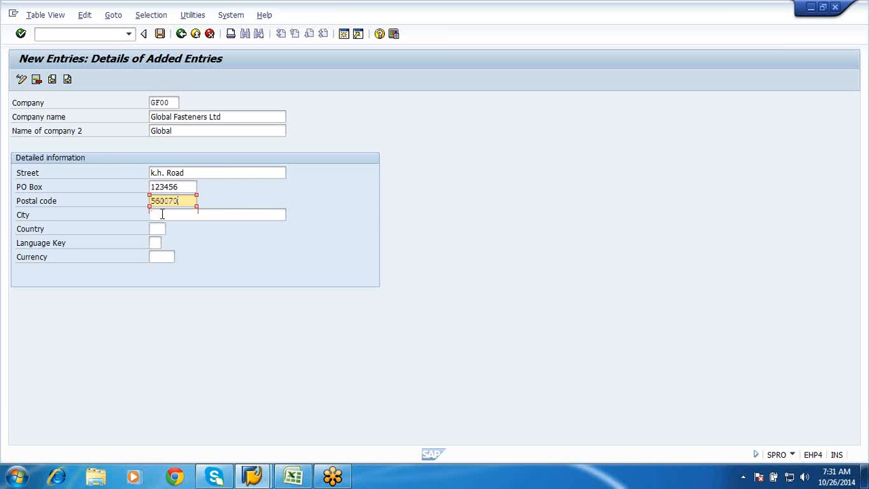
pyautogui.click(162, 214)
pyautogui.write('B')
# Set the country to "in", the language key to "en" and the currency to INR, and save the company entry
pyautogui.click(154, 229)
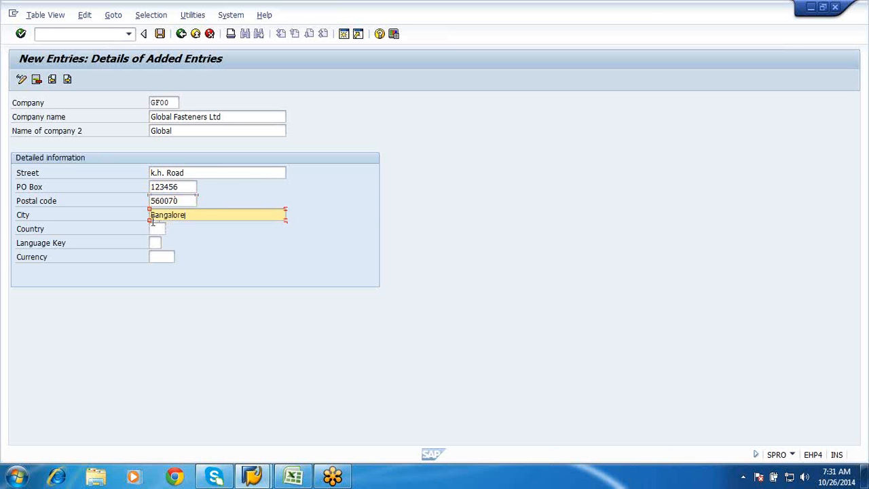
pyautogui.click(155, 229)
pyautogui.write('in')
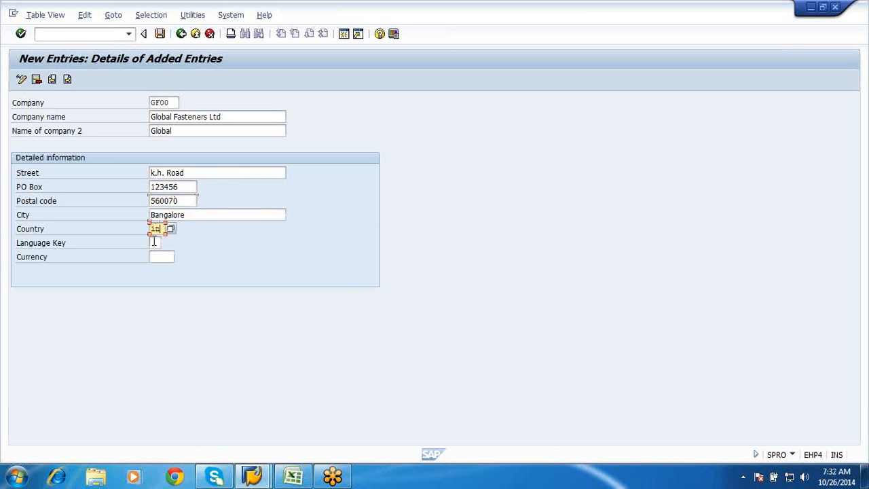
pyautogui.click(155, 243)
pyautogui.write('en')
pyautogui.click(154, 256)
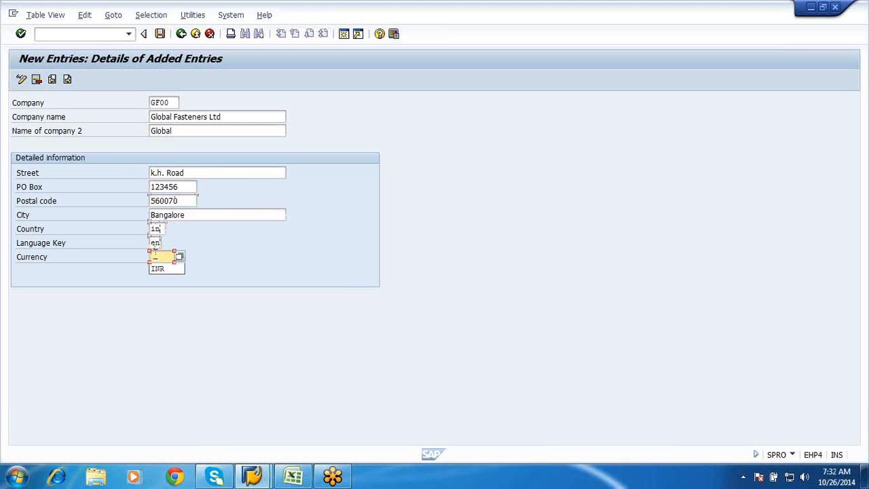
pyautogui.click(157, 269)
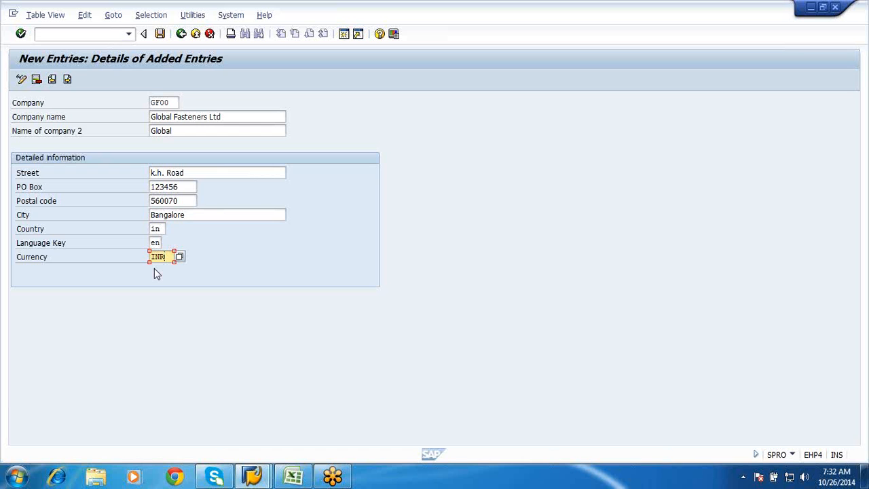
pyautogui.click(161, 34)
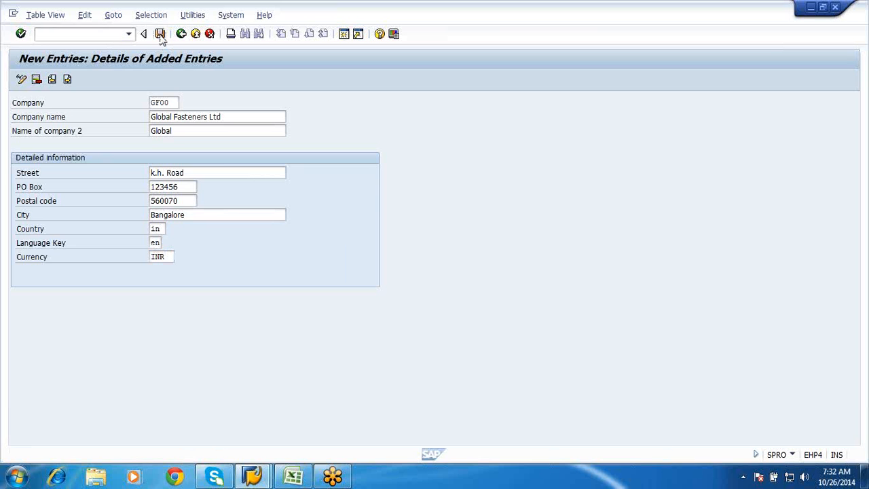
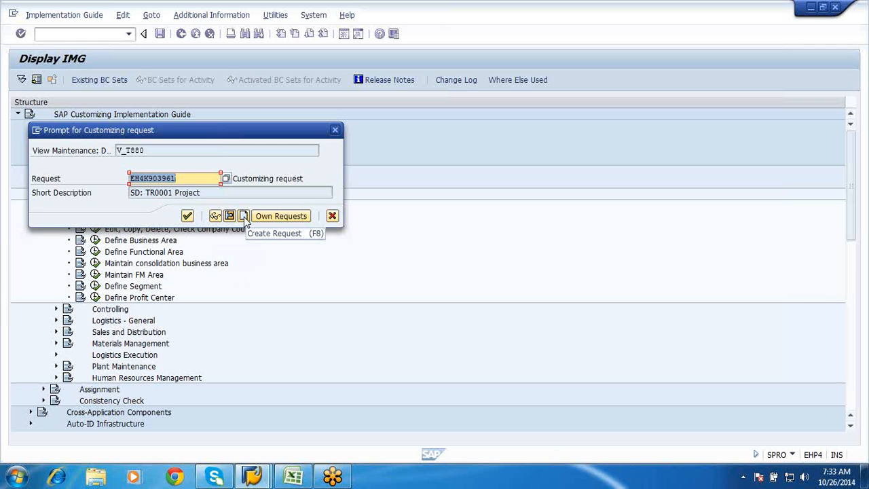
# Create a customizing request described as "Creation of Company" and use it to save the company entry
pyautogui.click(243, 216)
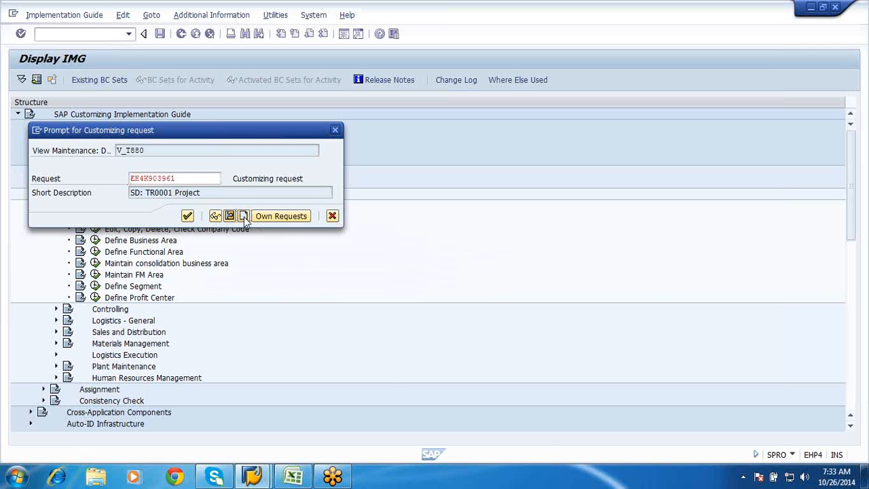
pyautogui.write('Creat')
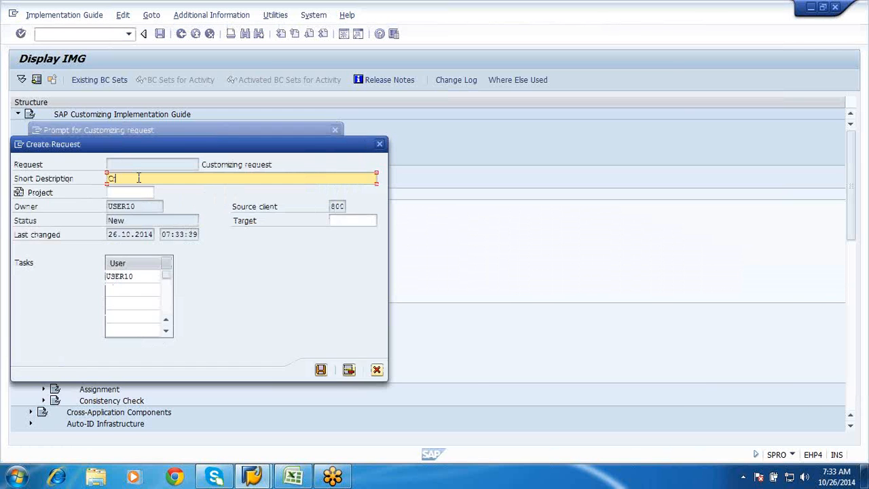
pyautogui.write('ion of Company')
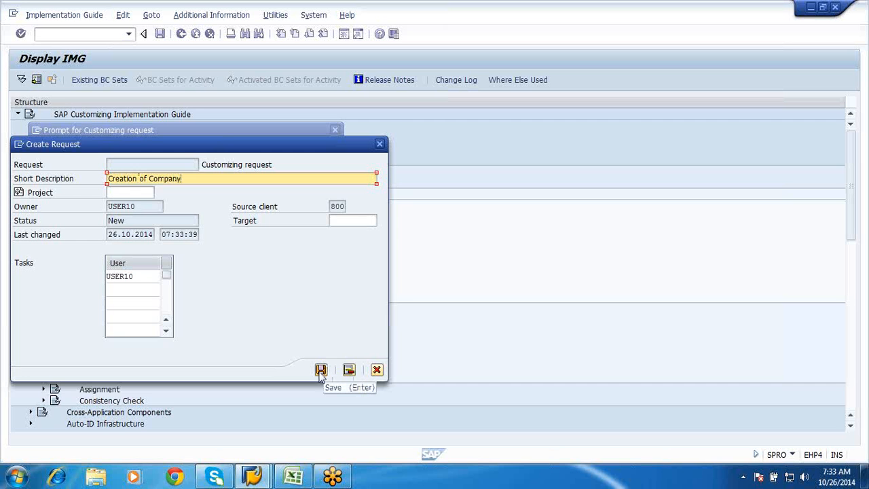
pyautogui.click(321, 370)
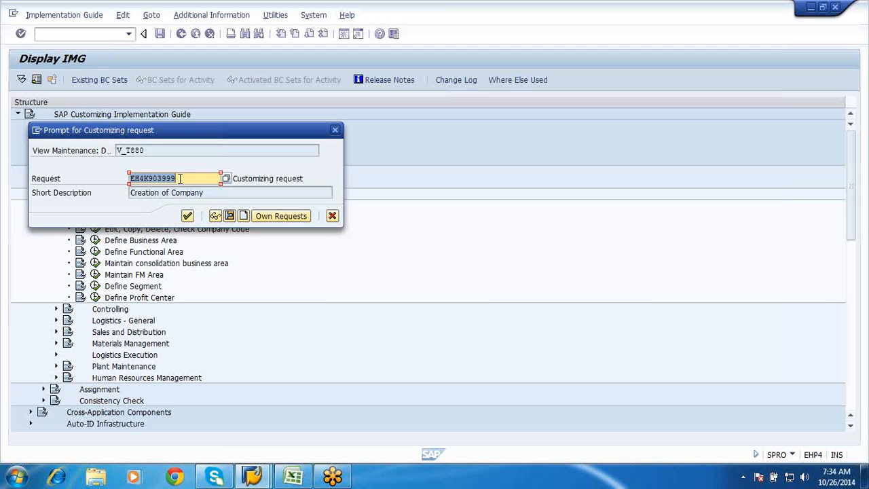
pyautogui.click(187, 217)
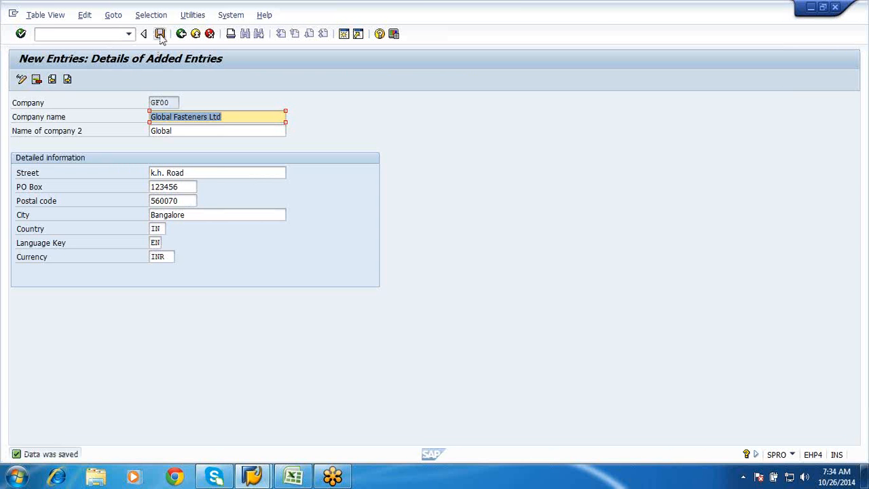
# Save the GF00 company entry again and return to the Display IMG structure
pyautogui.click(160, 35)
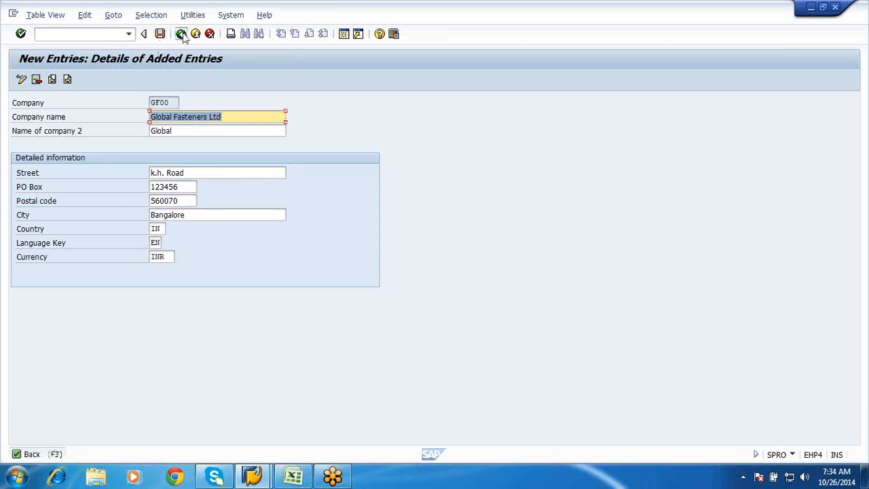
pyautogui.click(181, 35)
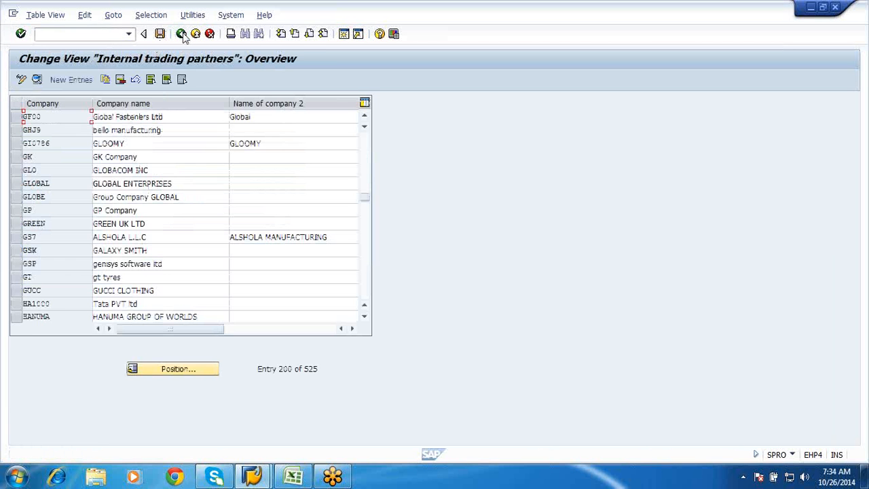
pyautogui.click(182, 34)
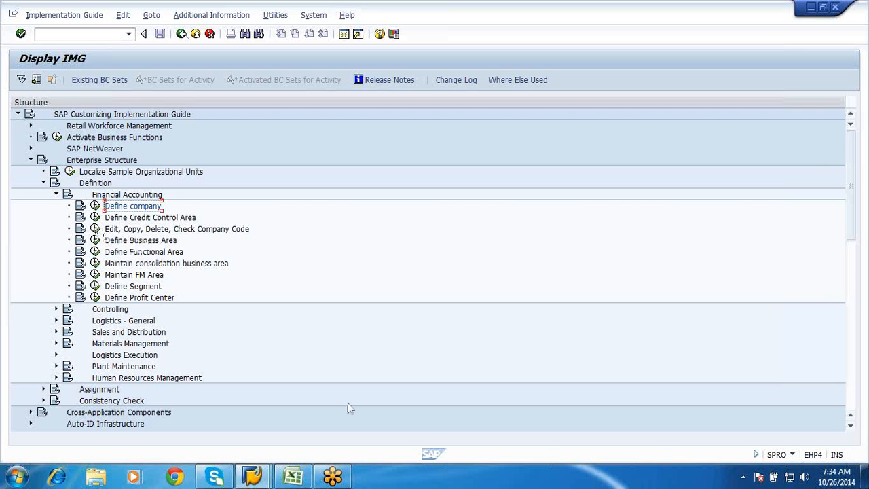
# Switch to the P2P Syllabus workbook in Excel and enter "General motors" in cell D47 of Sheet5
pyautogui.click(293, 478)
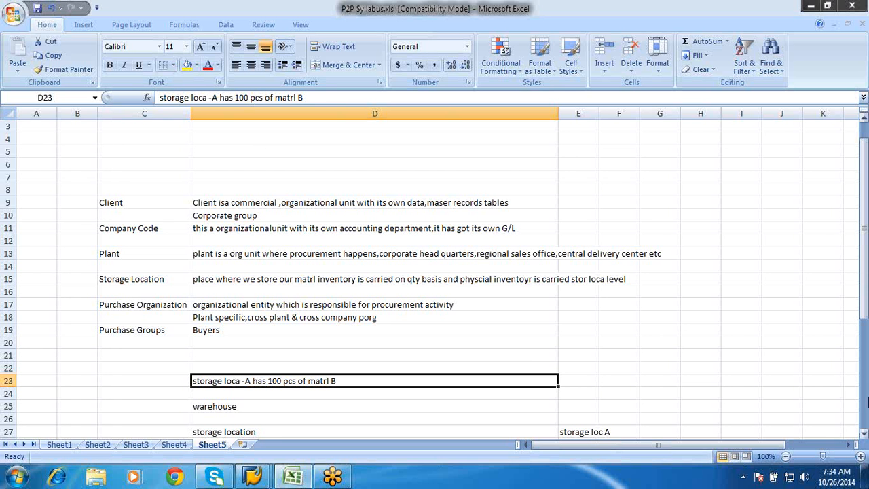
pyautogui.click(864, 402)
pyautogui.click(269, 367)
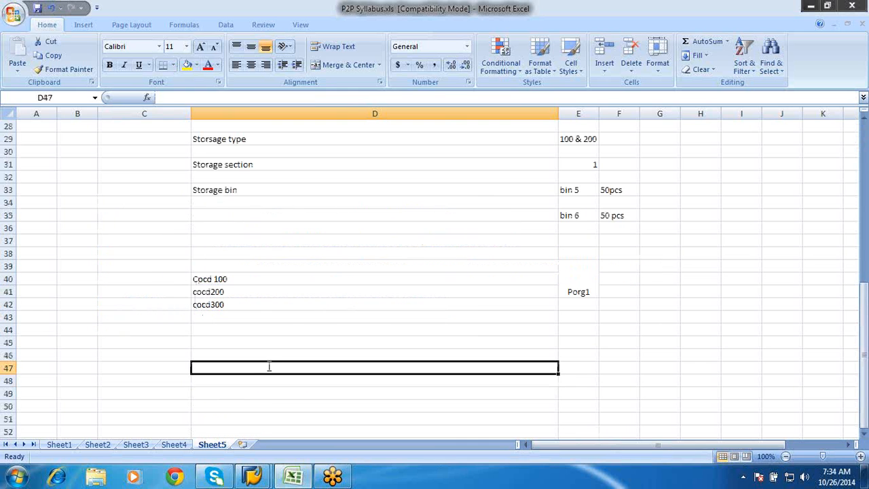
pyautogui.write('G')
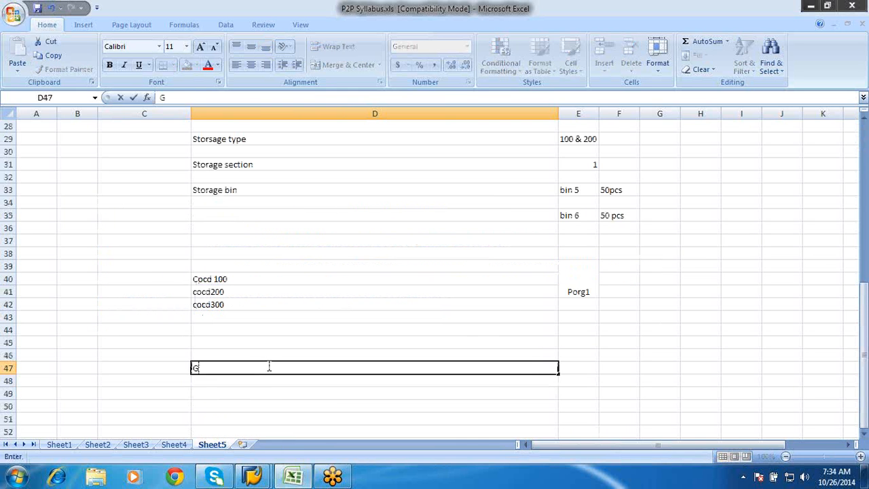
pyautogui.write('eneral mot')
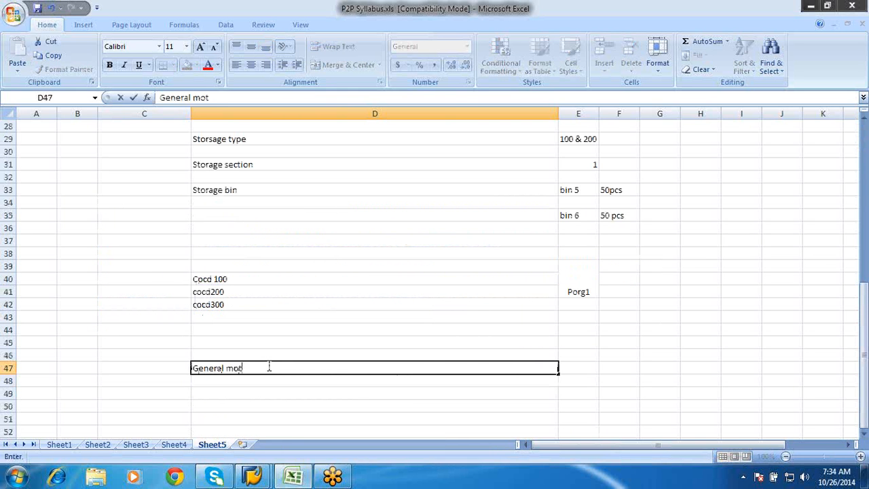
pyautogui.write('ors')
# Enter "GM CAR" in cell D49, below the General motors heading
pyautogui.click(865, 434)
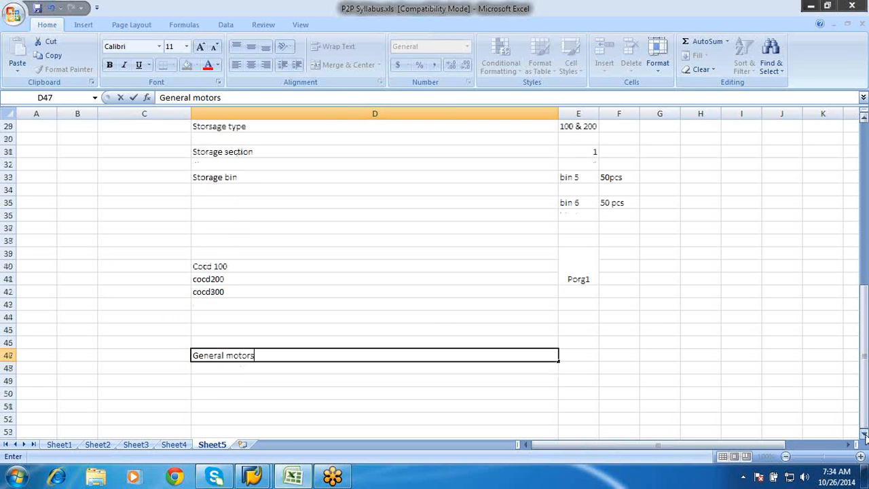
pyautogui.scroll(-3, 864, 434)
pyautogui.click(253, 343)
pyautogui.write('G')
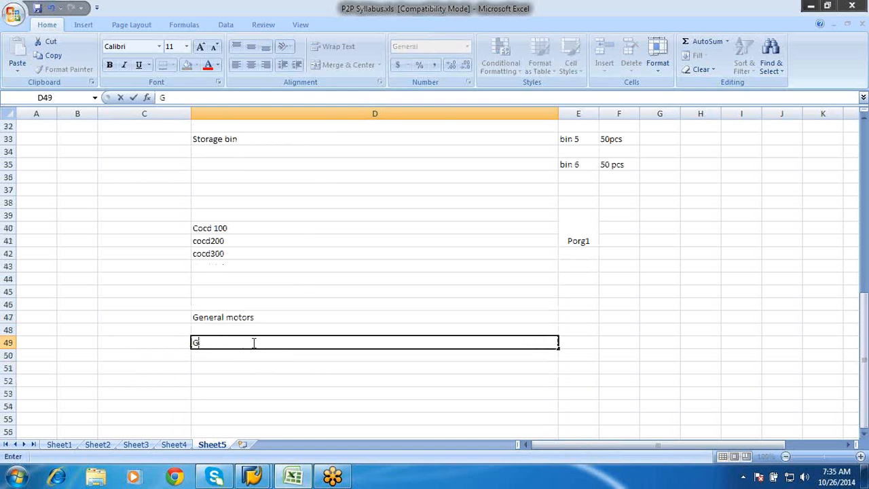
pyautogui.press('BackSpace')
pyautogui.write('GM CAR')
# Enter "GM Engine m" in cell D50, directly below GM CAR
pyautogui.click(226, 355)
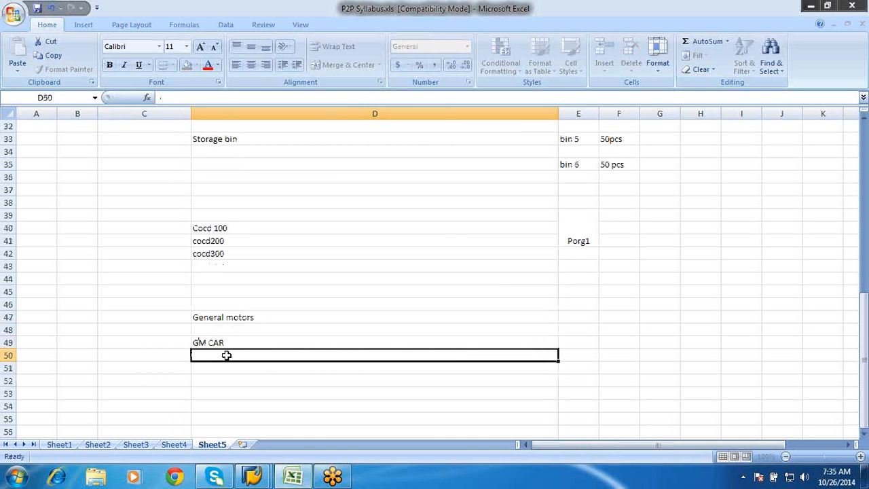
pyautogui.write('GM E')
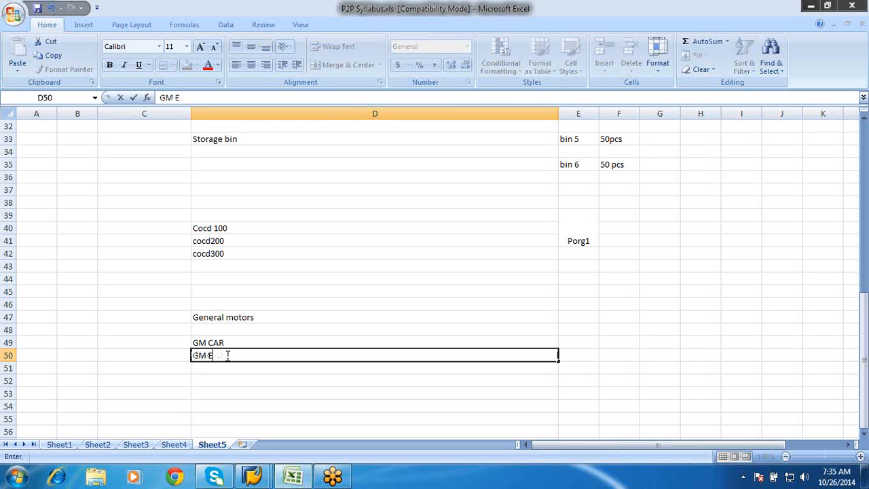
pyautogui.write('ngine m')
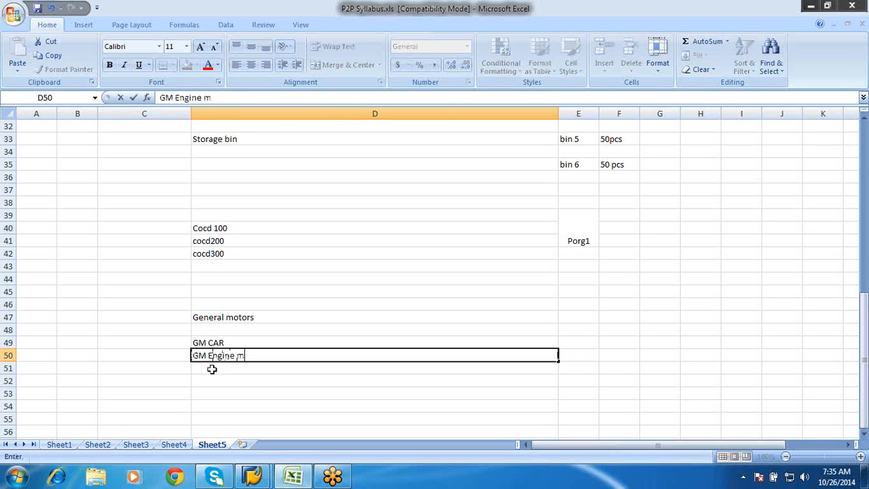
pyautogui.press('Return')
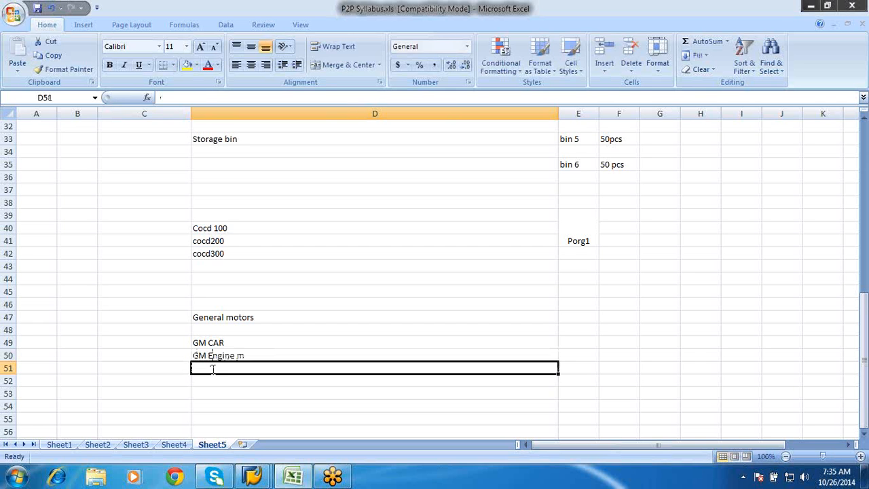
# Enter "GM Heavy machineries" in cell D51 to complete the list of General motors units
pyautogui.write('GM ')
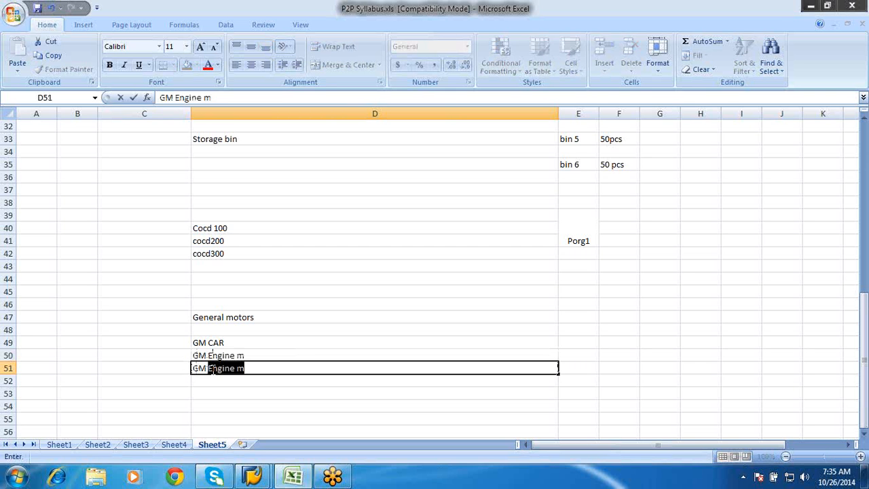
pyautogui.write('Heavy machim')
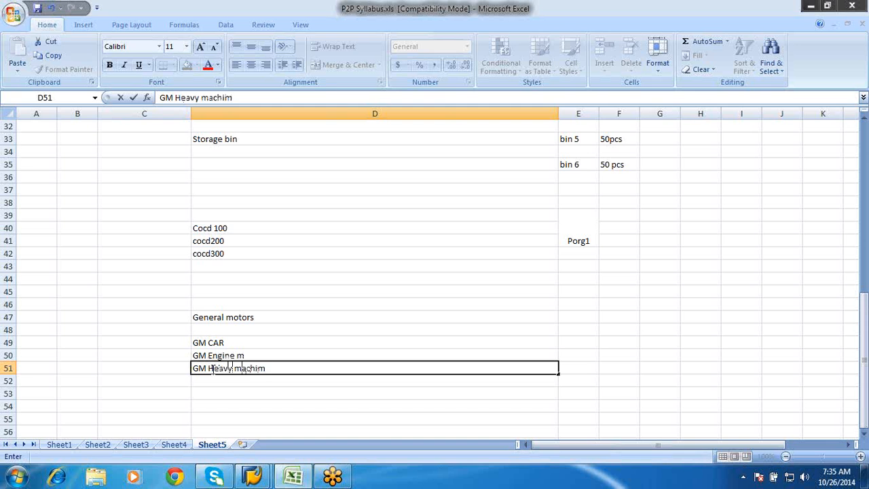
pyautogui.press('BackSpace')
pyautogui.write('neries')
pyautogui.click(217, 396)
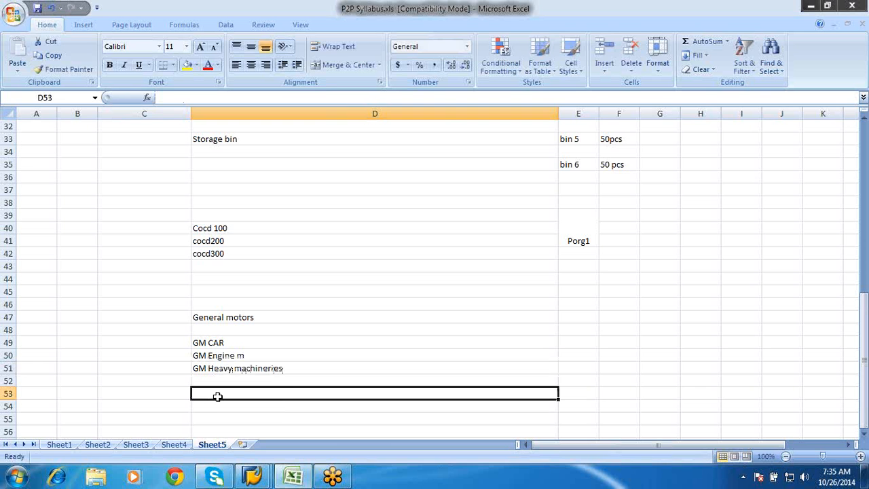
pyautogui.click(222, 317)
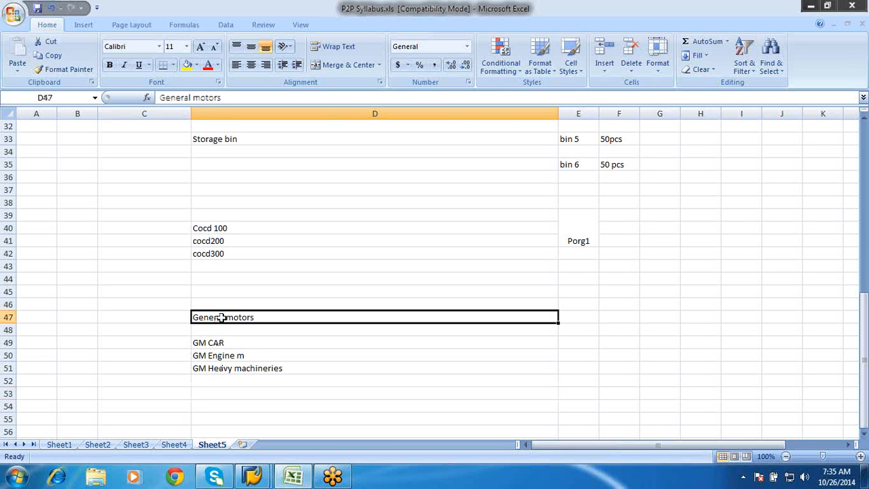
pyautogui.click(567, 316)
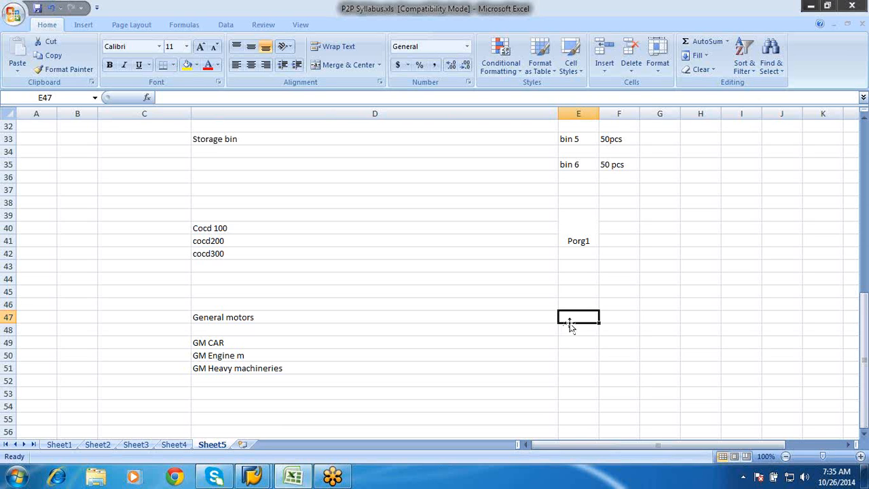
pyautogui.click(567, 338)
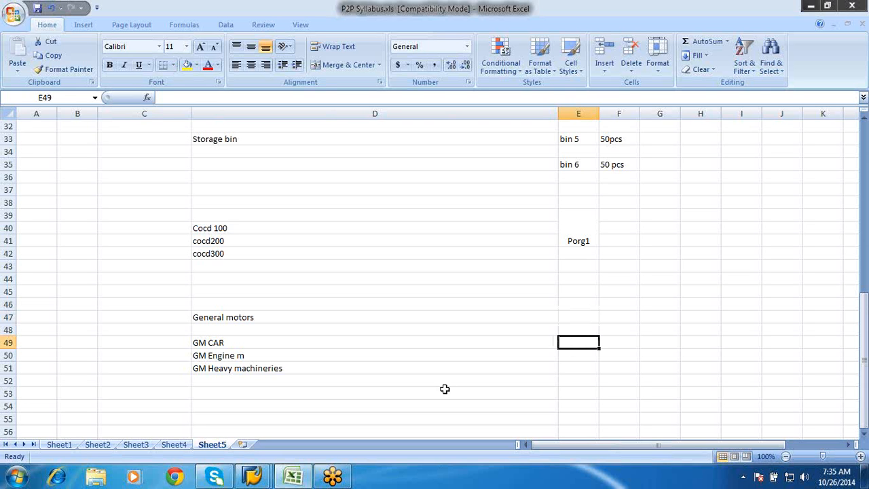
# Switch to the SAP Display IMG window and open the "Copy, delete, check company code" activity under Financial Accounting
pyautogui.click(253, 475)
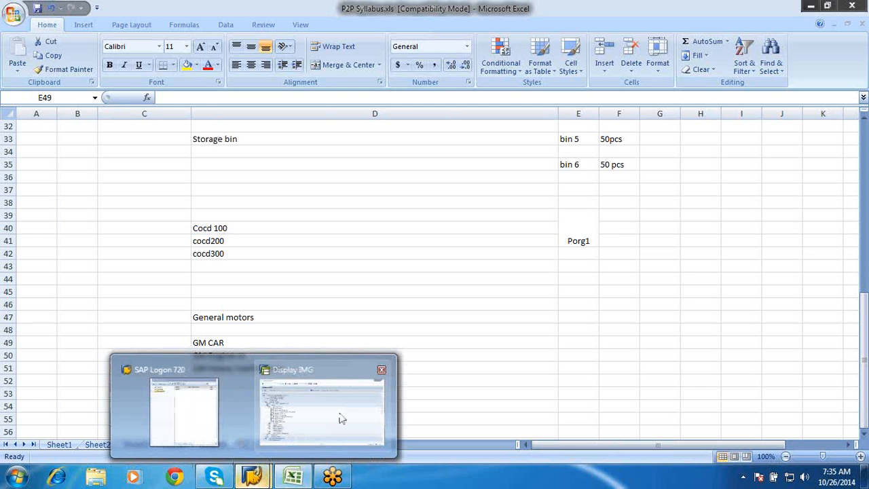
pyautogui.click(341, 419)
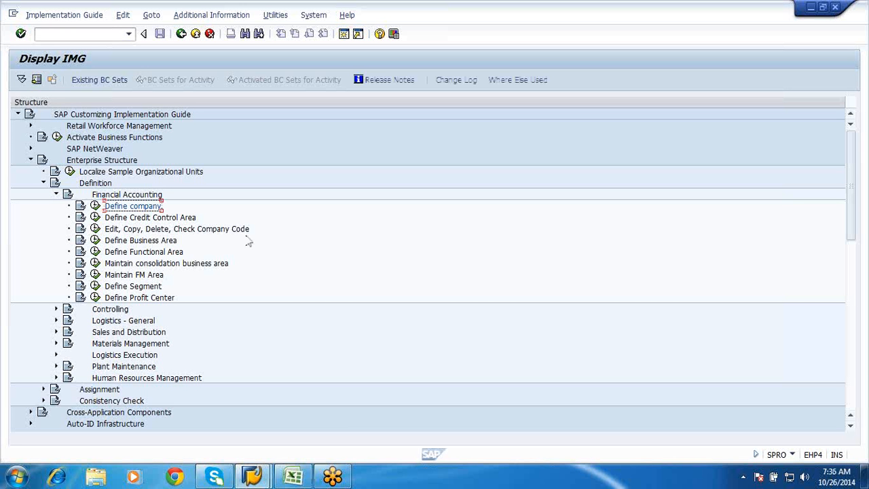
pyautogui.click(95, 229)
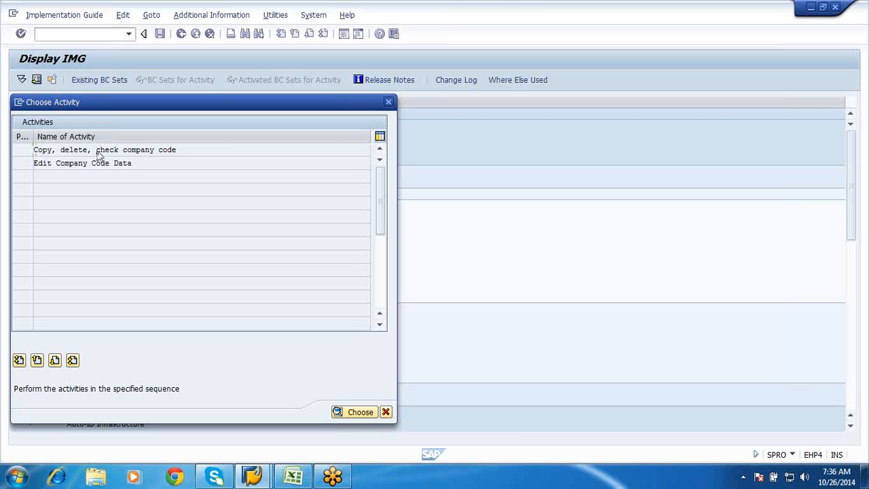
pyautogui.click(99, 151)
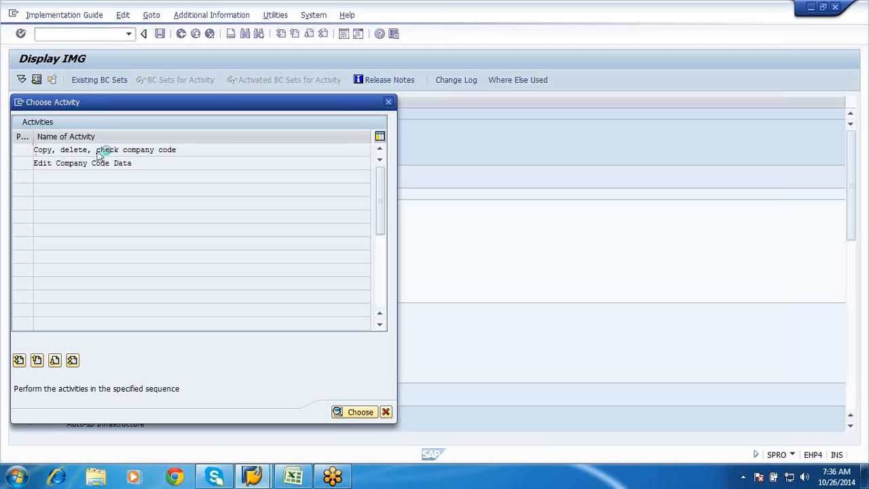
pyautogui.doubleClick(99, 152)
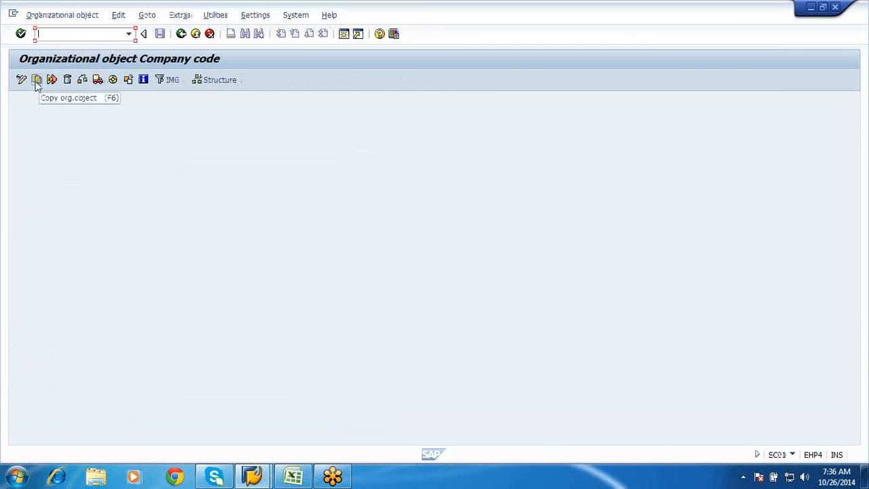
# Copy the organizational object from company code 1000 to company code GF01
pyautogui.click(37, 82)
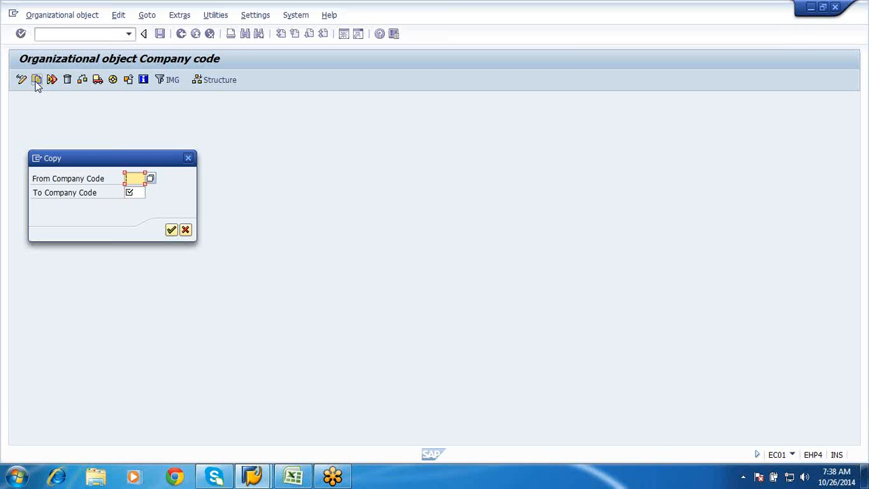
pyautogui.write('1000')
pyautogui.click(134, 193)
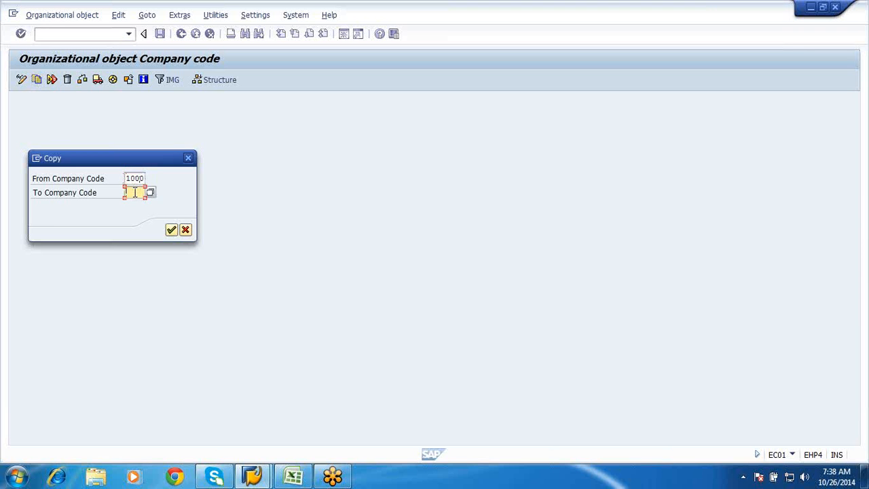
pyautogui.write('S')
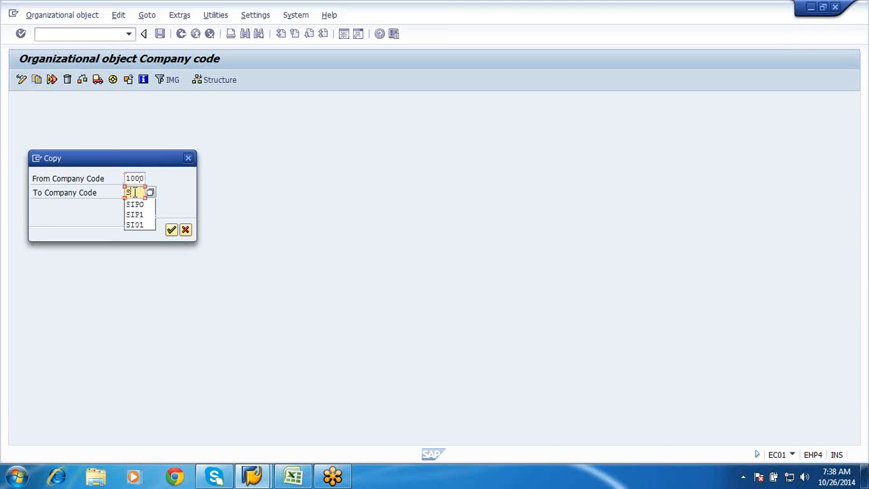
pyautogui.press('BackSpace')
pyautogui.write('GE01')
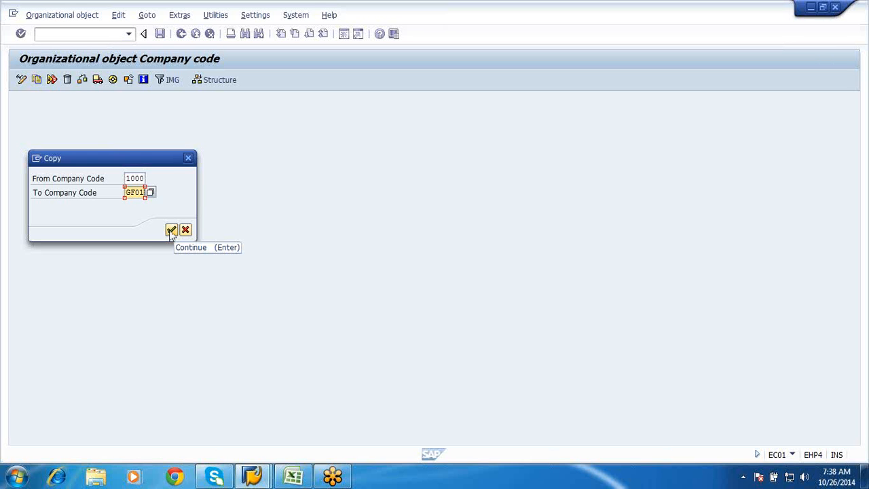
pyautogui.click(171, 230)
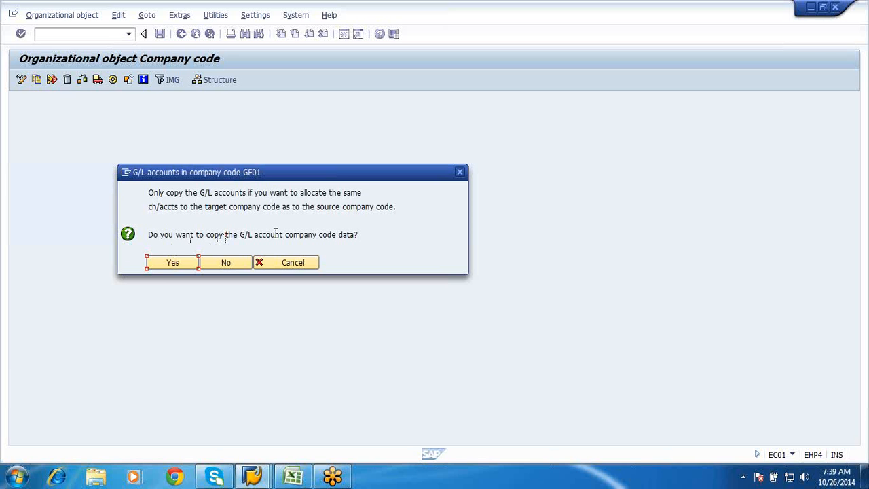
# Copy the G/L account company code data to GF01, allocate INR as its local currency, and acknowledge the information messages
pyautogui.click(164, 265)
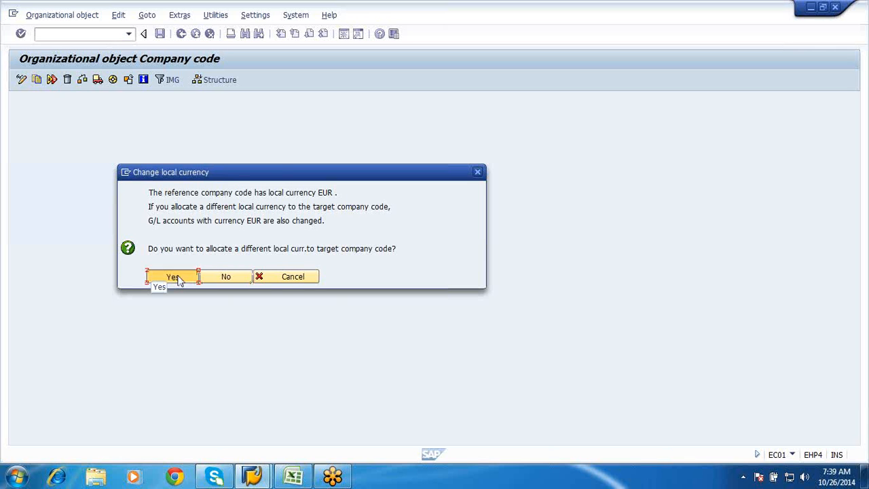
pyautogui.click(173, 278)
pyautogui.write('INR')
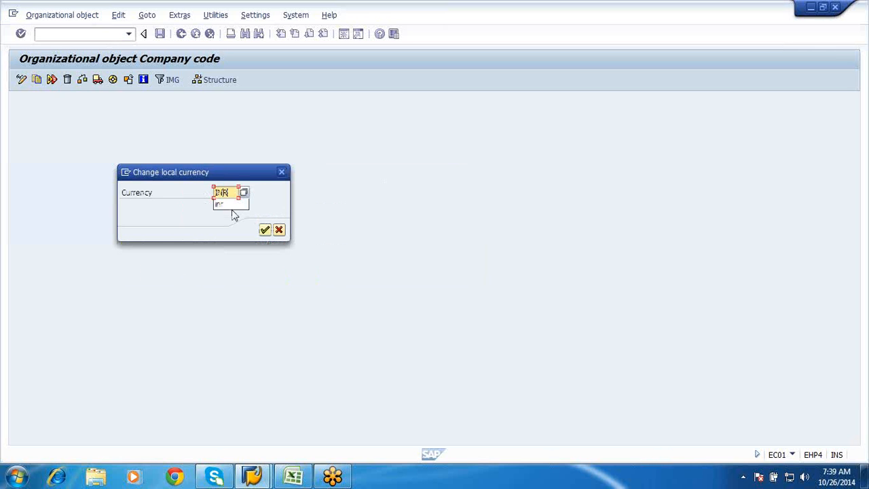
pyautogui.press('Return')
pyautogui.click(265, 231)
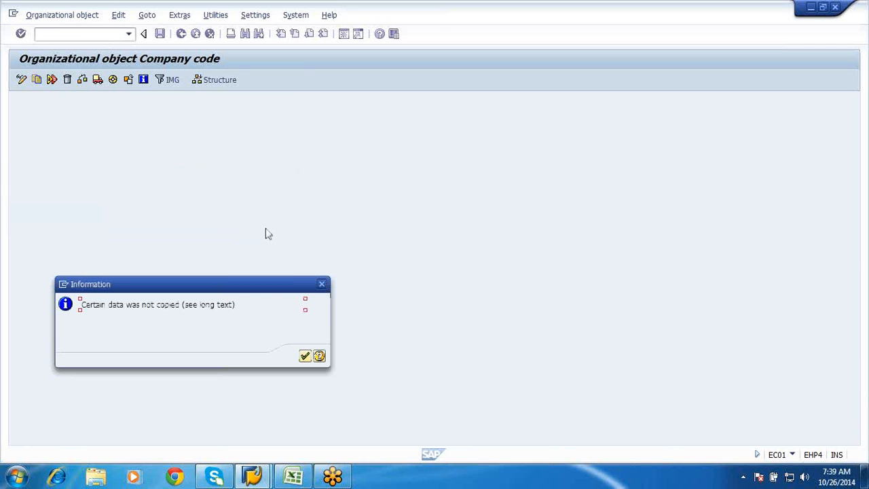
pyautogui.click(306, 357)
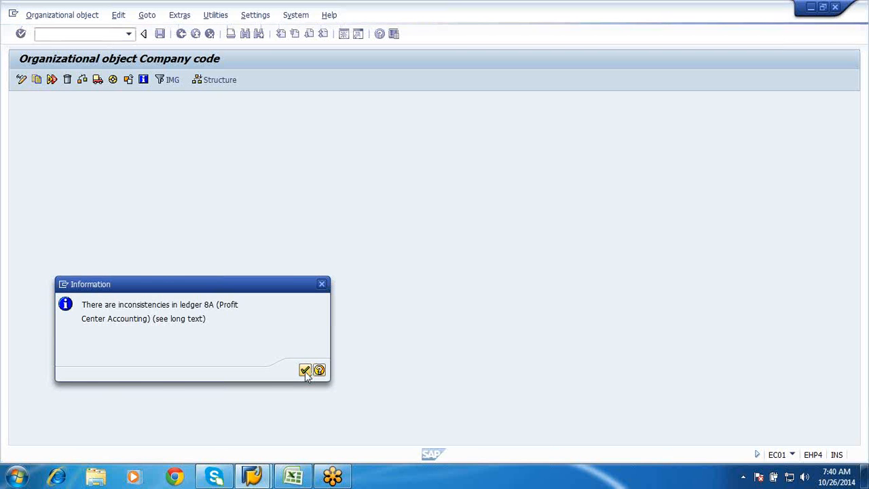
pyautogui.click(305, 370)
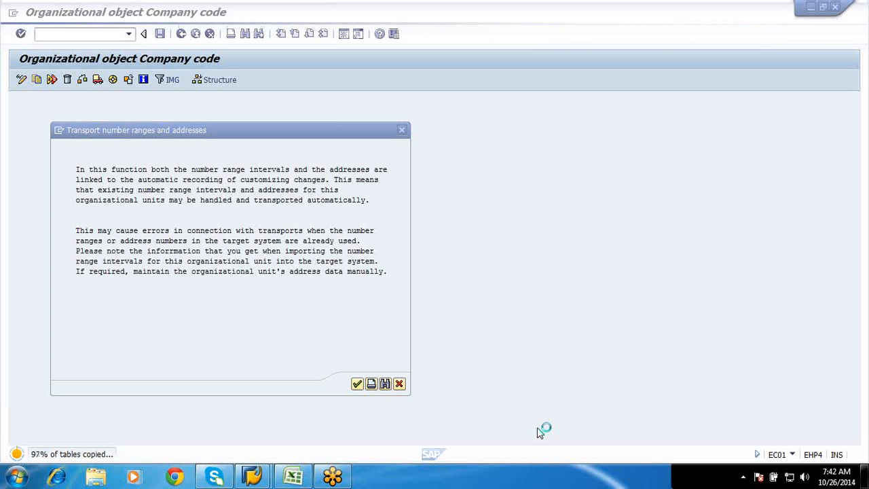
# Switch to the Excel workbook and paste the two contact e-mail addresses into cells D53 and D55 of Sheet5
pyautogui.click(293, 478)
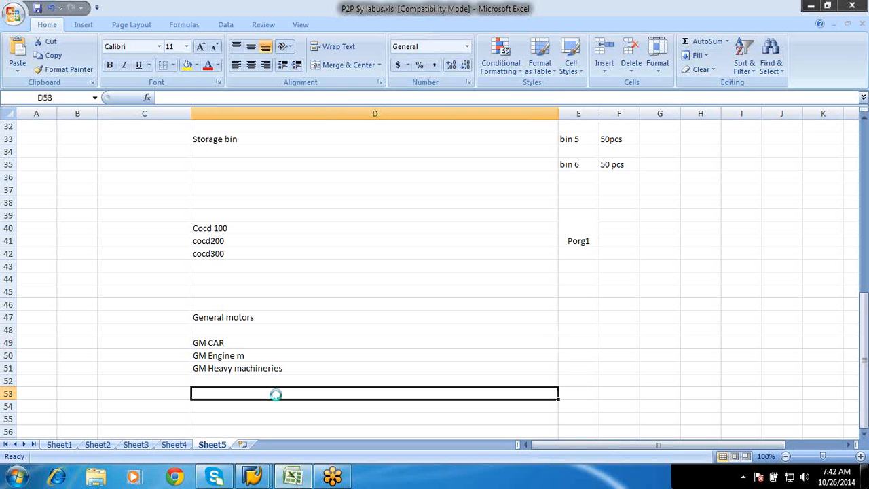
pyautogui.hotkey('ctrl', 'v')
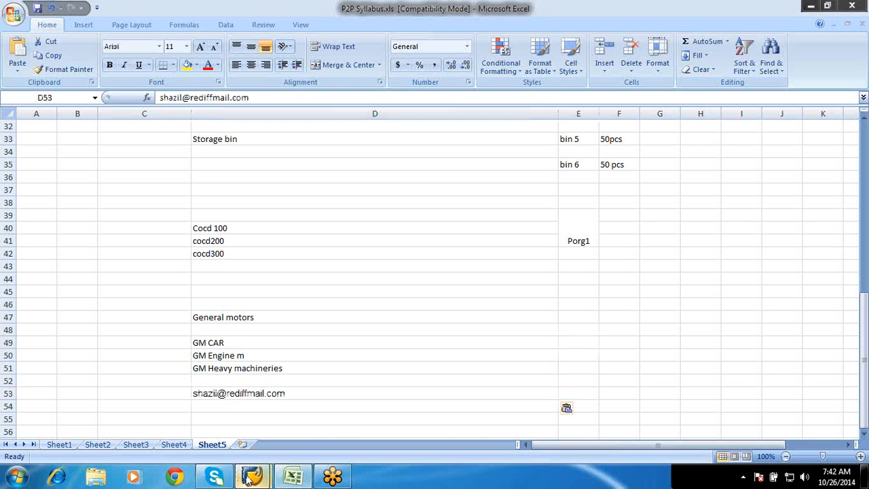
pyautogui.moveTo(252, 468)
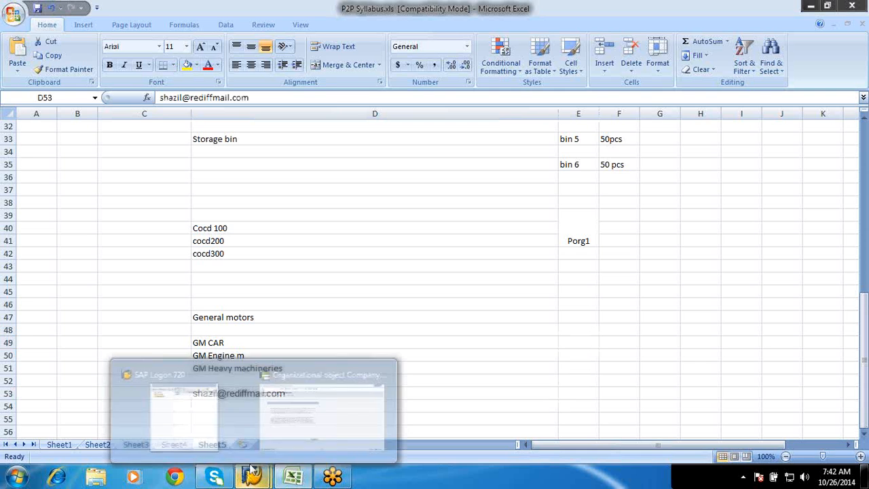
pyautogui.click(270, 427)
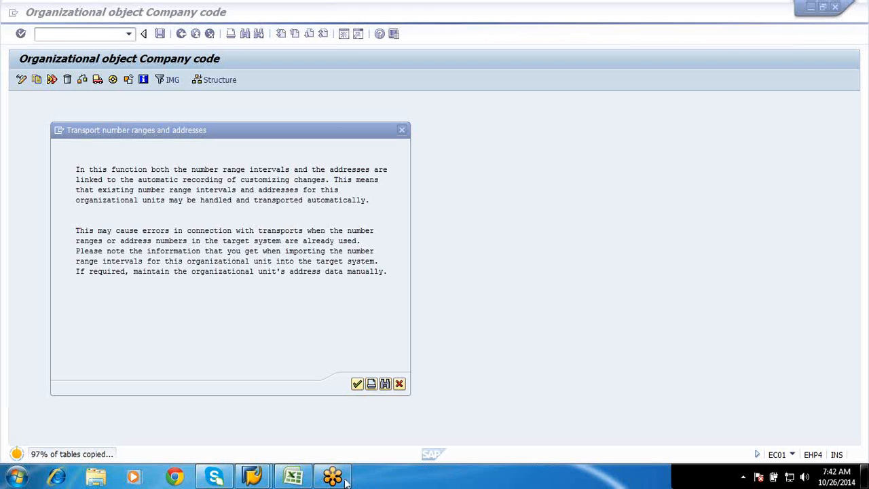
pyautogui.click(304, 480)
pyautogui.click(249, 417)
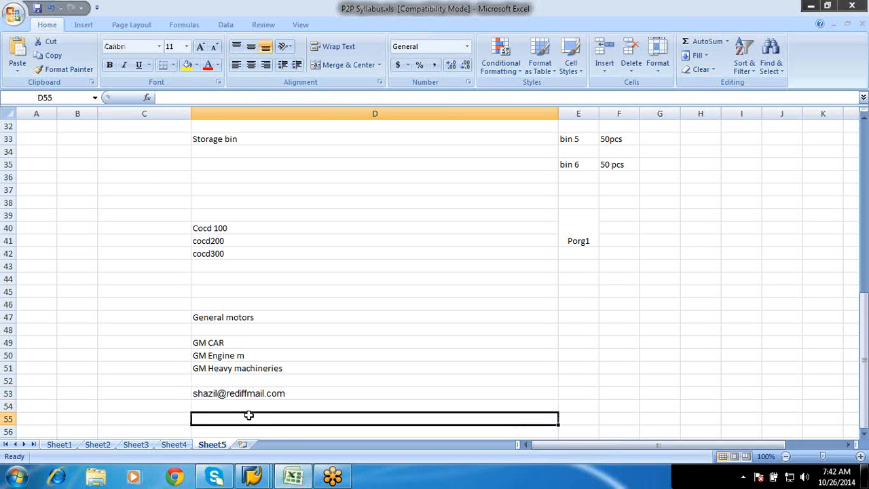
pyautogui.hotkey('ctrl', 'v')
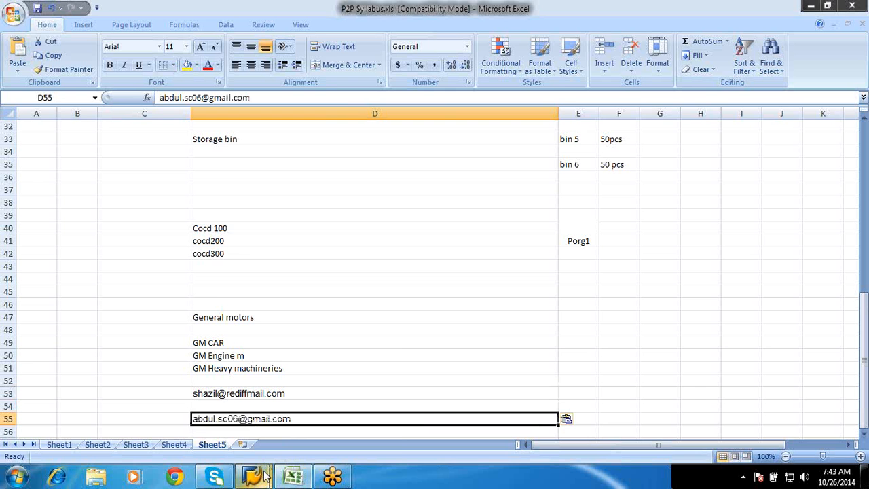
# Switch back to the SAP company code copy and record it in the "Creation of Company" customizing request
pyautogui.moveTo(265, 477)
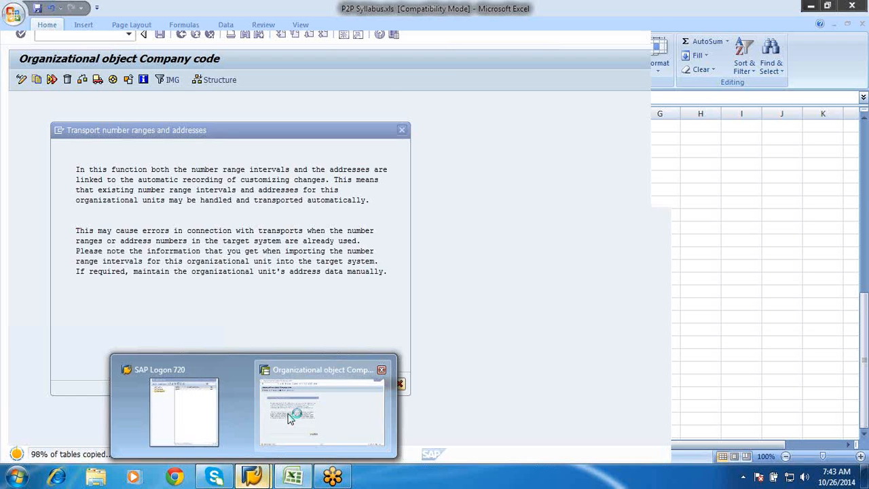
pyautogui.click(288, 417)
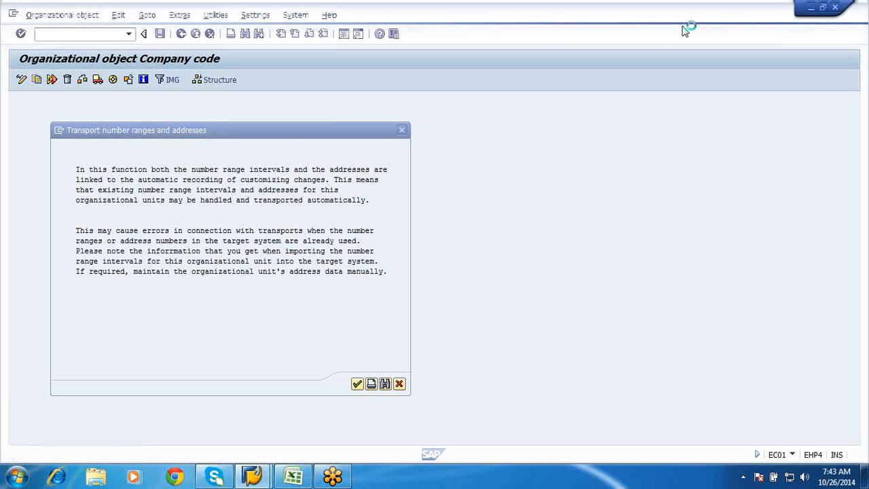
pyautogui.press('Return')
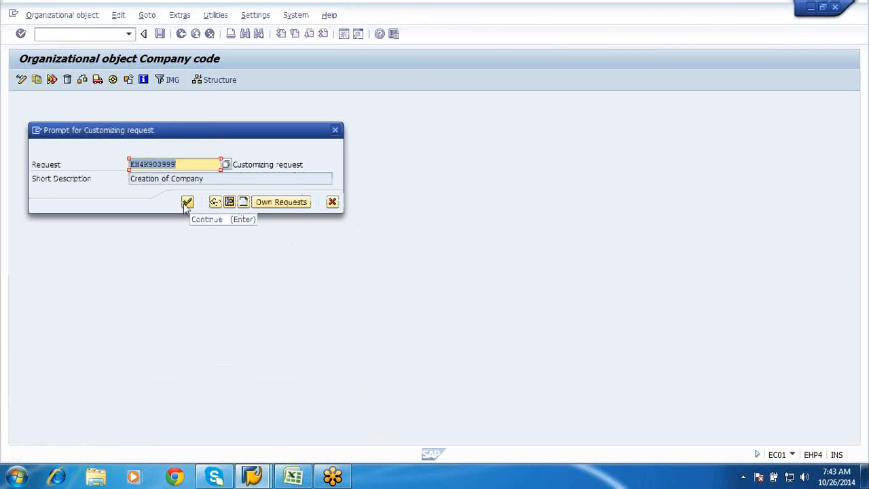
pyautogui.click(186, 204)
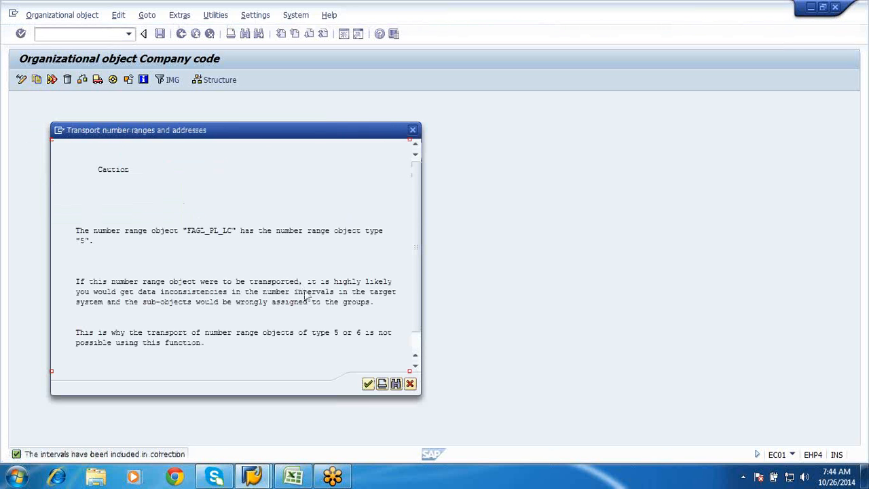
# Copy the number range intervals from company code 1000 to GF01 and cancel the copy for the overlapping number range object
pyautogui.click(367, 385)
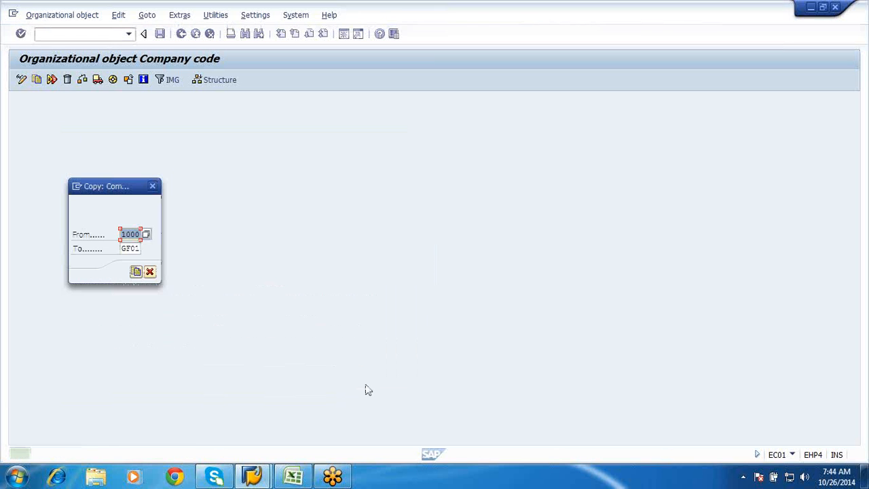
pyautogui.click(137, 272)
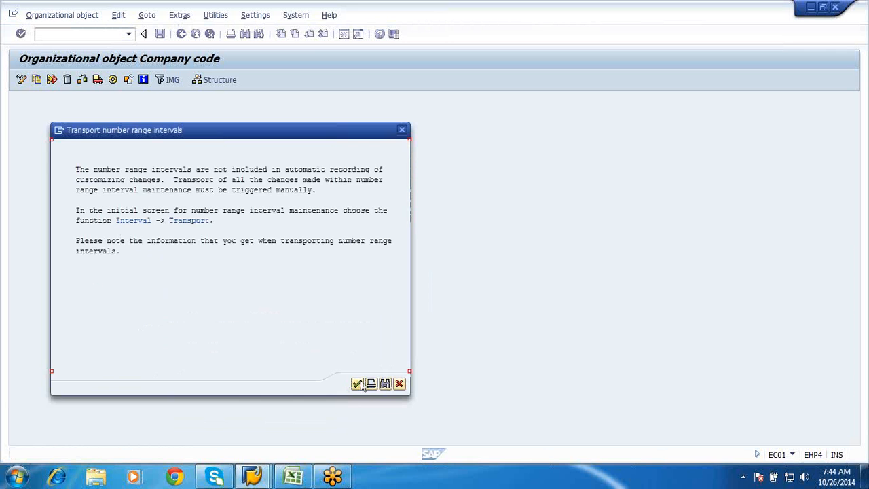
pyautogui.click(358, 384)
pyautogui.click(136, 272)
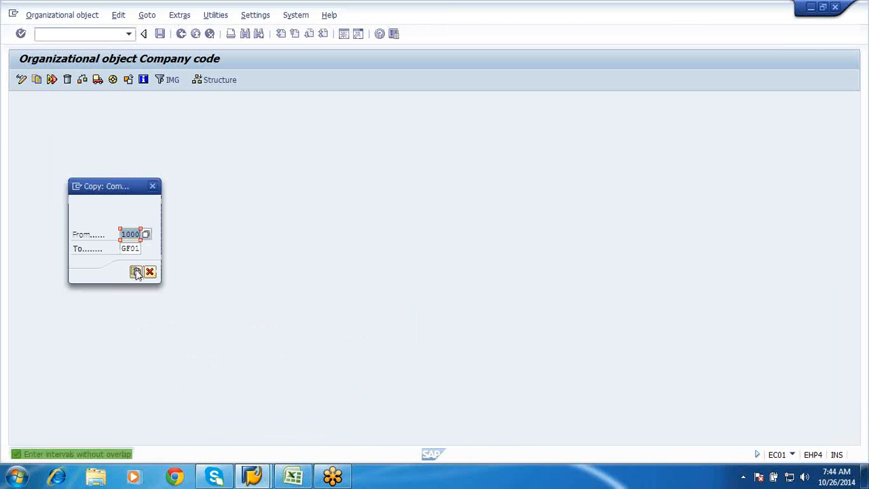
pyautogui.click(136, 273)
pyautogui.click(136, 272)
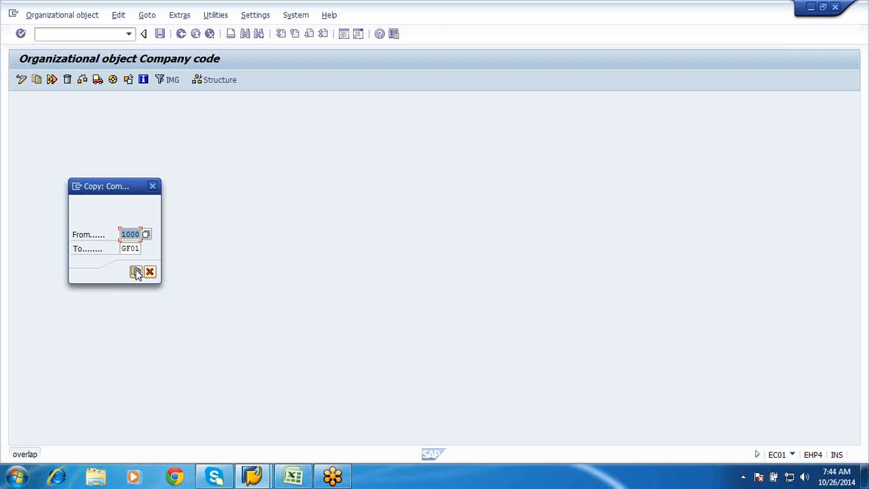
pyautogui.click(136, 272)
pyautogui.click(149, 272)
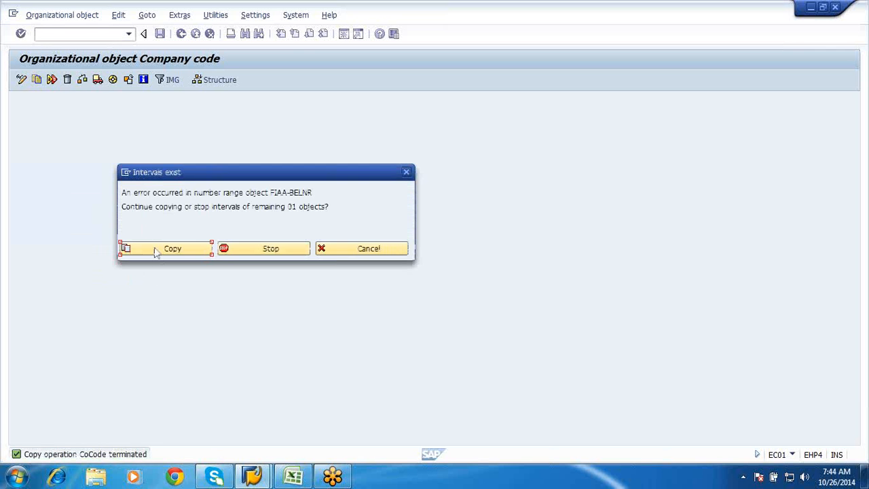
# Continue copying the remaining number range intervals and acknowledge the transport cautions to finish the company code copy
pyautogui.click(156, 250)
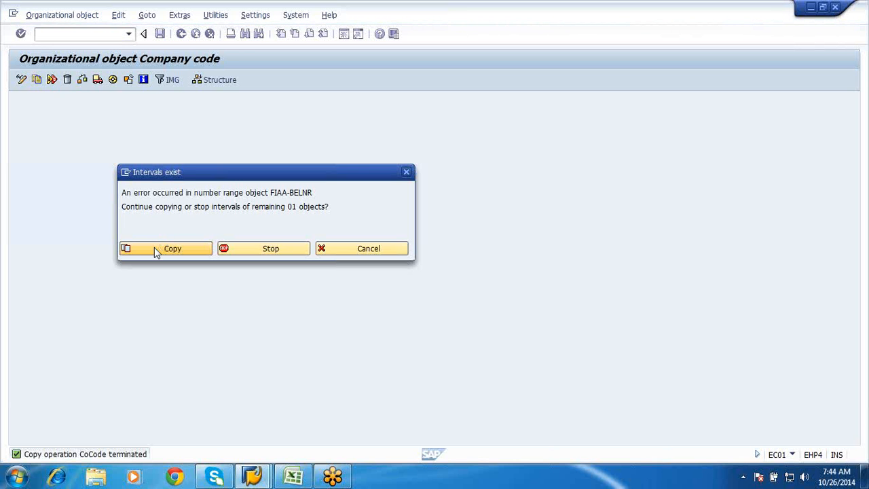
pyautogui.click(154, 247)
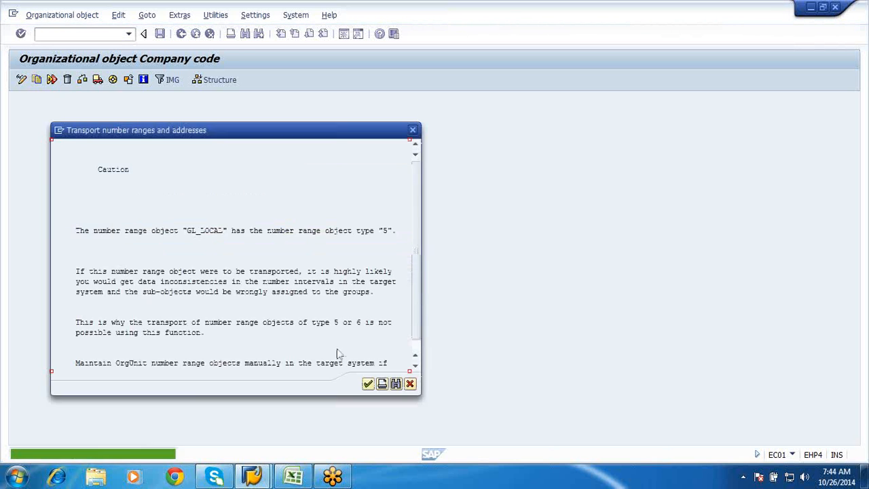
pyautogui.click(368, 384)
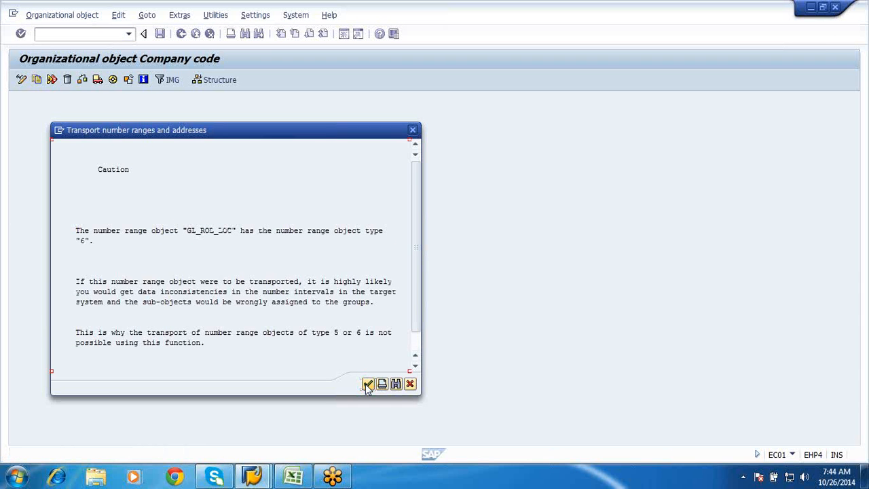
pyautogui.click(368, 384)
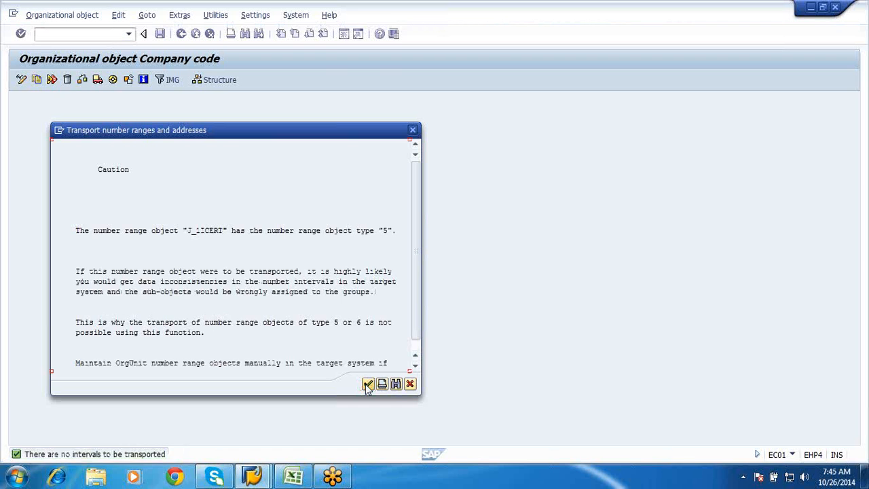
pyautogui.click(367, 385)
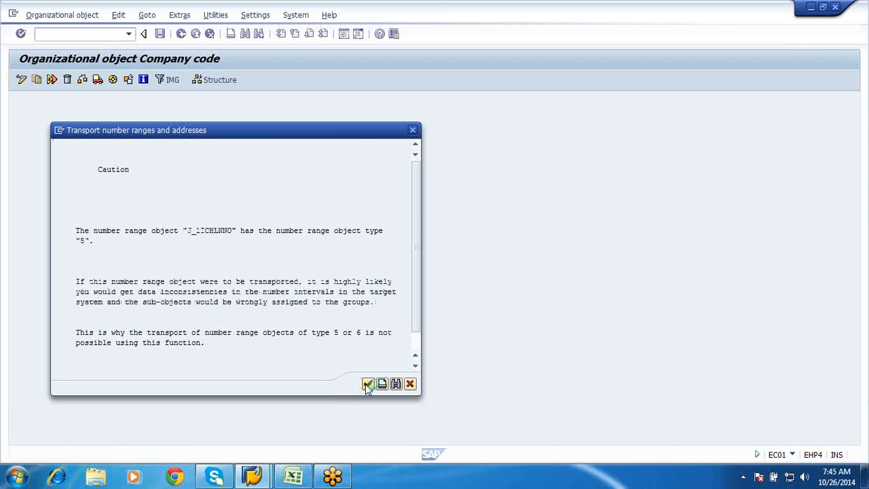
pyautogui.click(367, 384)
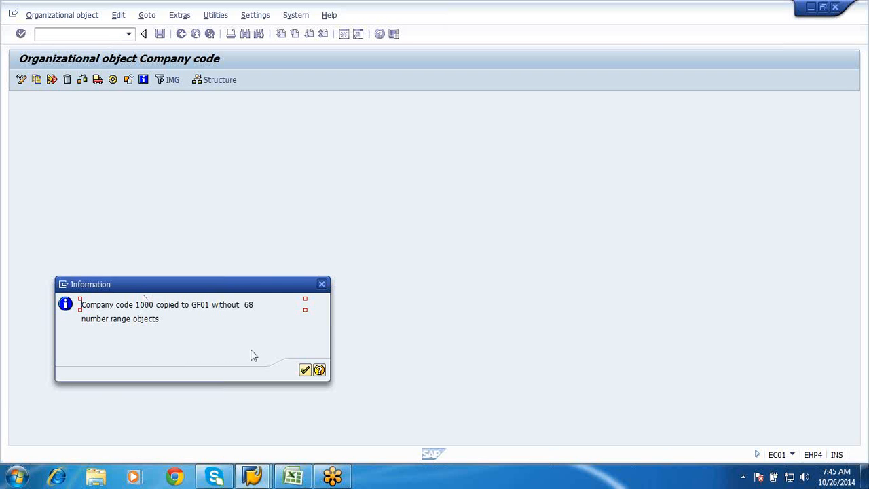
pyautogui.click(305, 370)
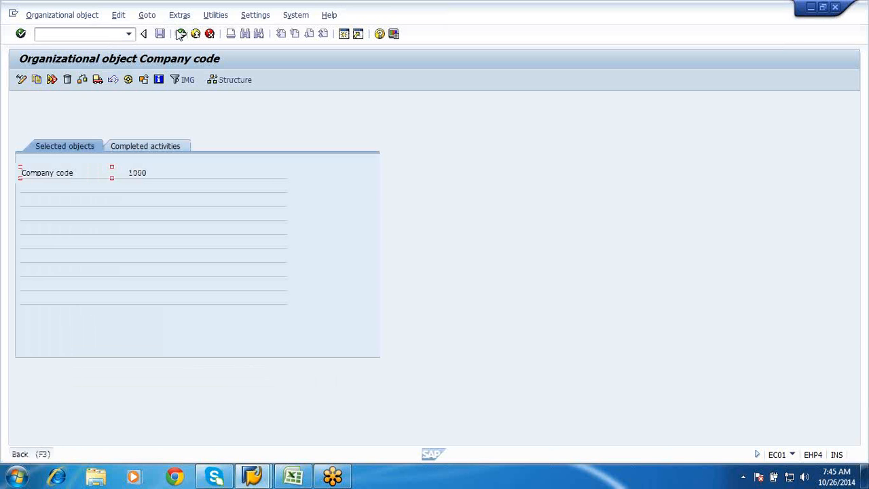
# Open the "Edit Company Code Data" activity, position the list on company code GF01 and open its details
pyautogui.click(181, 34)
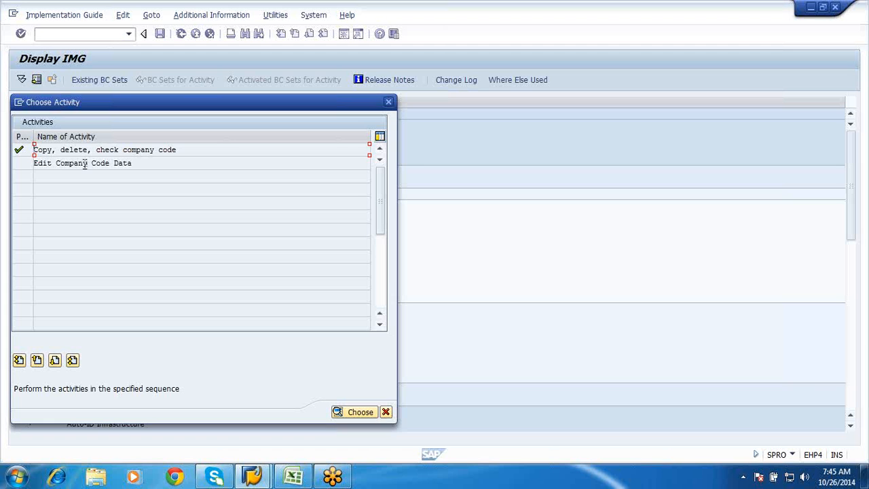
pyautogui.doubleClick(85, 165)
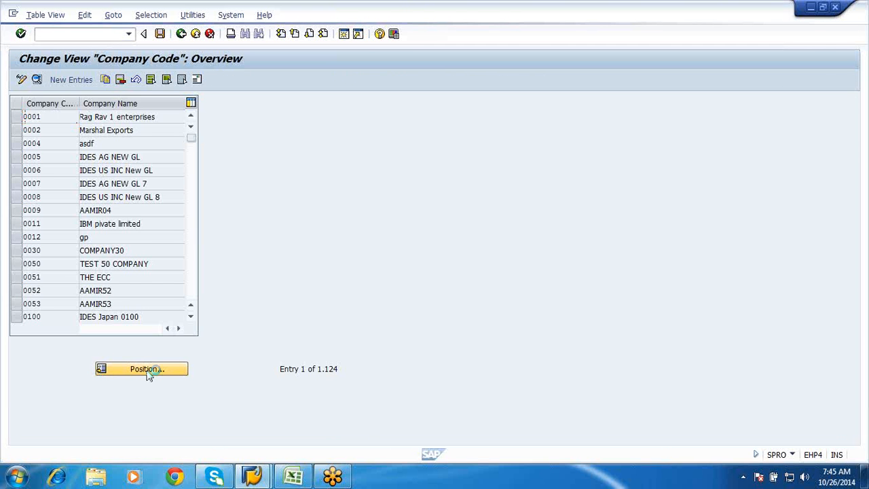
pyautogui.click(147, 370)
pyautogui.write('GF01')
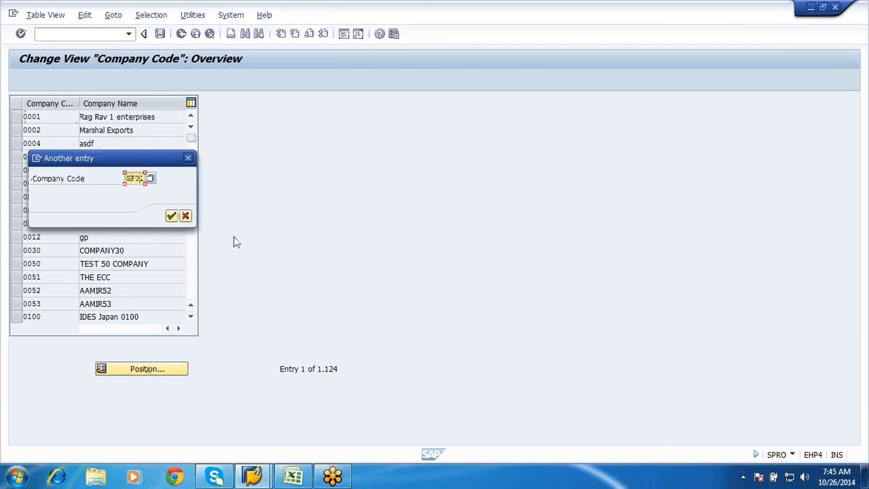
pyautogui.click(171, 216)
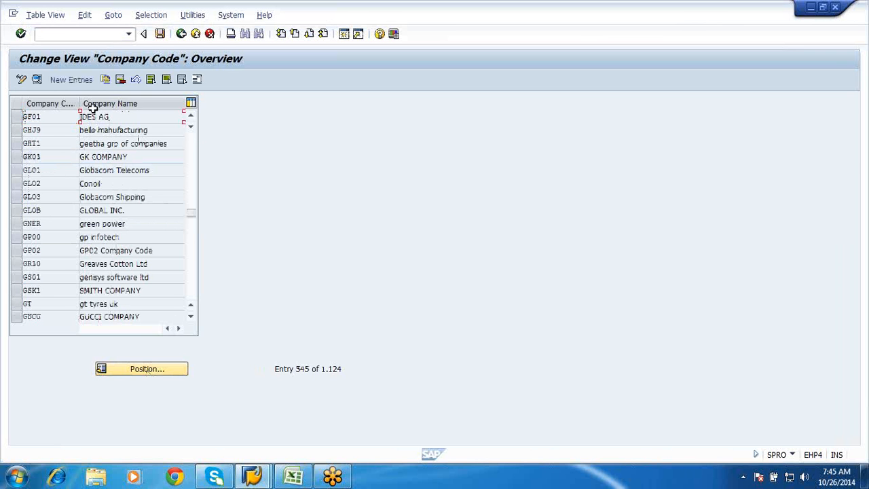
pyautogui.click(17, 117)
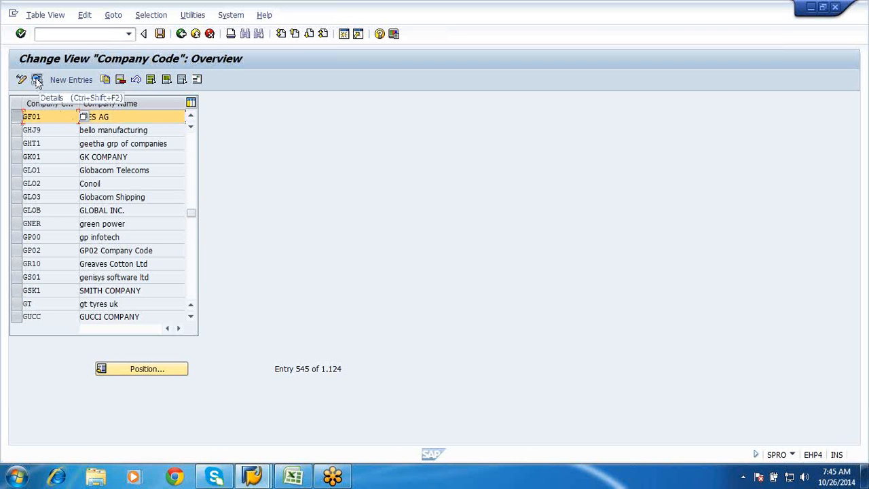
pyautogui.click(38, 80)
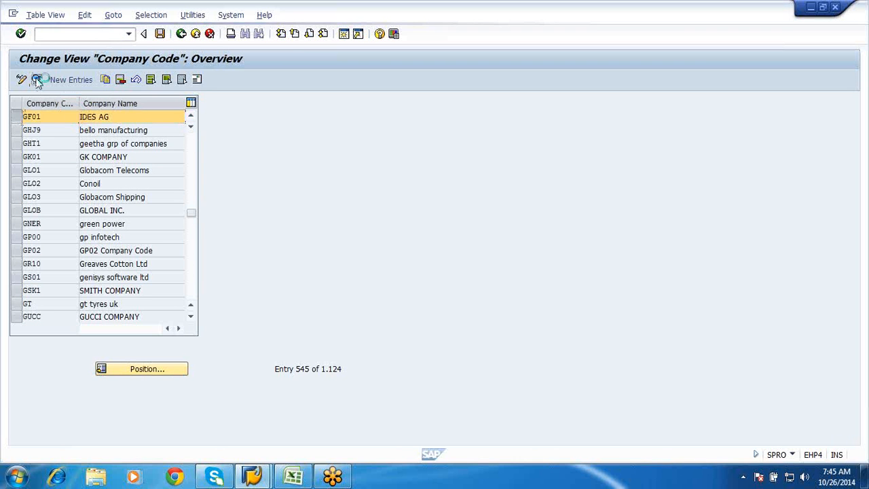
# Set the company name of company code GF01 to "Global Fasteners"
pyautogui.press('BackSpace')
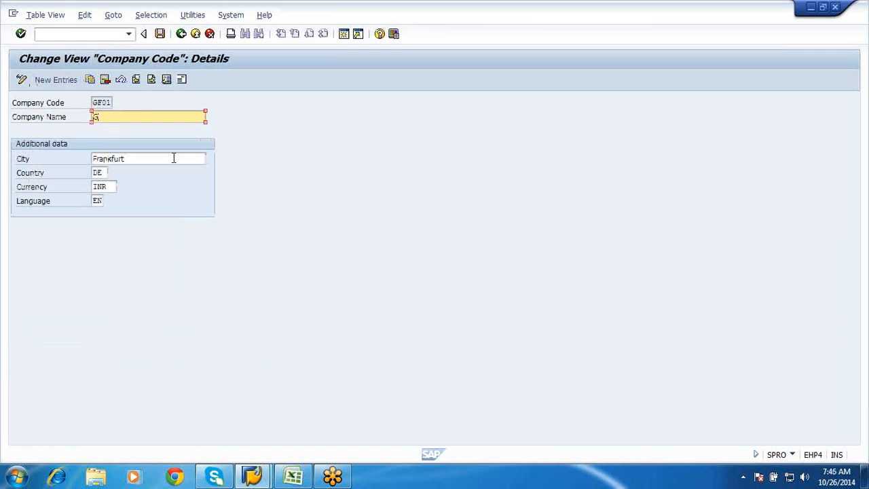
pyautogui.write('Global Fasteners')
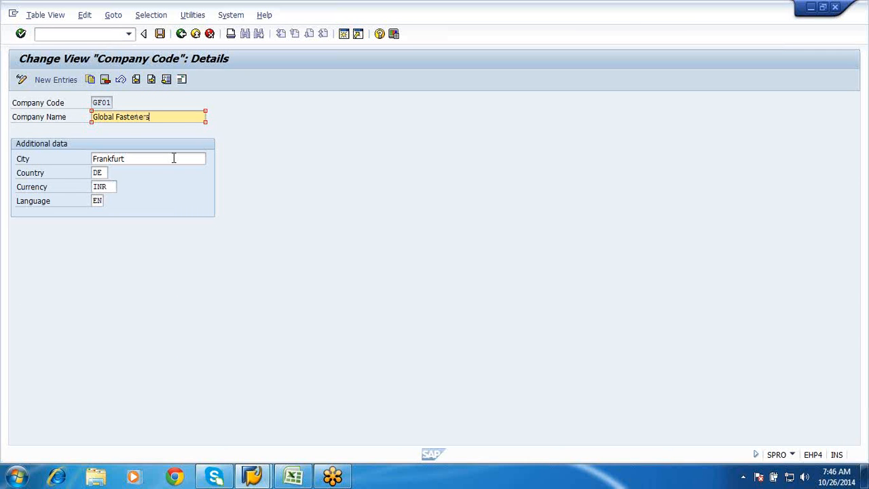
pyautogui.write(' Ltdd')
# Complete the company name of company code GF01 as "Global Fasteners Ltd" and set its city to Bangalore
pyautogui.click(174, 158)
pyautogui.press('BackSpace')
pyautogui.press('BackSpace')
pyautogui.press('BackSpace')
pyautogui.press('BackSpace')
pyautogui.press('BackSpace')
pyautogui.press('BackSpace')
pyautogui.press('BackSpace')
pyautogui.press('BackSpace')
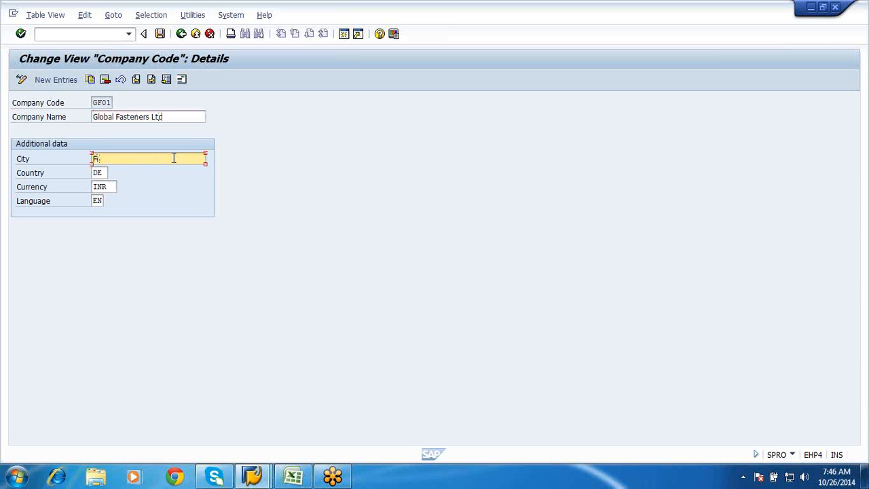
pyautogui.press('BackSpace')
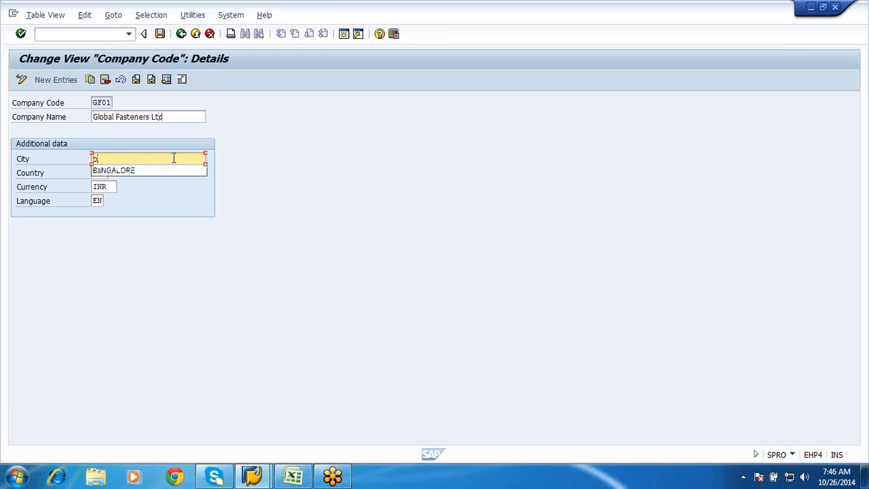
pyautogui.write('ngalore')
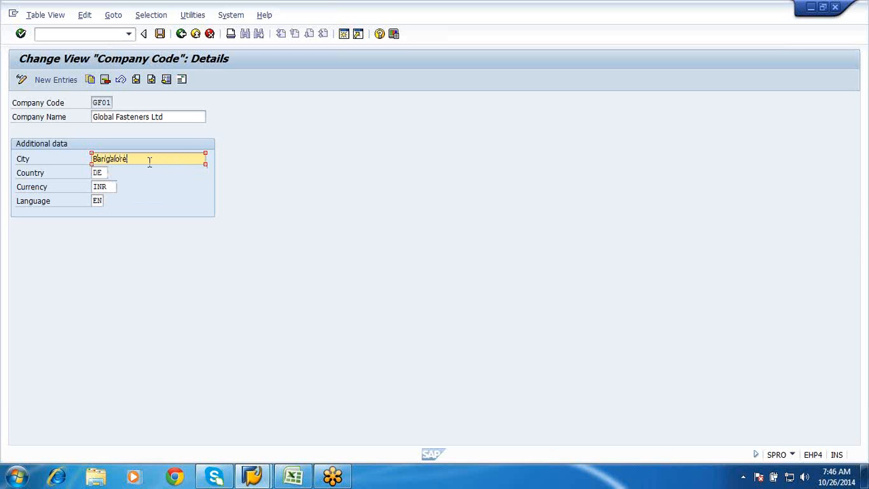
# Set the country of company code GF01 to IN
pyautogui.click(106, 174)
pyautogui.press('BackSpace')
pyautogui.press('BackSpace')
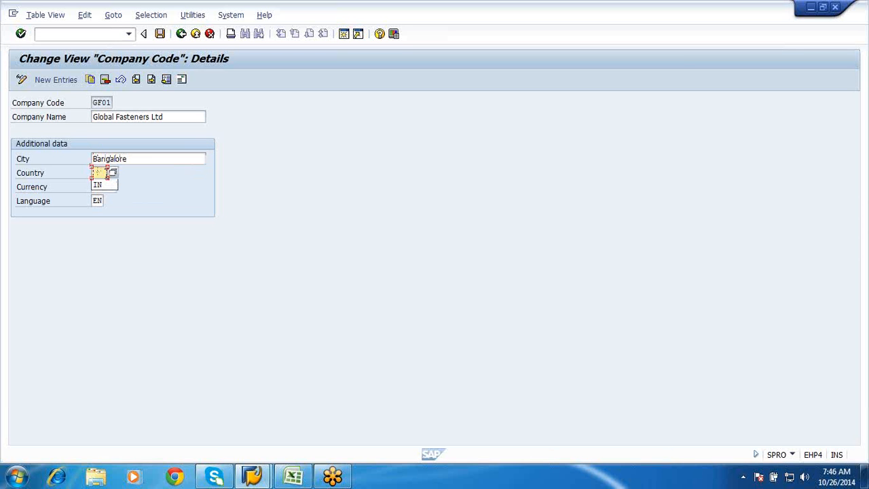
pyautogui.click(106, 185)
# Open the address data of company code GF01 and replace the first name line with "Global Fasteners Ltd"
pyautogui.click(182, 80)
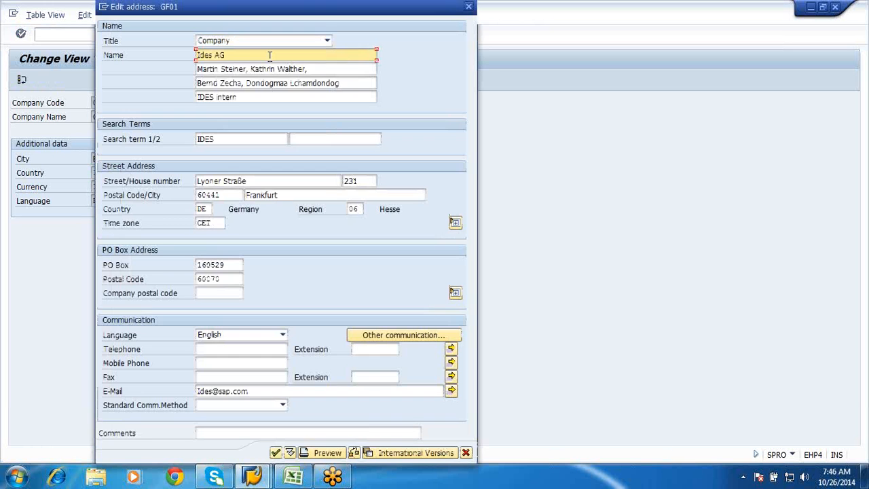
pyautogui.click(270, 56)
pyautogui.press('BackSpace')
pyautogui.press('BackSpace')
pyautogui.press('BackSpace')
pyautogui.press('BackSpace')
pyautogui.press('BackSpace')
pyautogui.press('BackSpace')
pyautogui.press('BackSpace')
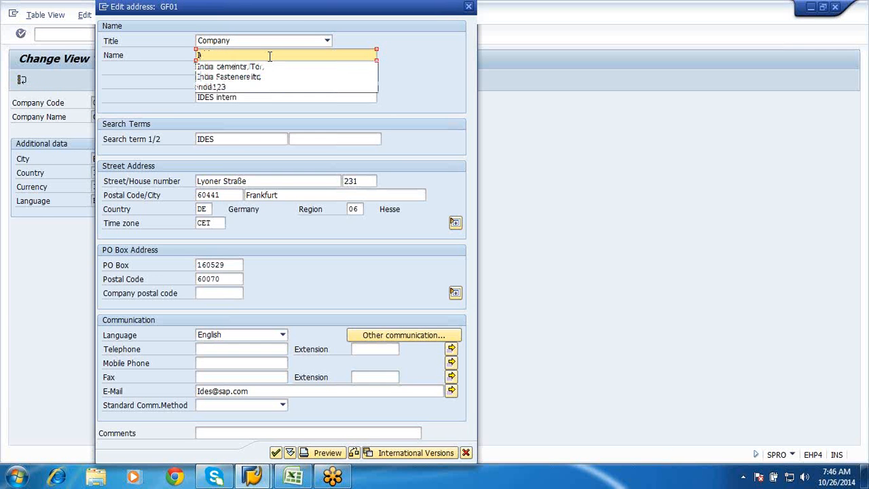
pyautogui.write('Gl')
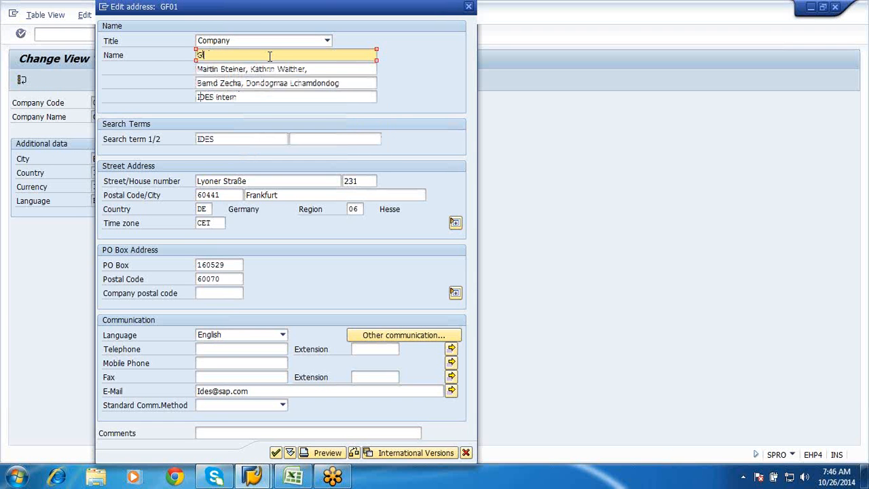
pyautogui.write('obal Fasteners Ltd')
# Clear the three additional name lines below the company name in the address
pyautogui.click(333, 69)
pyautogui.press('BackSpace')
pyautogui.press('BackSpace')
pyautogui.press('BackSpace')
pyautogui.press('BackSpace')
pyautogui.press('BackSpace')
pyautogui.press('BackSpace')
pyautogui.press('BackSpace')
pyautogui.press('BackSpace')
pyautogui.press('BackSpace')
pyautogui.press('BackSpace')
pyautogui.press('BackSpace')
pyautogui.press('BackSpace')
pyautogui.press('BackSpace')
pyautogui.press('BackSpace')
pyautogui.press('BackSpace')
pyautogui.press('BackSpace')
pyautogui.press('BackSpace')
pyautogui.press('BackSpace')
pyautogui.press('BackSpace')
pyautogui.press('BackSpace')
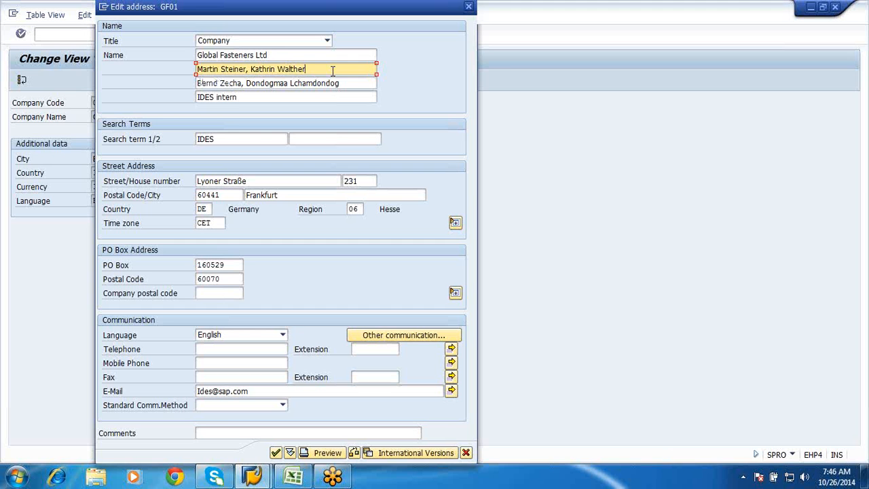
pyautogui.press('BackSpace')
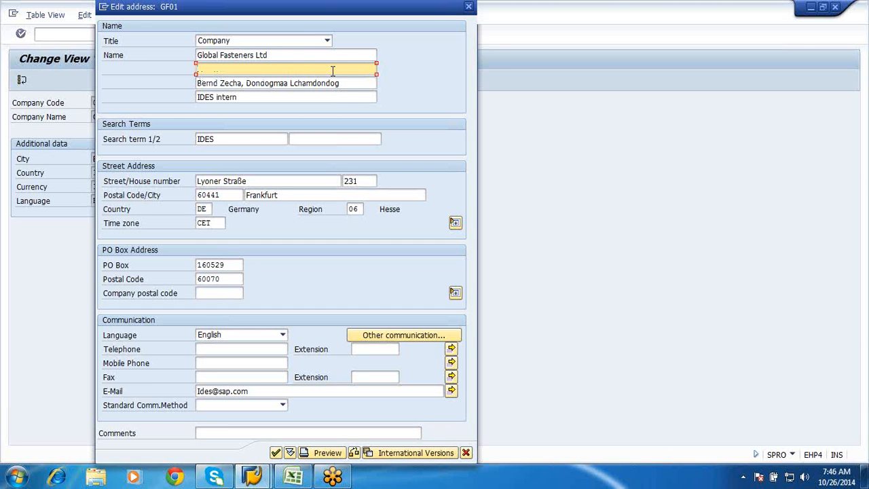
pyautogui.click(346, 86)
pyautogui.press('BackSpace')
pyautogui.press('BackSpace')
pyautogui.press('BackSpace')
pyautogui.press('BackSpace')
pyautogui.press('BackSpace')
pyautogui.press('BackSpace')
pyautogui.press('BackSpace')
pyautogui.press('BackSpace')
pyautogui.press('BackSpace')
pyautogui.press('BackSpace')
pyautogui.press('BackSpace')
pyautogui.press('BackSpace')
pyautogui.press('BackSpace')
pyautogui.press('BackSpace')
pyautogui.press('BackSpace')
pyautogui.press('BackSpace')
pyautogui.press('BackSpace')
pyautogui.press('BackSpace')
pyautogui.press('BackSpace')
pyautogui.press('BackSpace')
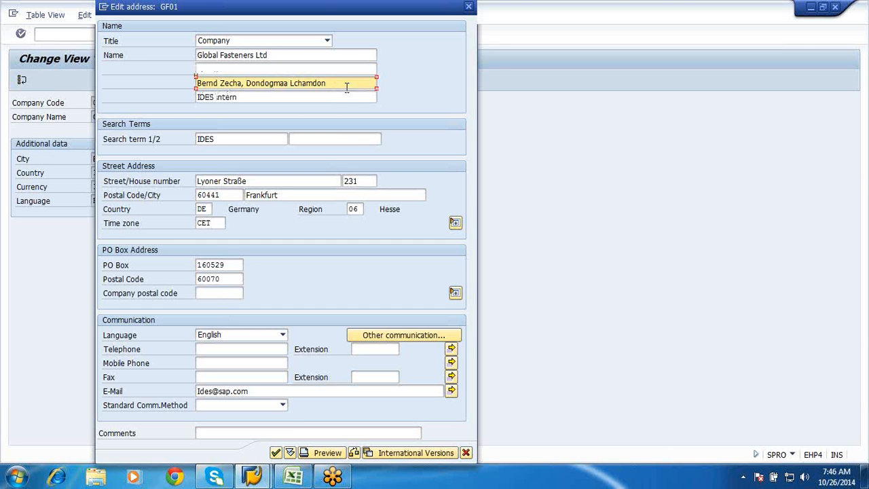
pyautogui.click(265, 100)
pyautogui.press('BackSpace')
pyautogui.press('BackSpace')
pyautogui.press('BackSpace')
# Replace the first search term of the address with "Global"
pyautogui.press('BackSpace')
pyautogui.press('BackSpace')
pyautogui.press('BackSpace')
pyautogui.press('BackSpace')
pyautogui.press('BackSpace')
pyautogui.press('BackSpace')
pyautogui.press('BackSpace')
pyautogui.press('BackSpace')
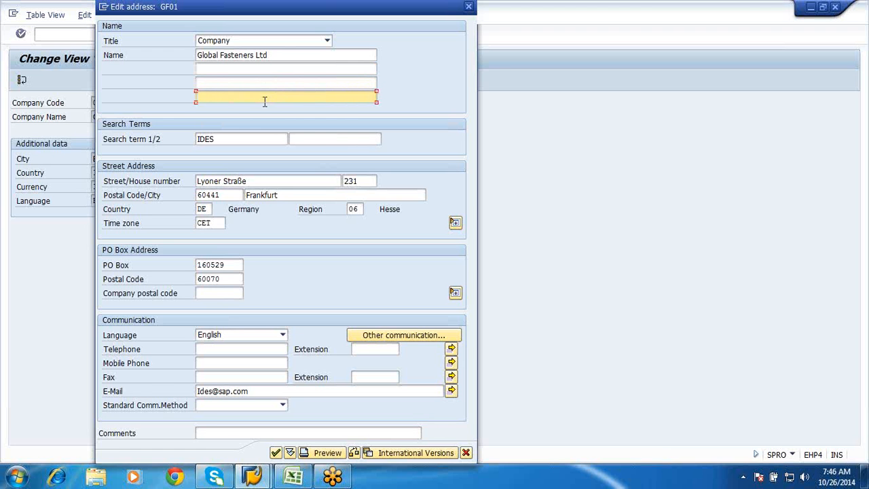
pyautogui.click(233, 138)
pyautogui.press('BackSpace')
pyautogui.press('BackSpace')
pyautogui.press('BackSpace')
pyautogui.press('BackSpace')
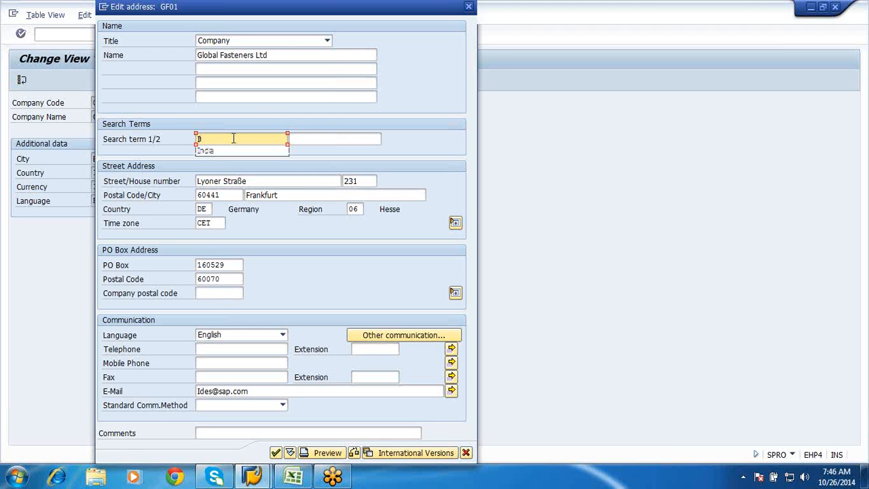
pyautogui.write('Global')
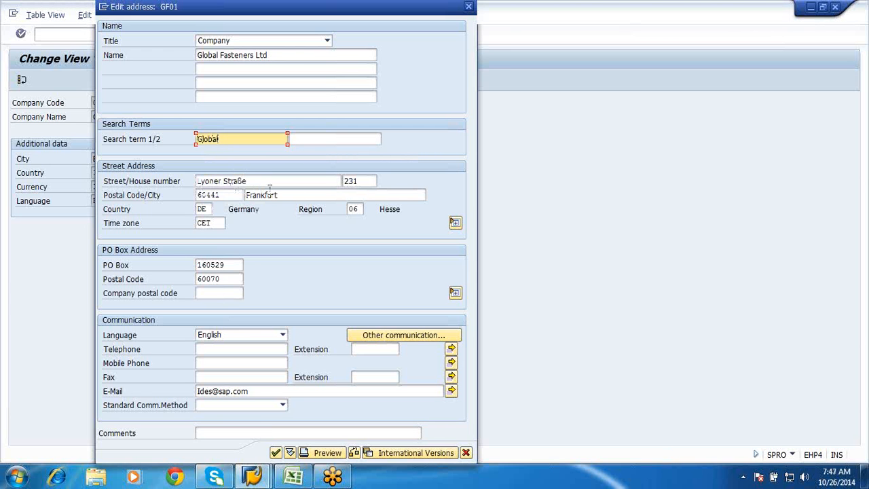
# Set the street address postal code to 222991 and the city to Bangalore
pyautogui.click(230, 195)
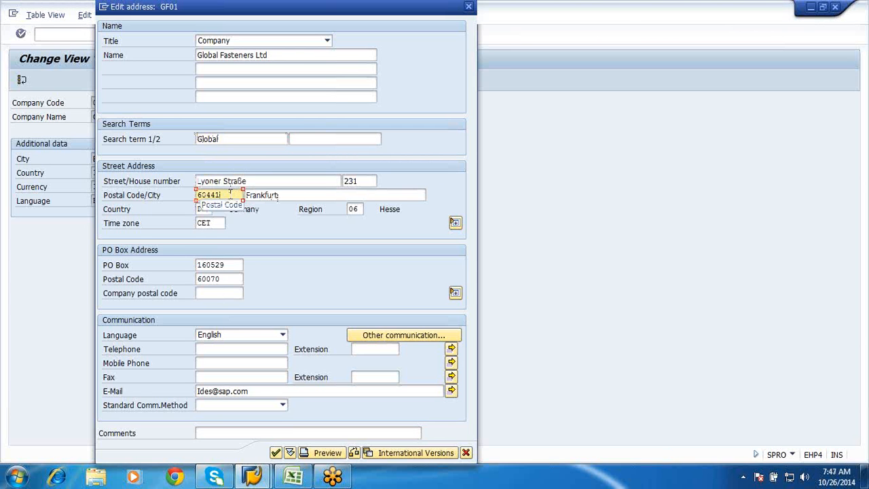
pyautogui.press('BackSpace')
pyautogui.press('BackSpace')
pyautogui.press('BackSpace')
pyautogui.press('BackSpace')
pyautogui.press('BackSpace')
pyautogui.press('Down')
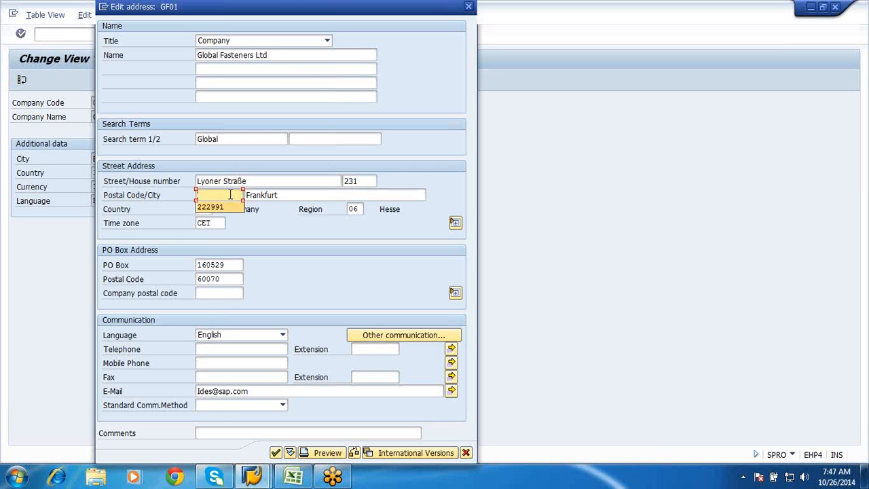
pyautogui.press('Return')
pyautogui.click(316, 191)
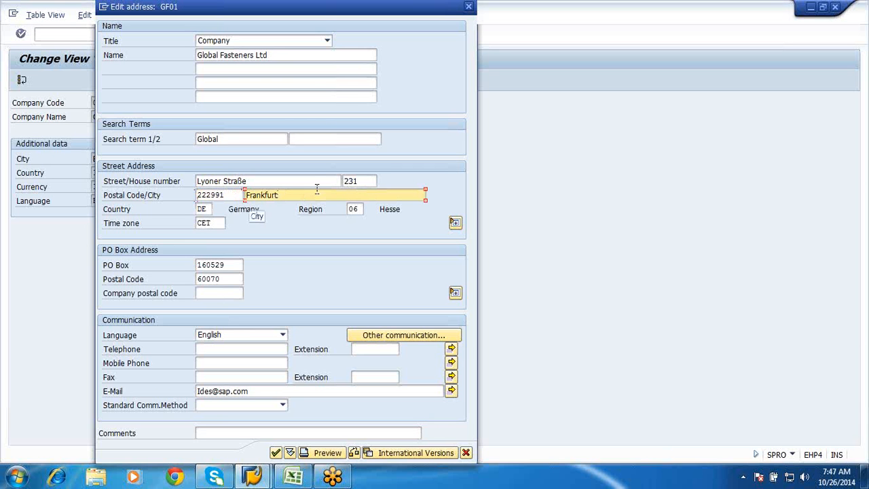
pyautogui.press('BackSpace')
pyautogui.press('BackSpace')
pyautogui.press('BackSpace')
pyautogui.press('BackSpace')
pyautogui.press('BackSpace')
pyautogui.press('BackSpace')
pyautogui.press('BackSpace')
pyautogui.press('BackSpace')
pyautogui.press('BackSpace')
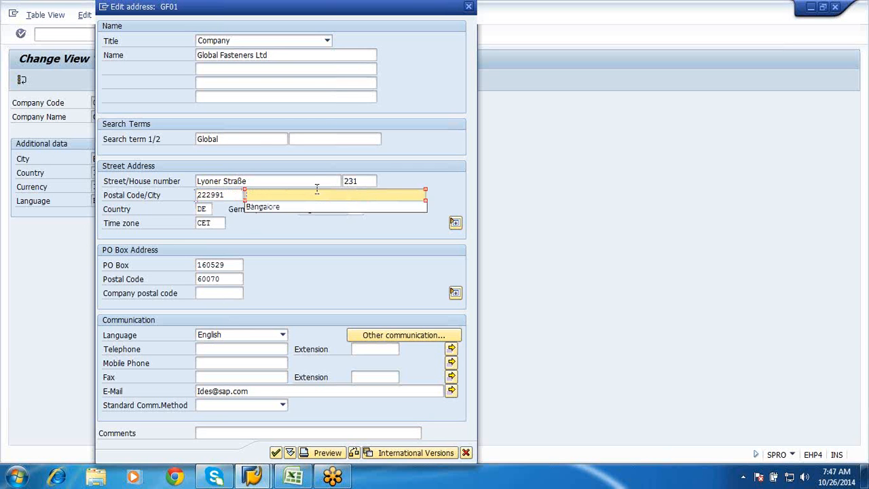
pyautogui.press('Down')
pyautogui.press('Return')
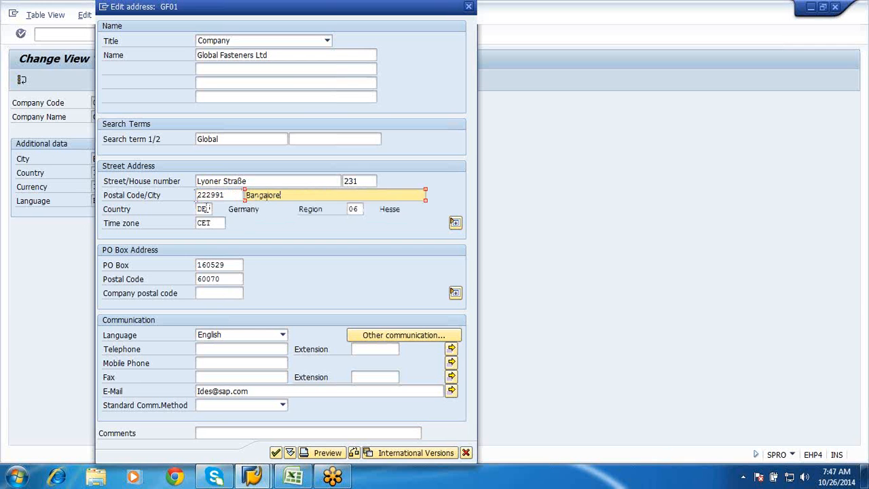
# Set the street address country to "in" and the region to 10
pyautogui.click(207, 209)
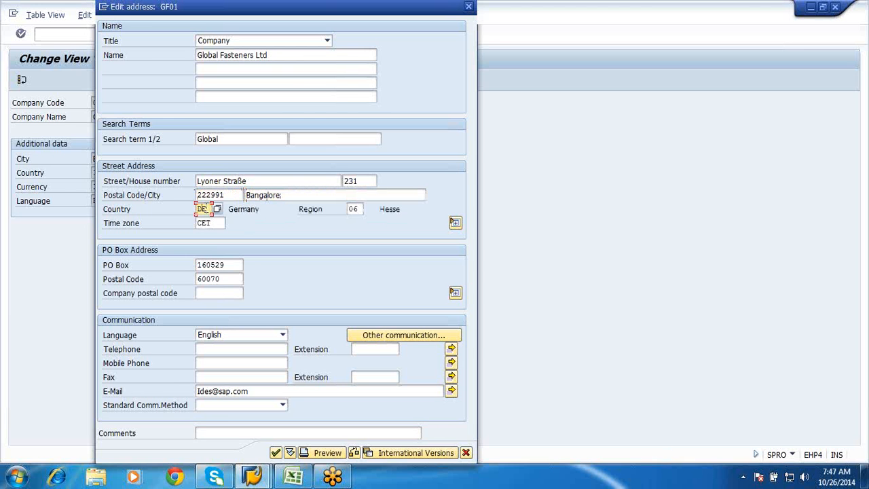
pyautogui.press('BackSpace')
pyautogui.press('BackSpace')
pyautogui.write('in')
pyautogui.press('Tab')
pyautogui.press('BackSpace')
pyautogui.press('BackSpace')
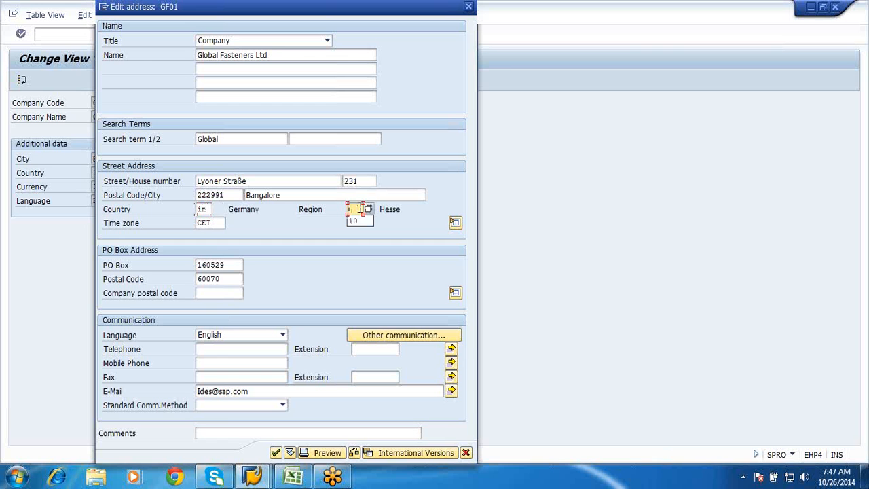
pyautogui.press('Down')
pyautogui.press('Return')
# Set the PO box postal code to 560070 and accept the edited address
pyautogui.click(225, 278)
pyautogui.press('BackSpace')
pyautogui.press('BackSpace')
pyautogui.press('BackSpace')
pyautogui.press('BackSpace')
pyautogui.press('BackSpace')
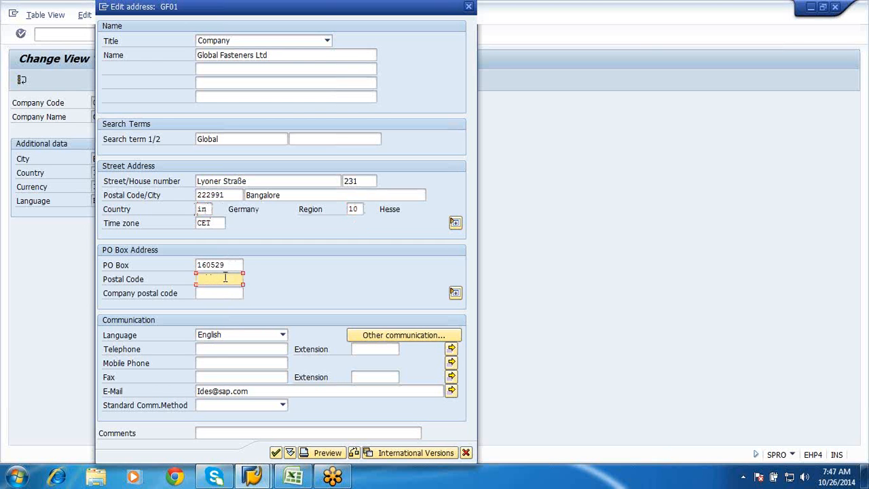
pyautogui.write('560070')
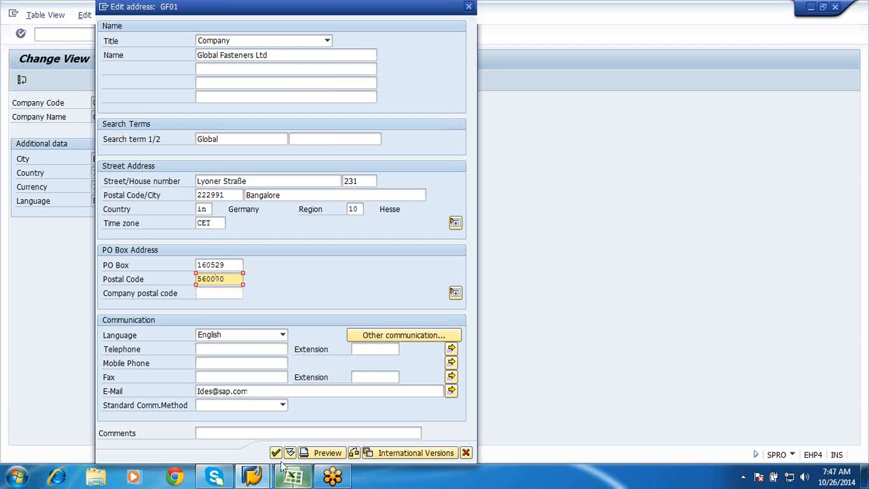
pyautogui.moveTo(280, 461)
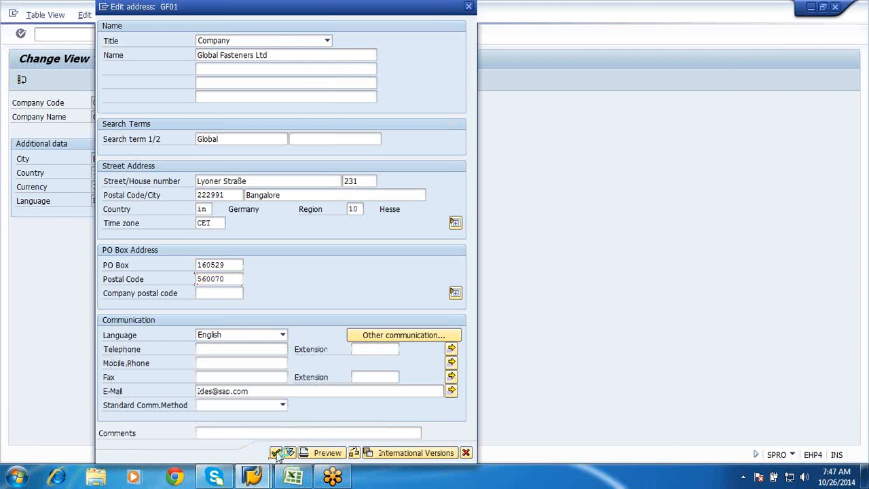
pyautogui.click(276, 453)
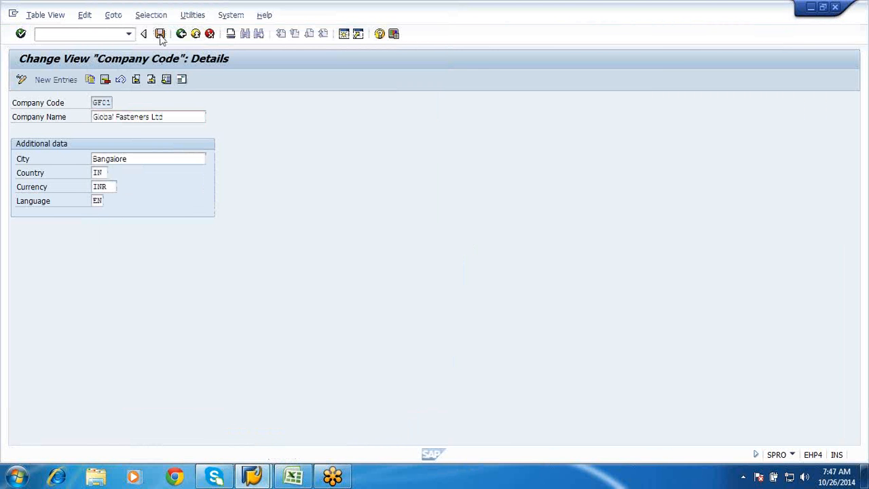
# Save the company code data to the "Creation of Company" customizing request and return to the implementation guide structure
pyautogui.click(160, 35)
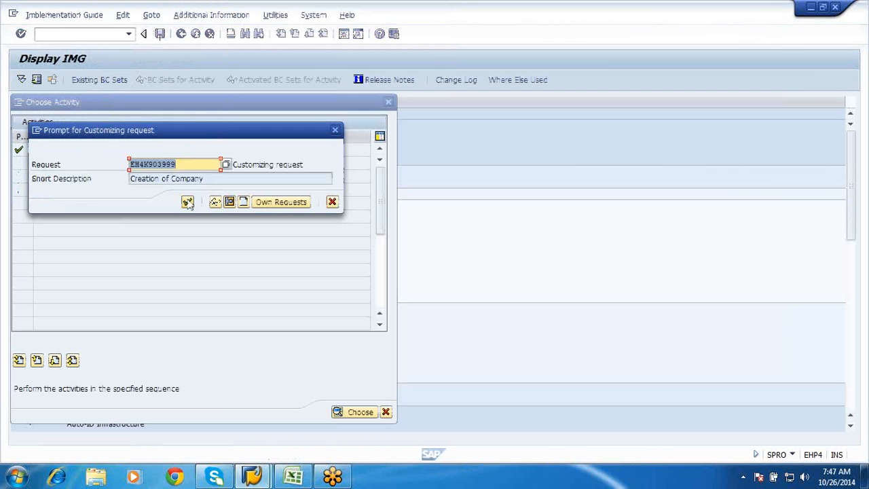
pyautogui.click(188, 203)
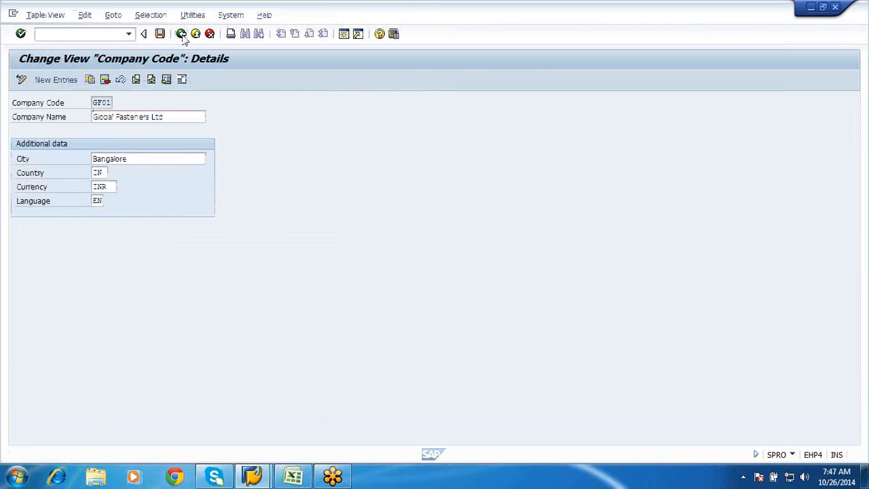
pyautogui.click(182, 36)
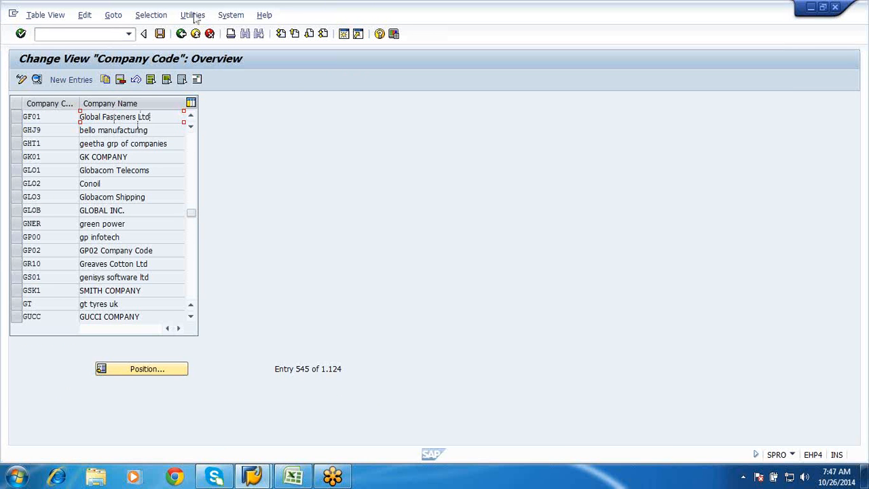
pyautogui.click(179, 35)
pyautogui.click(179, 35)
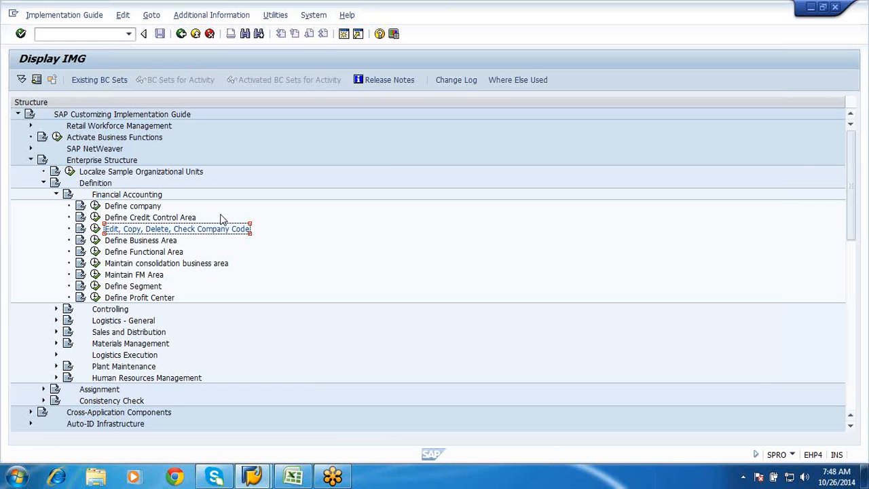
# Open the "Copy, delete, check plant" activity from the Logistics - General definitions
pyautogui.click(57, 194)
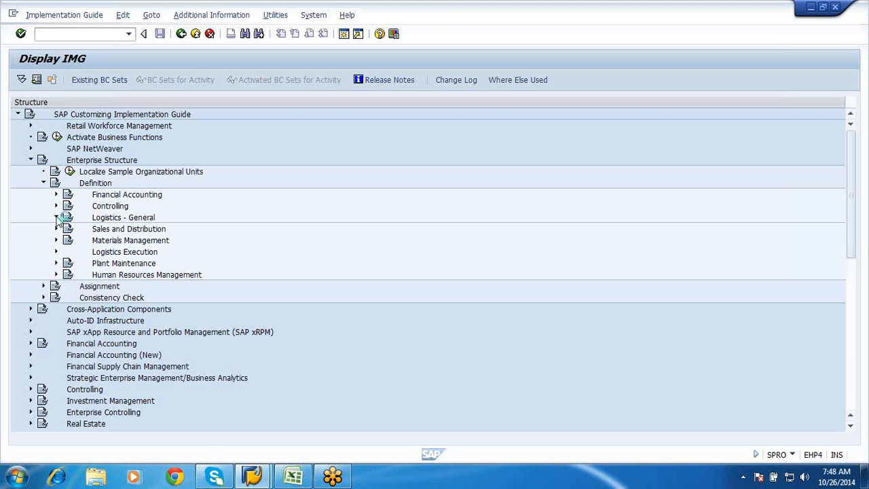
pyautogui.click(57, 218)
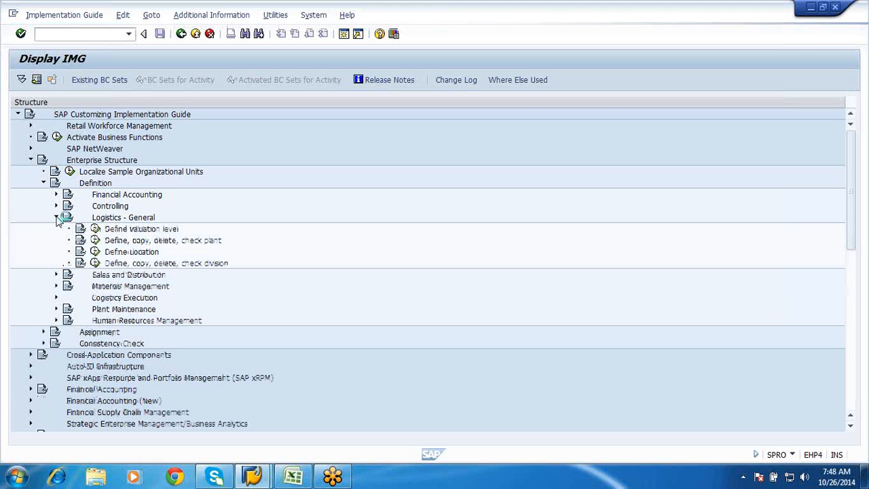
pyautogui.click(95, 240)
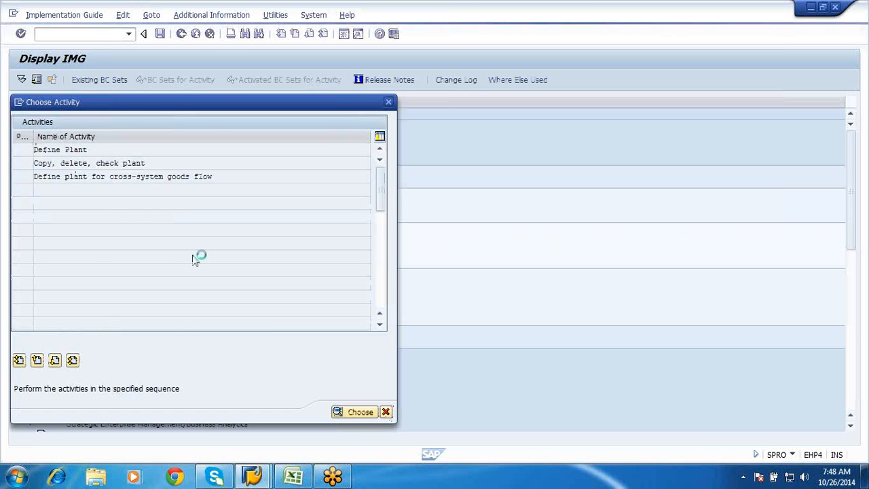
pyautogui.press('Escape')
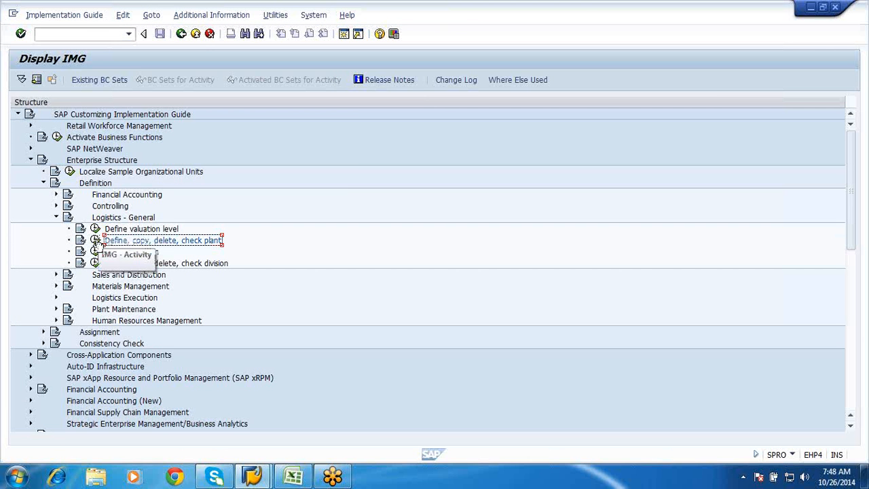
pyautogui.click(95, 241)
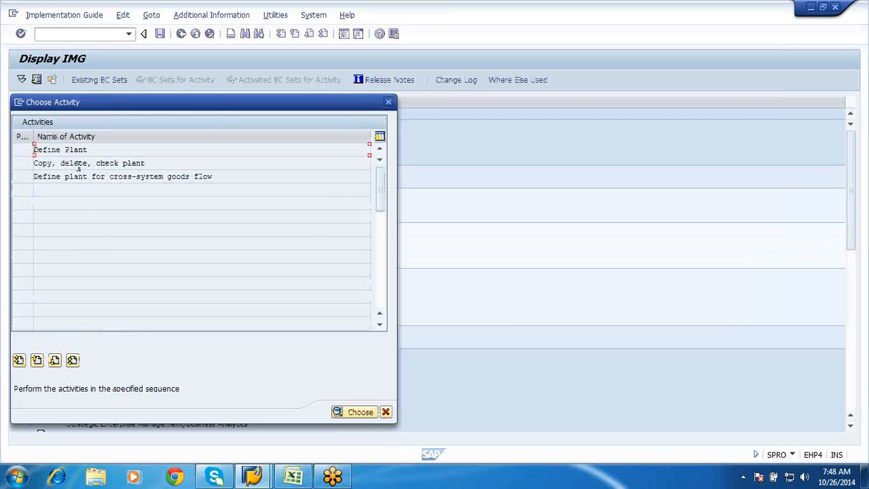
pyautogui.doubleClick(79, 164)
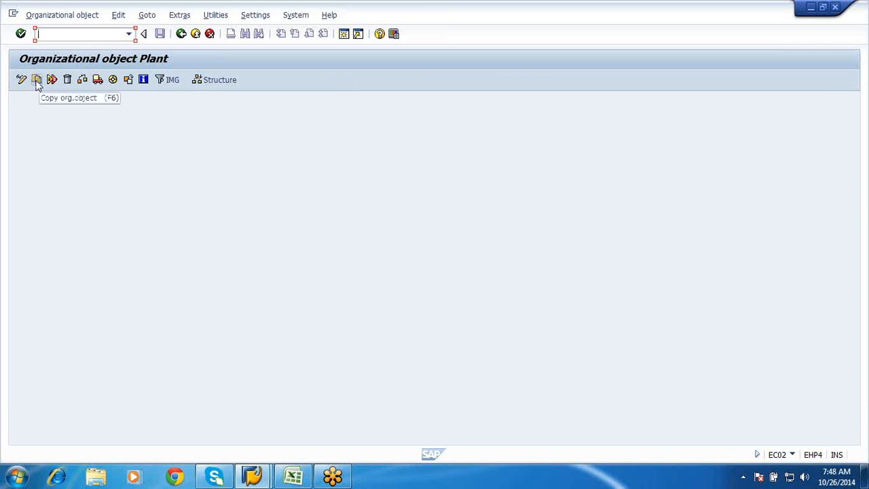
# Copy the organizational object from plant 1000 to the new plant GFP1
pyautogui.click(37, 81)
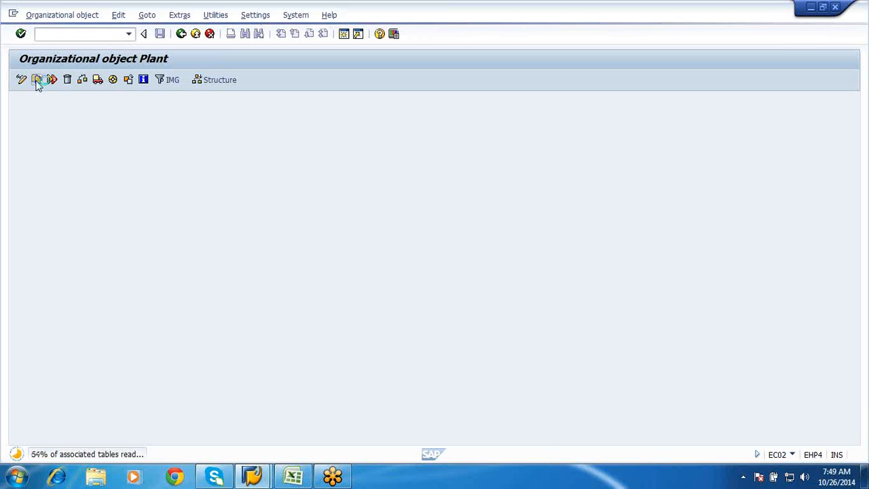
pyautogui.write('1000')
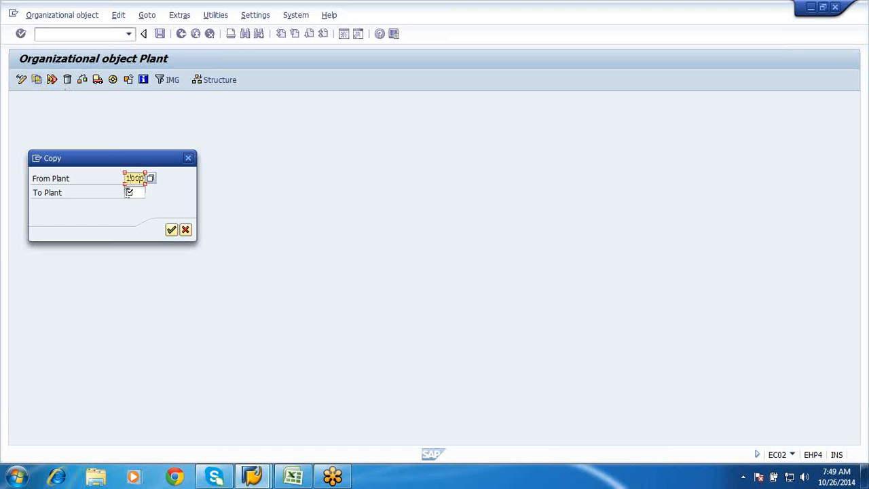
pyautogui.click(127, 192)
pyautogui.write('BFP')
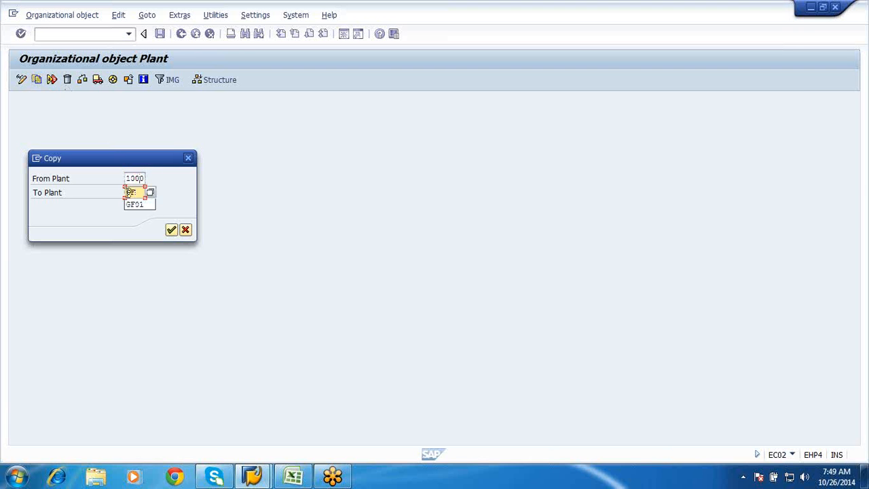
pyautogui.write('1')
pyautogui.click(170, 231)
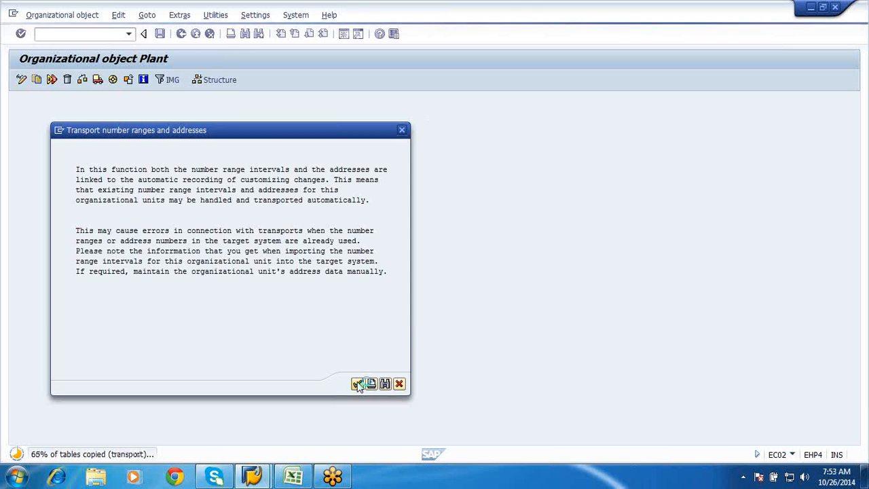
# Accept transporting number ranges and addresses, record the plant copy in the "Creation of Company" customizing request, and leave the copy activity
pyautogui.click(358, 385)
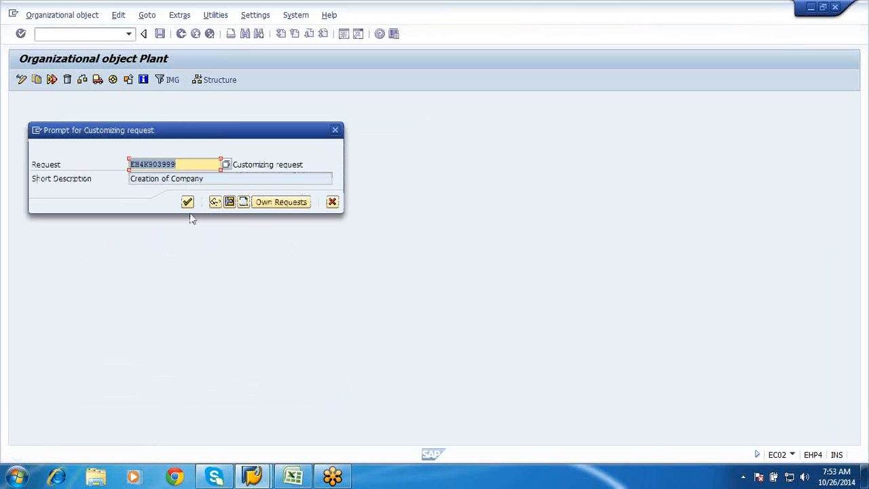
pyautogui.click(186, 207)
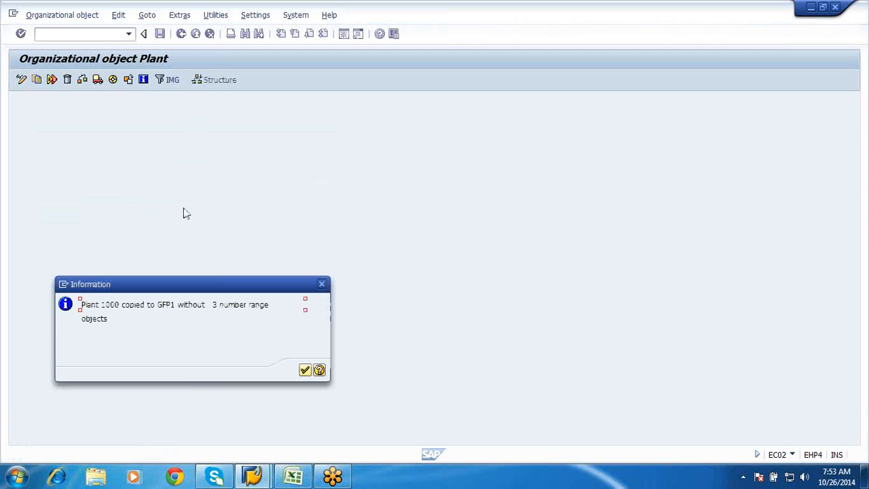
pyautogui.click(305, 370)
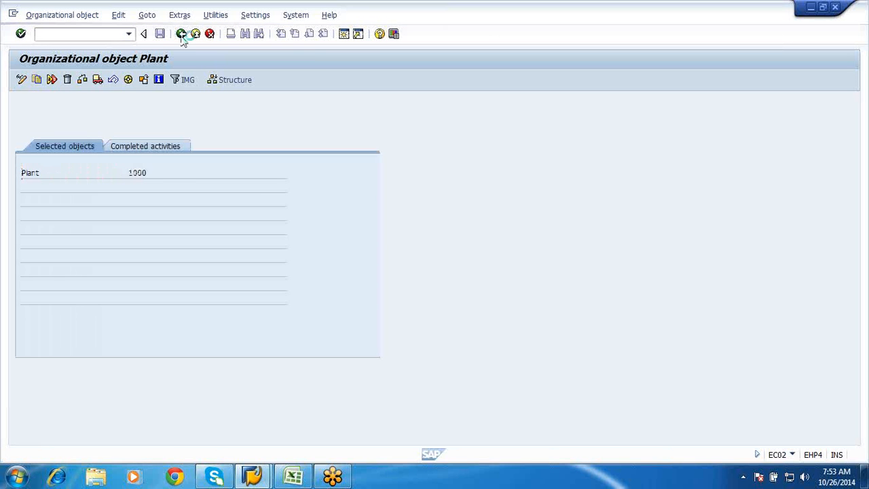
pyautogui.click(182, 35)
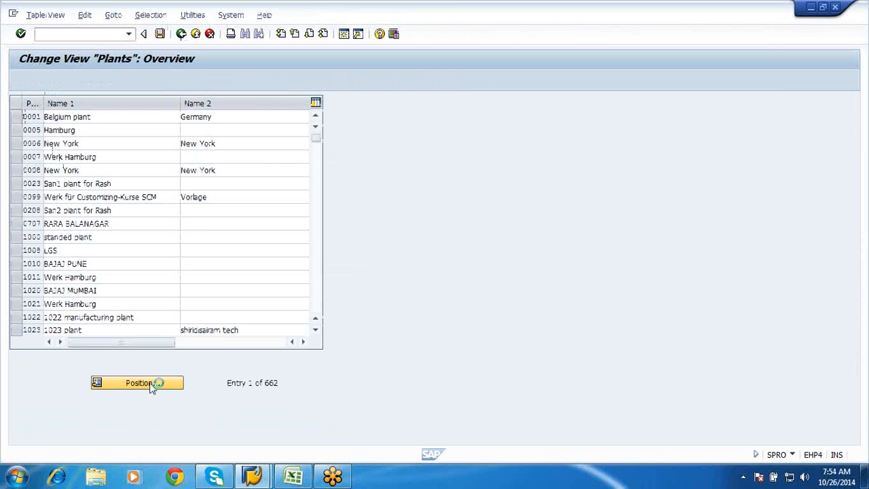
# Locate plant GFP1 in the plants overview and open its details
pyautogui.write('GFP1')
pyautogui.press('Return')
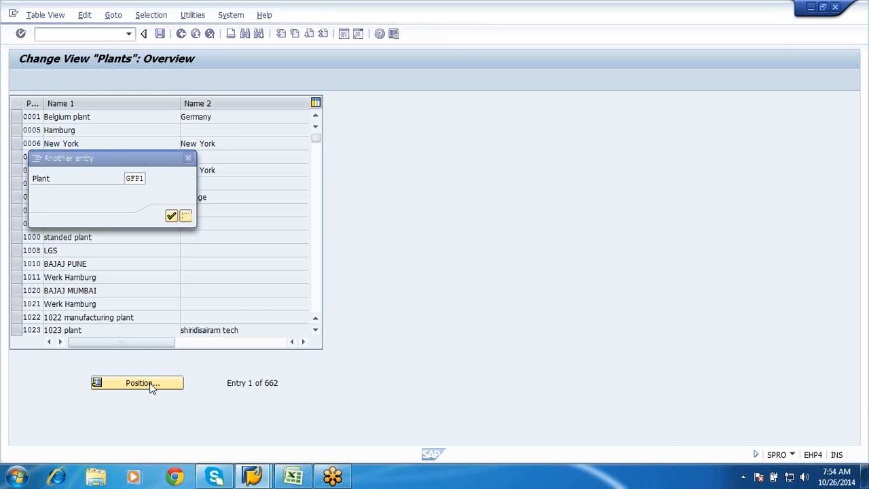
pyautogui.click(17, 117)
pyautogui.click(129, 122)
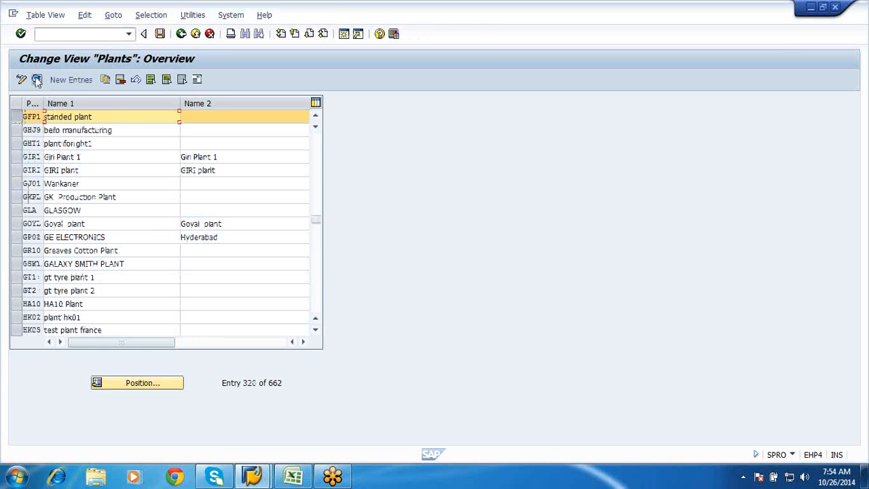
pyautogui.click(37, 80)
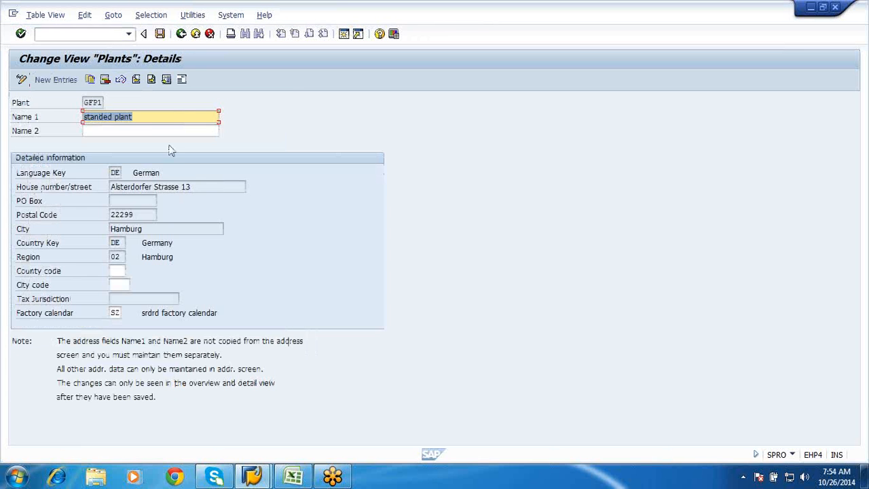
# Set Name 1 of plant GFP1 to "Global plant -1"
pyautogui.press('Delete')
pyautogui.write('Glo')
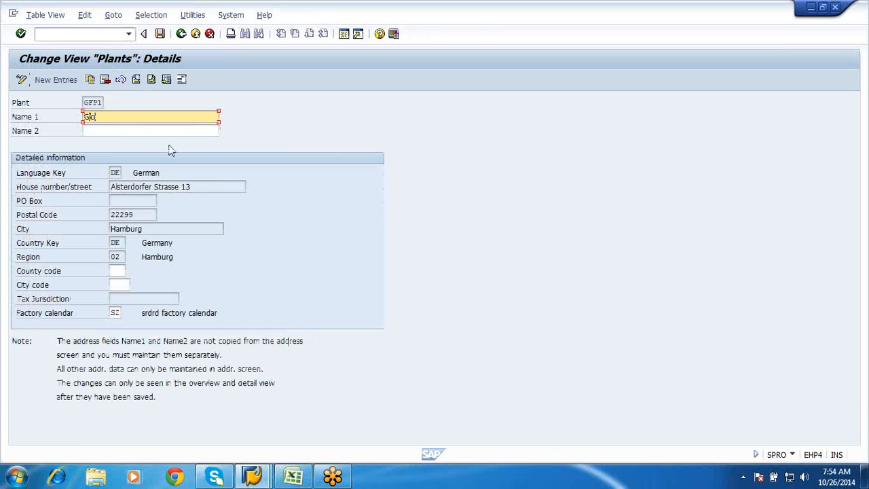
pyautogui.write('bal plant -1')
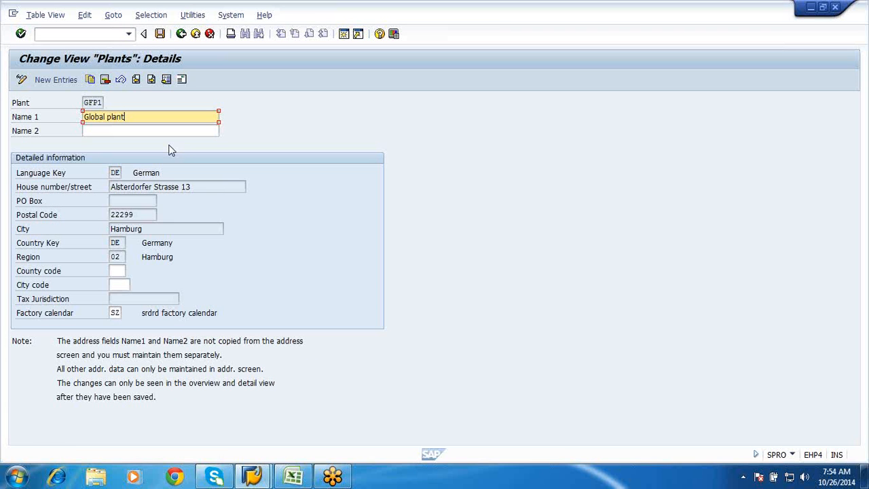
# Open the address of plant GFP1 for editing and enter "Global Plant-1" as the name
pyautogui.click(183, 80)
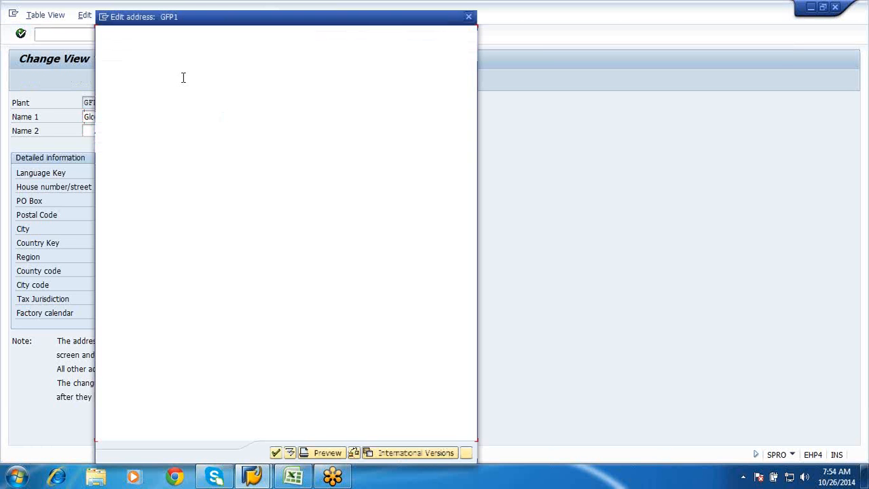
pyautogui.click(255, 68)
pyautogui.press('BackSpace')
pyautogui.press('BackSpace')
pyautogui.press('BackSpace')
pyautogui.press('BackSpace')
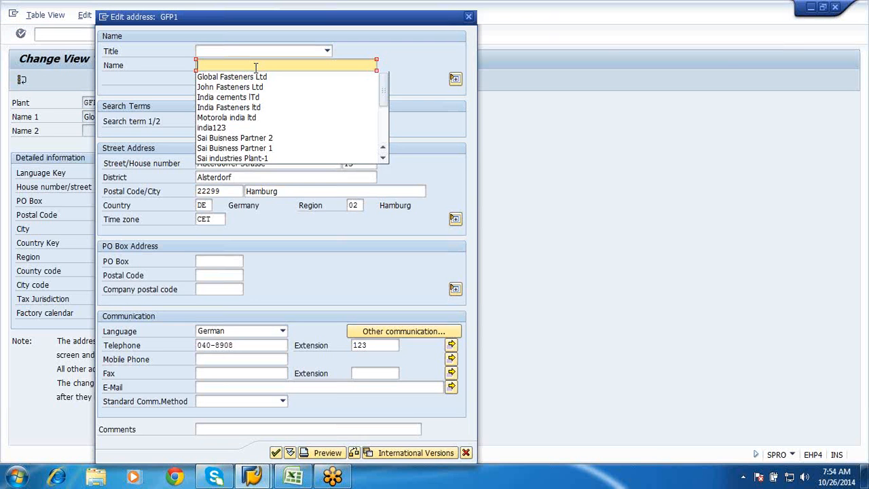
pyautogui.write('Glo')
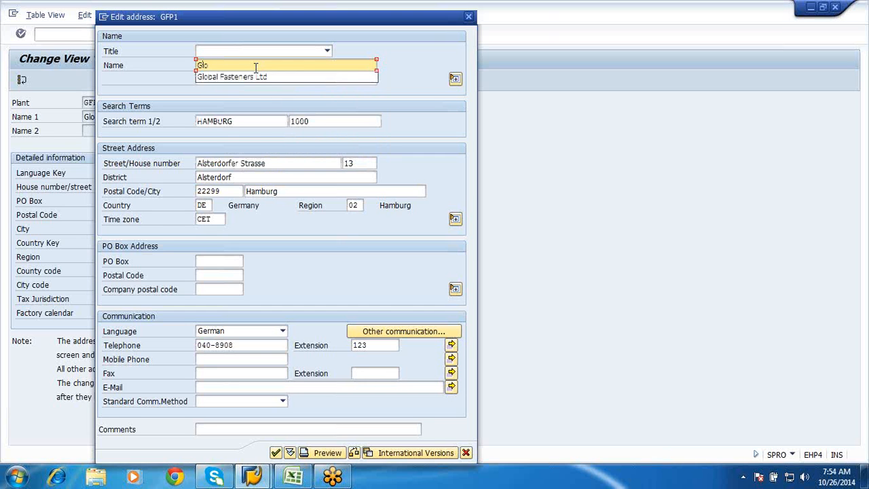
pyautogui.write('bal bl')
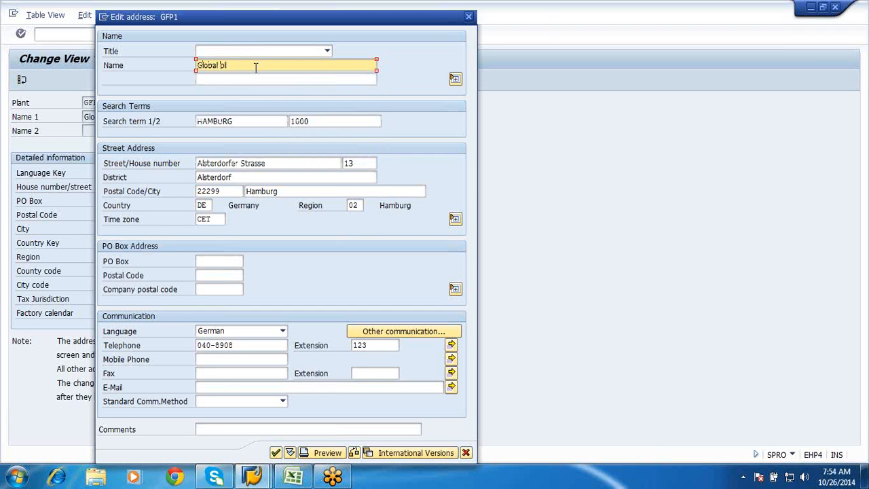
pyautogui.press('BackSpace')
pyautogui.write('Plant-1')
# Set the plant address's first search term to "Global" and clear the second search term
pyautogui.click(241, 118)
pyautogui.press('BackSpace')
pyautogui.press('BackSpace')
pyautogui.press('BackSpace')
pyautogui.press('BackSpace')
pyautogui.press('BackSpace')
pyautogui.press('BackSpace')
pyautogui.press('BackSpace')
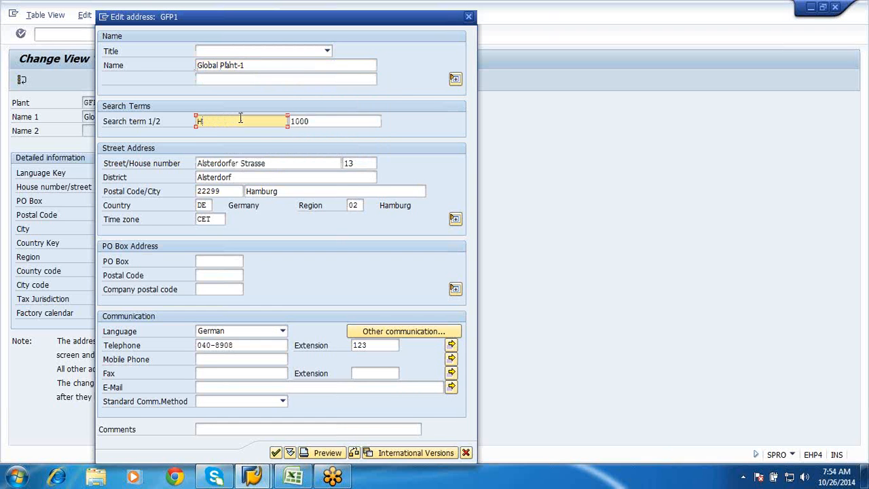
pyautogui.press('Down')
pyautogui.press('Return')
pyautogui.click(334, 122)
pyautogui.press('BackSpace')
pyautogui.press('BackSpace')
pyautogui.press('BackSpace')
pyautogui.press('BackSpace')
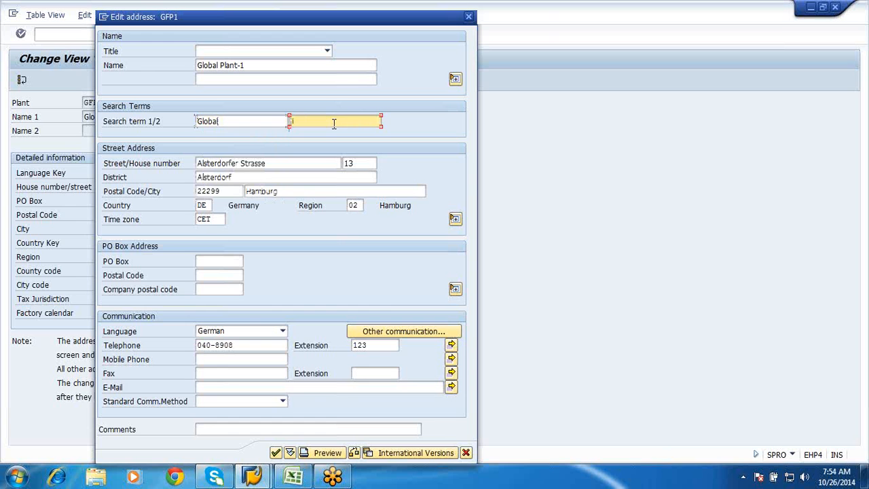
# Replace the district in the plant's street address with "Bangalore"
pyautogui.click(249, 176)
pyautogui.press('BackSpace')
pyautogui.press('BackSpace')
pyautogui.press('BackSpace')
pyautogui.press('BackSpace')
pyautogui.press('BackSpace')
pyautogui.press('BackSpace')
pyautogui.press('BackSpace')
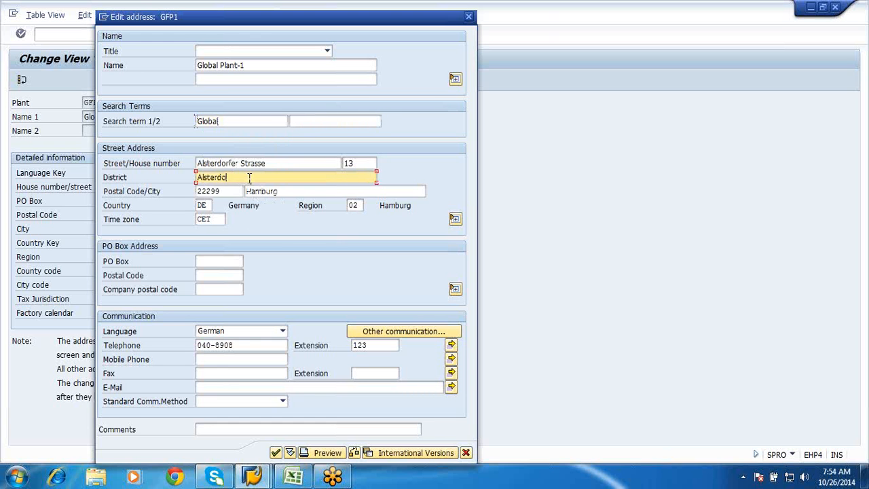
pyautogui.press('BackSpace')
pyautogui.press('BackSpace')
pyautogui.press('BackSpace')
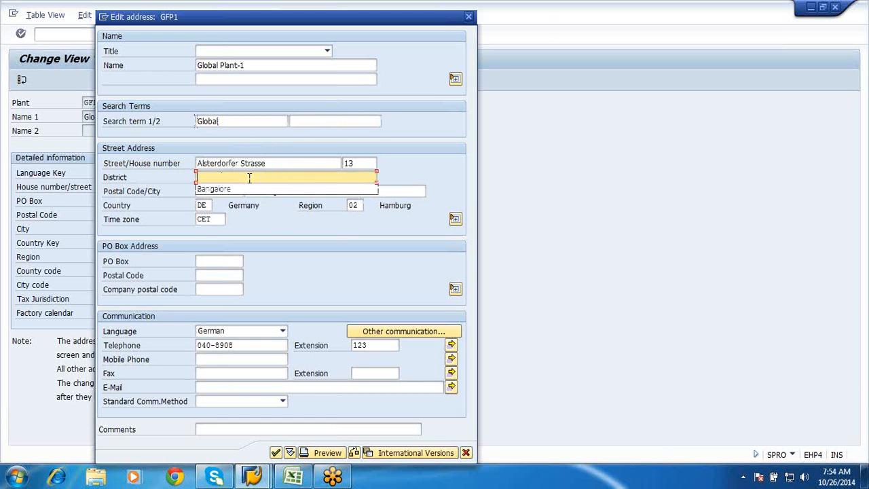
pyautogui.press('Down')
pyautogui.press('Return')
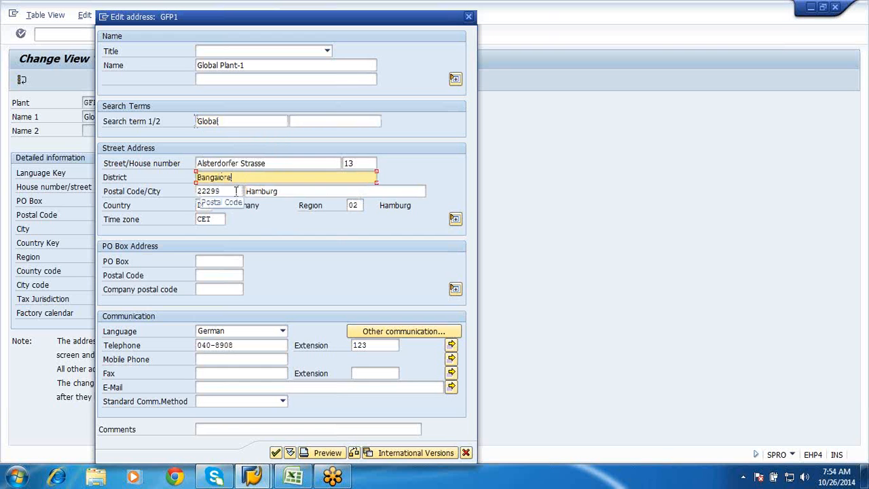
# Set the plant's street address postal code to 222991 and the city to "Bangalore"
pyautogui.click(235, 190)
pyautogui.press('BackSpace')
pyautogui.press('BackSpace')
pyautogui.press('BackSpace')
pyautogui.press('BackSpace')
pyautogui.press('BackSpace')
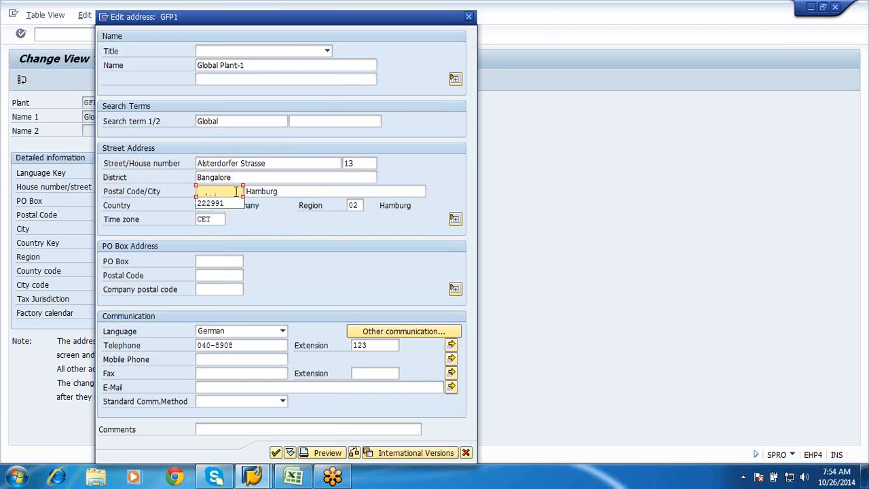
pyautogui.press('Down')
pyautogui.press('Return')
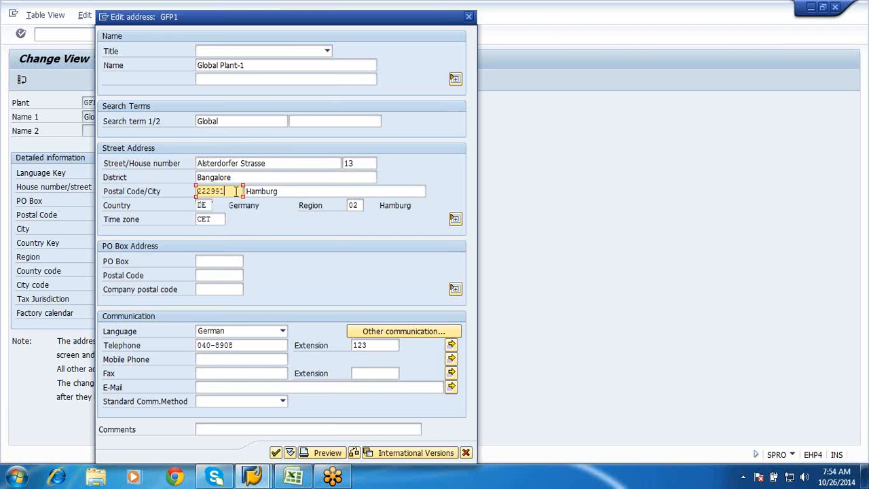
pyautogui.click(293, 190)
pyautogui.press('BackSpace')
pyautogui.press('BackSpace')
pyautogui.press('BackSpace')
pyautogui.press('BackSpace')
pyautogui.press('BackSpace')
pyautogui.press('BackSpace')
pyautogui.press('BackSpace')
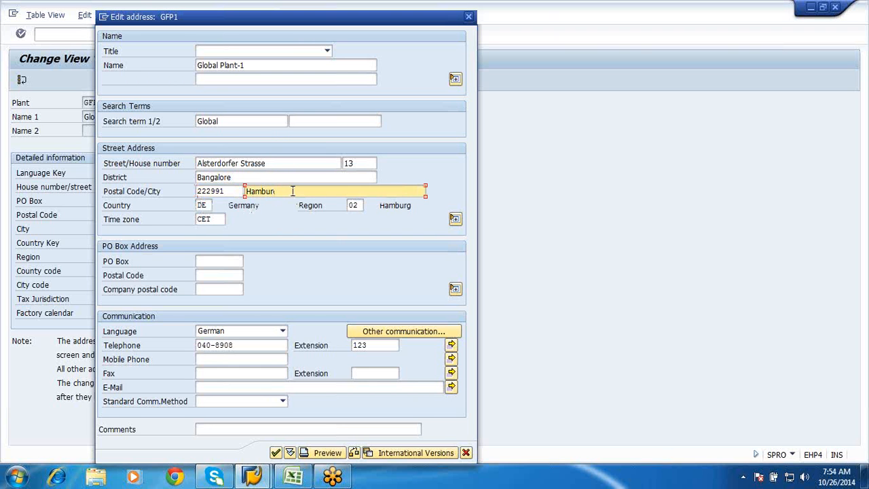
pyautogui.press('Down')
pyautogui.press('Return')
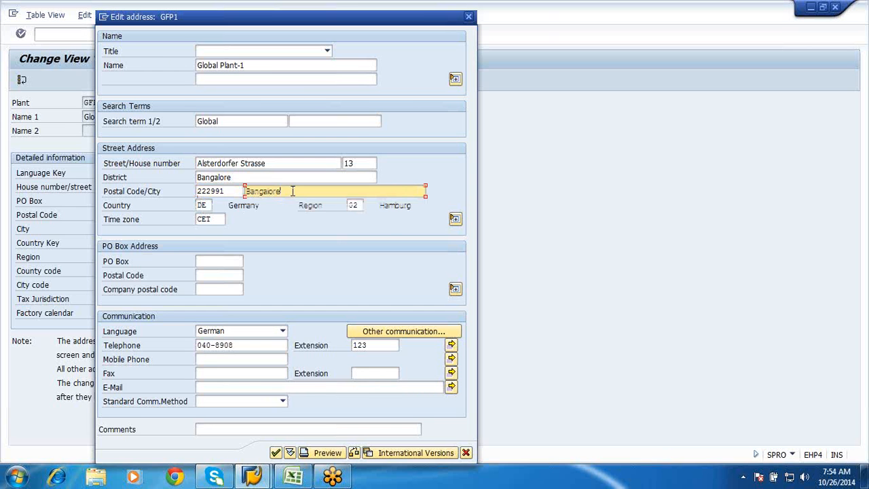
# Set the plant's street address country to "in" and the region to 10
pyautogui.press('Tab')
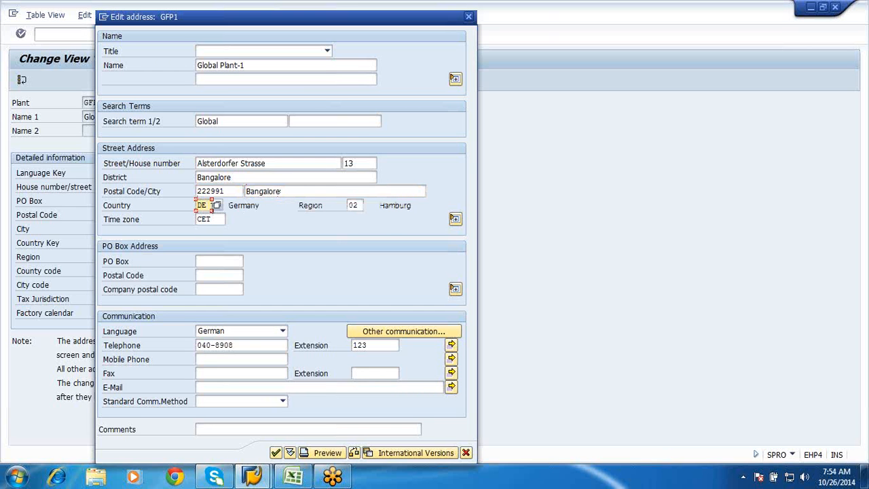
pyautogui.press('BackSpace')
pyautogui.click(203, 217)
pyautogui.click(358, 204)
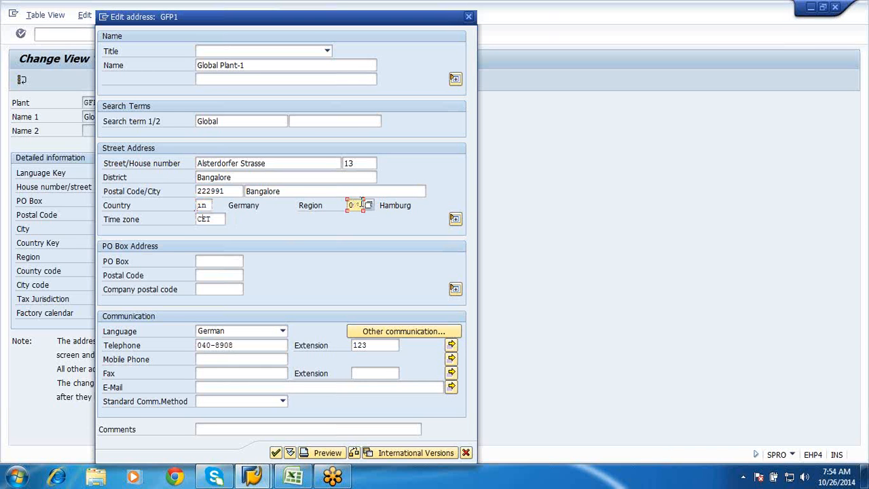
pyautogui.press('BackSpace')
pyautogui.write('10')
# Fill in the plant's PO box address with PO box 123456 and postal code 5600070
pyautogui.click(217, 259)
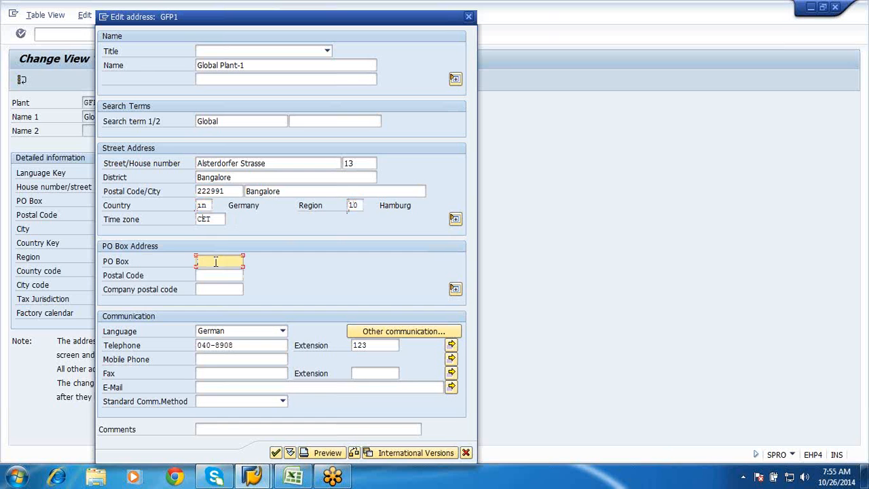
pyautogui.write('1')
pyautogui.click(214, 273)
pyautogui.write('56')
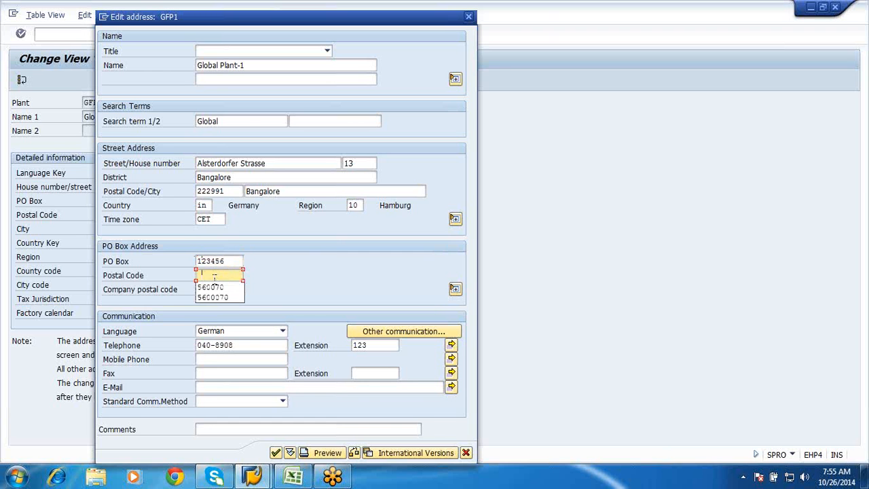
pyautogui.click(213, 296)
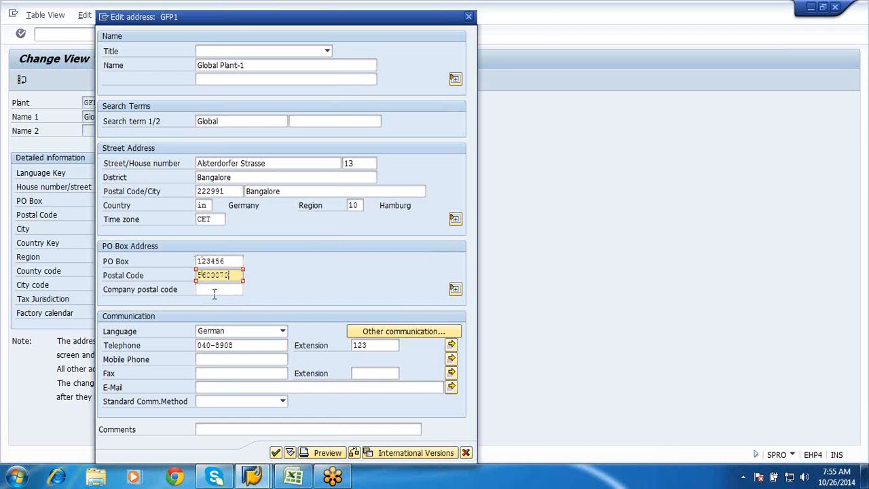
# Set the plant's communication language to English and submit the edited address
pyautogui.click(283, 334)
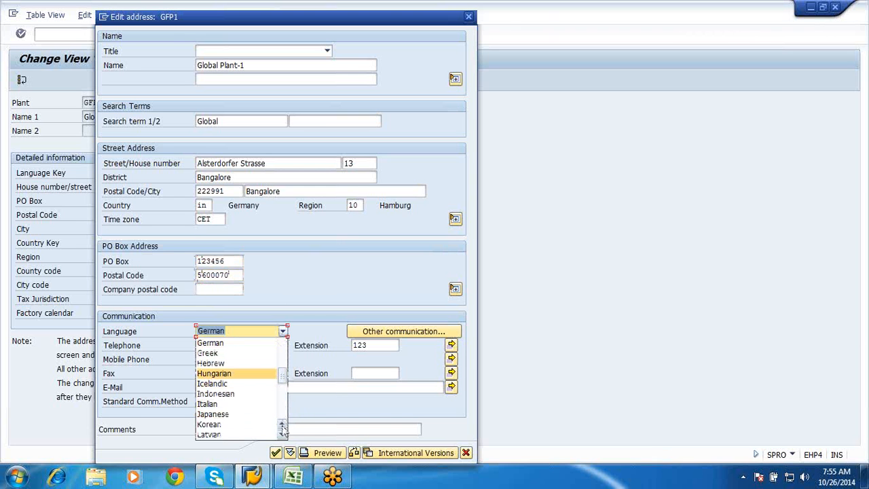
pyautogui.scroll(4, 283, 429)
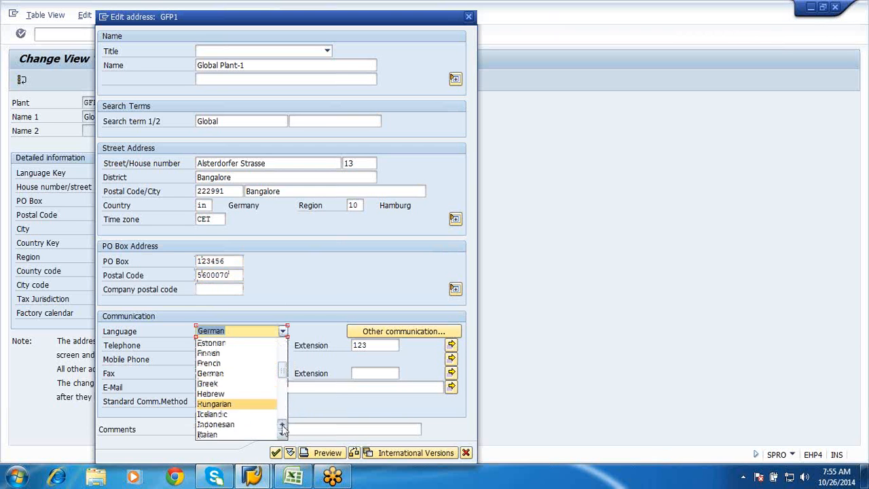
pyautogui.click(224, 343)
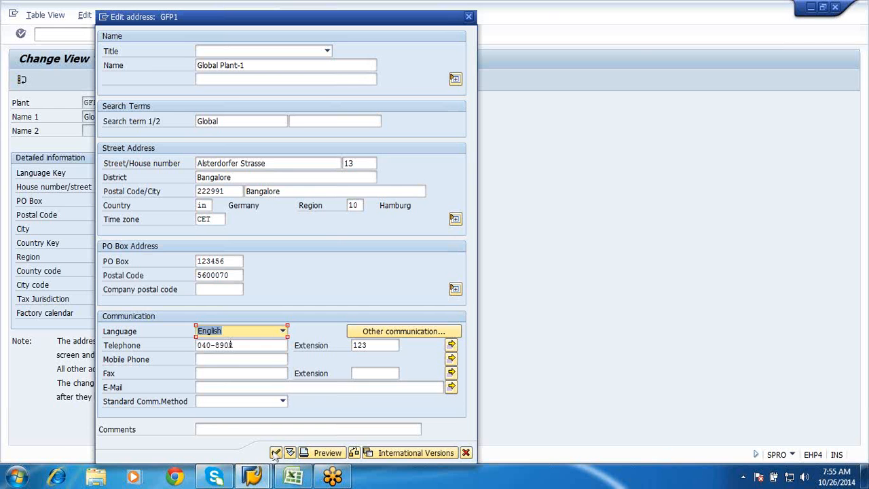
pyautogui.click(276, 452)
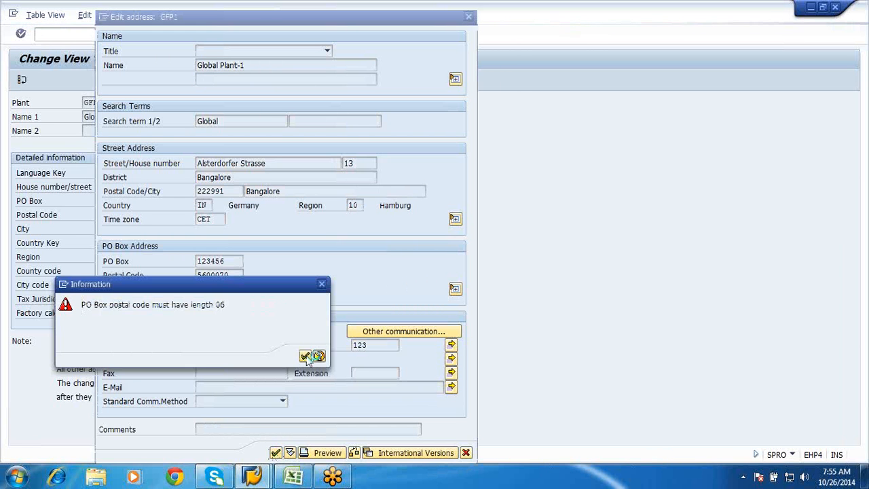
# Correct the plant's PO box postal code to 560007 and submit the address
pyautogui.click(306, 357)
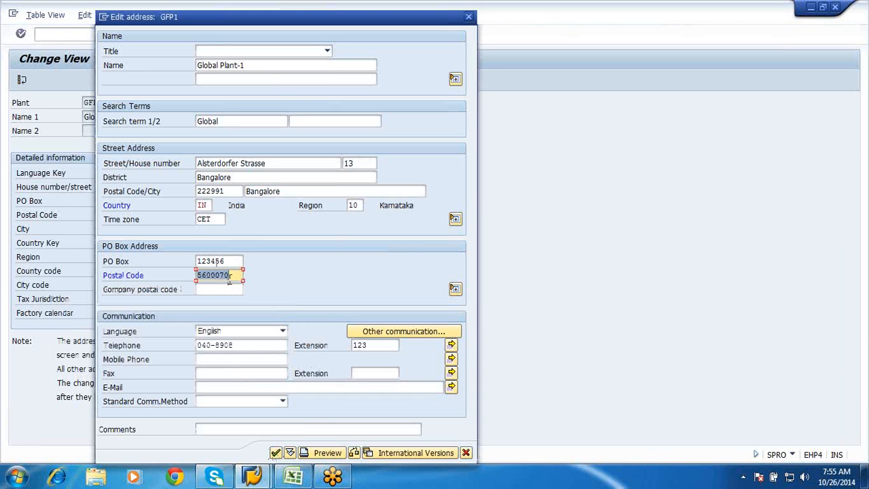
pyautogui.press('BackSpace')
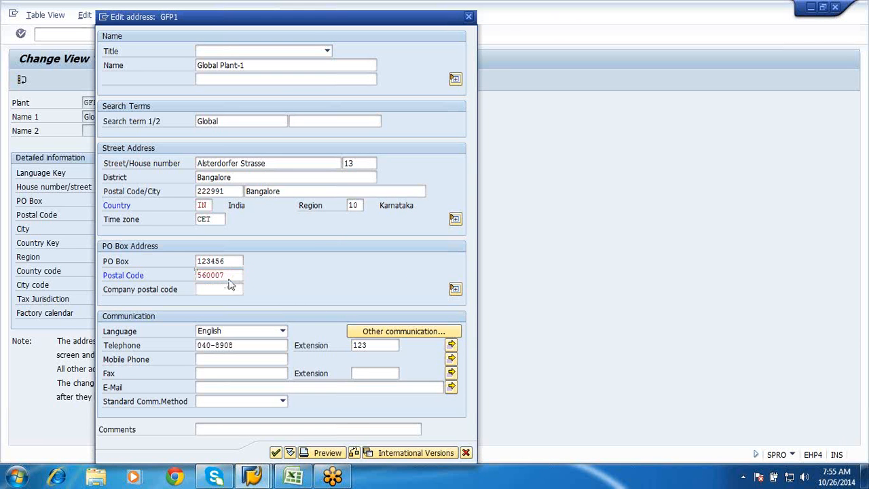
pyautogui.press('Return')
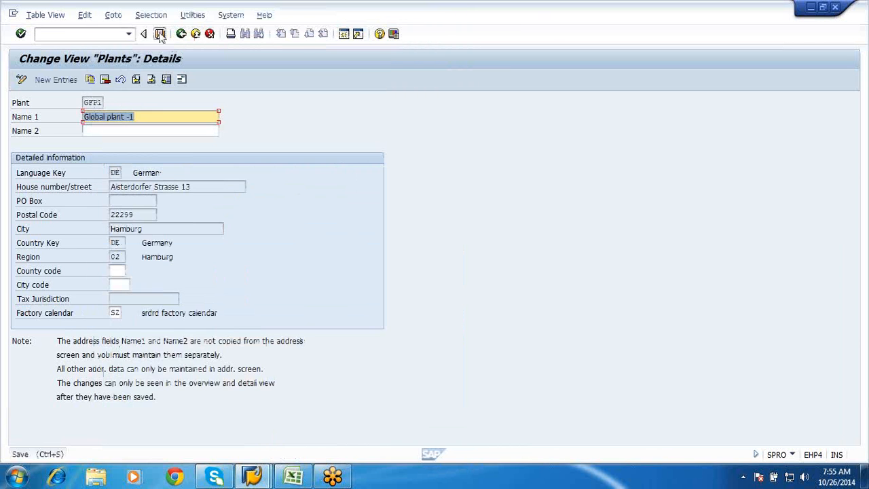
# Save plant GFP1 under the "Creation of Company" customizing request and return to the IMG structure
pyautogui.click(160, 34)
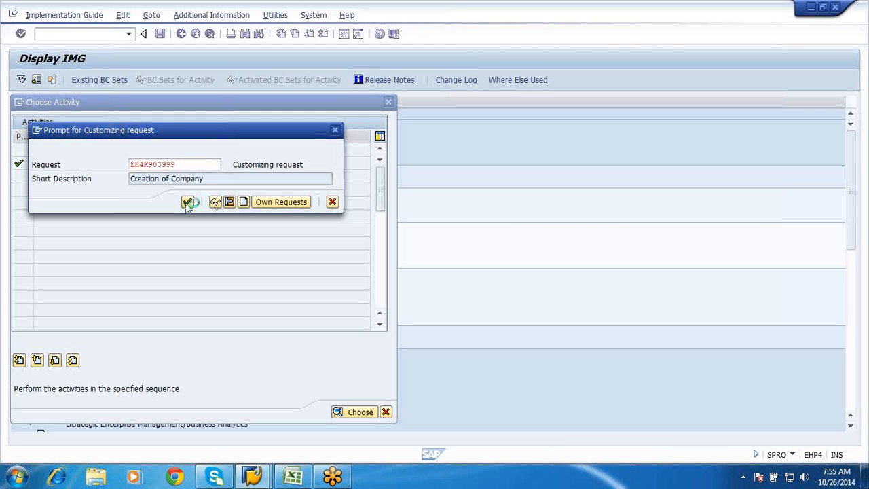
pyautogui.click(187, 202)
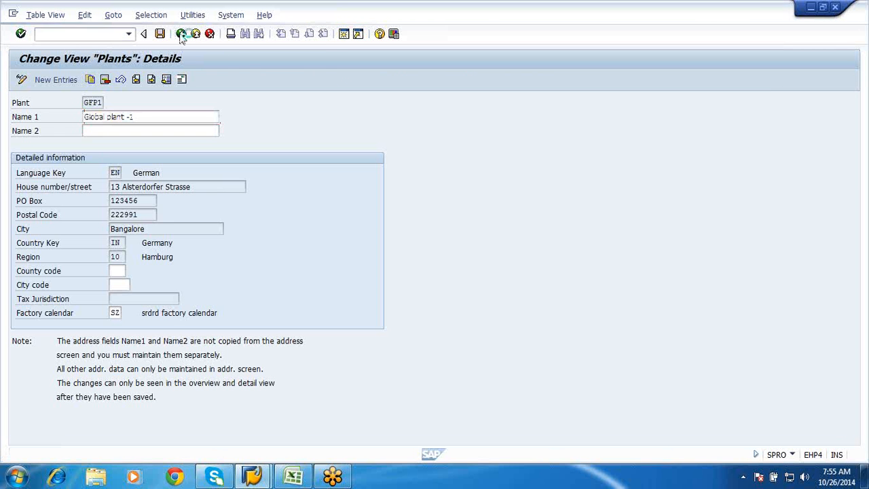
pyautogui.click(181, 35)
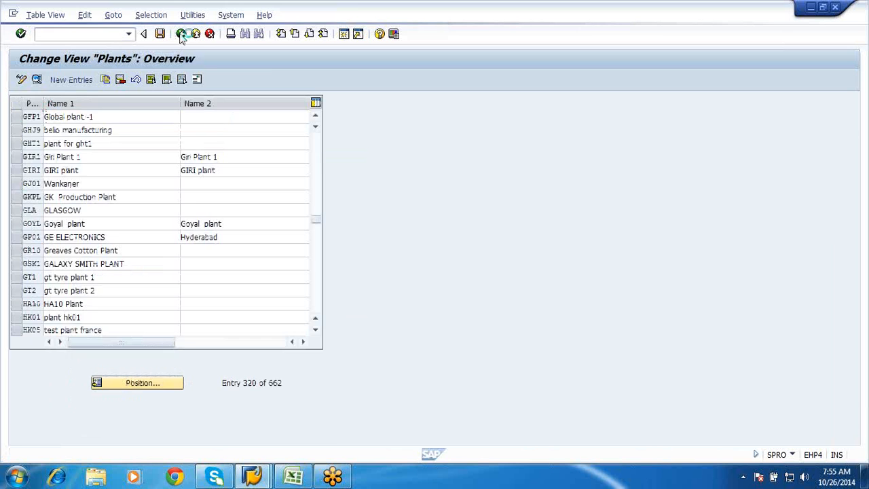
pyautogui.click(181, 35)
pyautogui.click(389, 413)
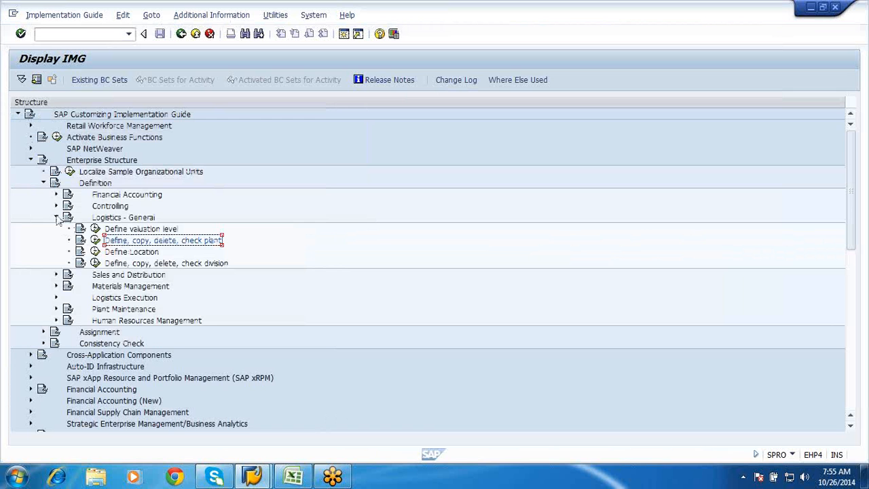
# Open storage location maintenance under Materials Management in the enterprise structure definition, with plant gfp1 as the work area
pyautogui.click(57, 217)
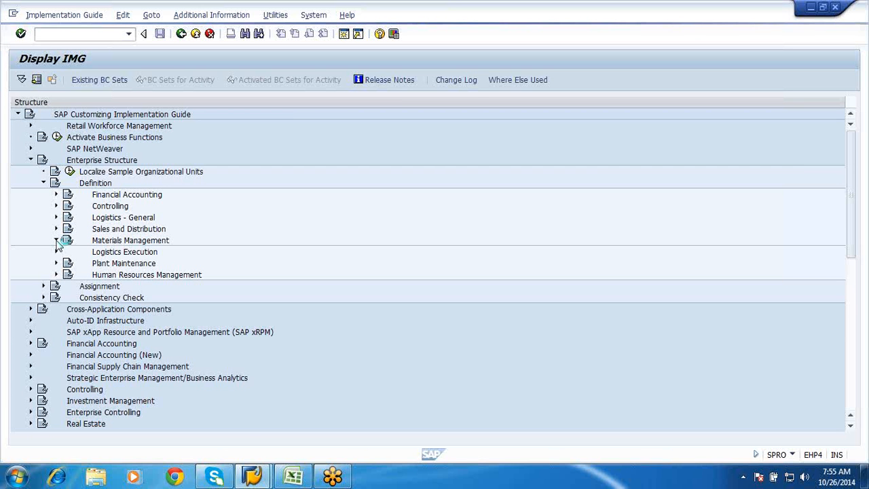
pyautogui.click(57, 241)
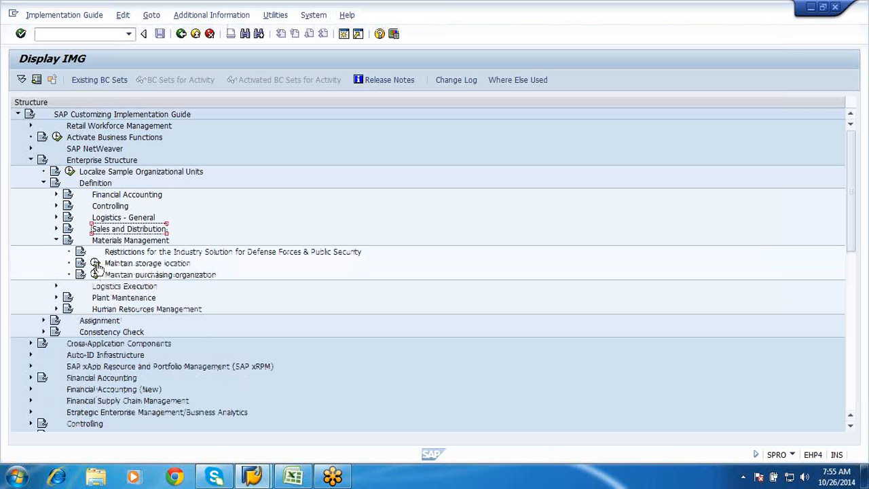
pyautogui.click(96, 265)
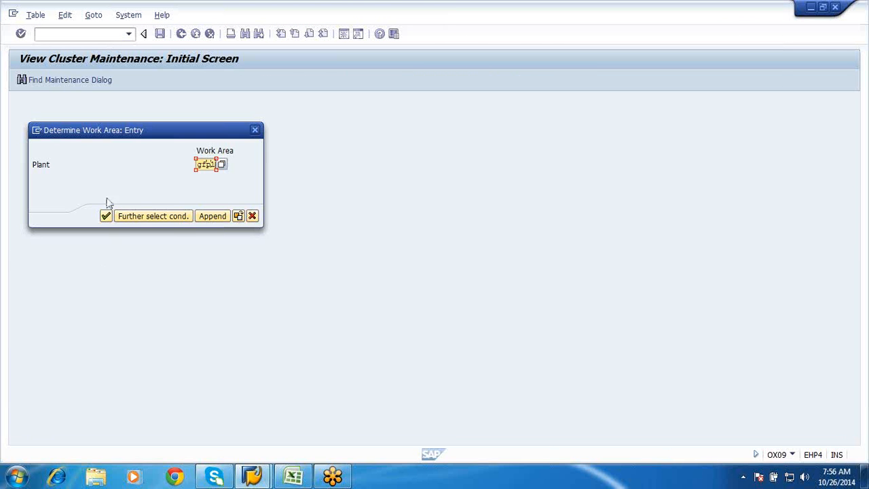
pyautogui.click(105, 215)
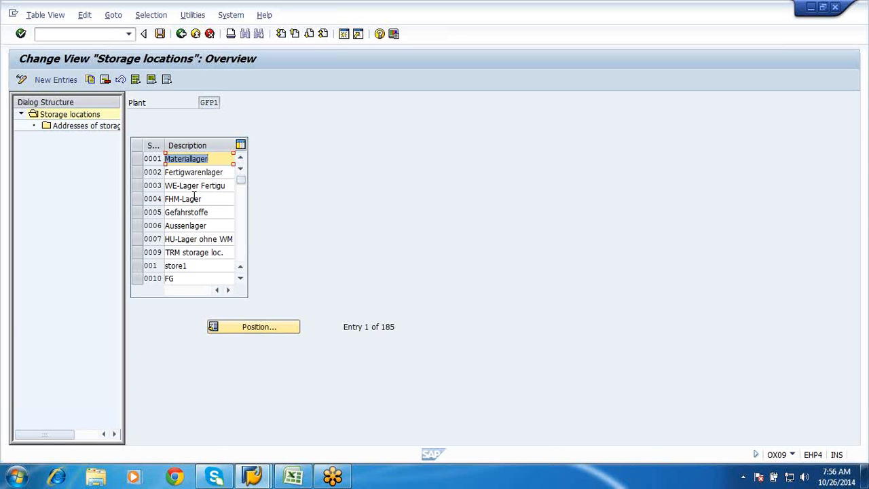
# Delete all storage locations of plant GFP1 including dependent entries, save to the customizing request, and leave the view
pyautogui.click(136, 80)
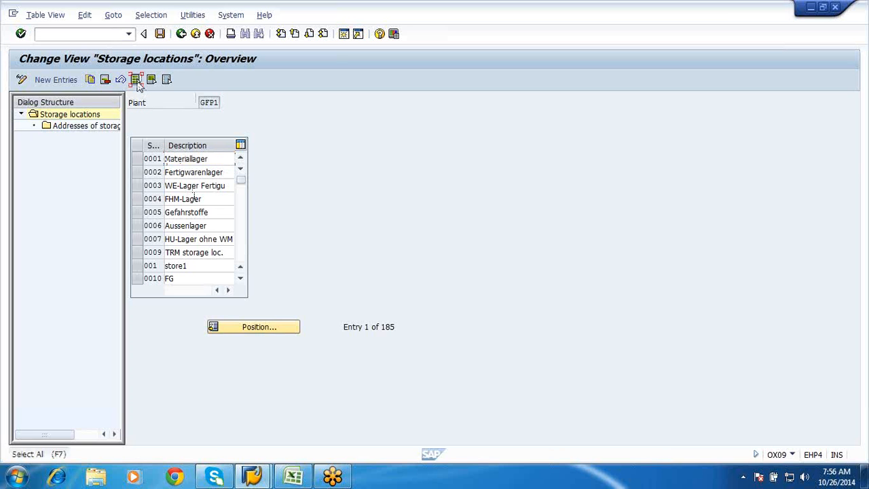
pyautogui.click(104, 80)
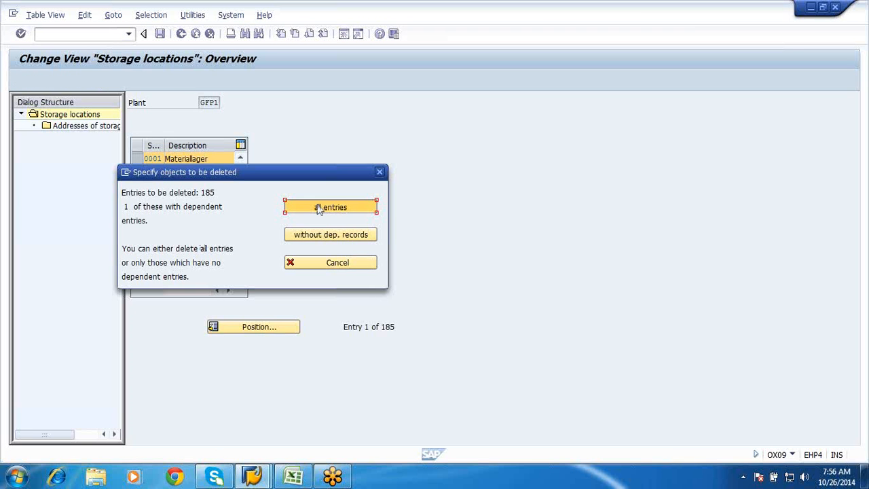
pyautogui.click(319, 207)
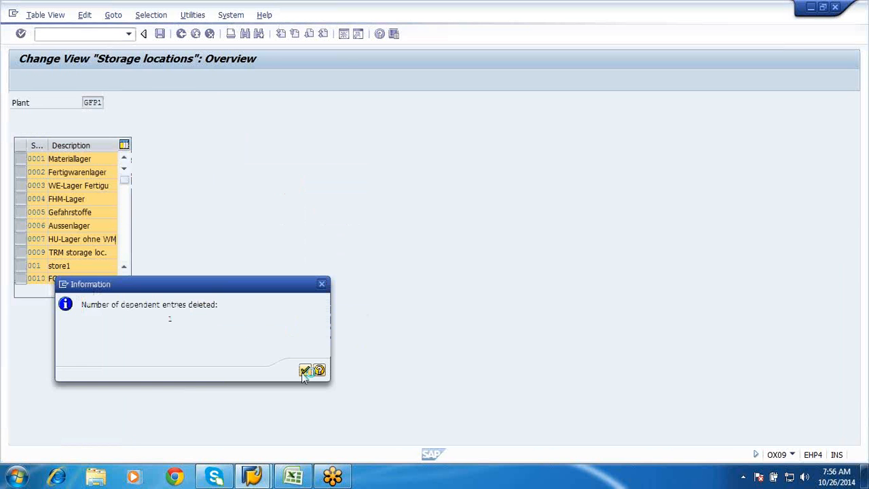
pyautogui.click(304, 371)
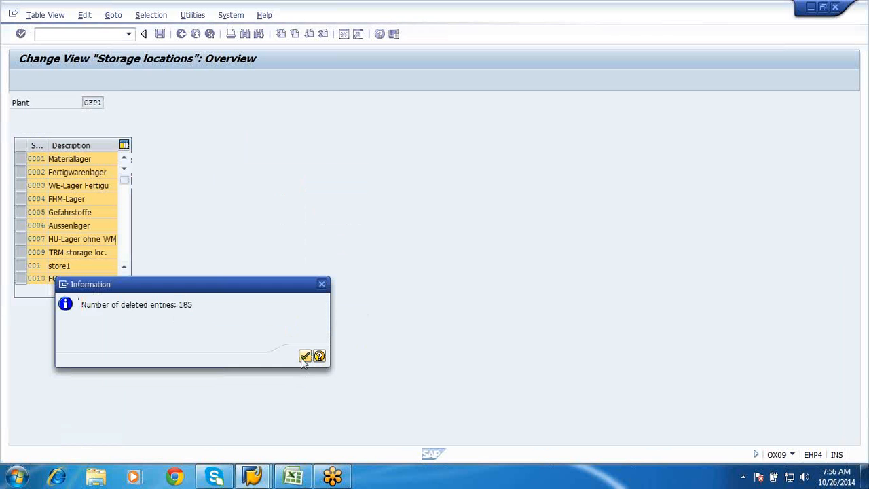
pyautogui.click(304, 357)
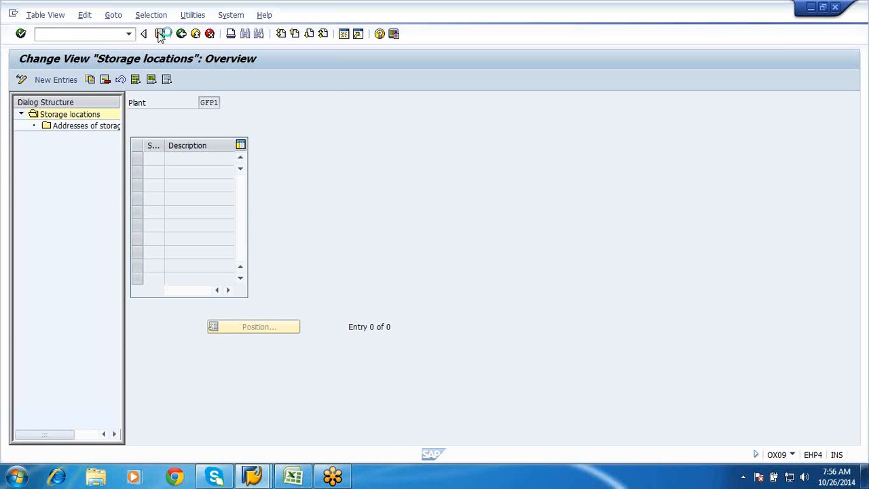
pyautogui.click(188, 215)
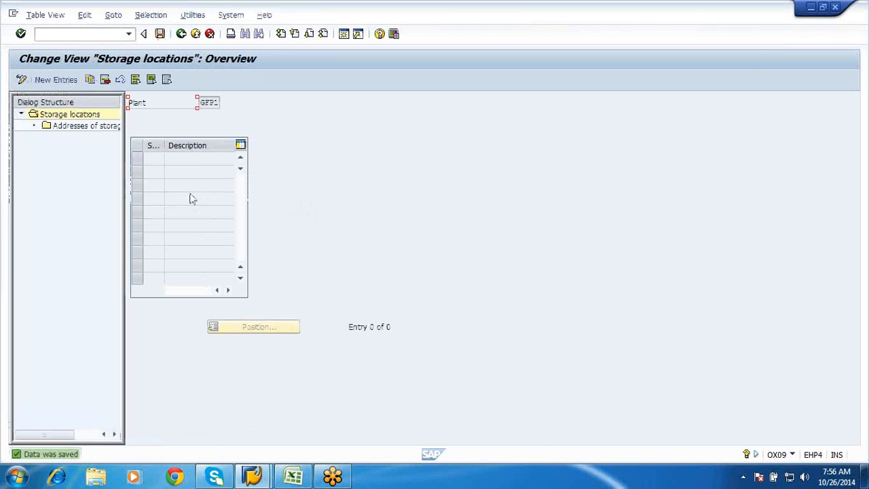
pyautogui.click(182, 35)
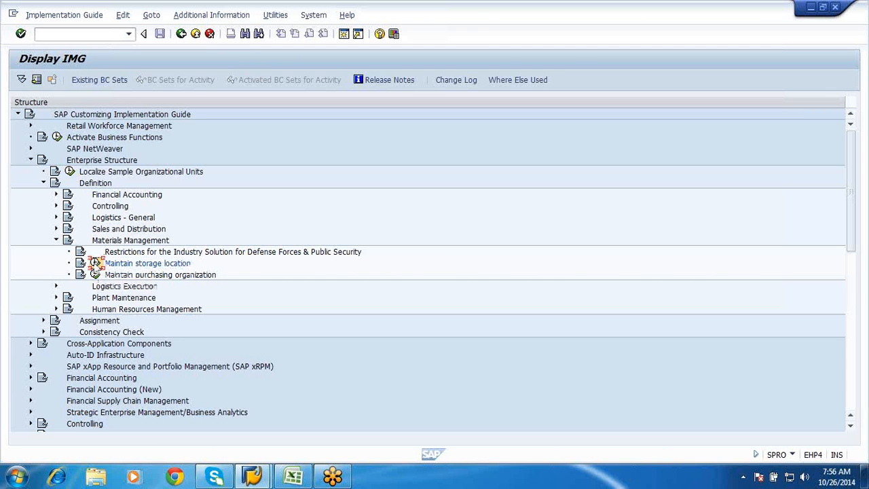
# Reopen storage location maintenance for plant GFP1 and add new storage location GFRM with the description "Raw Matrl stor"
pyautogui.click(95, 263)
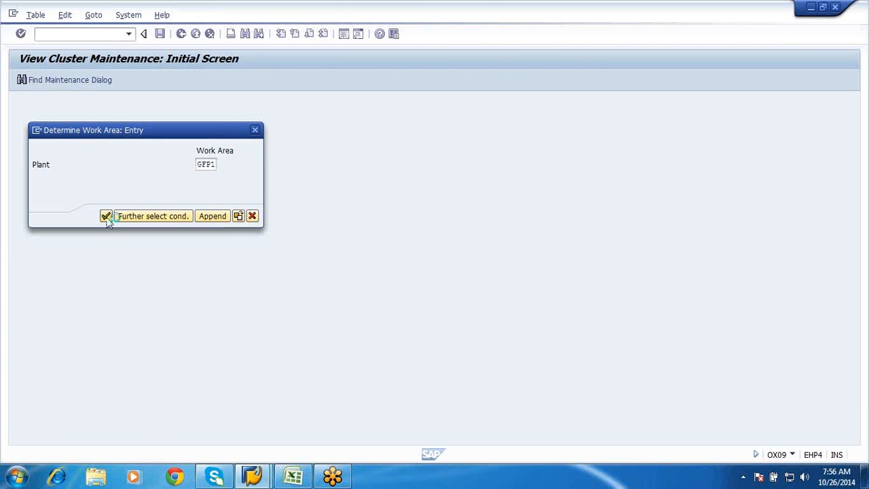
pyautogui.click(106, 217)
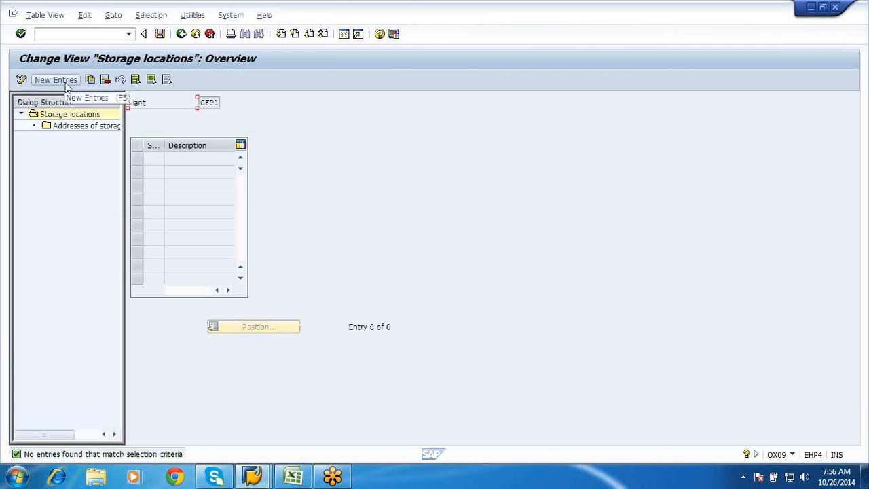
pyautogui.click(66, 84)
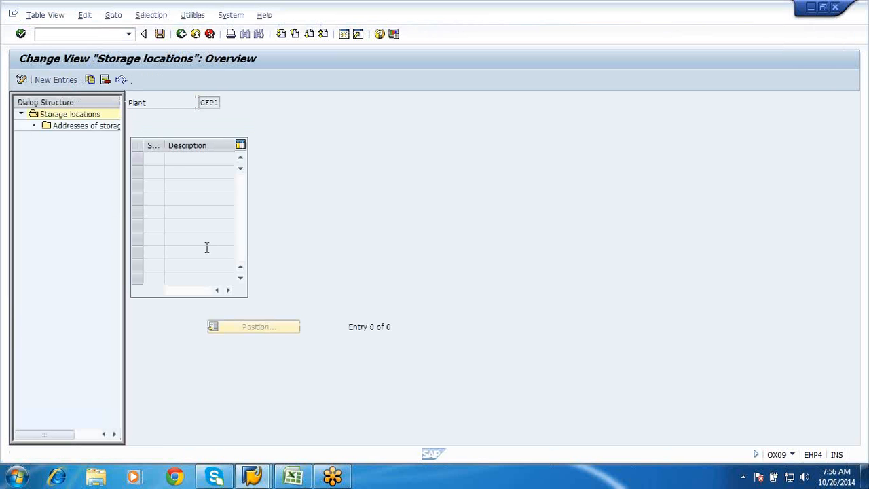
pyautogui.write('GFRM')
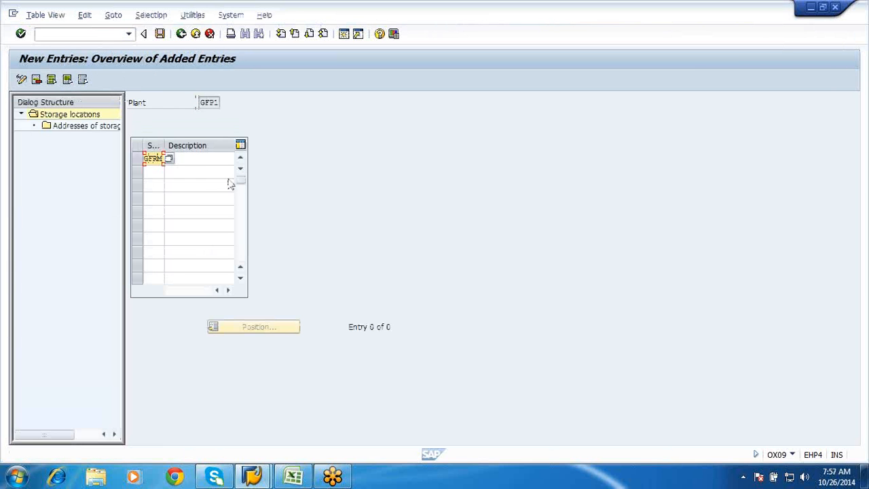
pyautogui.click(207, 157)
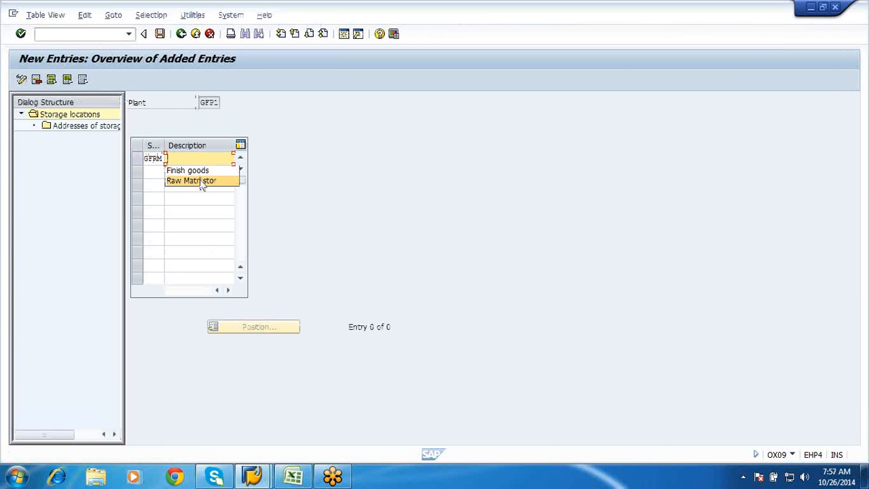
pyautogui.click(196, 181)
# Add a second storage location GFFG with the description "Finish goods"
pyautogui.click(151, 171)
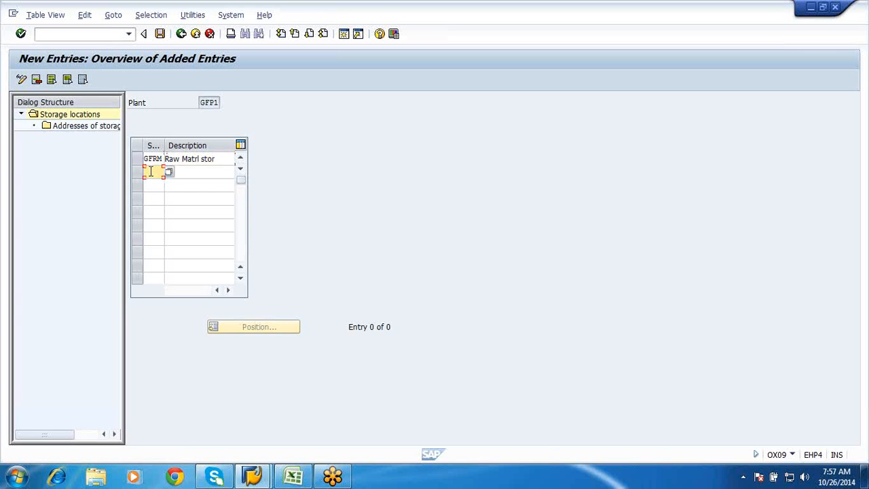
pyautogui.write('GFFG')
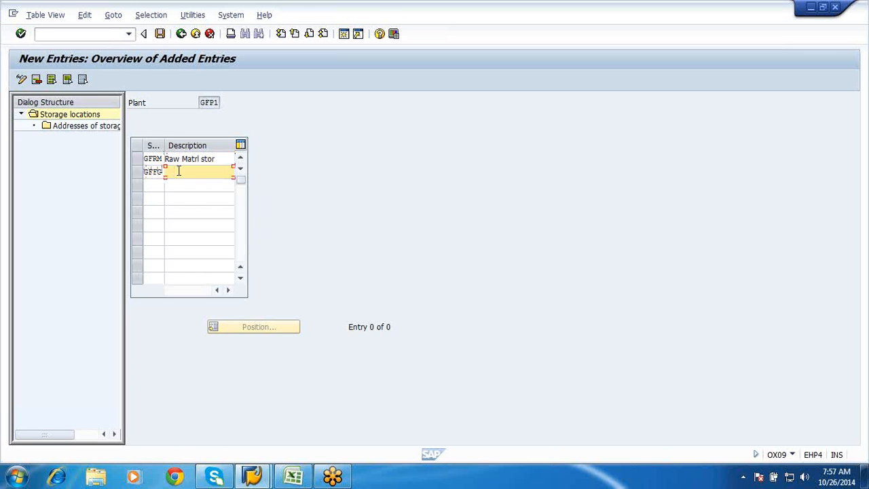
pyautogui.click(178, 171)
pyautogui.click(179, 184)
# Save the new storage locations to the customizing request and return to the IMG structure
pyautogui.click(160, 39)
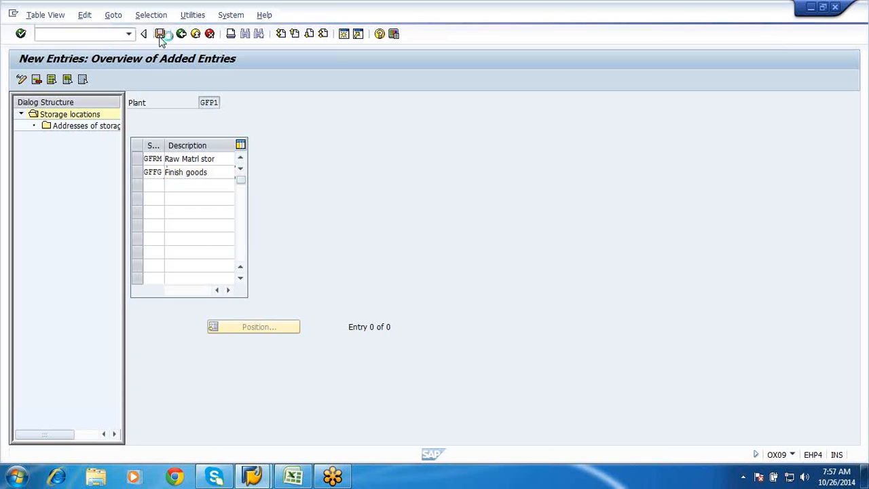
pyautogui.click(187, 215)
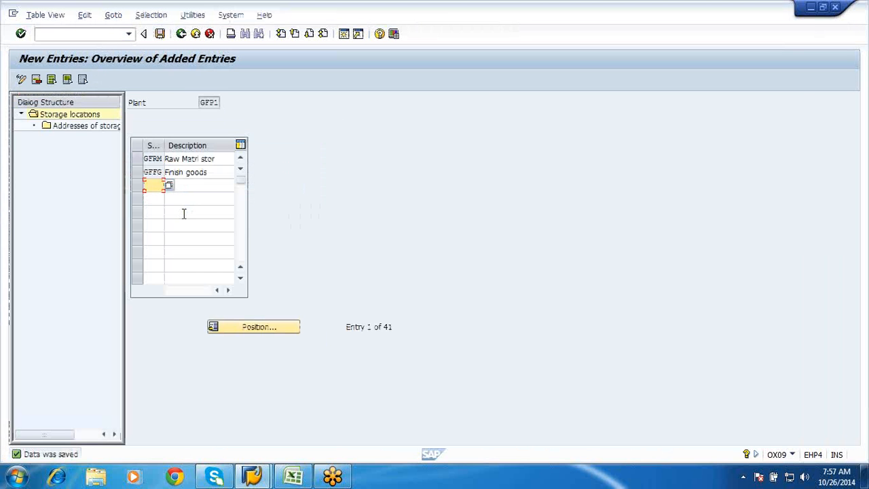
pyautogui.click(182, 34)
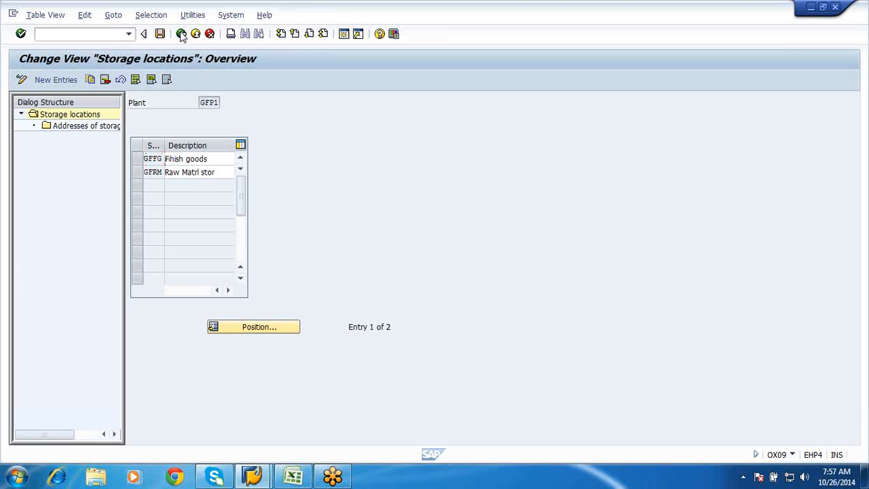
pyautogui.click(181, 34)
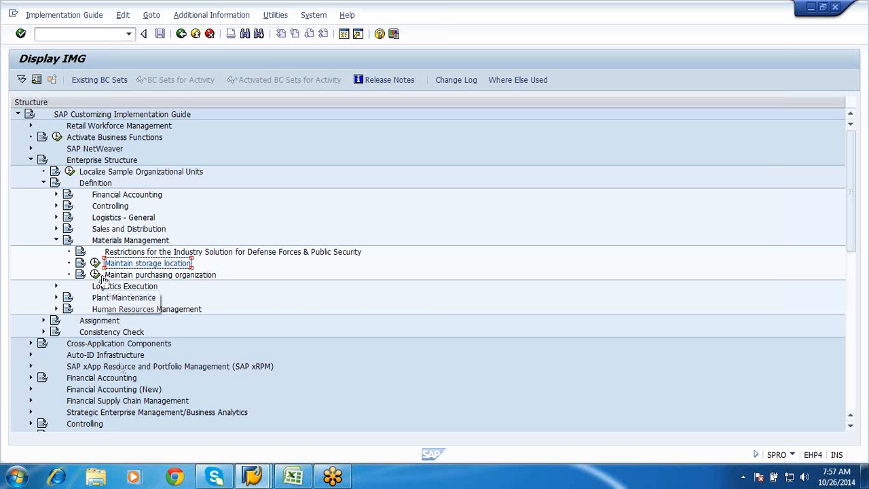
# Create purchasing organization GFPO with the description "Global Porg" and save it under the "Creation of Company" customizing request
pyautogui.click(95, 275)
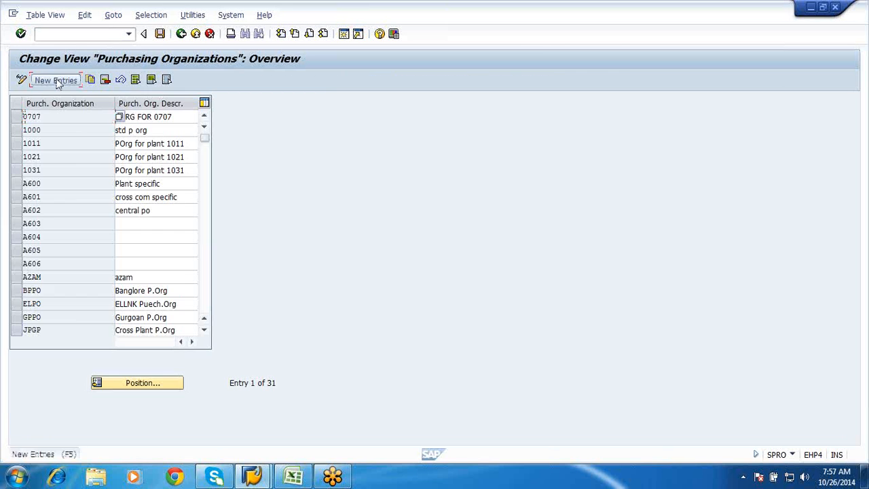
pyautogui.click(57, 81)
pyautogui.write('GFFO')
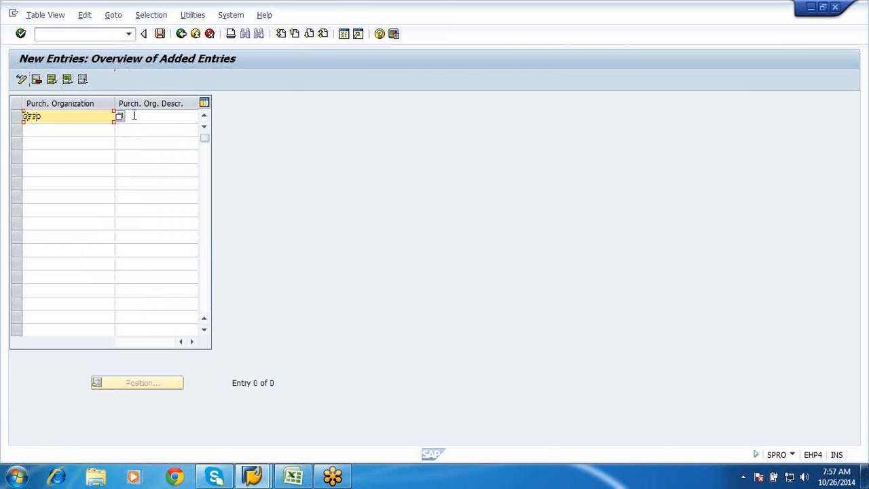
pyautogui.click(134, 116)
pyautogui.write('Global')
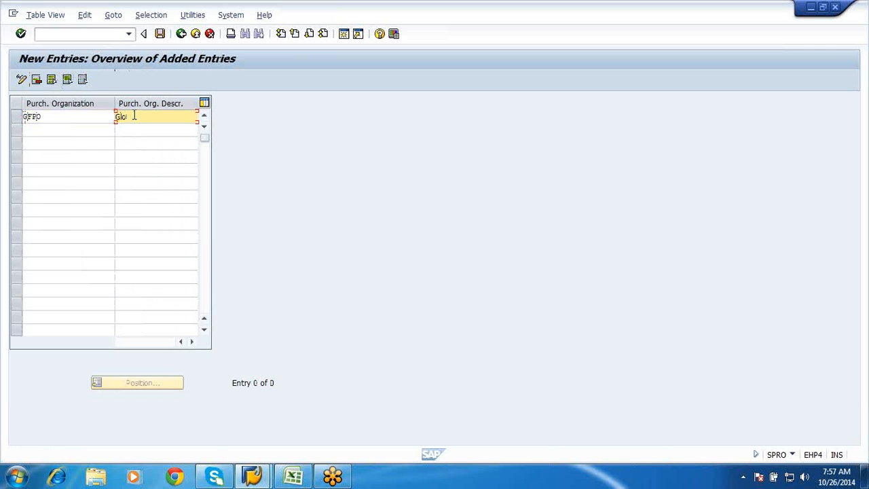
pyautogui.write(' Porg')
pyautogui.click(160, 34)
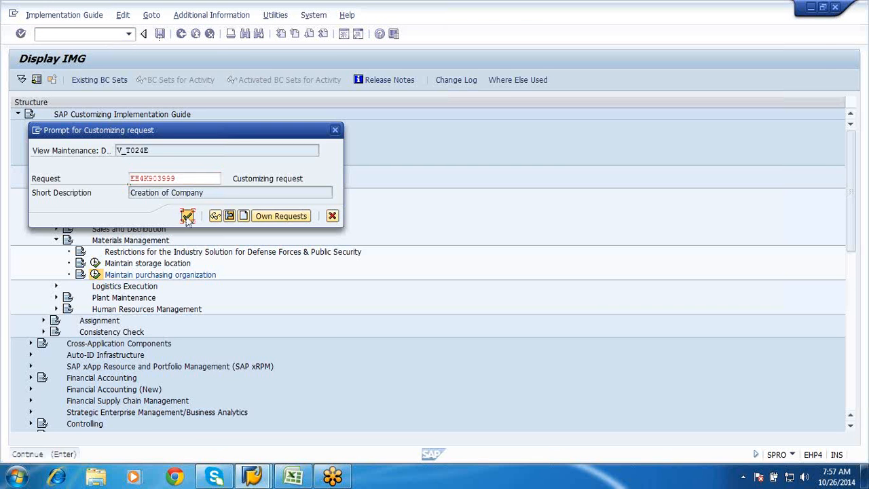
pyautogui.click(188, 217)
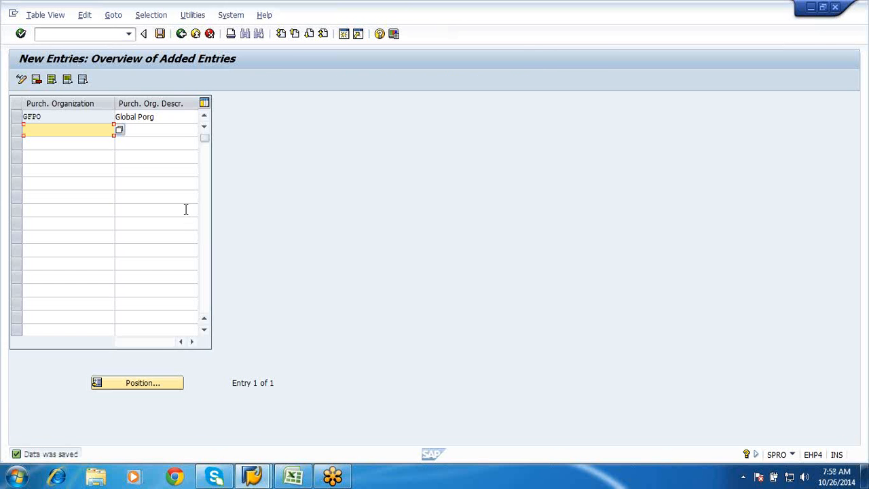
# Return to the IMG structure and open Assign company code to company under Enterprise Structure > Assignment > Financial Accounting
pyautogui.click(181, 34)
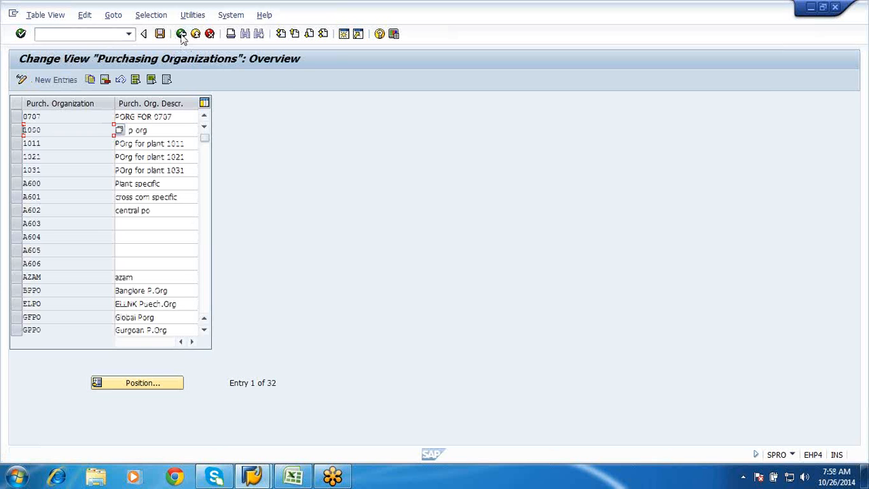
pyautogui.click(181, 34)
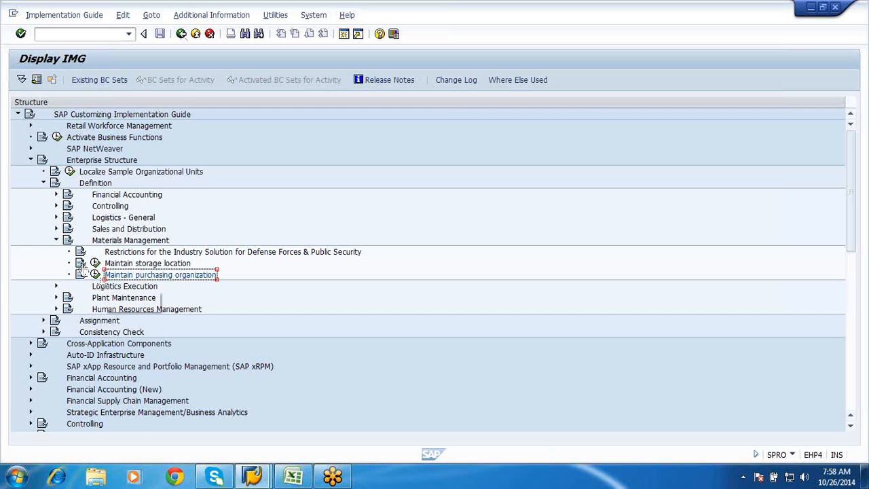
pyautogui.click(56, 240)
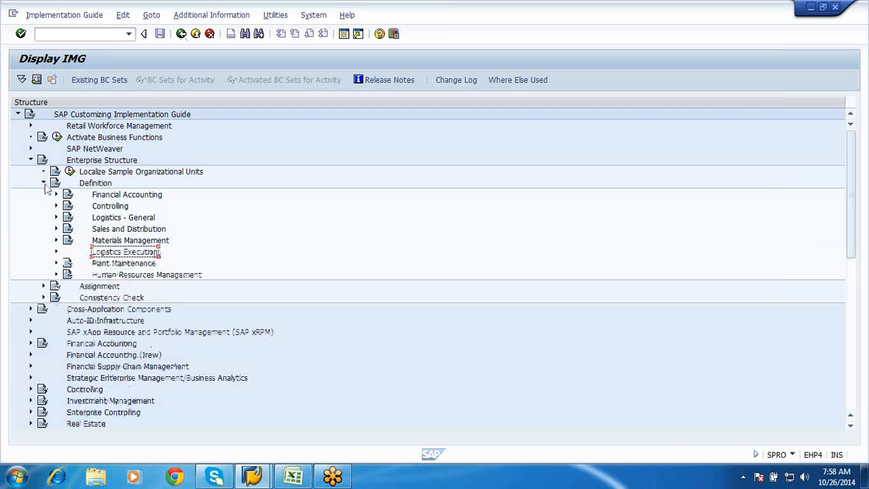
pyautogui.click(43, 183)
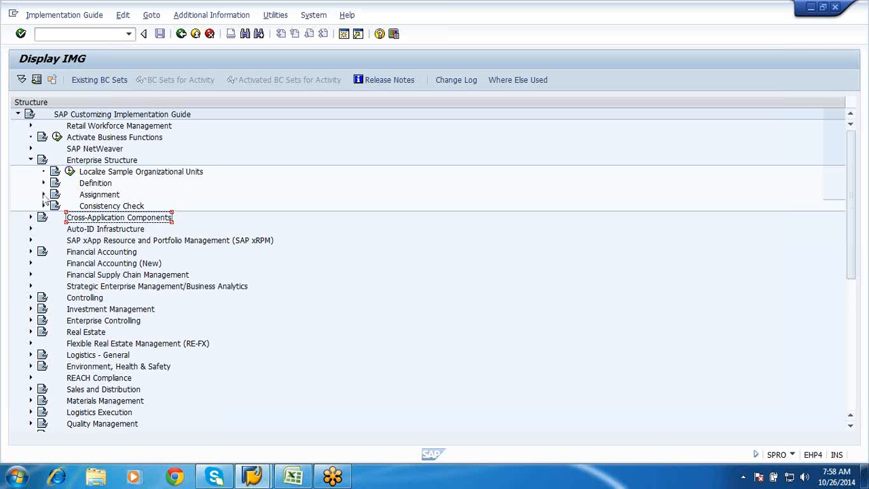
pyautogui.click(44, 195)
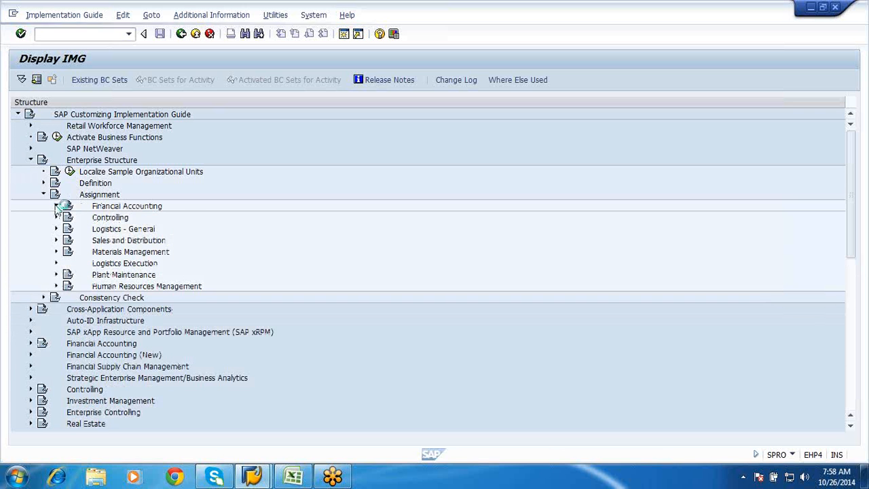
pyautogui.click(57, 206)
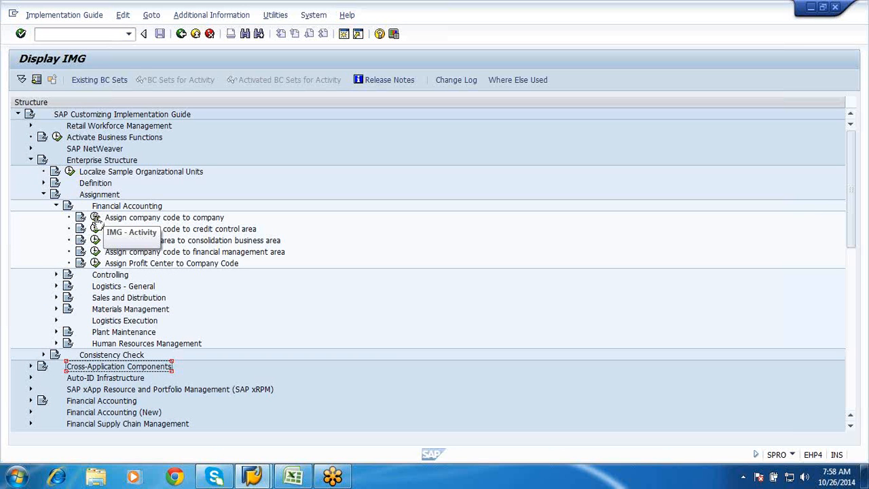
pyautogui.click(95, 217)
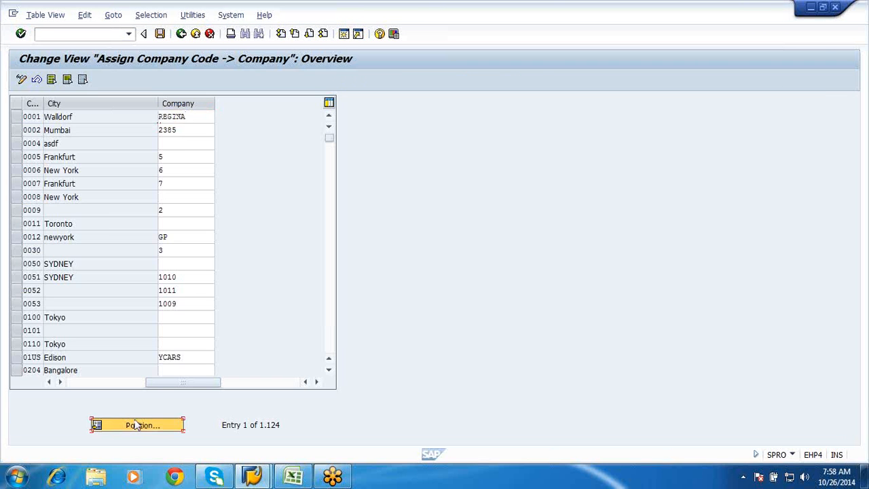
# Find company code GF01, assign it to company GF00, and save under the "Creation of Company" customizing request
pyautogui.click(136, 425)
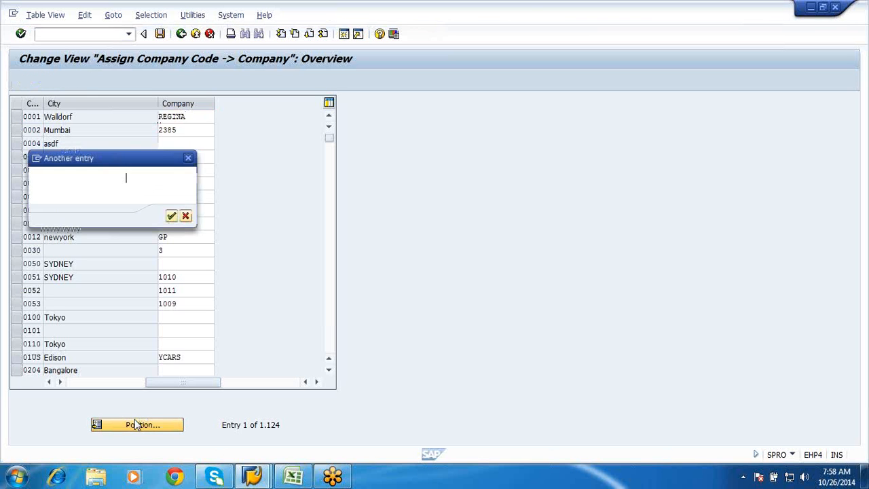
pyautogui.press('Return')
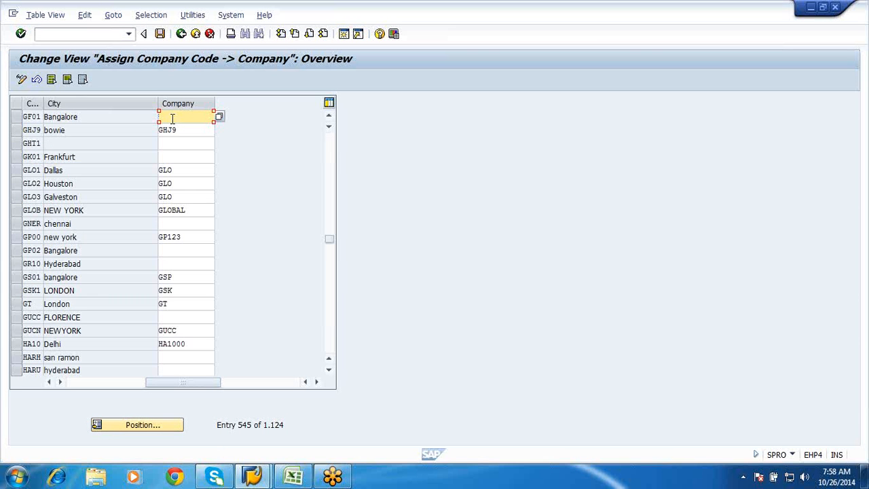
pyautogui.write('GF001')
pyautogui.click(160, 33)
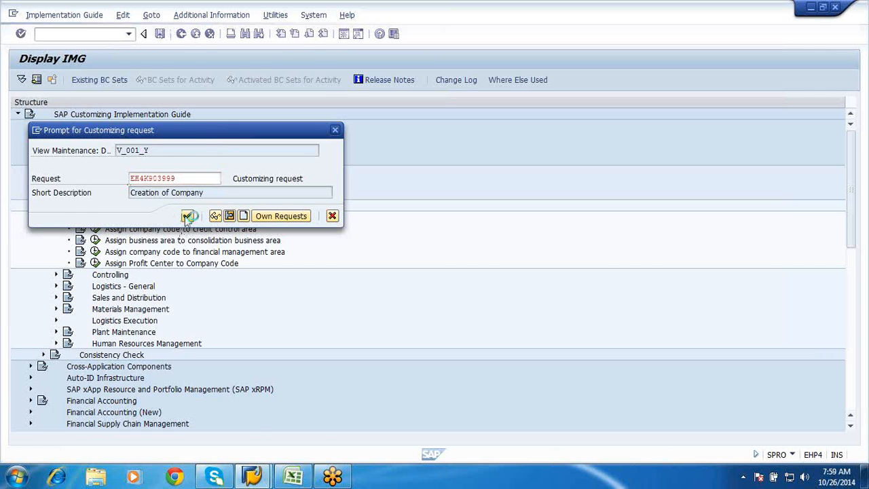
pyautogui.click(189, 216)
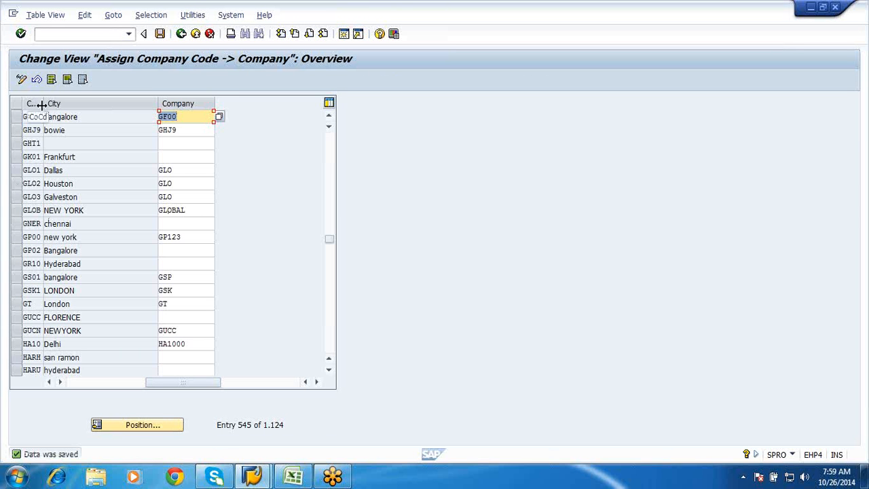
# Widen the company code column to fit its heading, save again and return to the IMG structure
pyautogui.moveTo(41, 104); pyautogui.dragTo(70, 122)
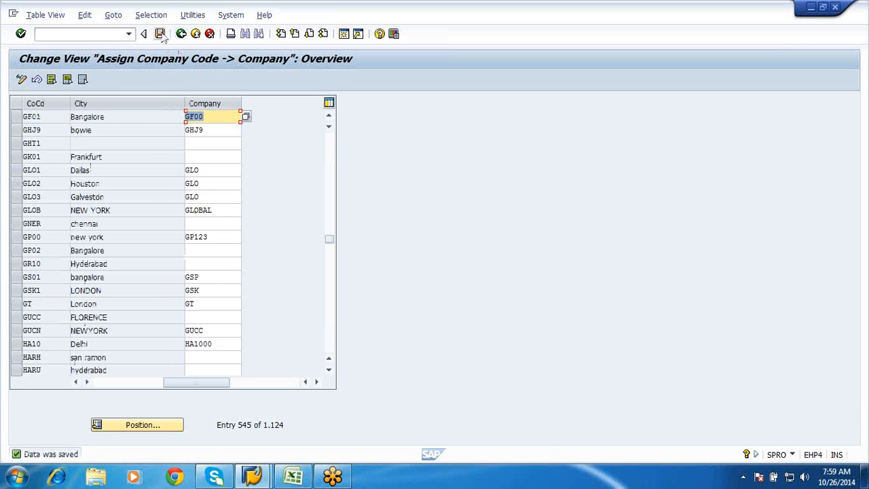
pyautogui.click(161, 34)
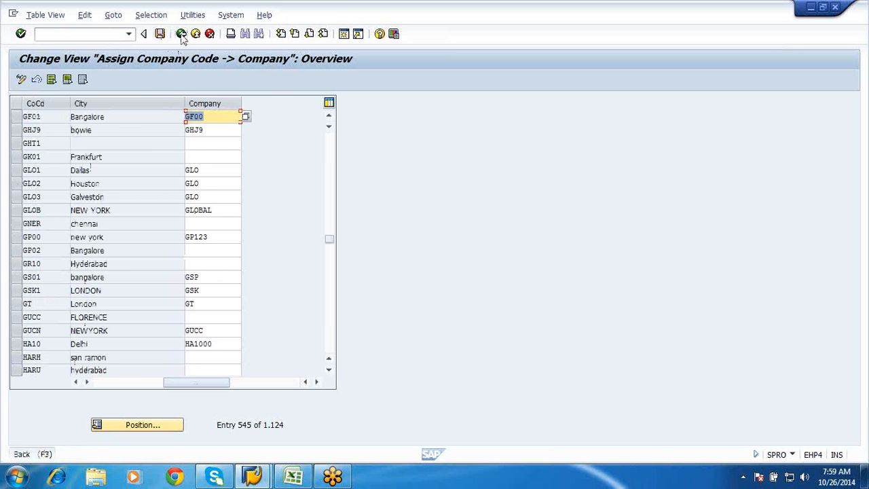
pyautogui.click(181, 34)
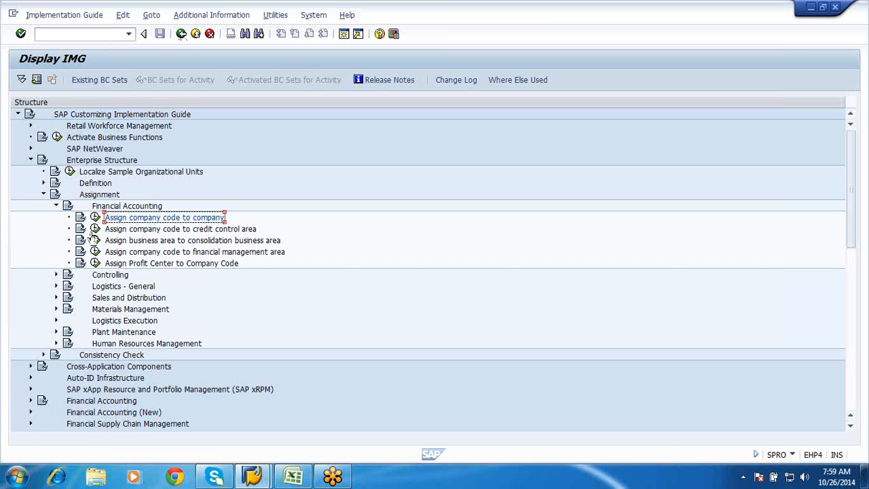
# Open Assign plant to company code under the Logistics - General assignments and position the list on plant GFP1
pyautogui.click(56, 206)
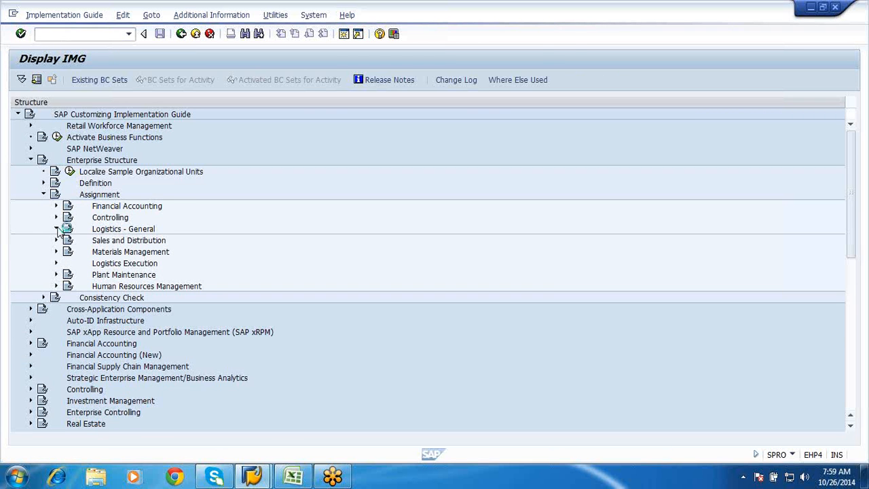
pyautogui.click(56, 229)
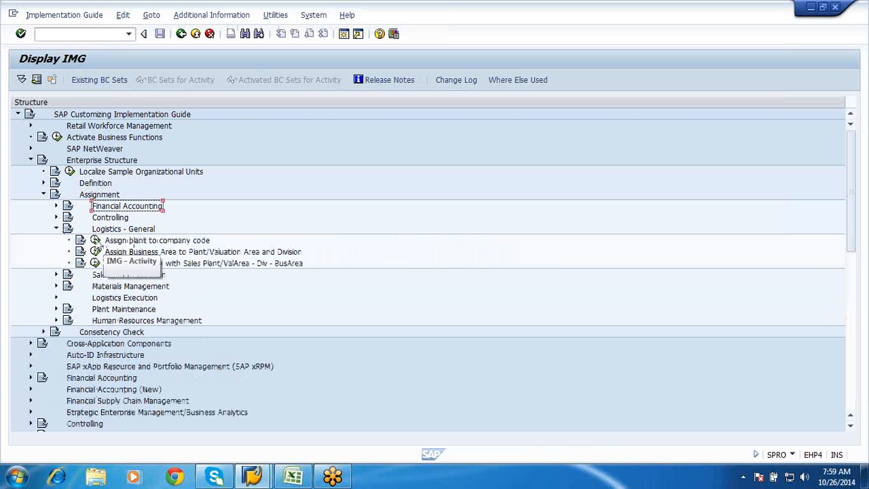
pyautogui.click(96, 240)
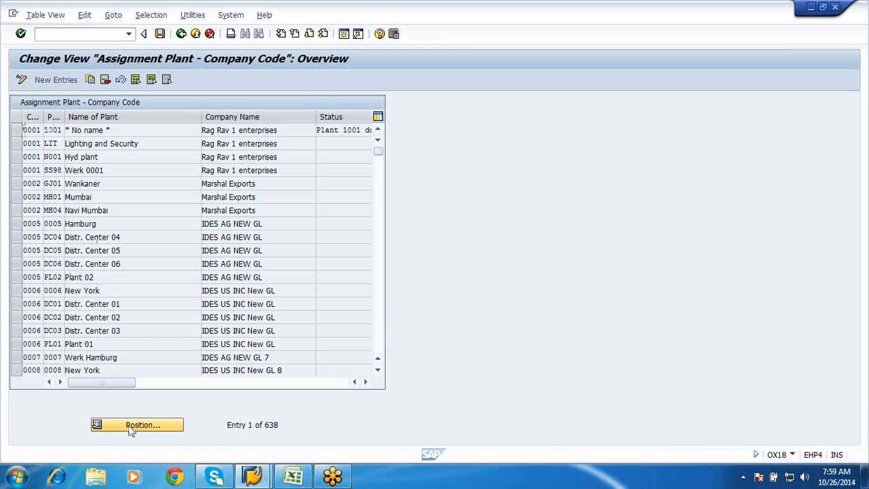
pyautogui.click(131, 428)
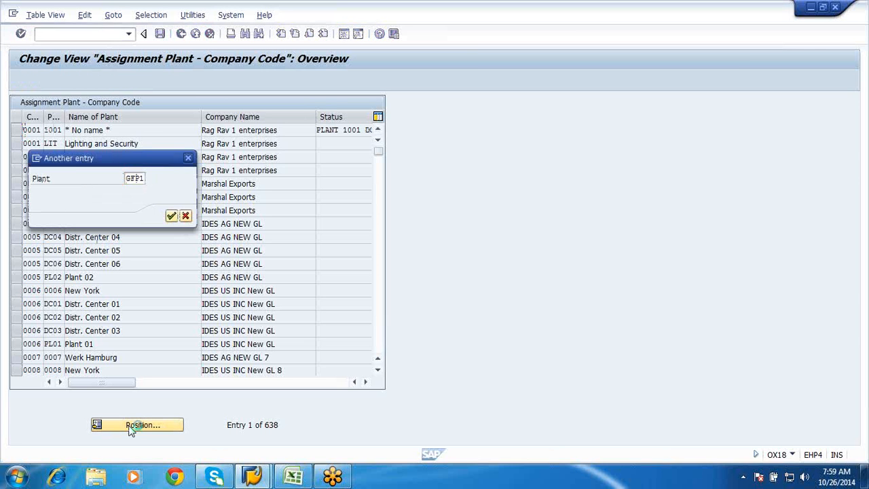
pyautogui.press('Return')
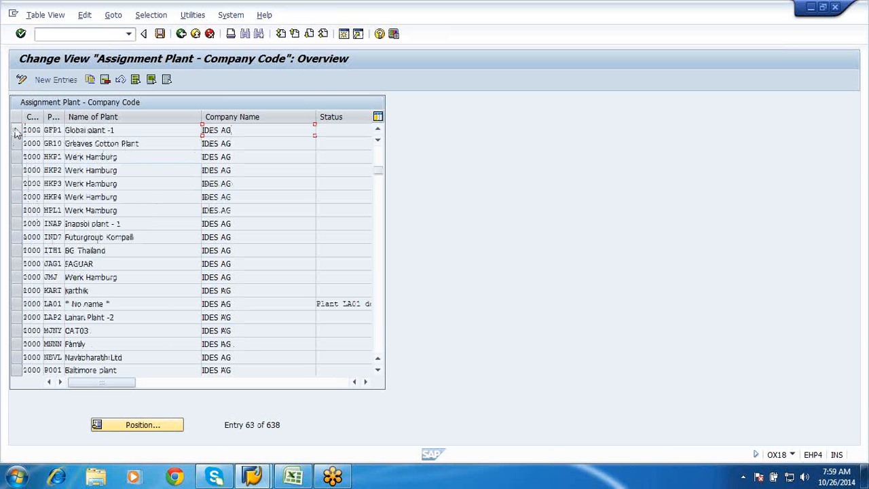
# Delete plant GFP1's assignment to company code 1000, save under the "Creation of Company" request and return to the IMG structure
pyautogui.click(16, 130)
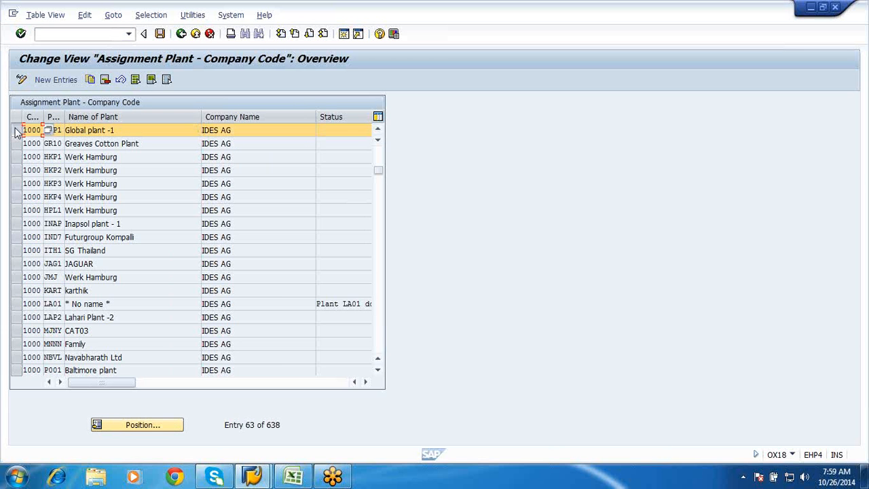
pyautogui.click(105, 80)
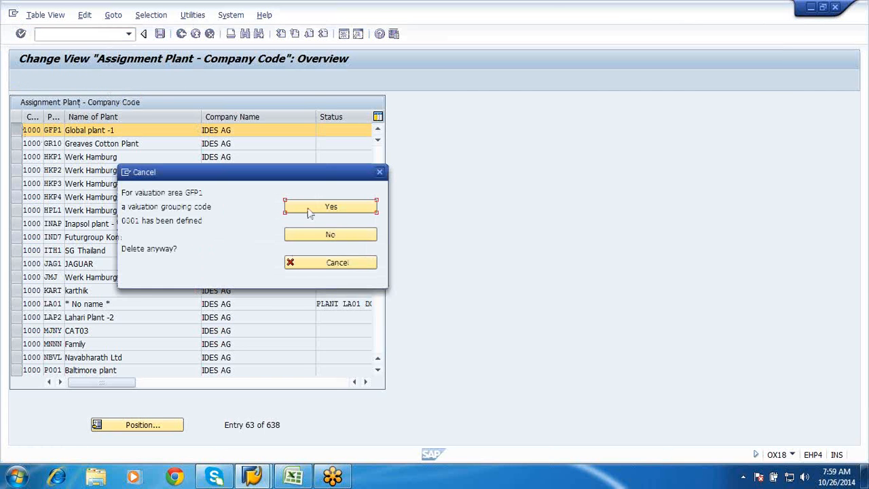
pyautogui.click(330, 206)
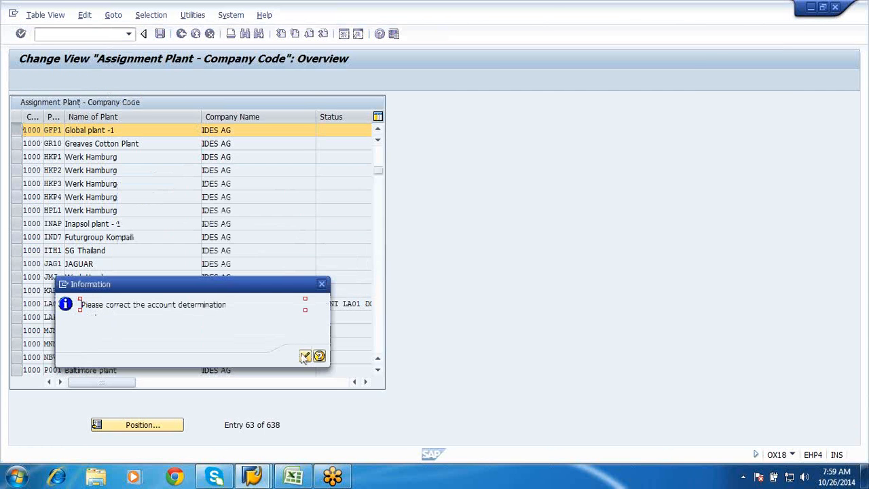
pyautogui.click(305, 355)
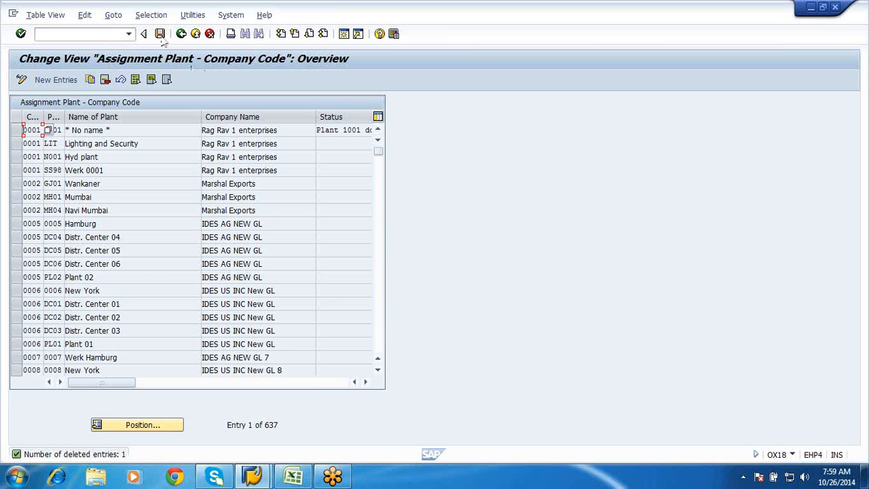
pyautogui.click(161, 34)
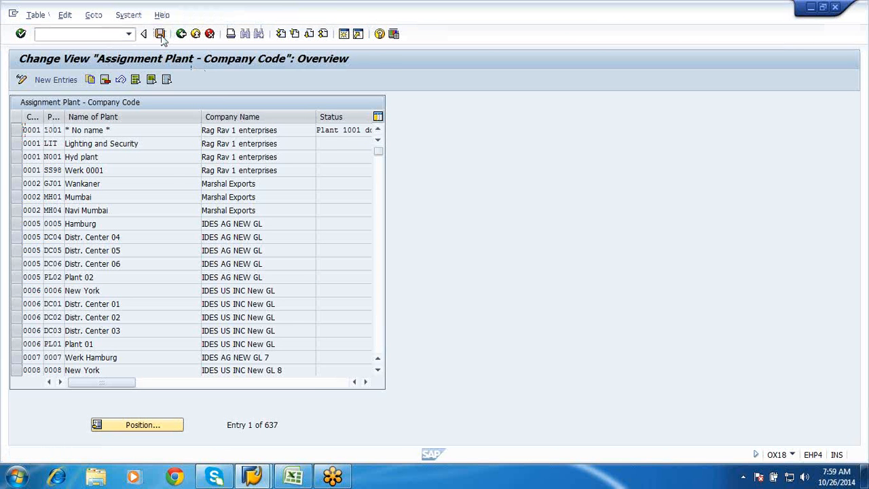
pyautogui.click(189, 216)
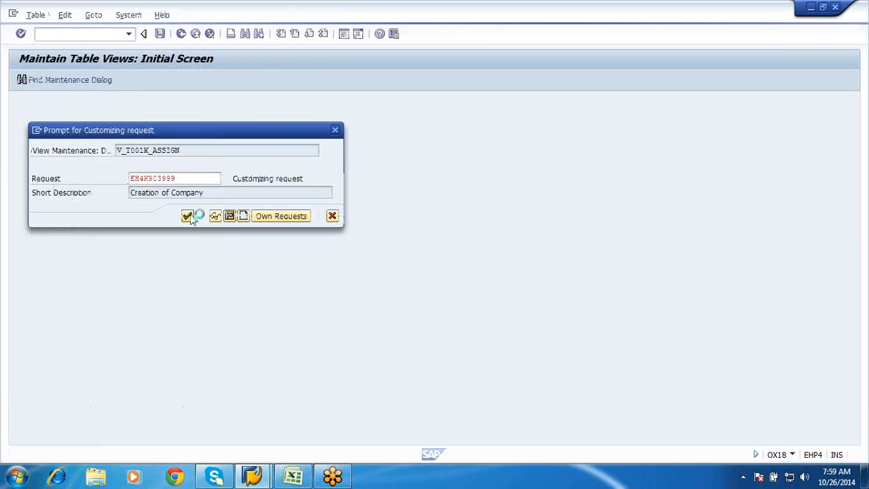
pyautogui.click(181, 37)
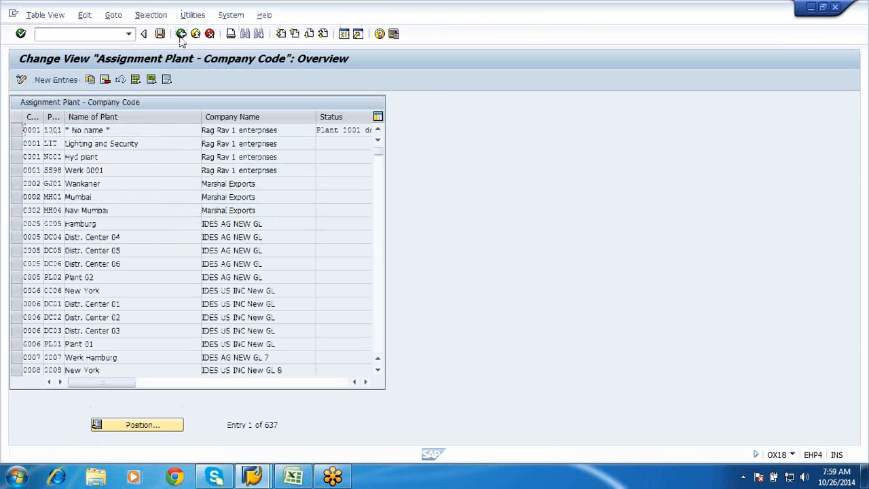
pyautogui.click(177, 235)
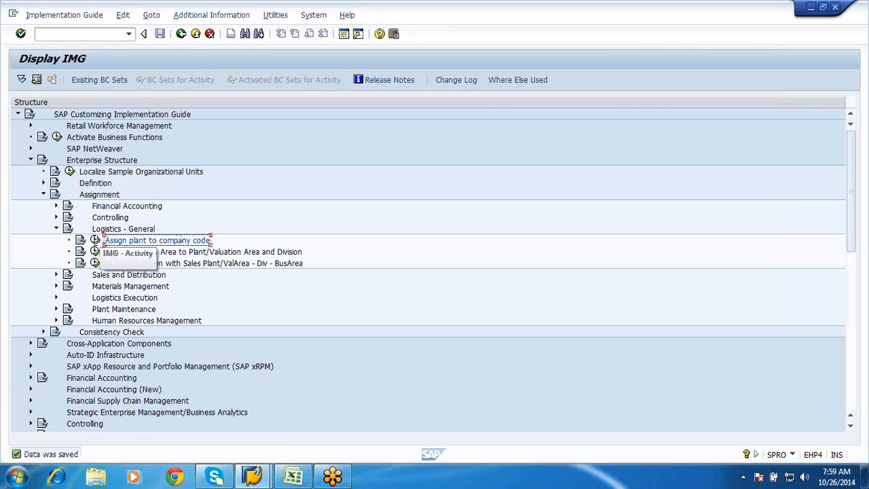
# Reopen the plant assignment, add a new entry assigning plant GFP1 to company code GF01, and save it under the "Creation of Company" request
pyautogui.click(95, 241)
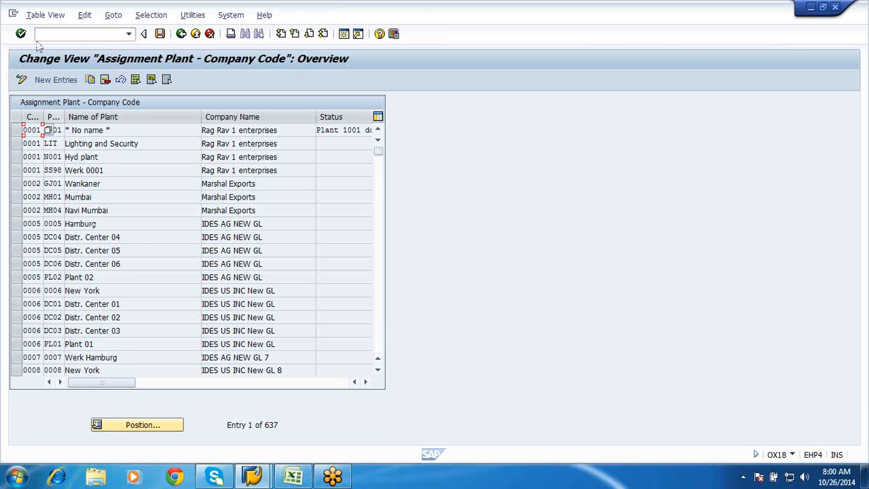
pyautogui.click(49, 81)
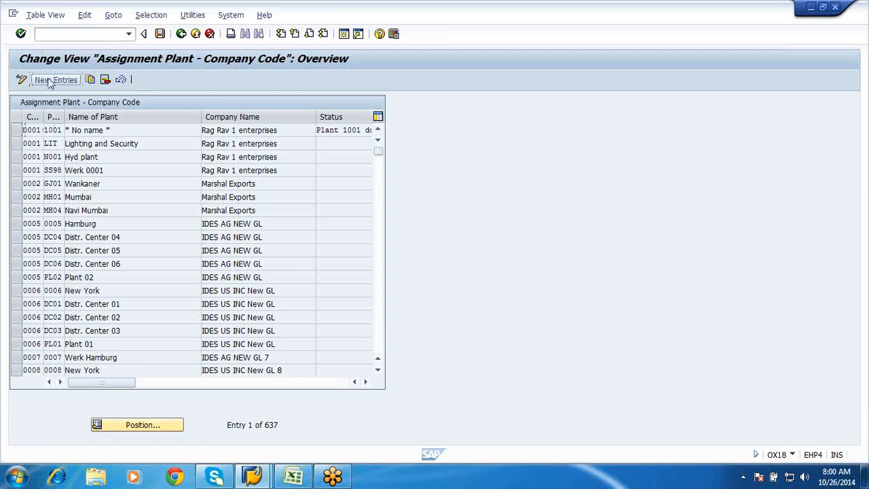
pyautogui.moveTo(43, 115); pyautogui.dragTo(88, 110)
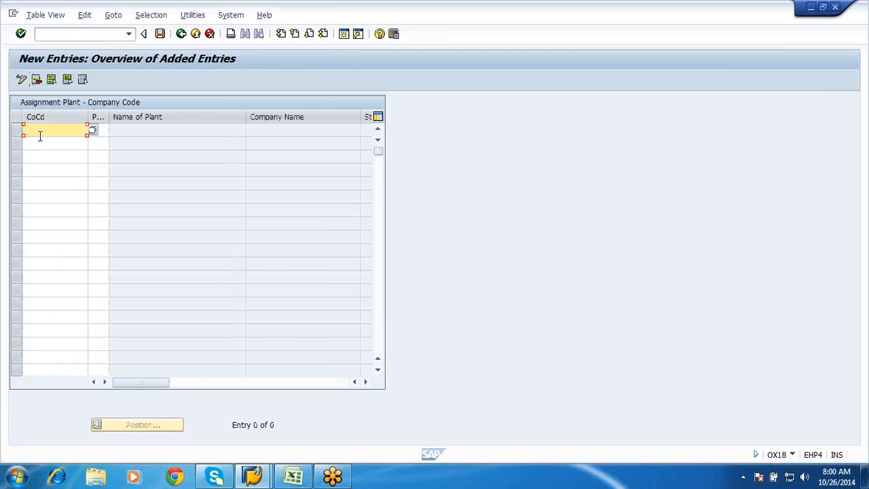
pyautogui.write('GF01')
pyautogui.click(98, 130)
pyautogui.write('GF01')
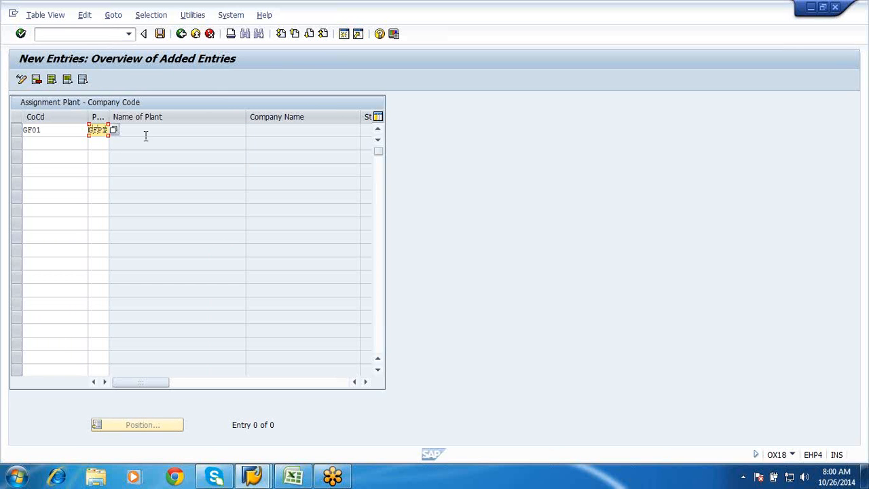
pyautogui.press('Return')
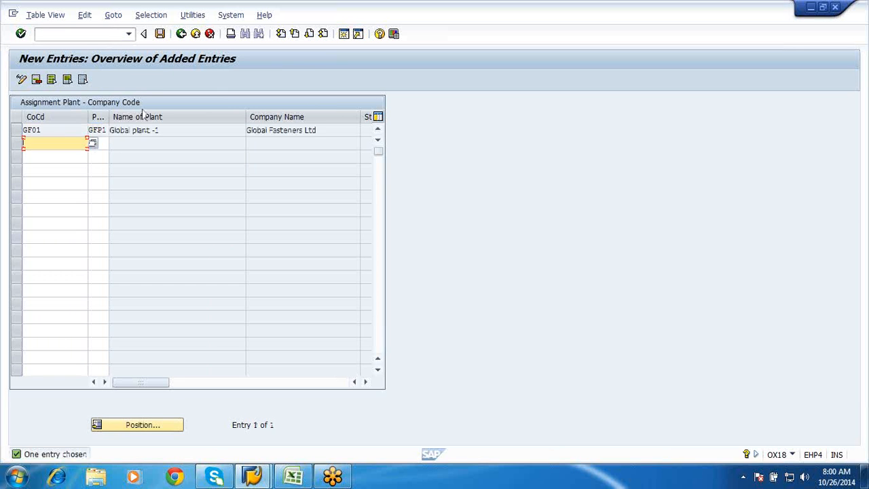
pyautogui.click(162, 33)
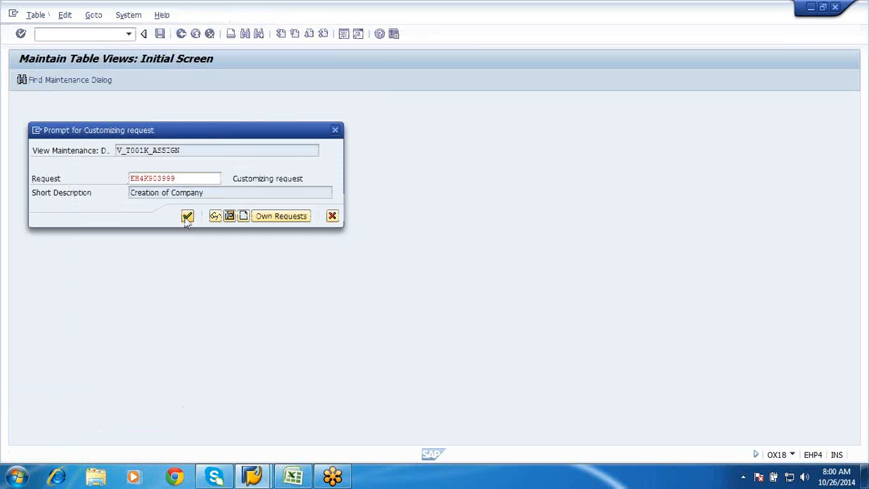
pyautogui.click(187, 216)
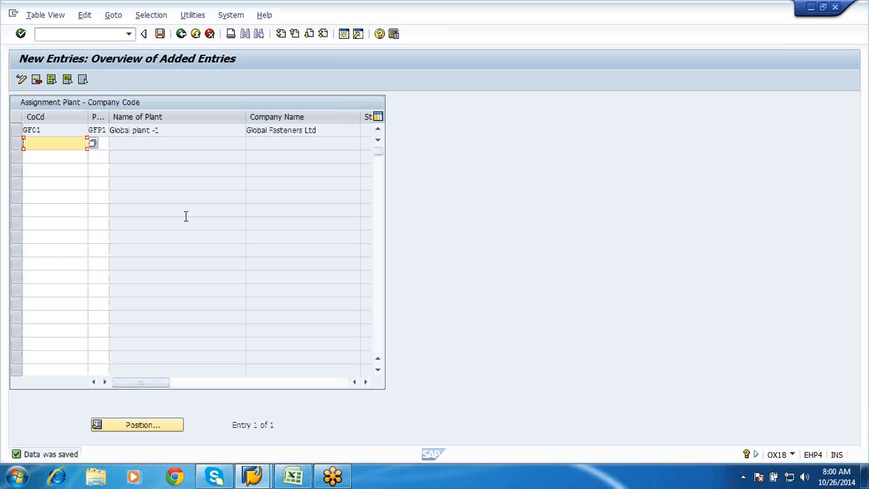
# Return to the IMG structure, collapse the Logistics - General assignments and expand the Materials Management assignments
pyautogui.click(180, 35)
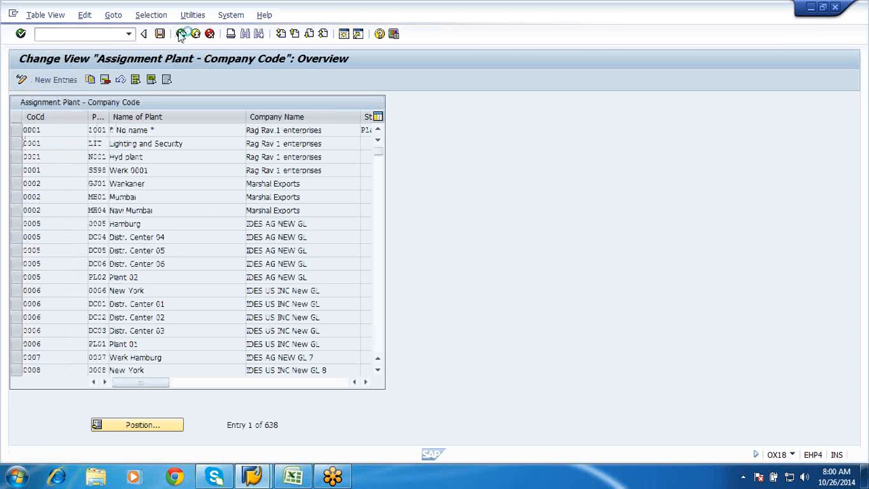
pyautogui.click(180, 35)
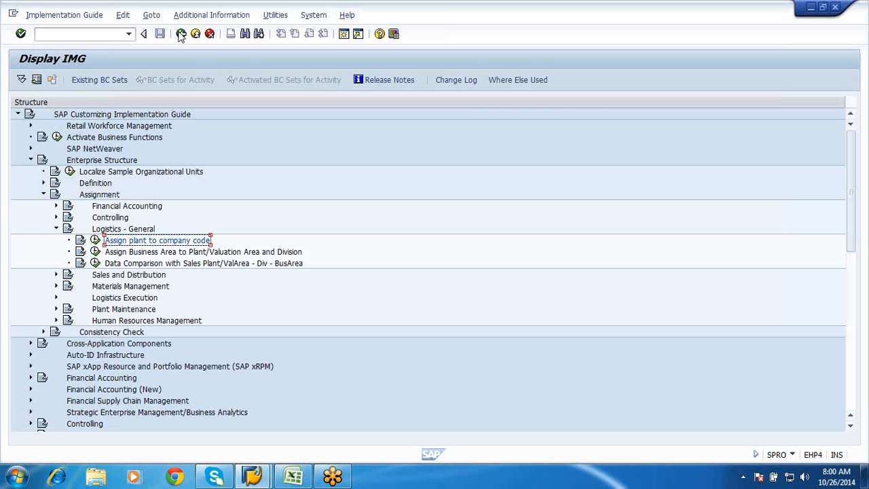
pyautogui.click(56, 230)
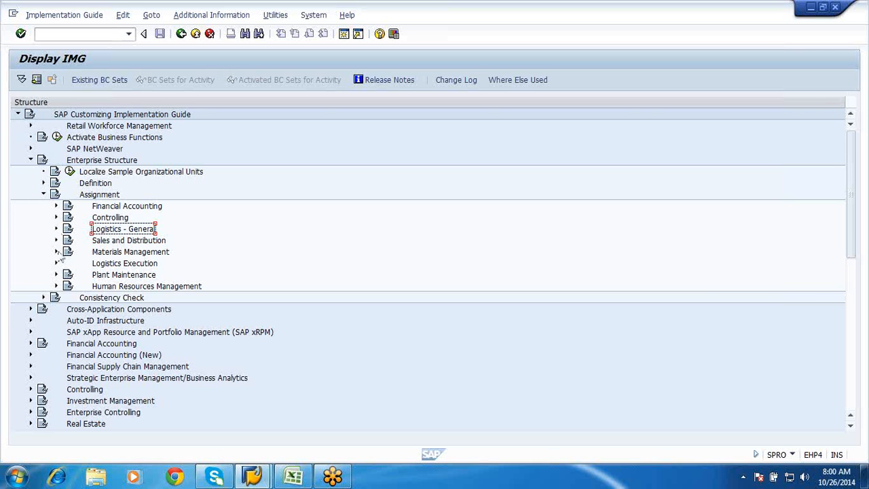
pyautogui.click(57, 251)
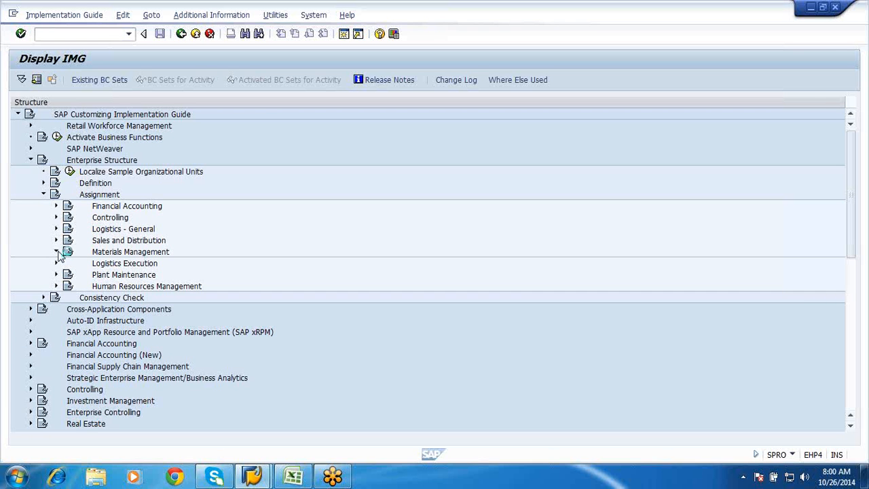
pyautogui.click(57, 252)
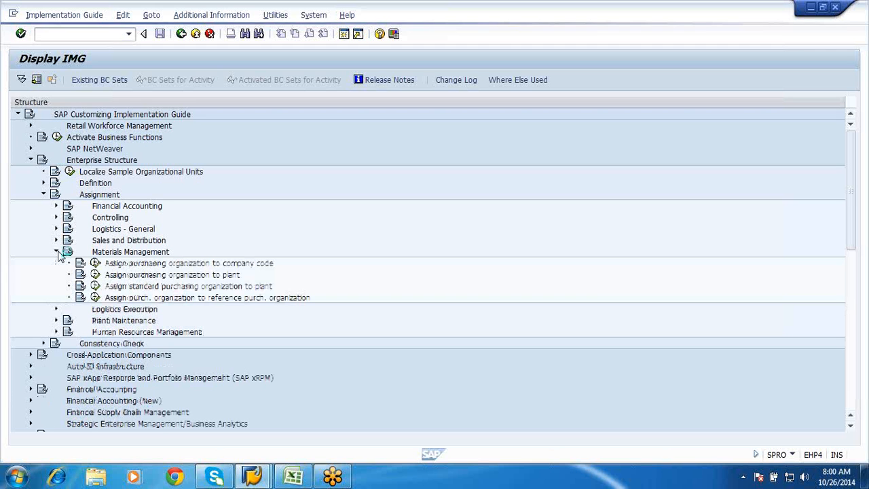
# Open Assign purchasing organization to company code and position the list on purchasing organization GFPO
pyautogui.click(95, 263)
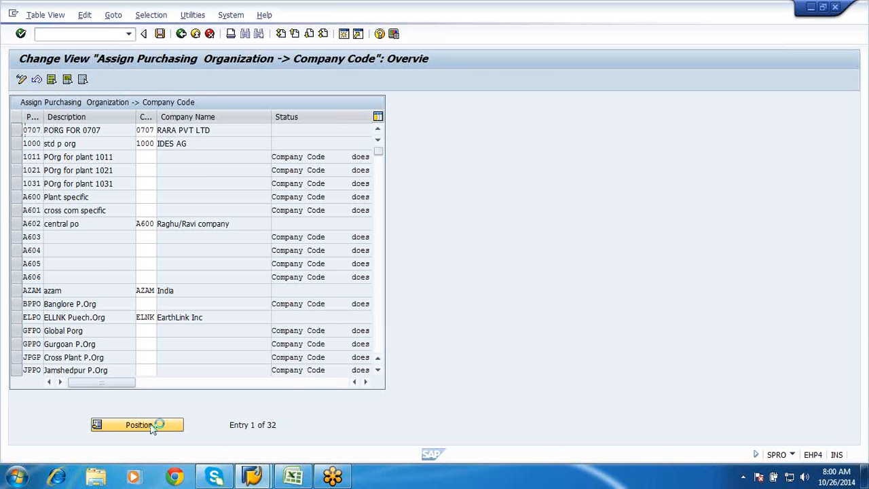
pyautogui.click(153, 425)
pyautogui.write('GFPO')
pyautogui.press('Return')
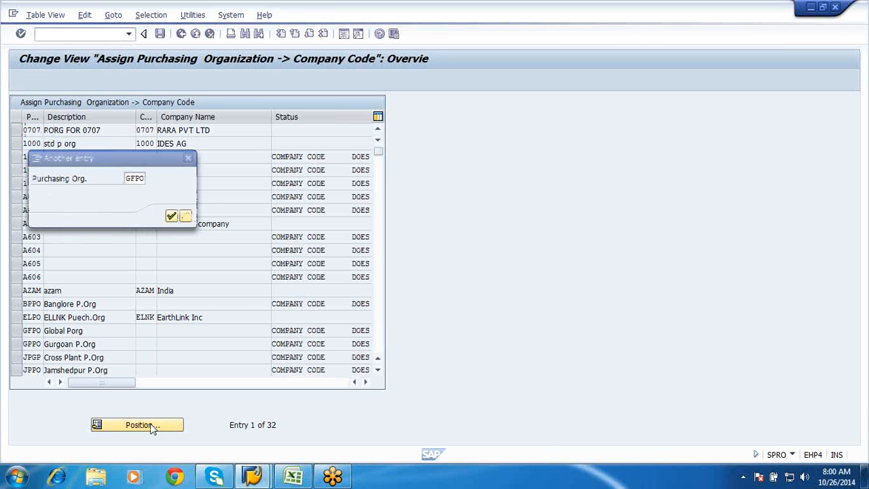
# Assign purchasing organization GFPO to company code GF01, save under the "Creation of Company" request and return to the IMG structure
pyautogui.click(144, 129)
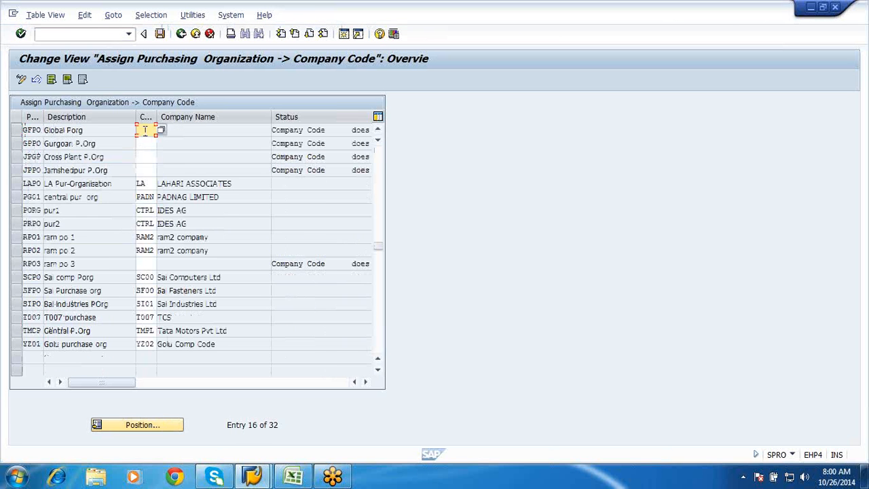
pyautogui.write('GBOL')
pyautogui.press('Return')
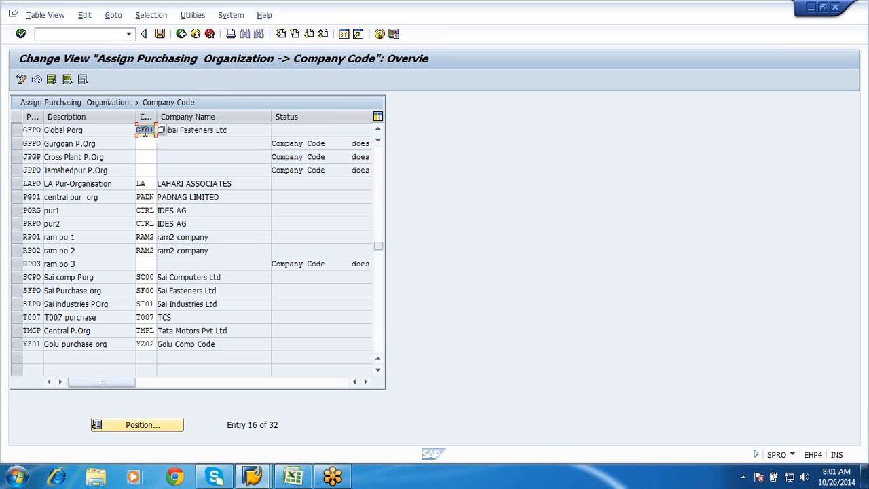
pyautogui.click(163, 38)
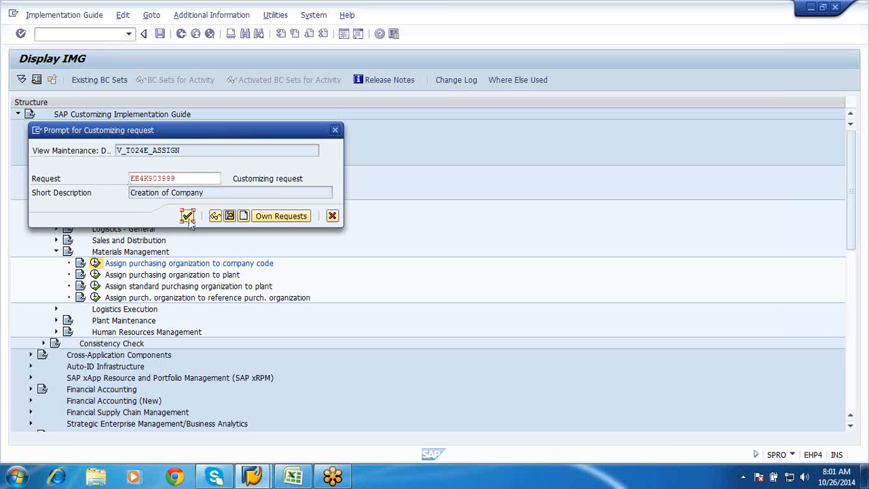
pyautogui.click(188, 217)
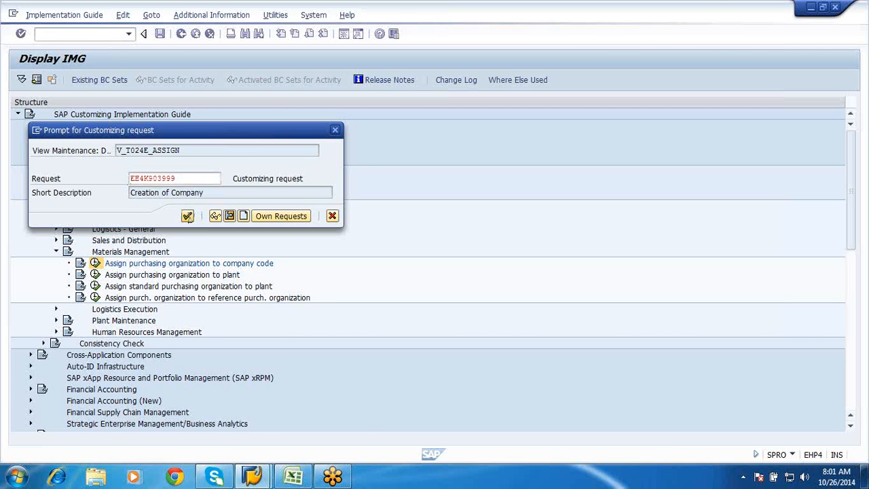
pyautogui.click(181, 34)
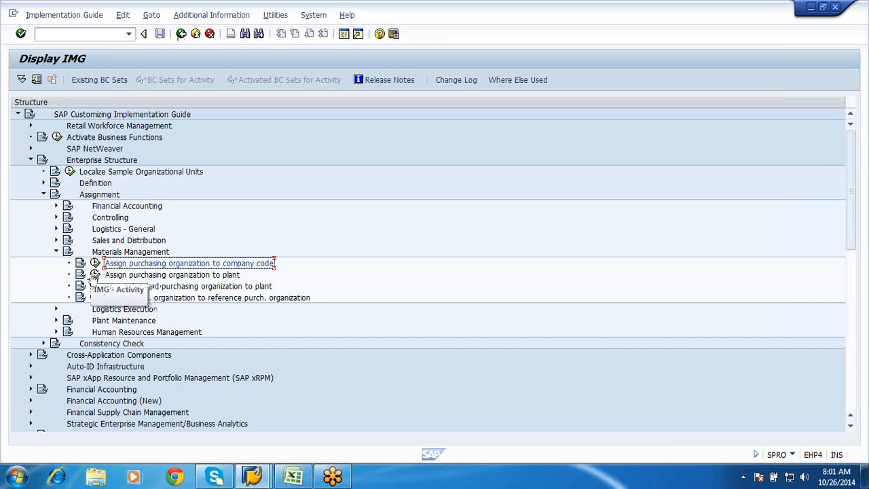
# Open Assign purchasing organization to plant and look up the combination of purchasing organization GFPO and plant GFP1
pyautogui.click(95, 274)
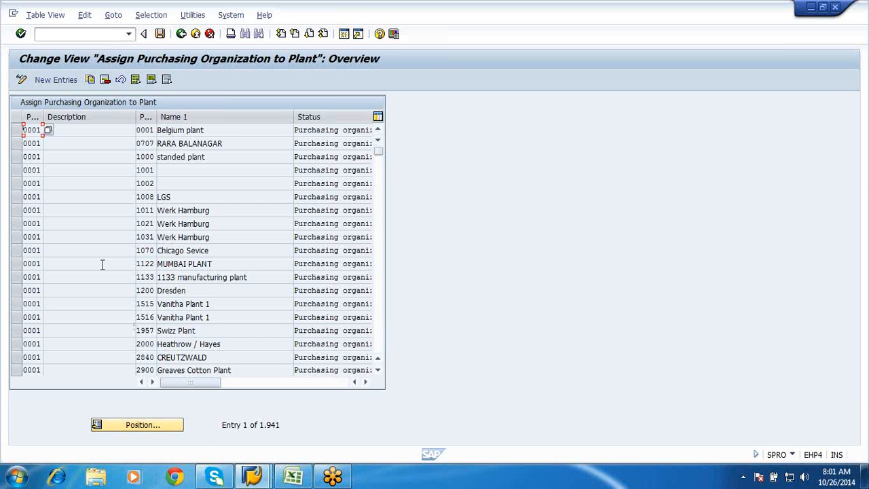
pyautogui.click(129, 425)
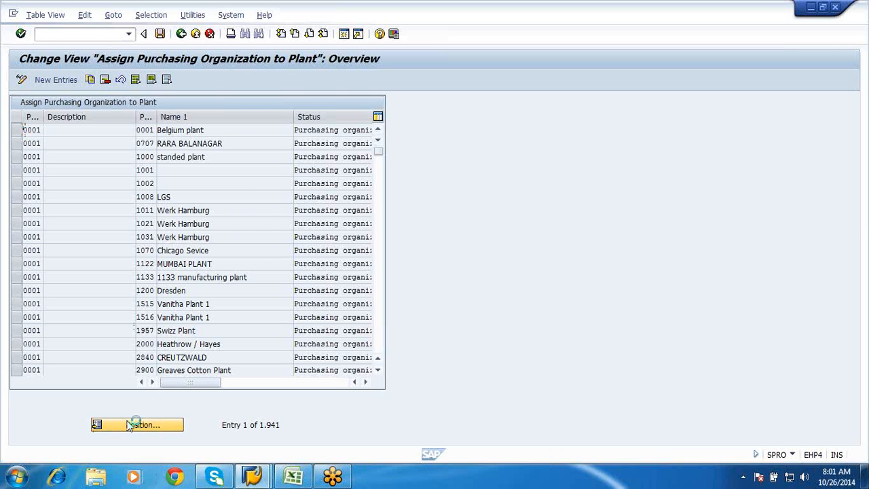
pyautogui.click(138, 192)
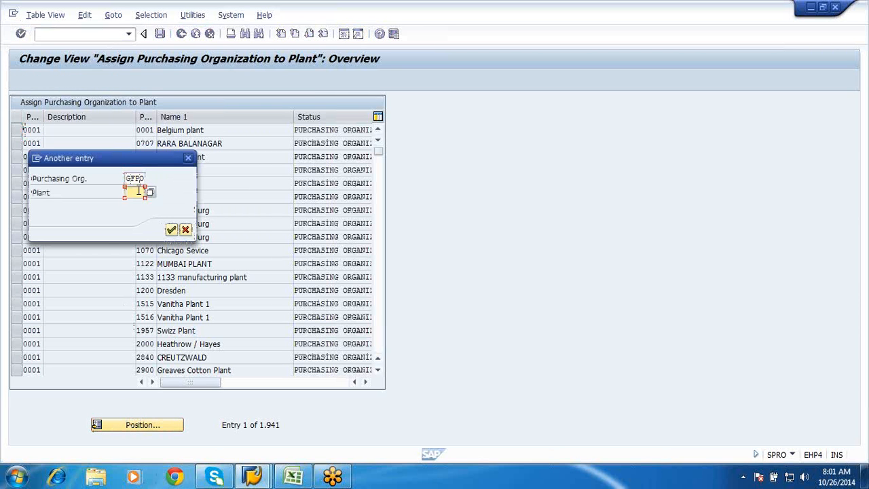
pyautogui.write('GFPL')
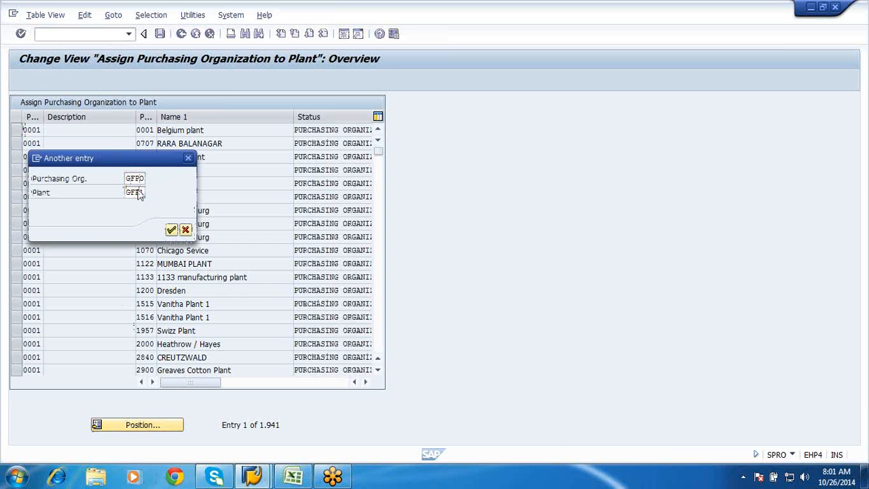
pyautogui.press('Return')
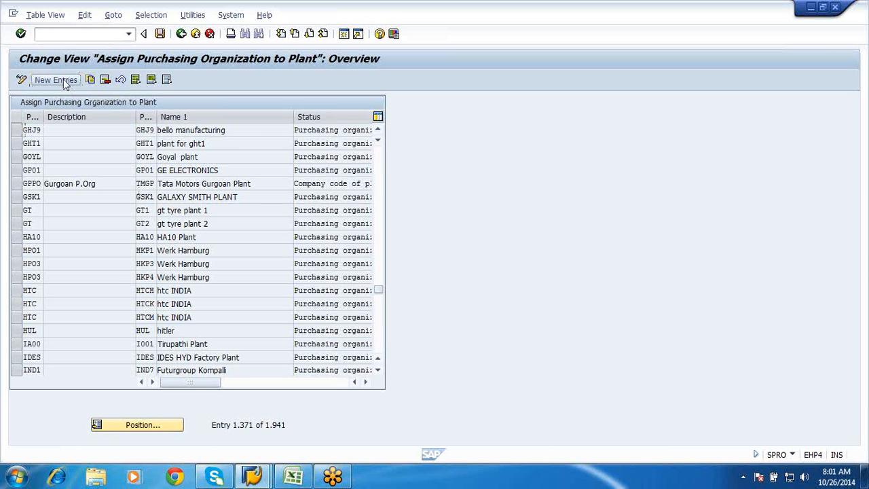
# Add a new entry assigning purchasing organization GFPO to plant GFP1
pyautogui.click(65, 81)
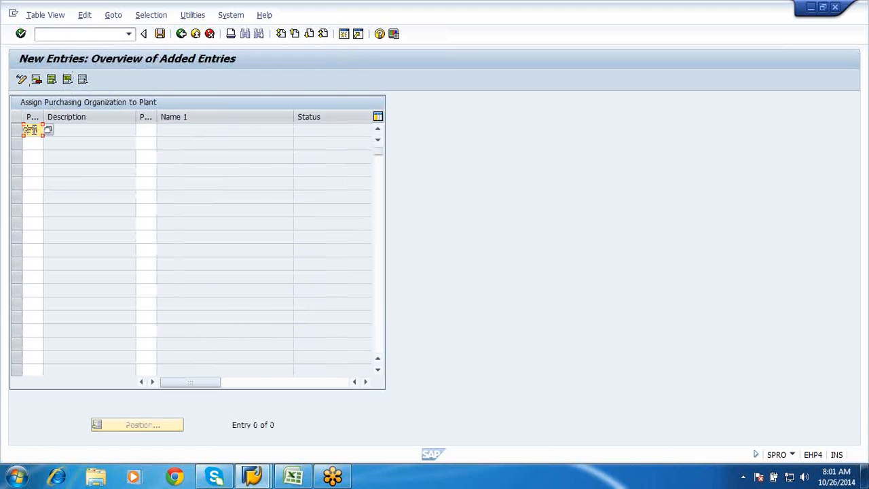
pyautogui.write('GFPO')
pyautogui.click(144, 129)
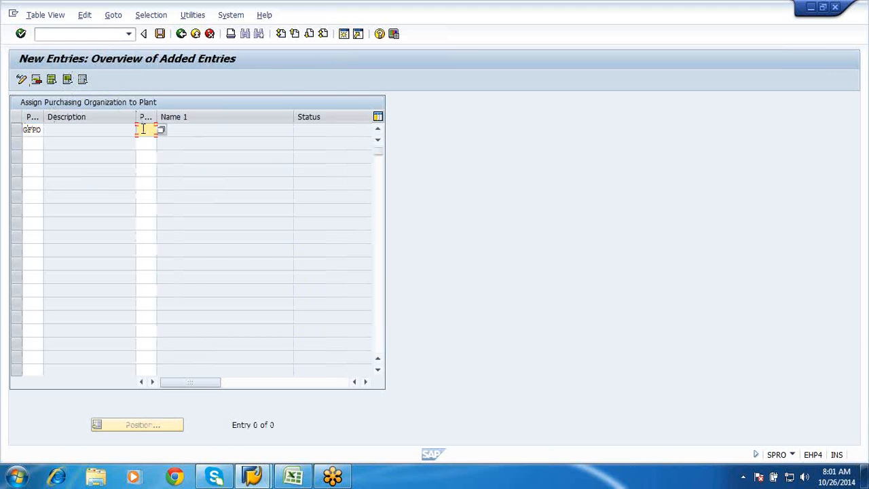
pyautogui.write('GFP1')
pyautogui.press('Return')
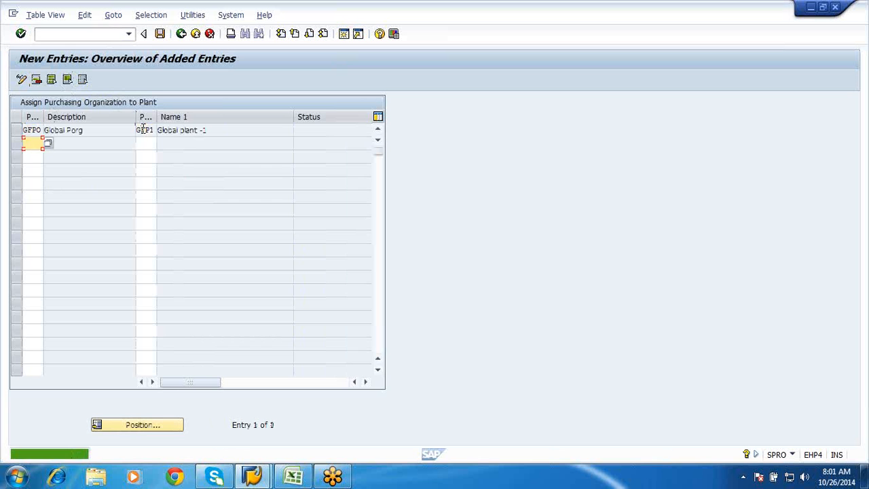
# Save the purchasing organization-to-plant assignment under the "Creation of Company" request and return to the IMG structure
pyautogui.click(160, 34)
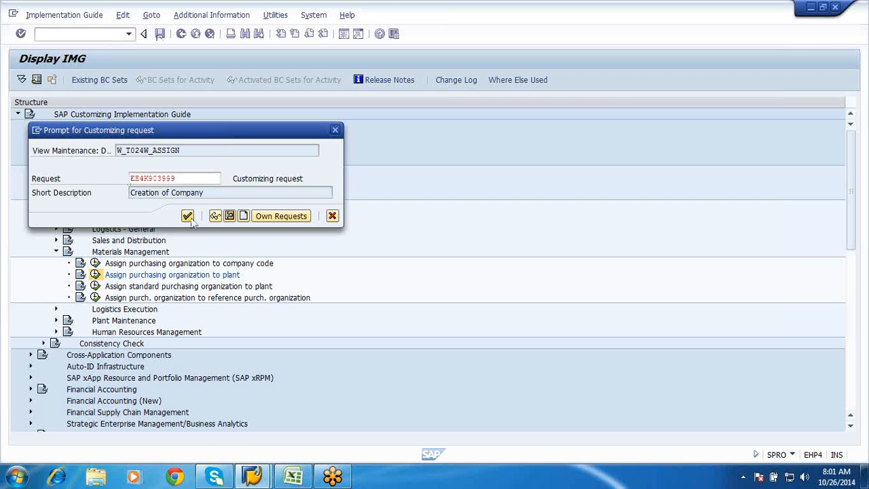
pyautogui.click(187, 216)
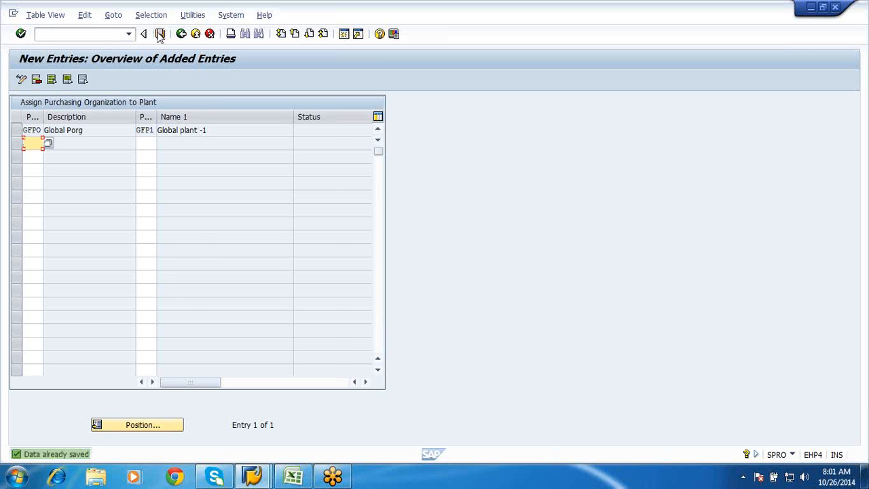
pyautogui.click(180, 34)
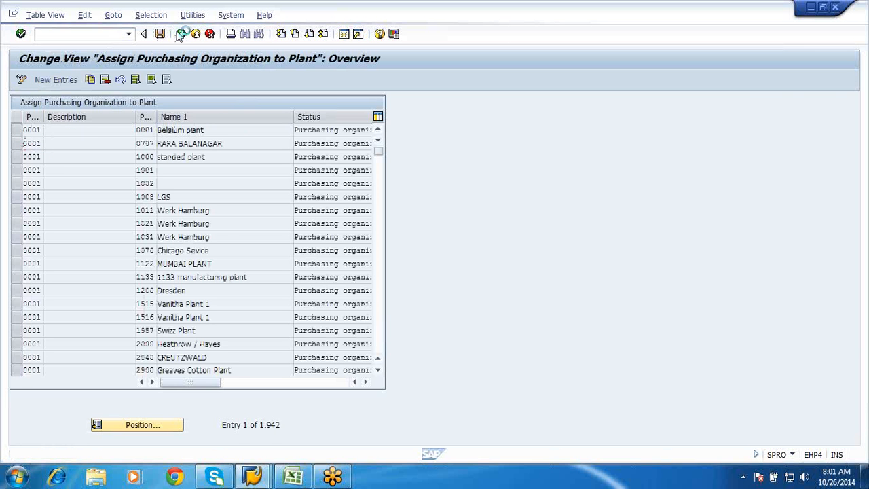
pyautogui.click(180, 34)
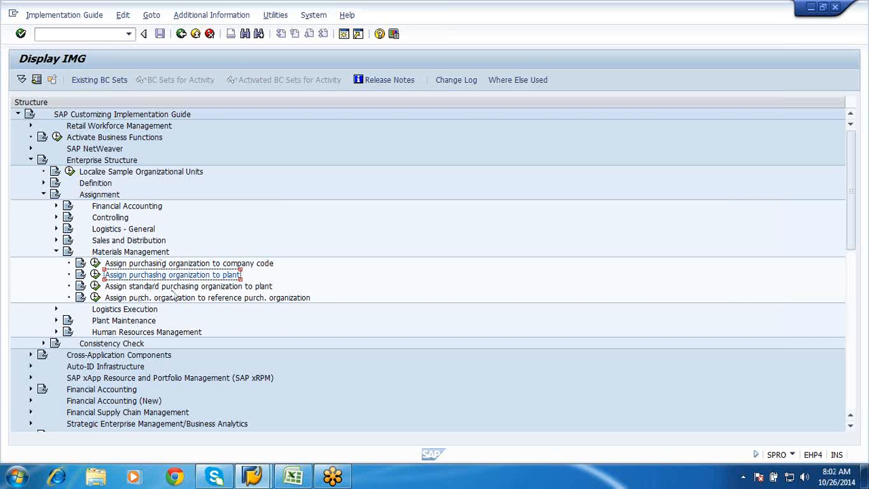
# Collapse Materials Management under Assignment, check the Purchase Groups entry in the Excel organization notes and return to the IMG structure
pyautogui.click(56, 253)
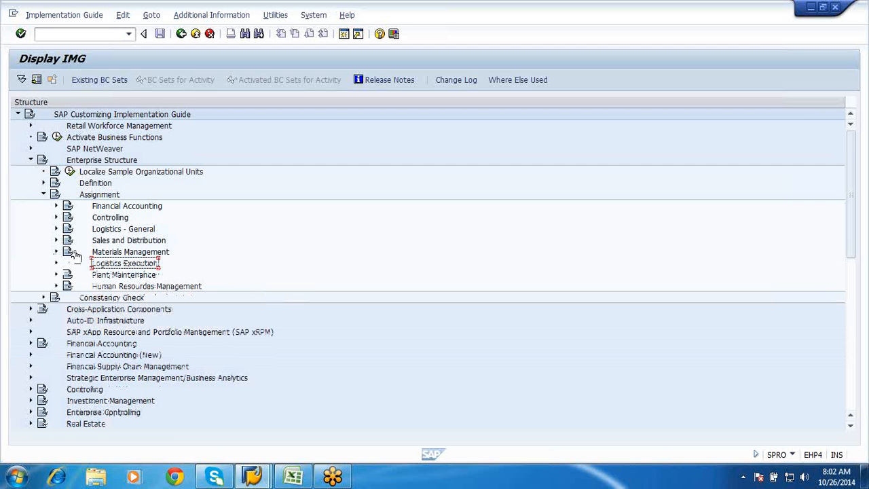
pyautogui.click(294, 477)
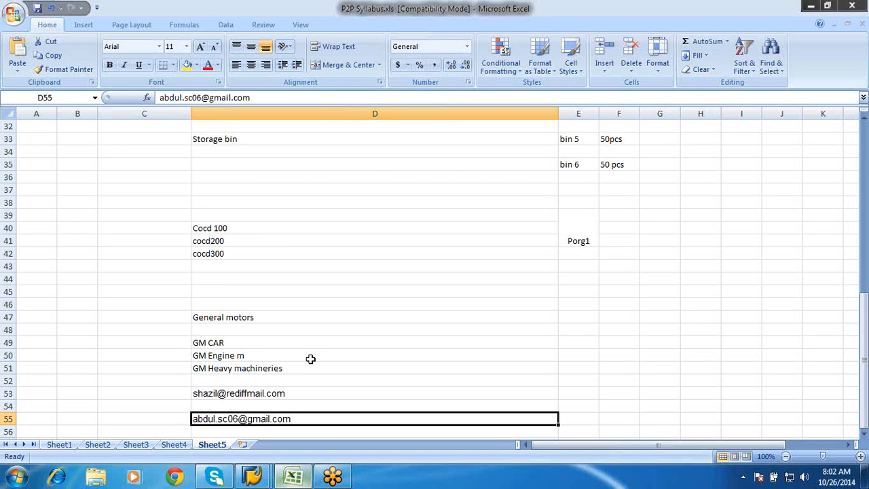
pyautogui.scroll(7, 310, 358)
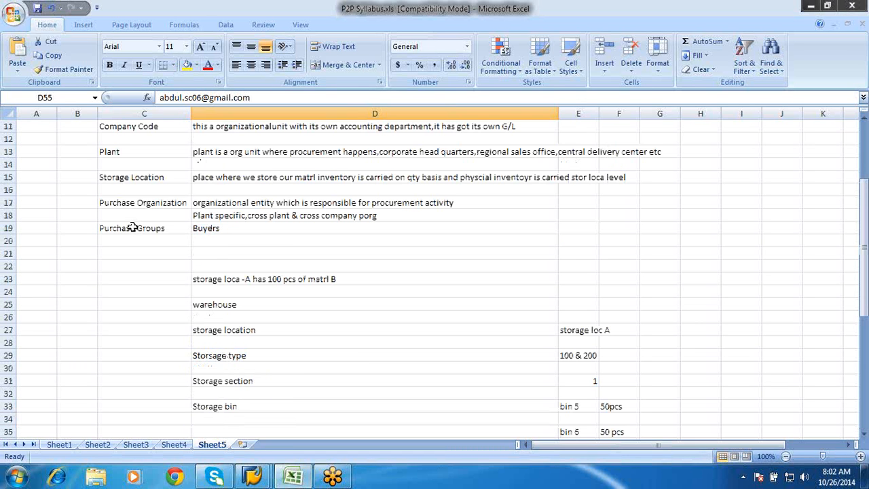
pyautogui.click(134, 228)
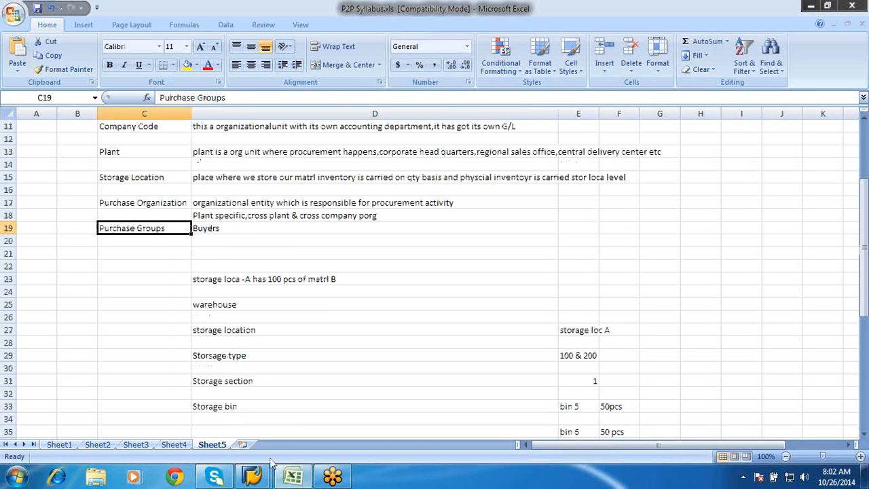
pyautogui.click(252, 475)
pyautogui.moveTo(253, 475)
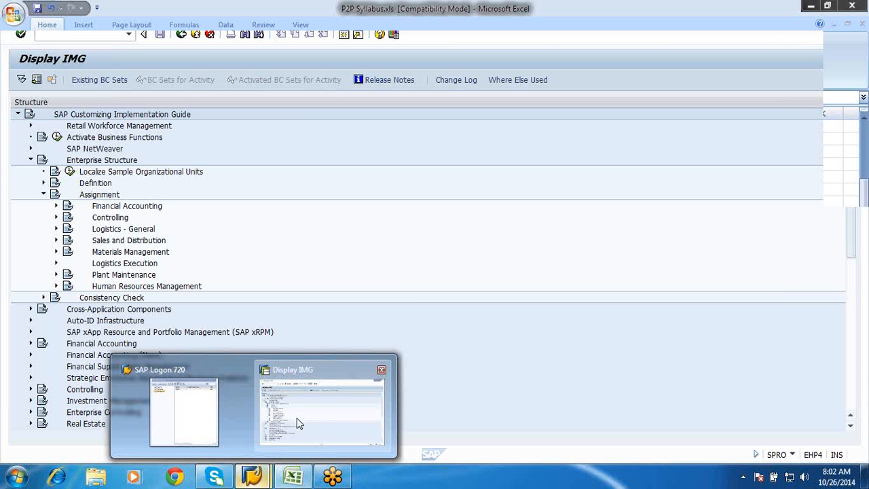
pyautogui.click(300, 422)
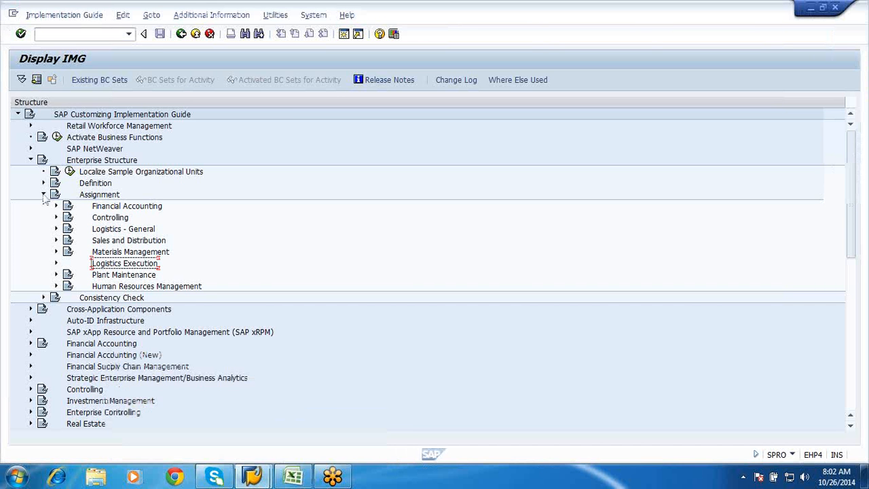
# Collapse Enterprise Structure and open Create Purchasing Groups under Materials Management, Purchasing
pyautogui.click(43, 195)
pyautogui.click(30, 160)
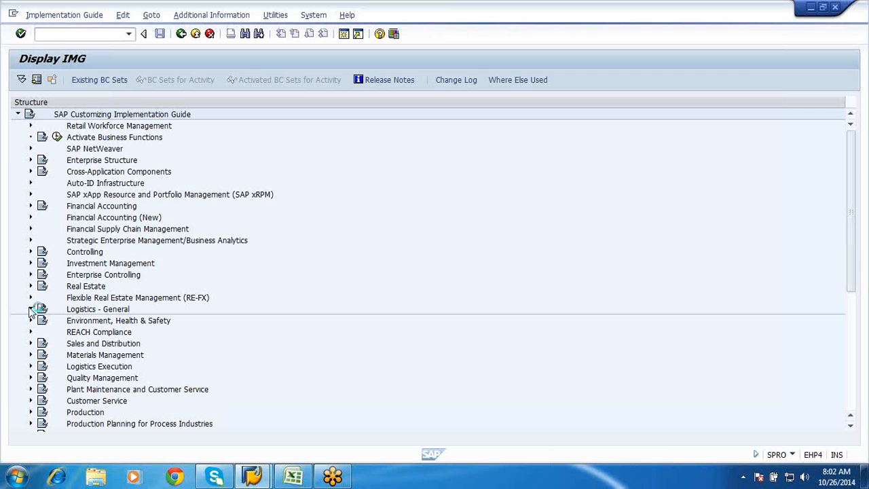
pyautogui.click(30, 309)
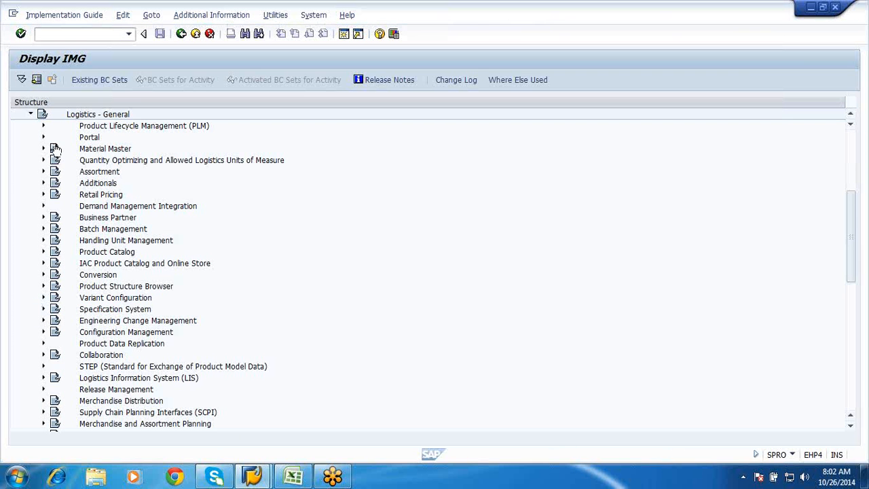
pyautogui.click(30, 114)
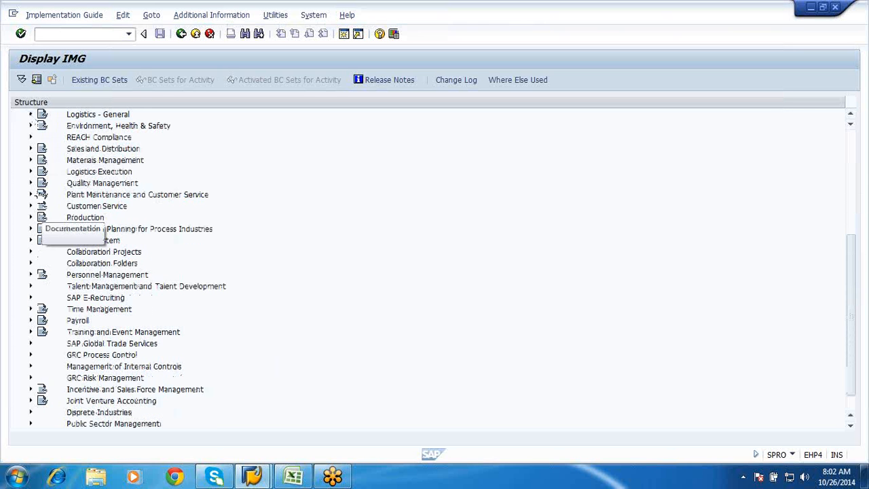
pyautogui.click(30, 160)
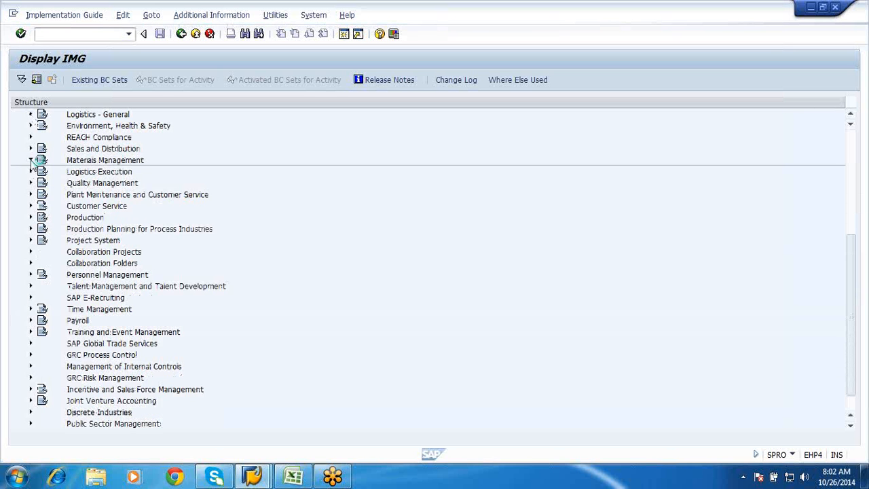
pyautogui.click(31, 161)
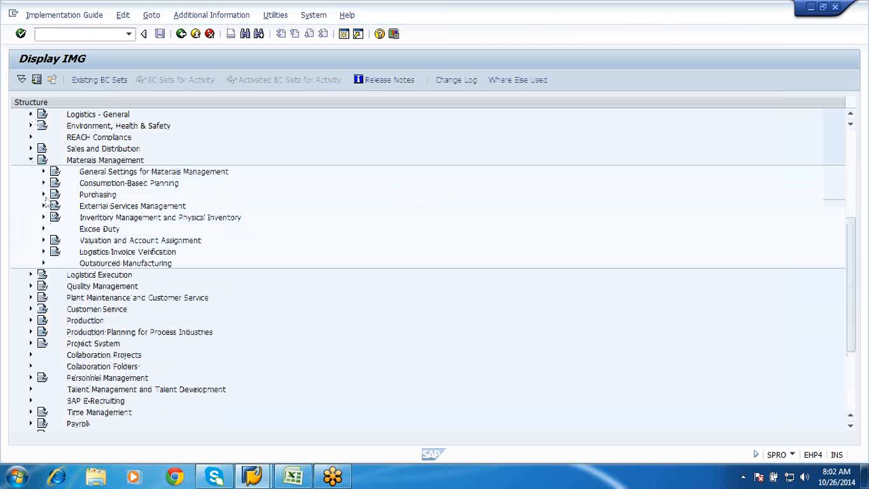
pyautogui.click(44, 196)
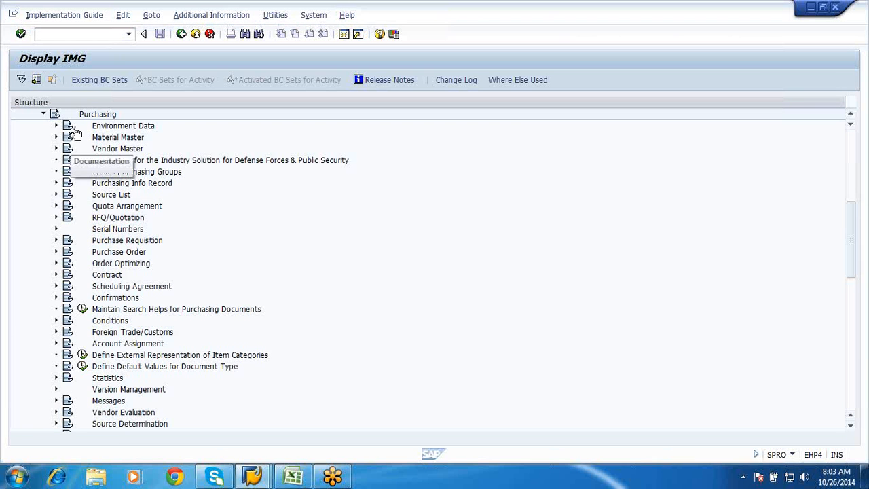
pyautogui.click(81, 172)
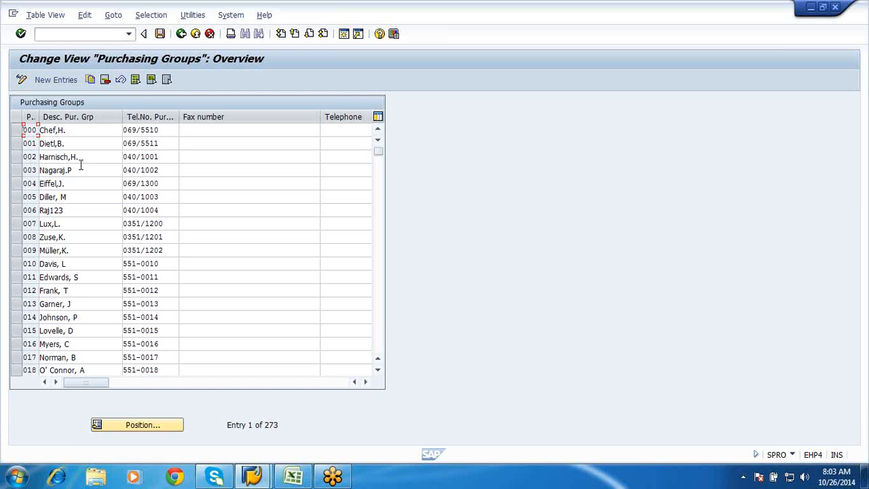
# Add a new purchasing group GF1 with the description "Global buyer" and a telephone number
pyautogui.click(57, 82)
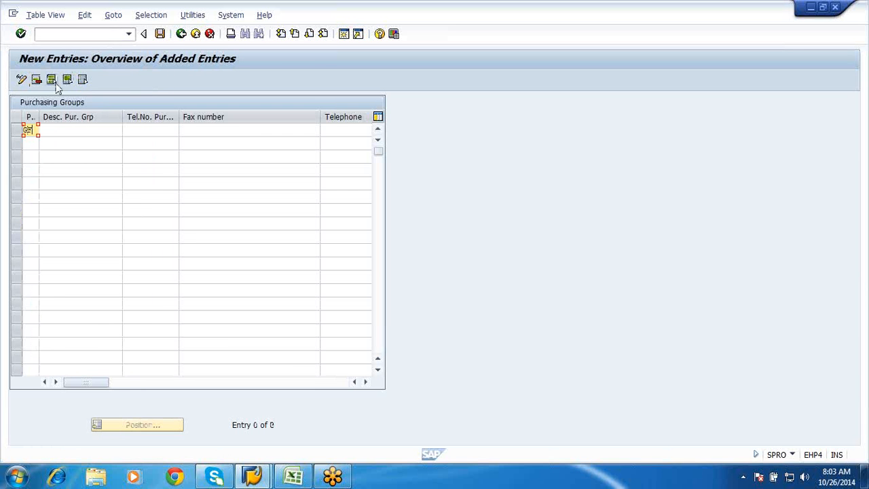
pyautogui.write('GF1')
pyautogui.click(81, 127)
pyautogui.write('Glob')
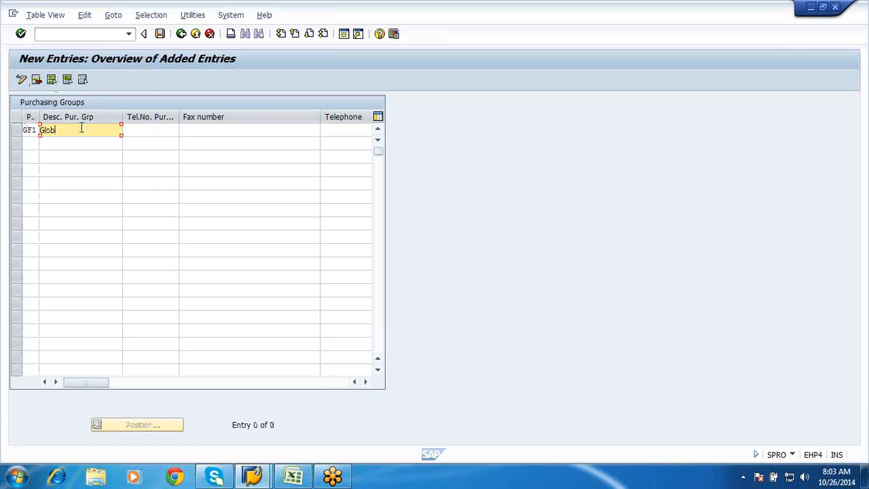
pyautogui.write('al buyer')
pyautogui.click(148, 130)
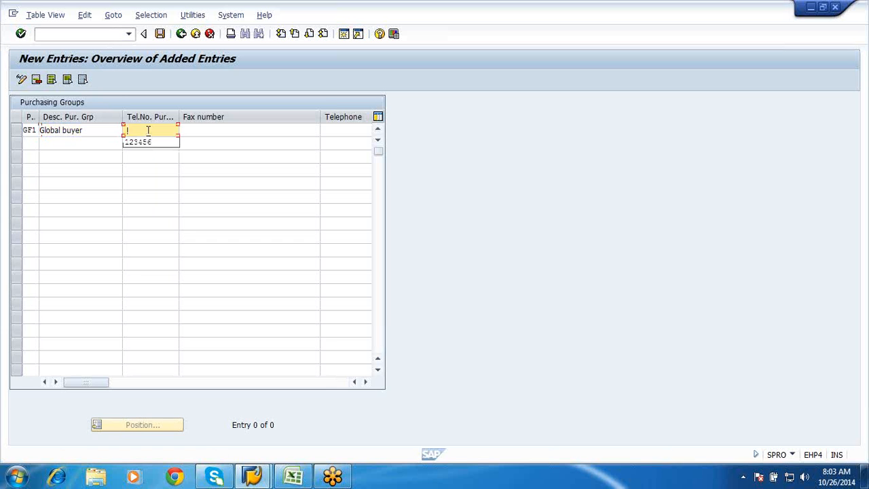
pyautogui.click(143, 142)
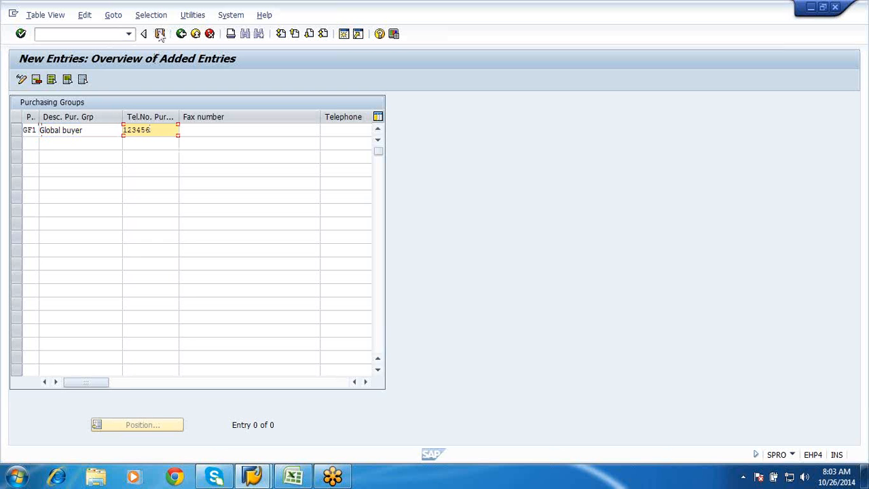
# Save the new purchasing group, confirm the customizing request and return to the IMG structure
pyautogui.click(160, 35)
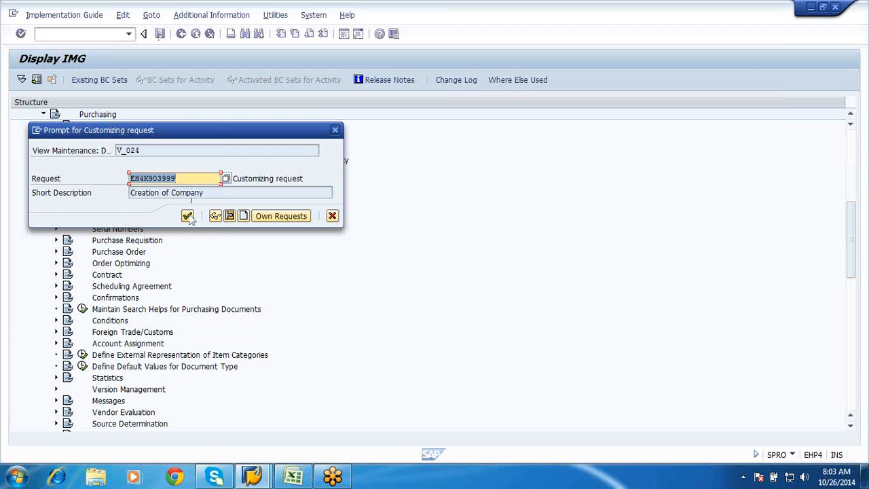
pyautogui.click(190, 218)
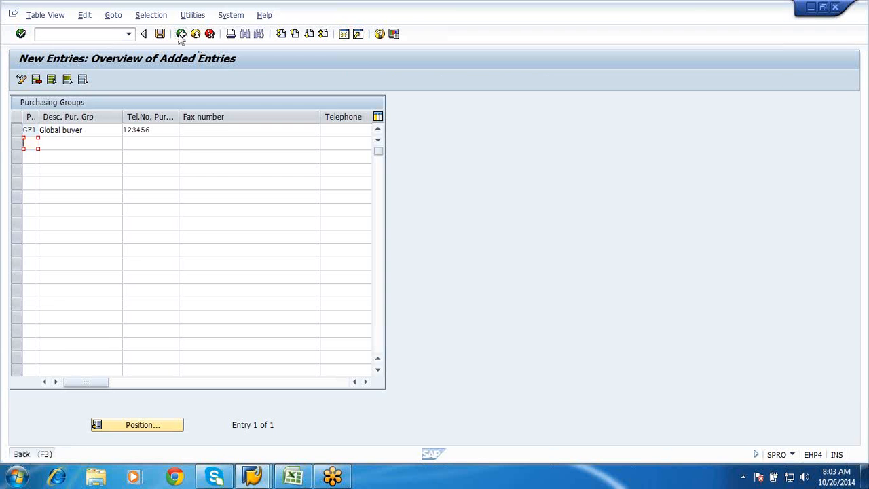
pyautogui.click(180, 34)
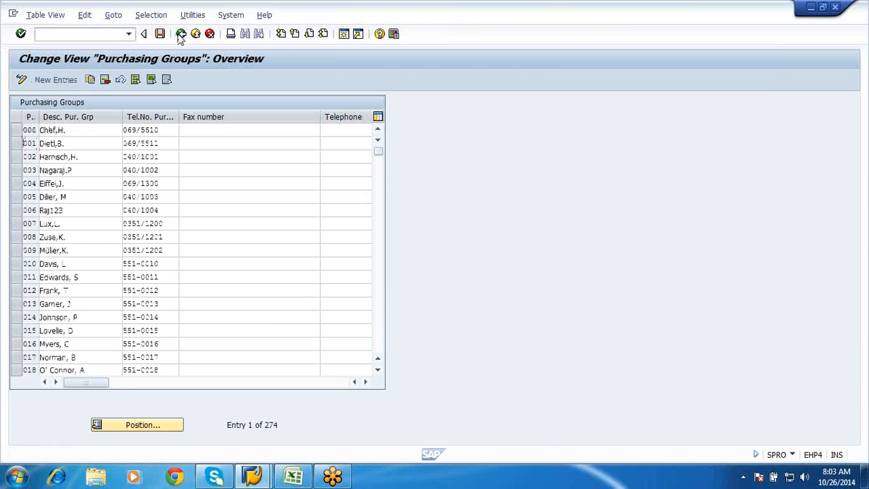
pyautogui.click(181, 34)
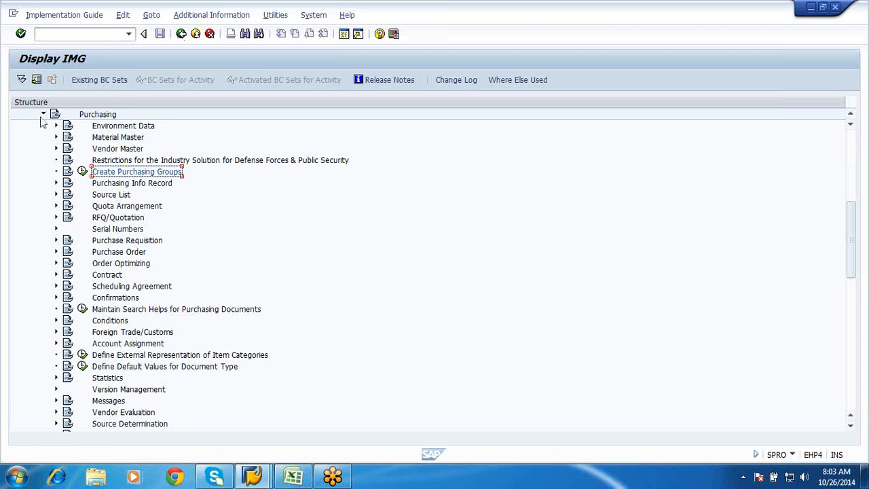
# Collapse the Purchasing and Materials Management nodes and go back to the upper part of the IMG structure
pyautogui.click(43, 115)
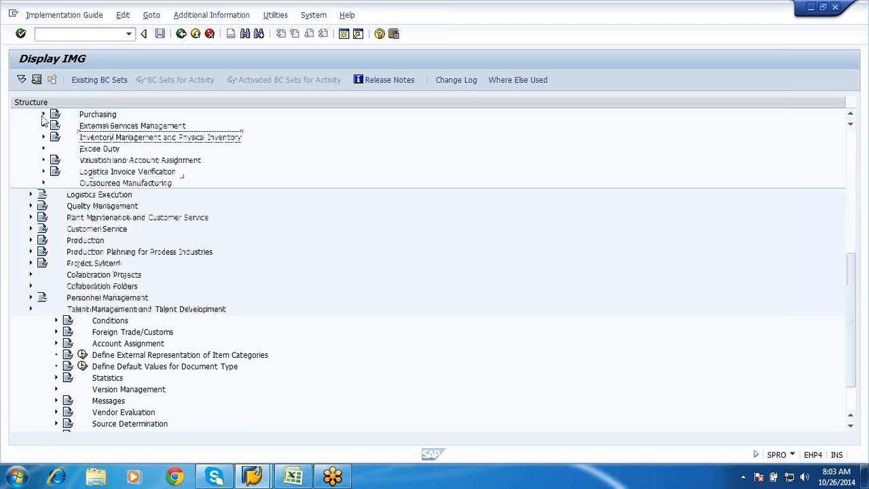
pyautogui.scroll(2, 45, 121)
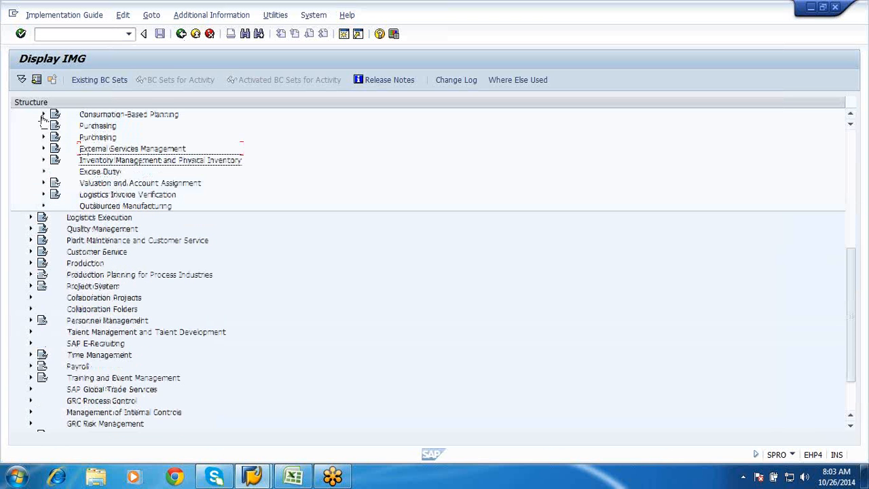
pyautogui.scroll(2, 42, 115)
pyautogui.click(30, 171)
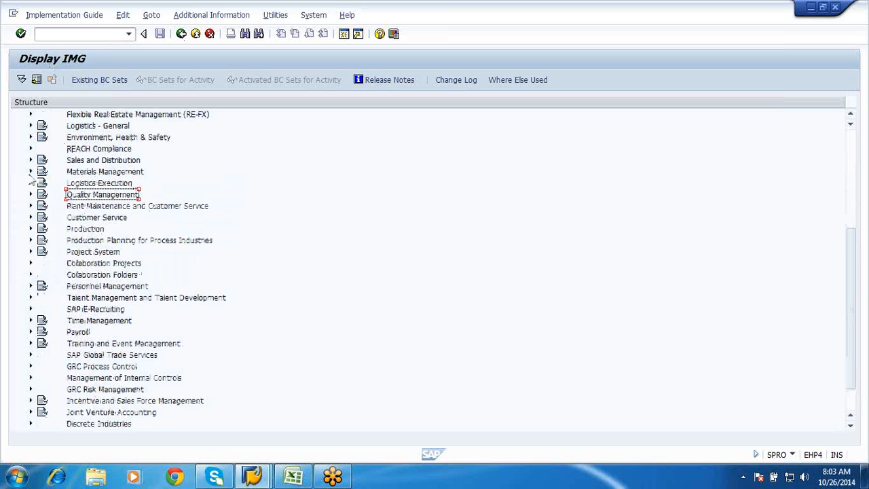
pyautogui.scroll(1, 32, 180)
pyautogui.scroll(2, 32, 180)
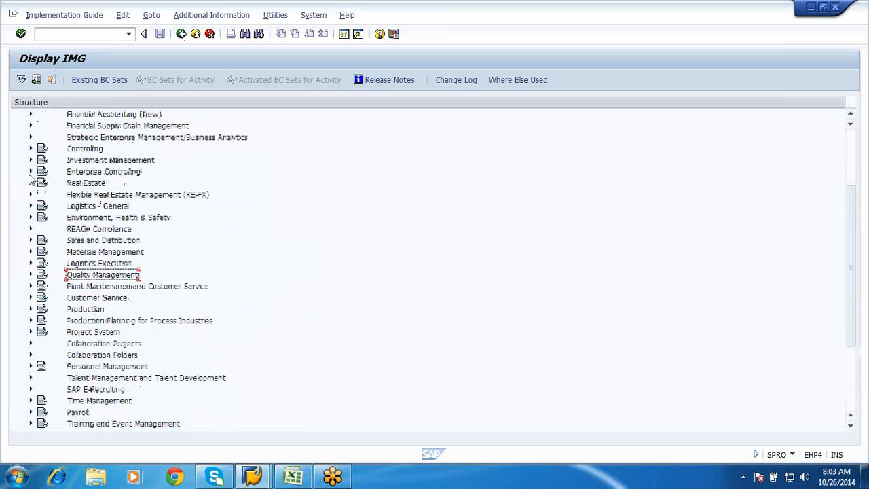
pyautogui.scroll(2, 32, 180)
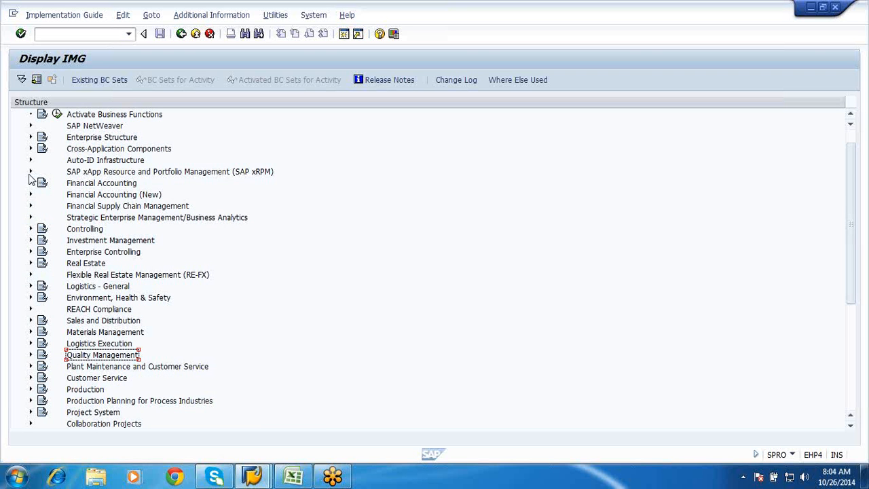
# Open transaction EC01 in a new session and display the company code object list through the organizational structure navigation
pyautogui.click(342, 34)
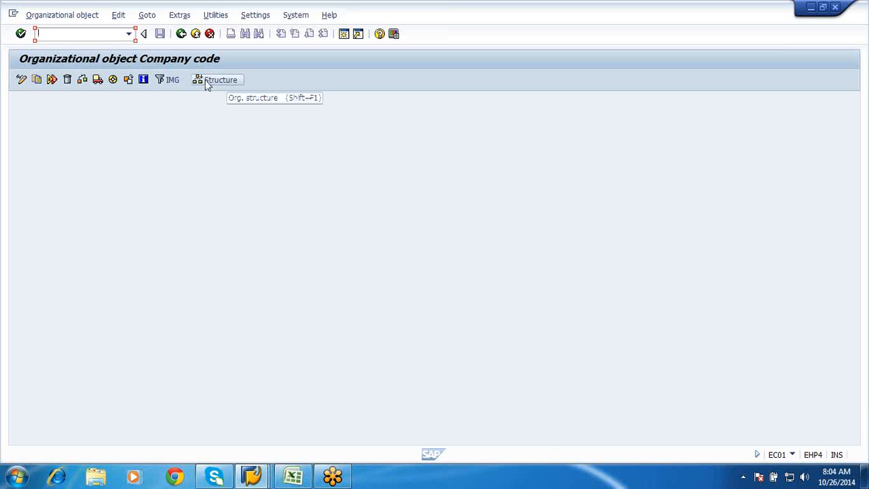
pyautogui.click(208, 82)
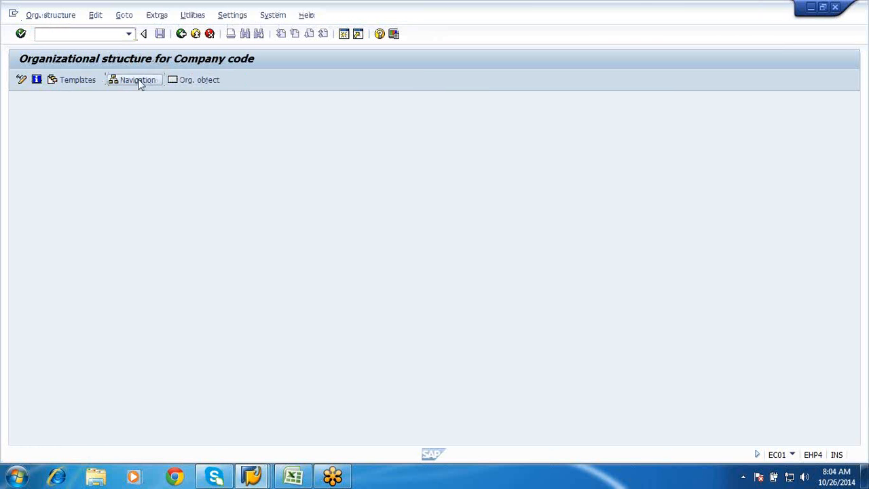
pyautogui.click(139, 82)
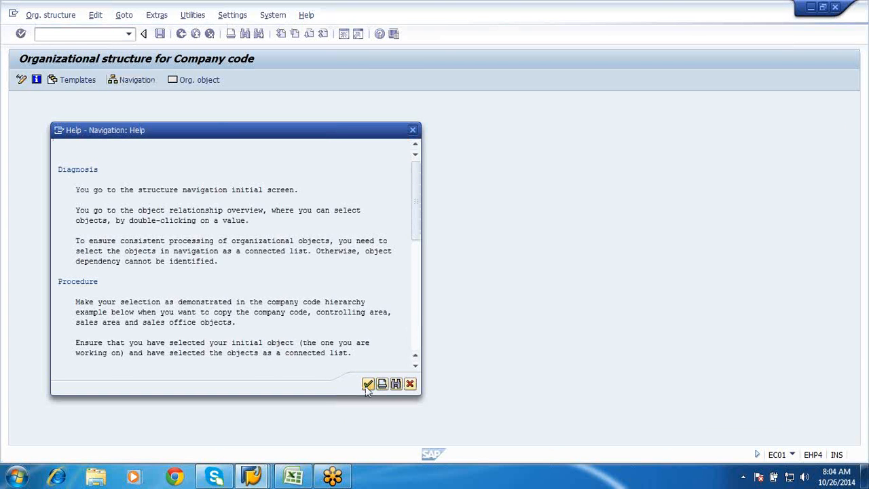
pyautogui.click(367, 385)
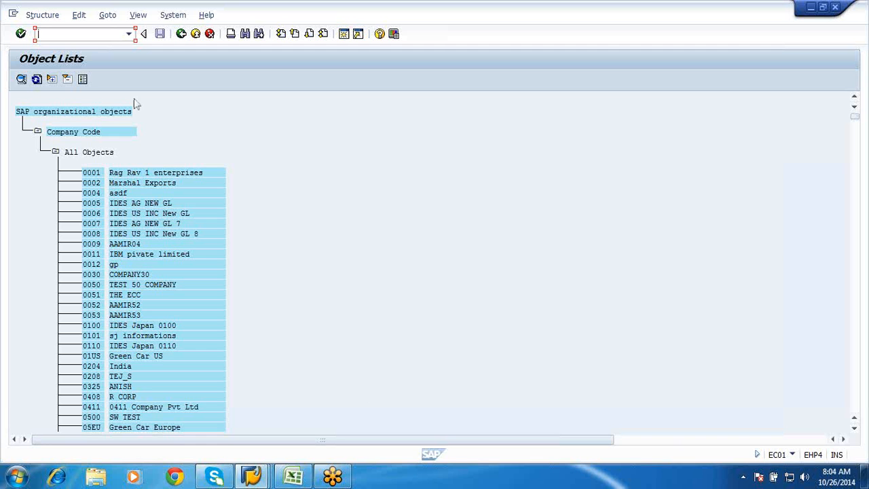
# Search the whole object list for company code GF01, without starting at the current line and with a limit of 999 hits
pyautogui.click(21, 80)
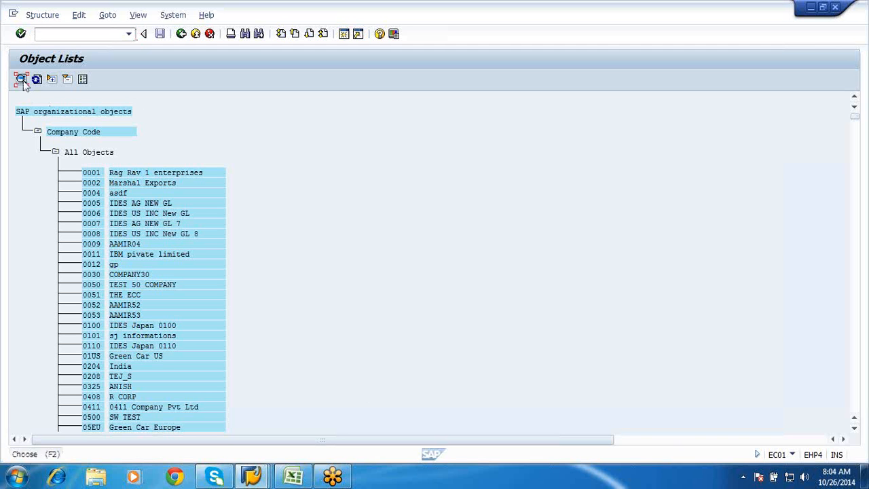
pyautogui.click(245, 35)
pyautogui.write('GFC1')
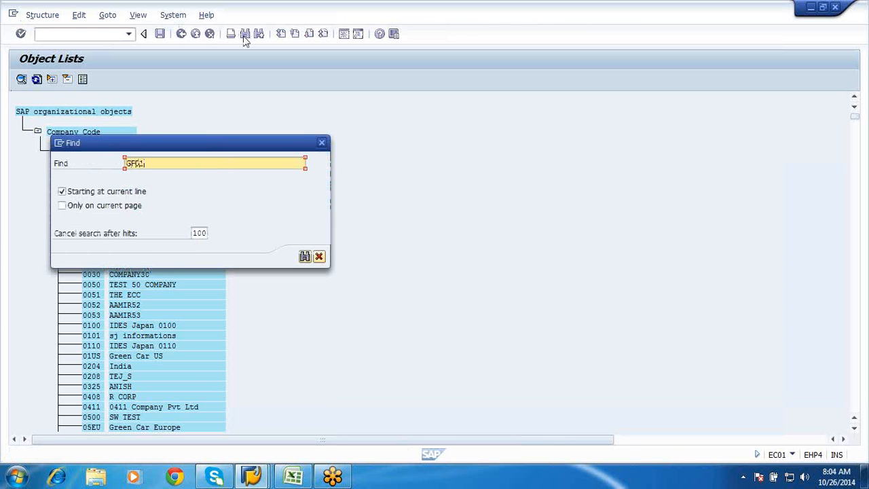
pyautogui.click(110, 193)
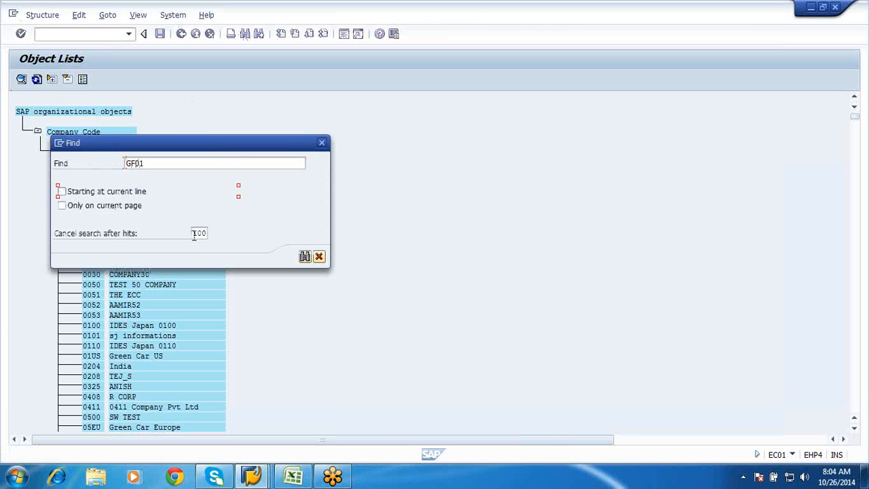
pyautogui.click(194, 233)
pyautogui.write('999')
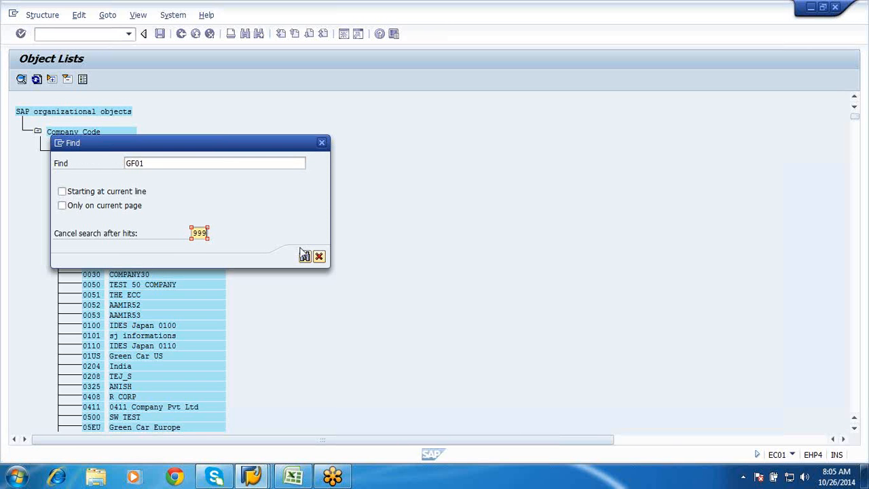
pyautogui.click(305, 256)
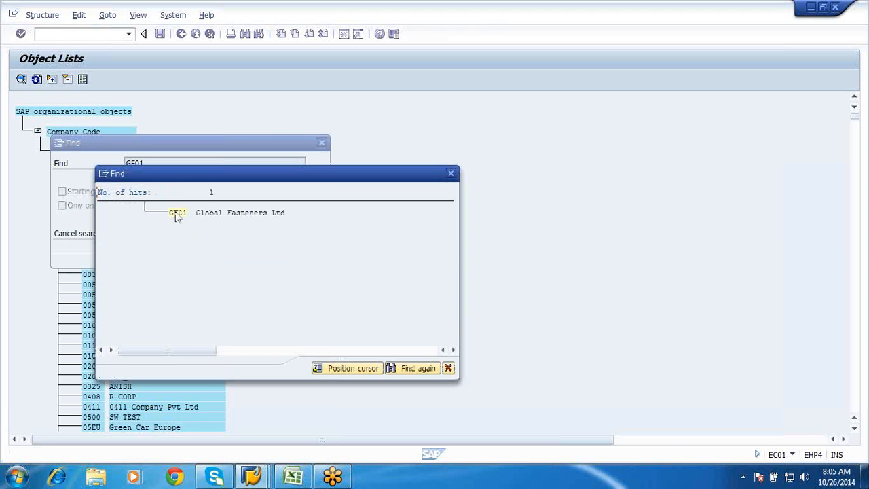
# Open the structure of company code GF01 from the search hit and examine the objects assigned to plant GFP1
pyautogui.click(178, 213)
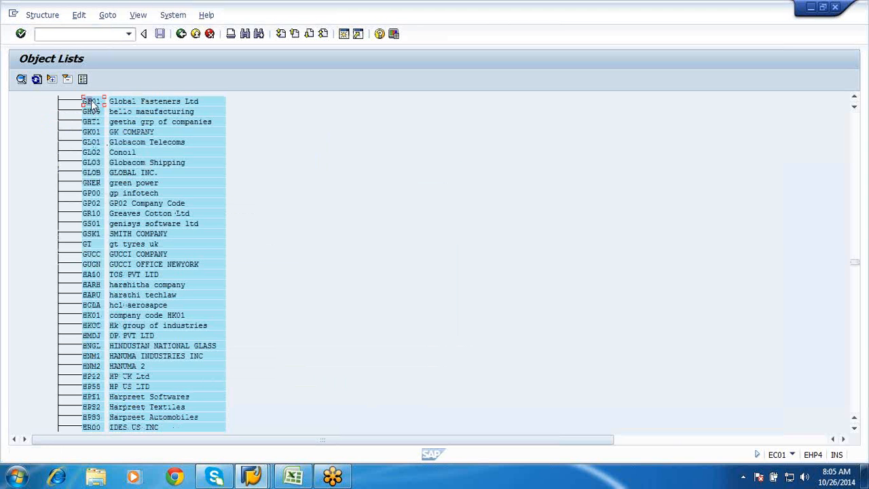
pyautogui.doubleClick(91, 103)
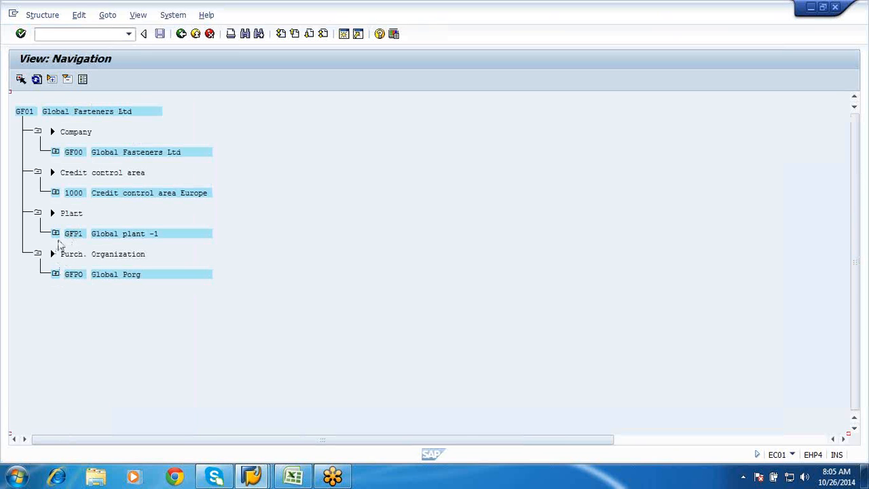
pyautogui.doubleClick(60, 236)
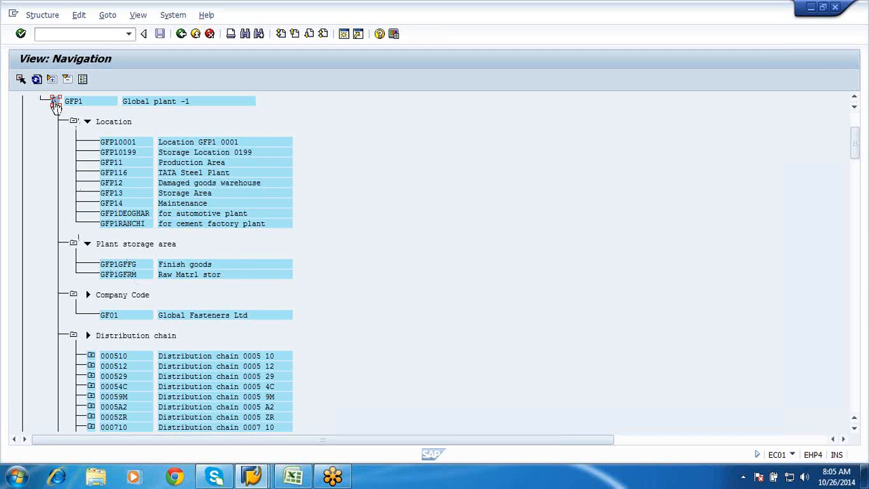
pyautogui.click(56, 103)
# Examine the assignments of purchasing organization GFPO, collapse it and return to the start of the GF01 structure
pyautogui.click(56, 143)
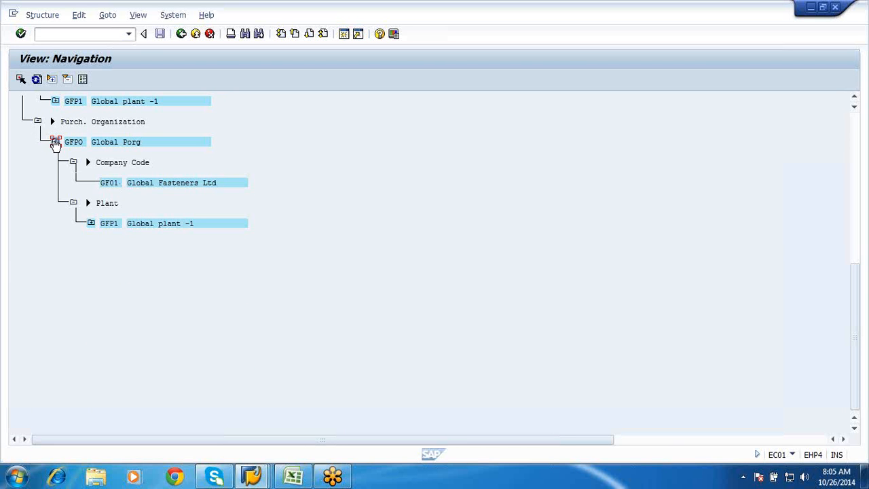
pyautogui.click(56, 142)
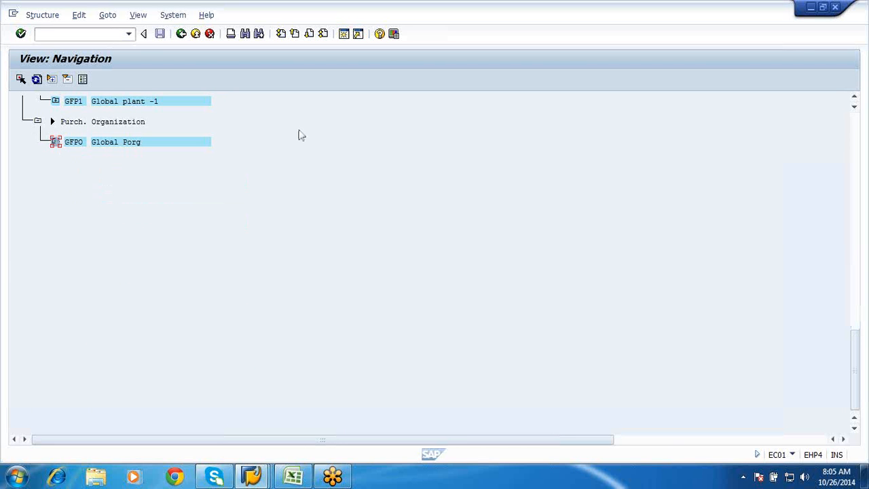
pyautogui.scroll(1, 299, 134)
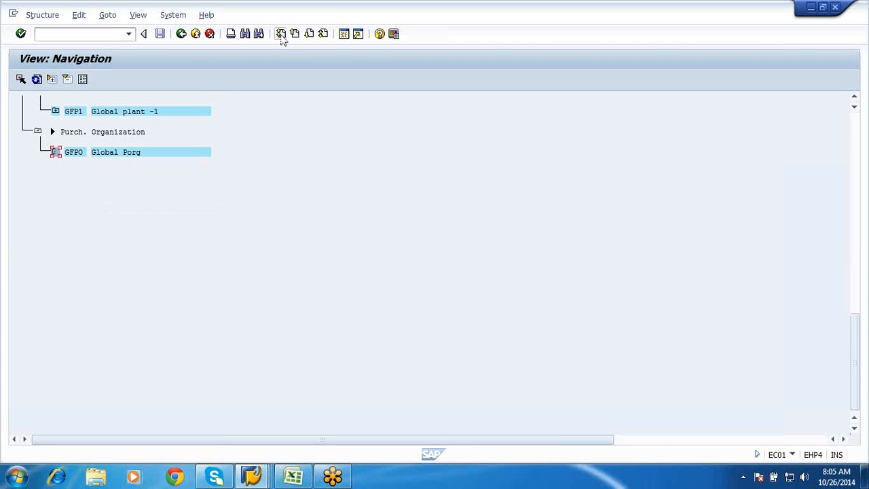
pyautogui.click(296, 33)
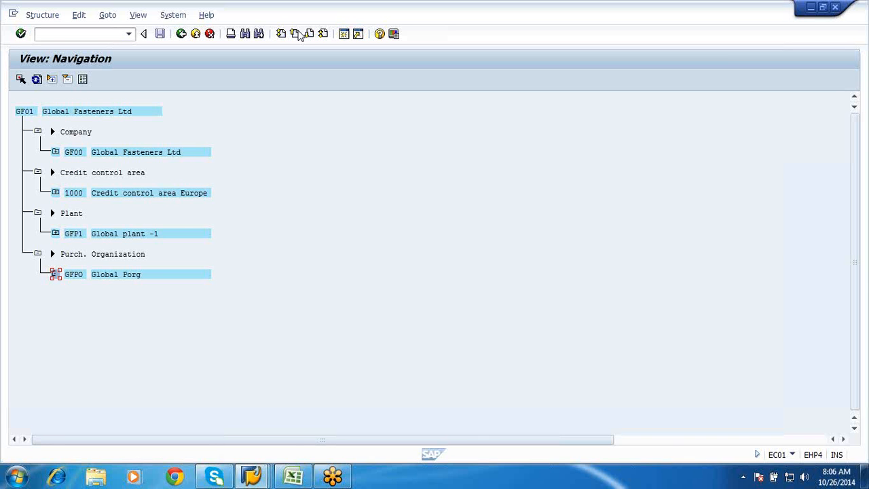
# Open an additional session, return to the GF01 structure and examine the company code and plant assigned to purchasing organization GFPO
pyautogui.click(346, 35)
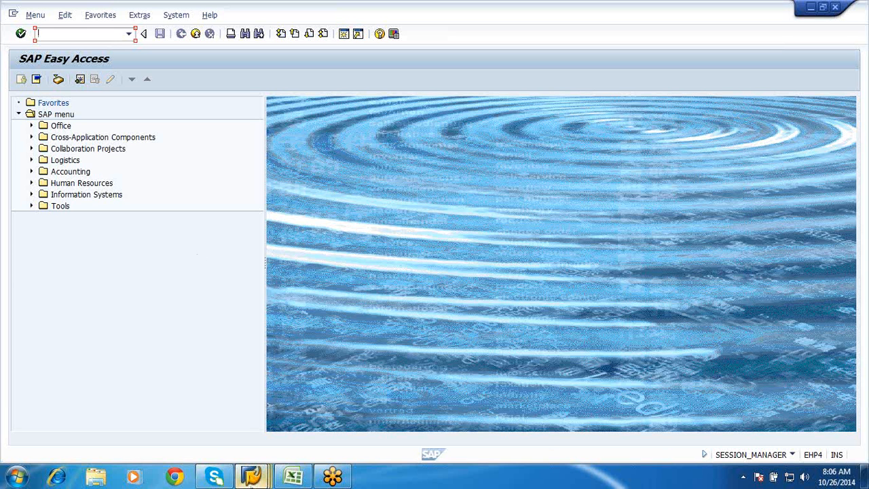
pyautogui.click(251, 477)
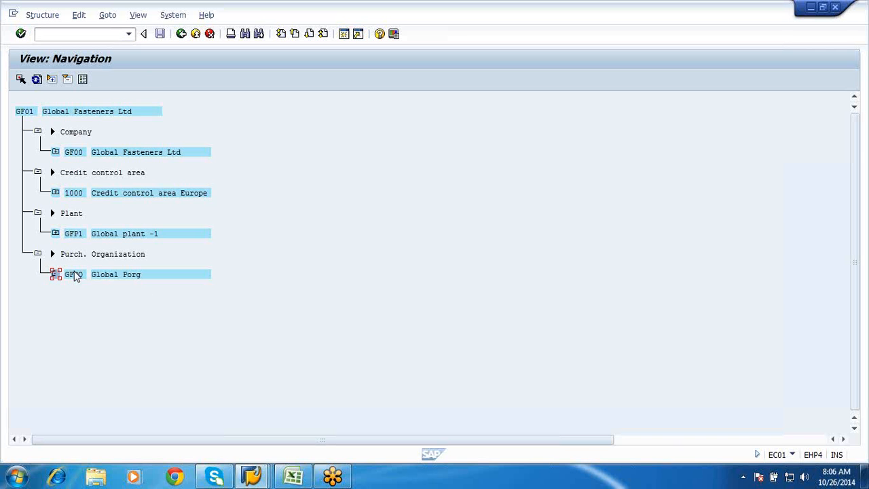
pyautogui.click(55, 274)
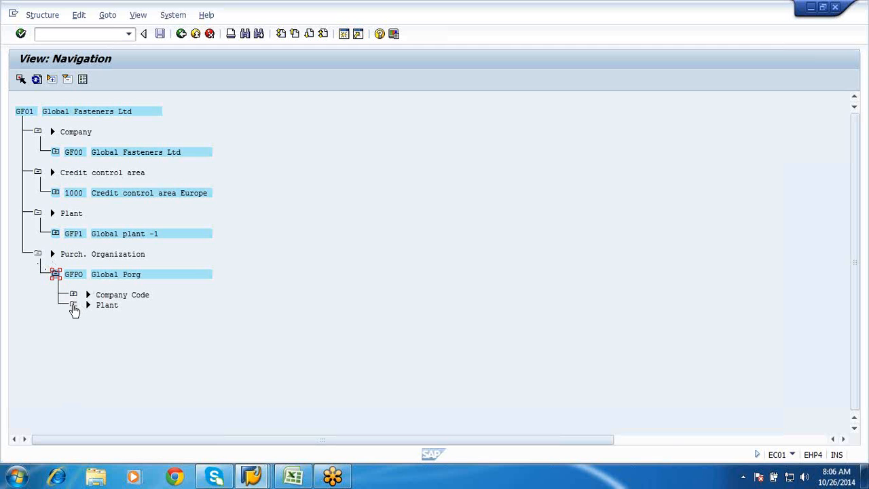
pyautogui.click(73, 306)
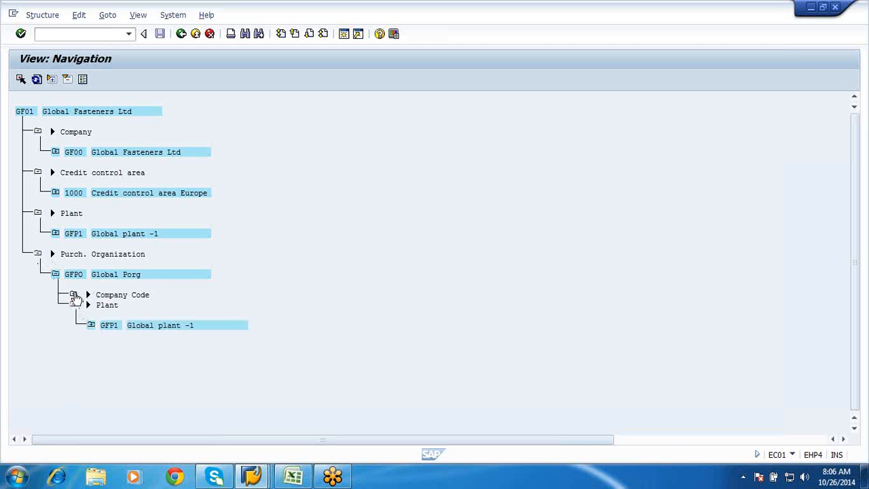
pyautogui.click(74, 295)
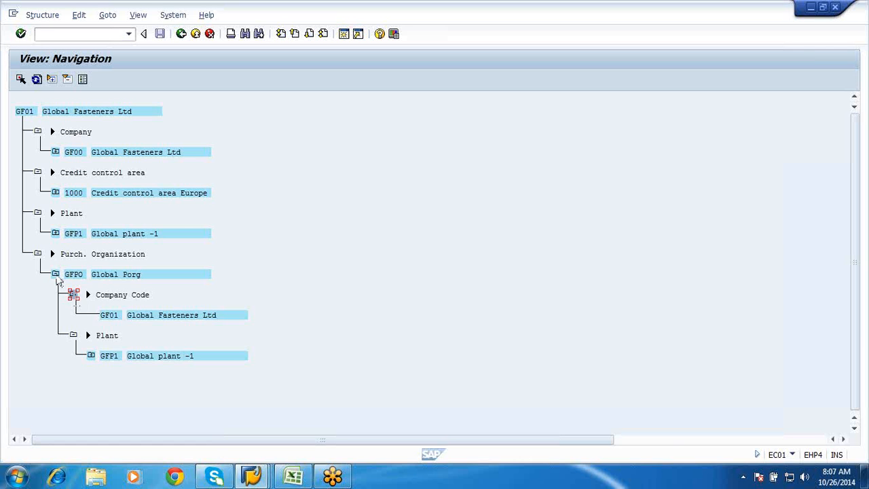
pyautogui.click(55, 275)
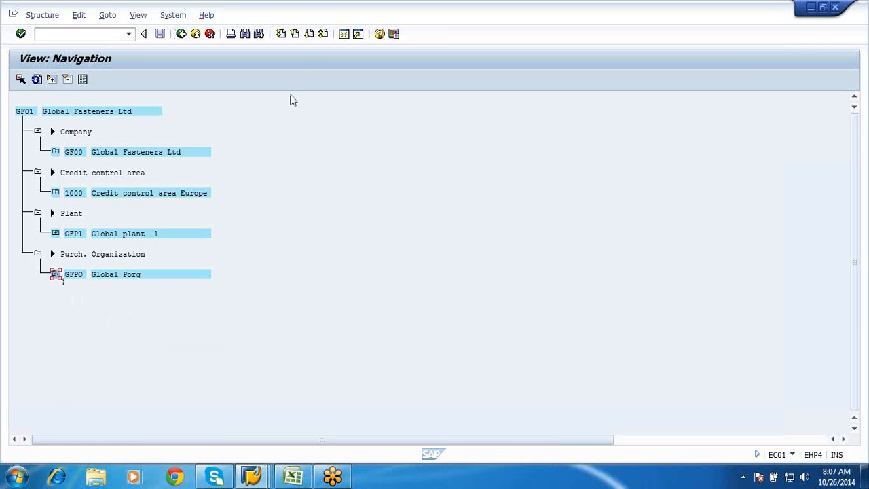
# Switch to the SAP Easy Access session and start transaction SE16N
pyautogui.click(252, 475)
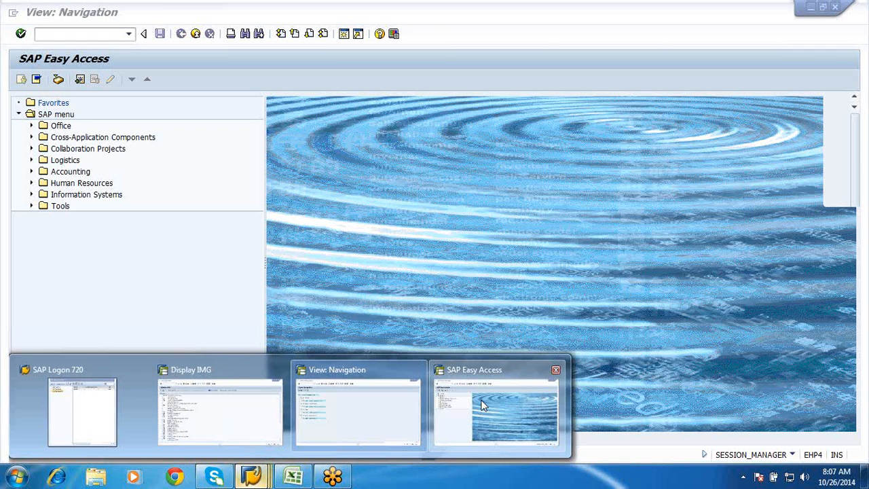
pyautogui.click(496, 407)
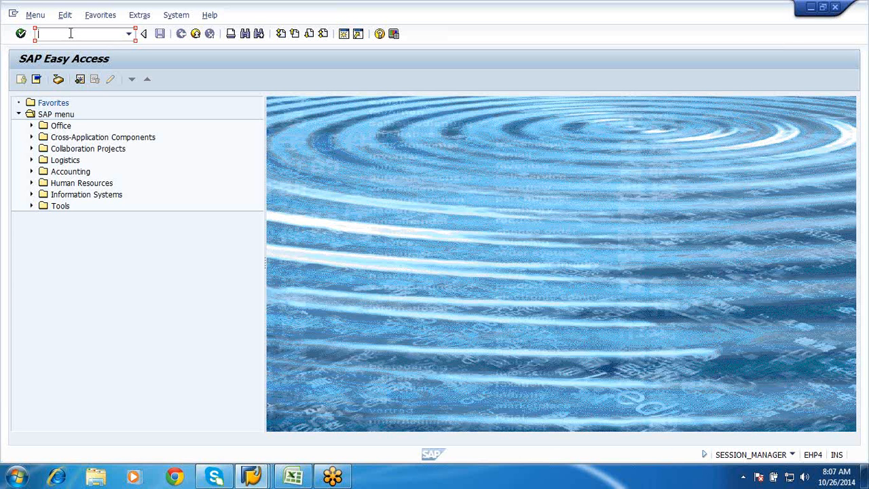
pyautogui.write('SE38')
pyautogui.write('N')
pyautogui.press('Return')
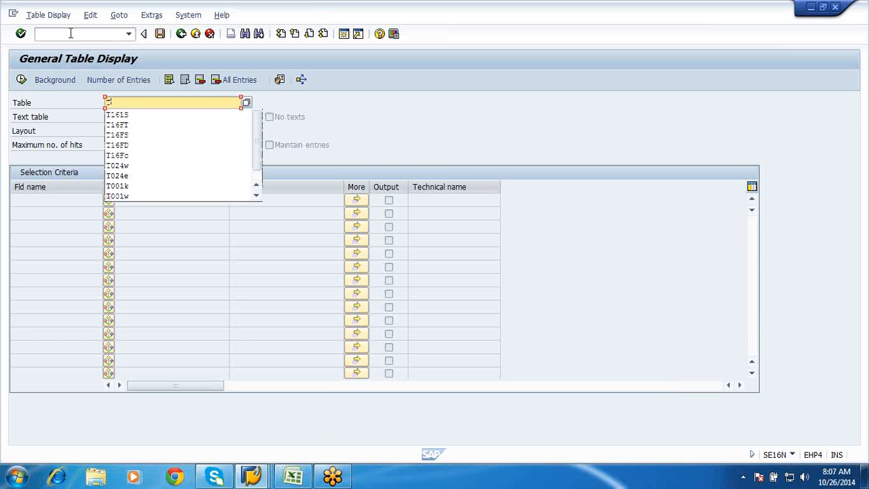
# Select table T001 for display and remove the limit on the maximum number of hits
pyautogui.write('T001')
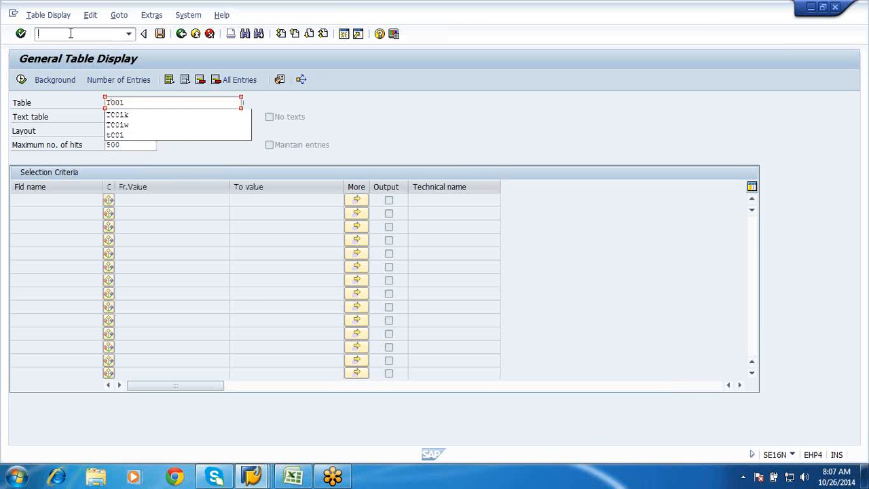
pyautogui.press('Return')
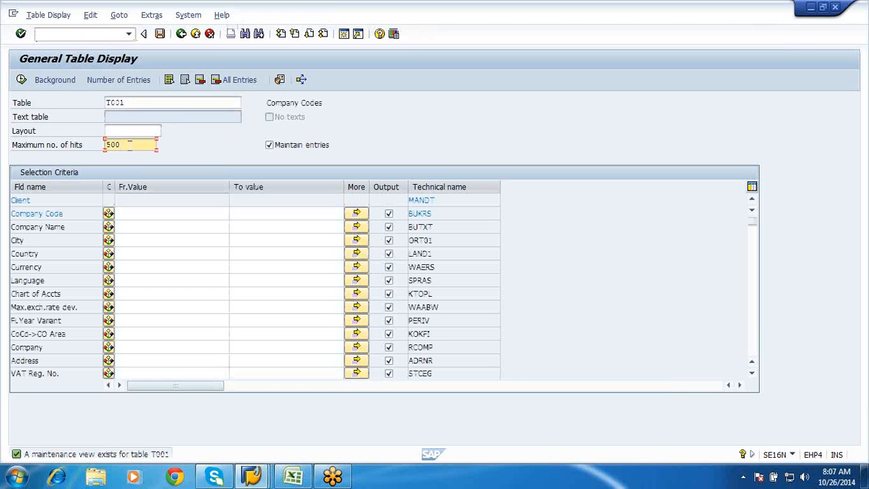
pyautogui.press('Delete')
pyautogui.press('Delete')
pyautogui.press('Delete')
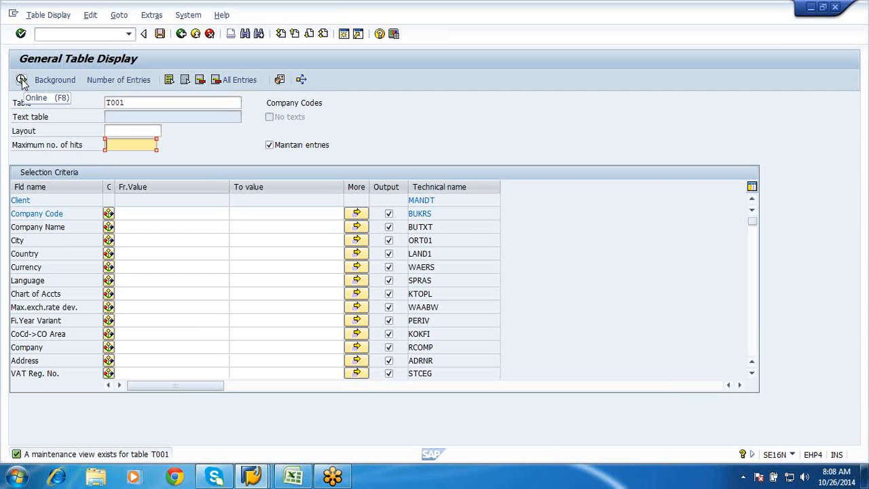
# Restrict the selection to company code GF01 and display the matching T001 entries
pyautogui.click(138, 213)
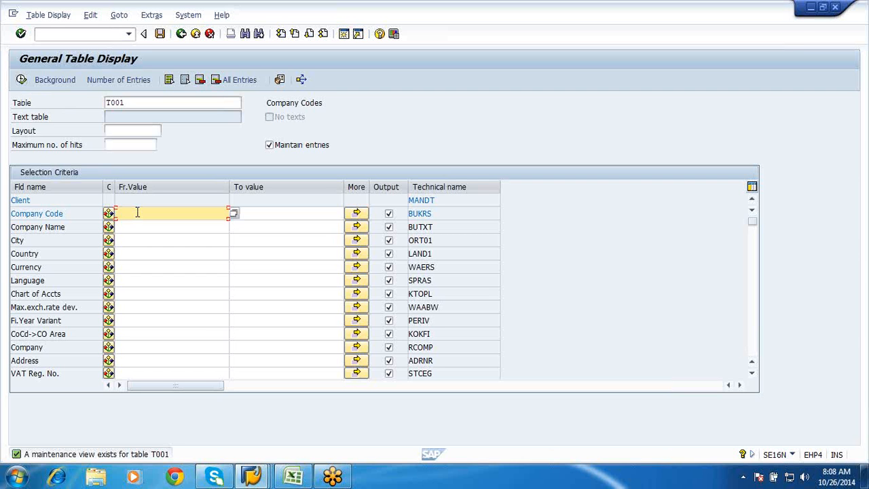
pyautogui.write('GF01')
pyautogui.click(20, 80)
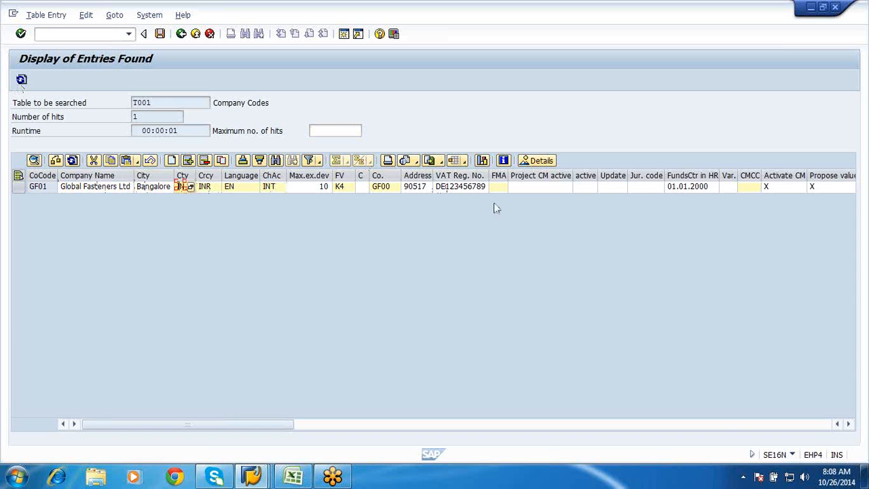
# Examine all columns of the GF01 entry in table T001 and return to the selection screen
pyautogui.click(723, 427)
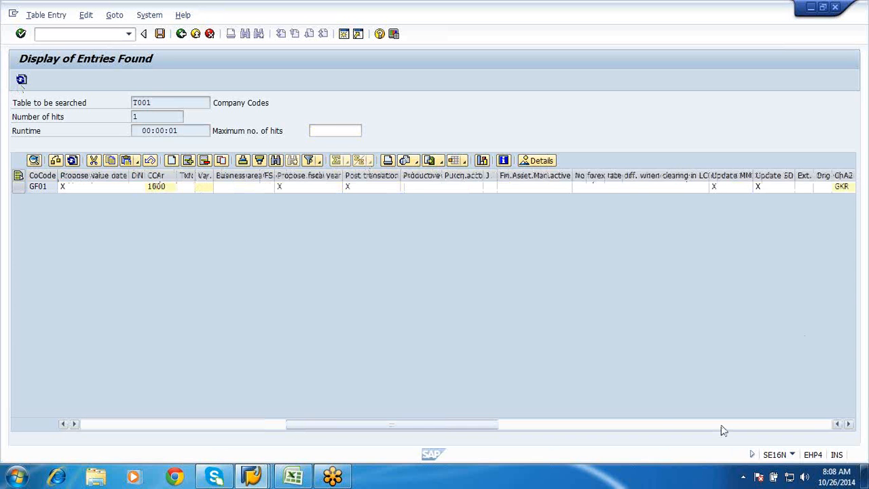
pyautogui.click(722, 427)
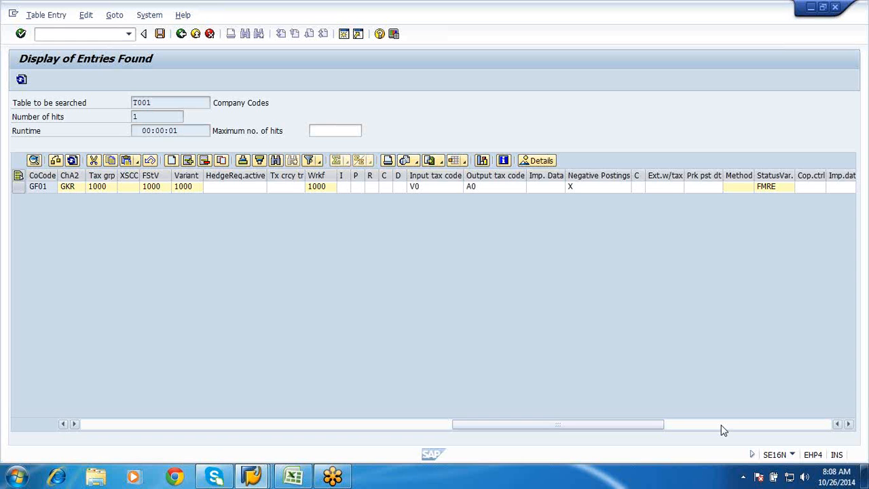
pyautogui.click(142, 427)
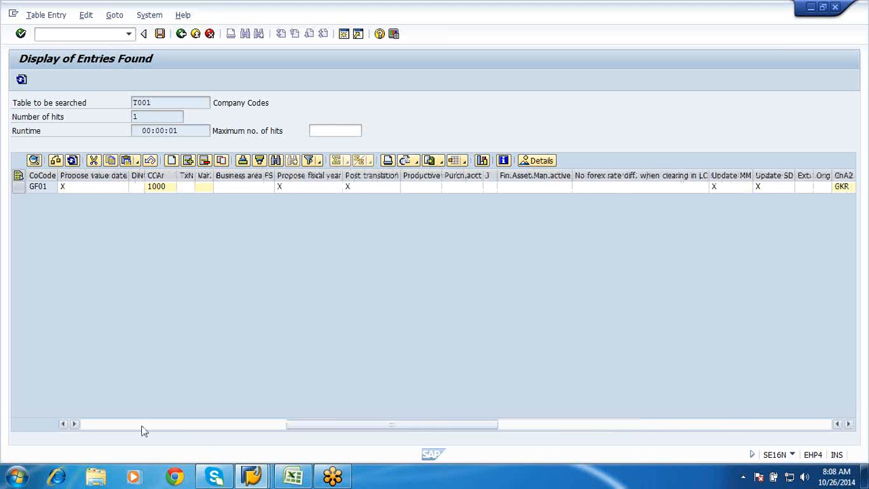
pyautogui.click(98, 427)
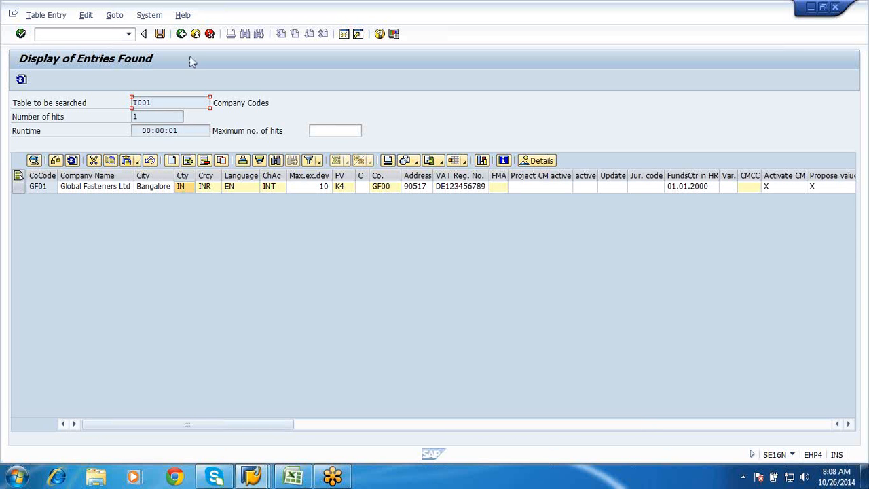
pyautogui.click(181, 34)
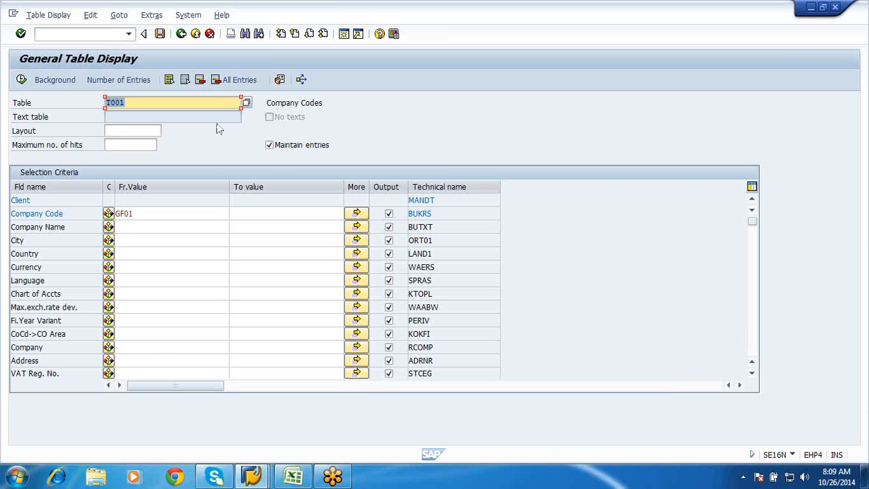
# Replace the table with T001K from the earlier entries and load its selection fields
pyautogui.press('BackSpace')
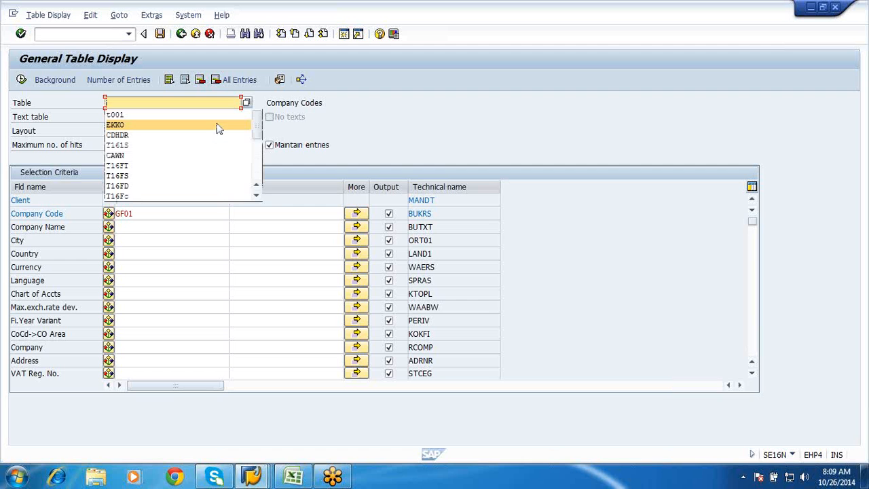
pyautogui.click(258, 197)
pyautogui.click(259, 197)
pyautogui.click(259, 197)
pyautogui.click(258, 197)
pyautogui.click(259, 197)
pyautogui.click(258, 197)
pyautogui.click(259, 197)
pyautogui.click(258, 197)
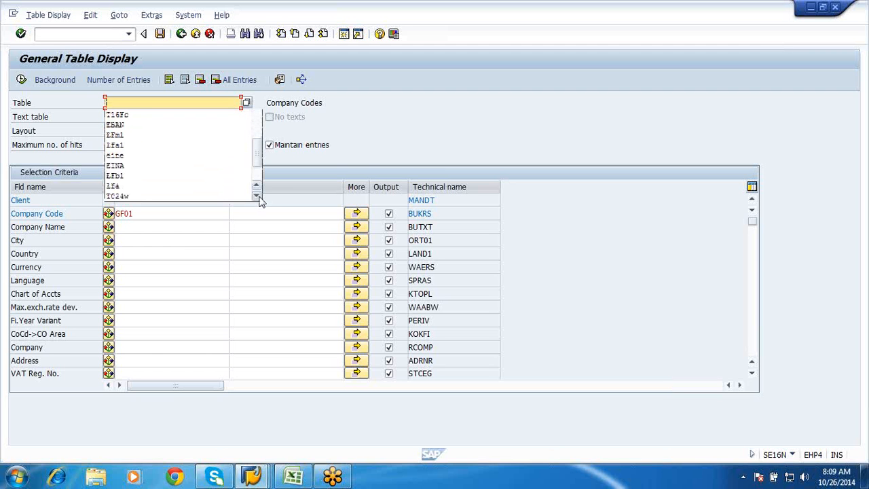
pyautogui.click(258, 197)
pyautogui.click(258, 197)
pyautogui.click(259, 197)
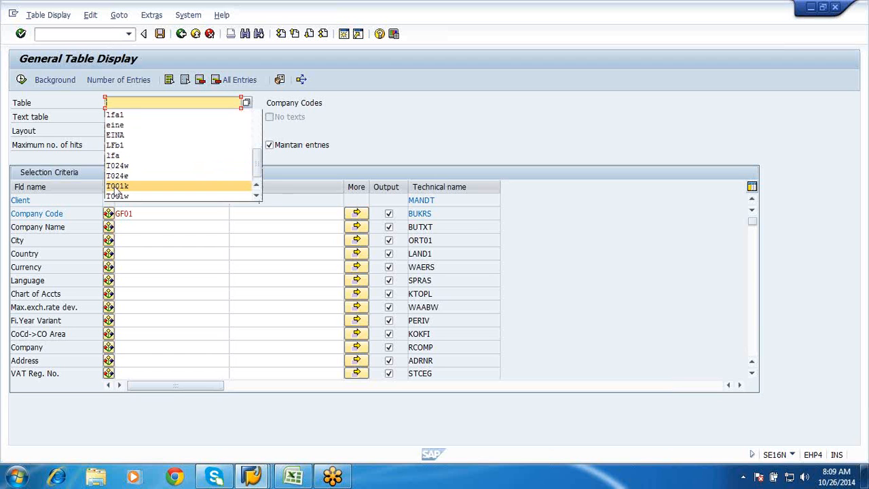
pyautogui.click(117, 186)
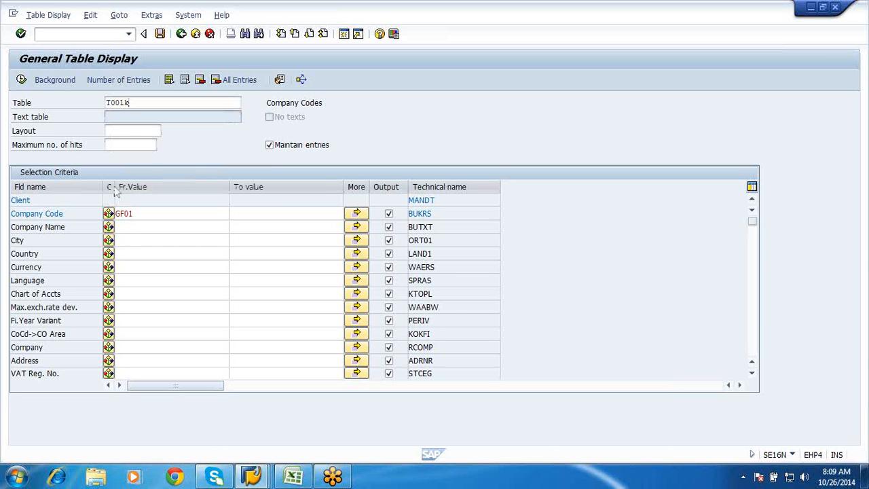
pyautogui.press('Return')
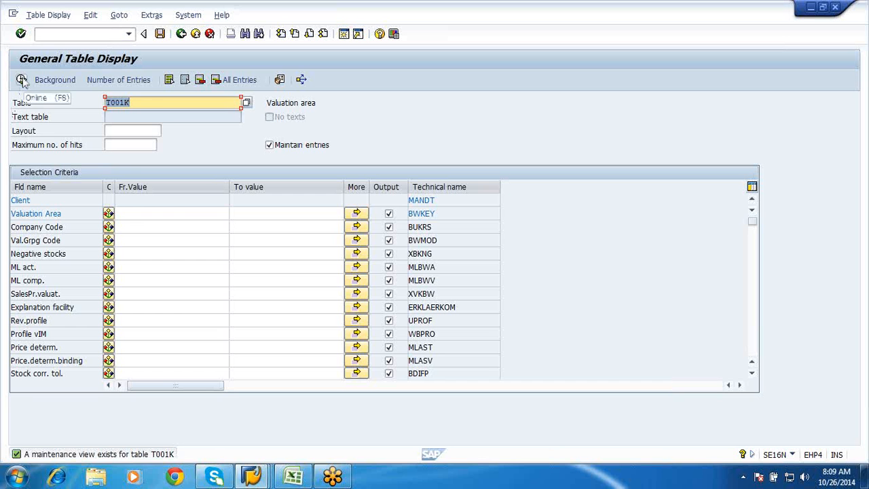
# Display all entries of table T001K without restrictions and look through the valuation areas and their company codes
pyautogui.click(21, 80)
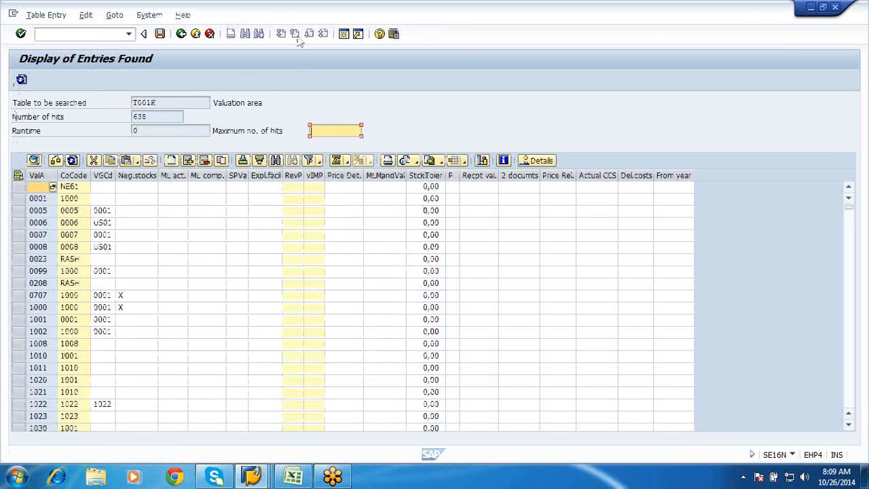
pyautogui.click(851, 327)
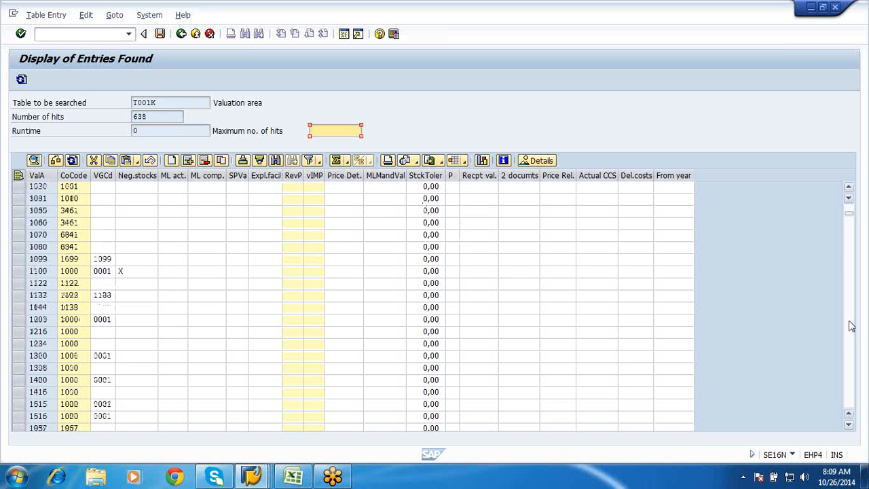
pyautogui.click(851, 327)
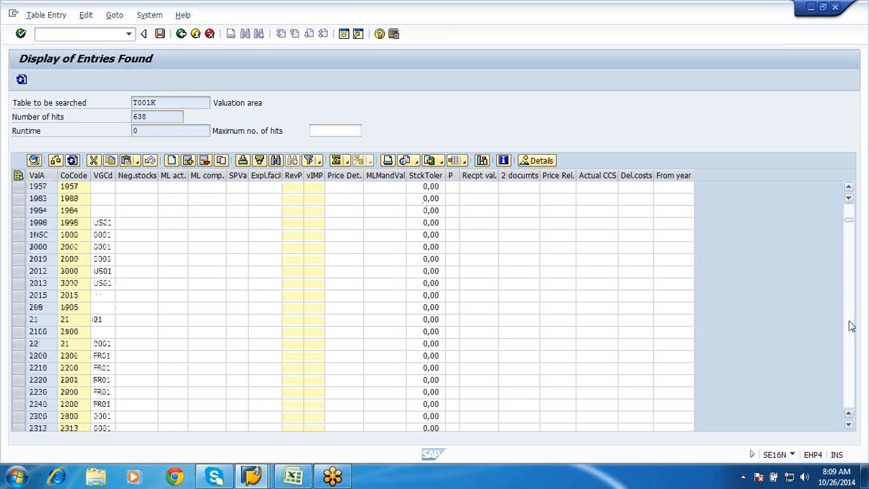
pyautogui.click(851, 327)
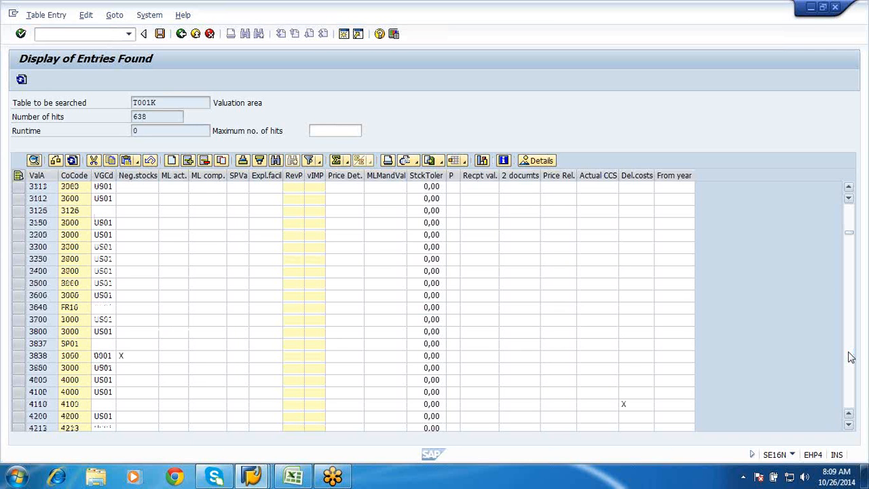
pyautogui.click(850, 357)
pyautogui.click(850, 357)
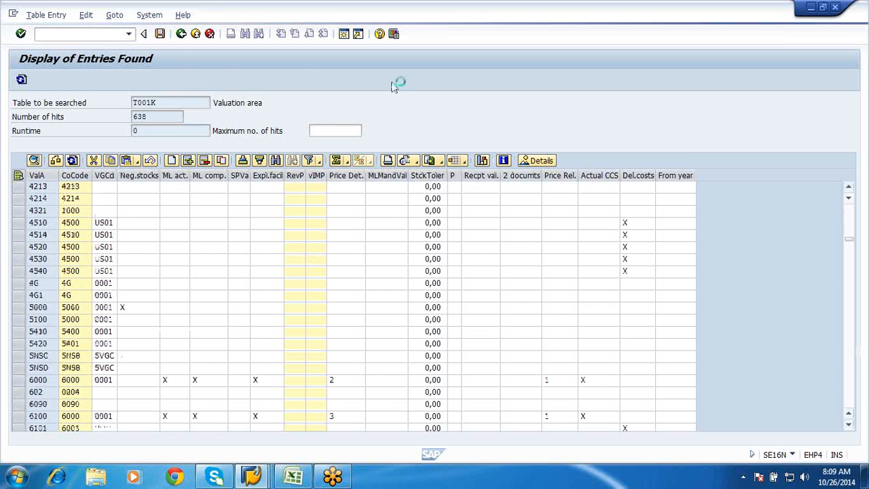
# Restrict the T001K selection to company code GF01, display the matching entries and examine the valuation area
pyautogui.press('F3')
pyautogui.click(143, 227)
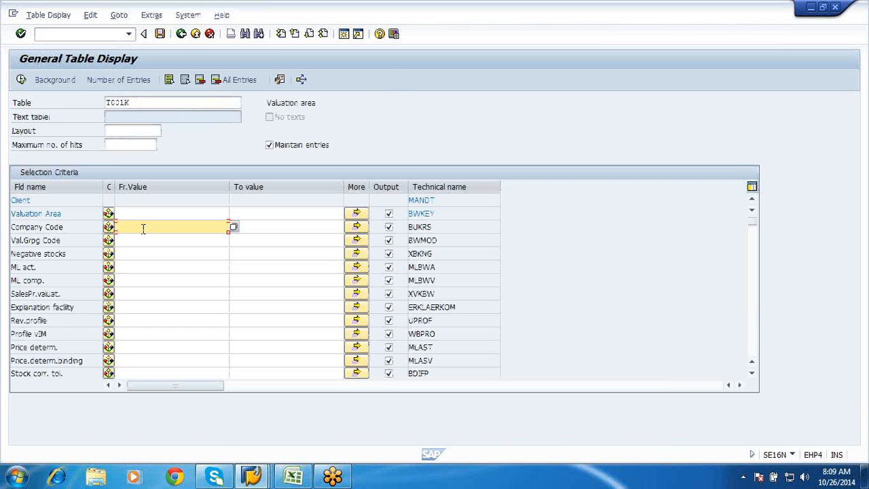
pyautogui.write('GF01')
pyautogui.click(21, 80)
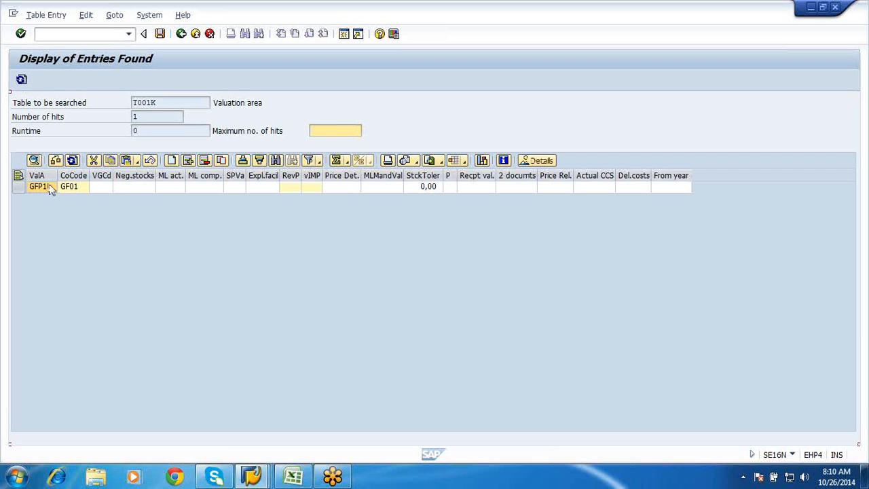
pyautogui.doubleClick(51, 189)
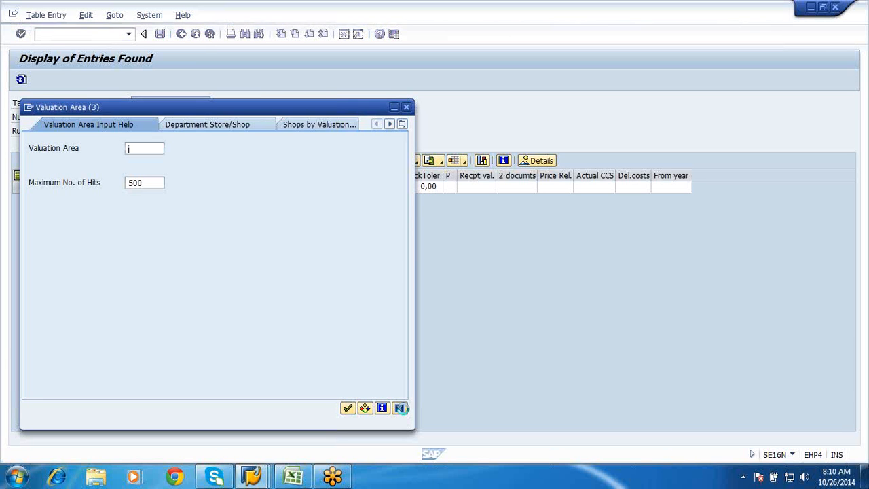
pyautogui.click(400, 407)
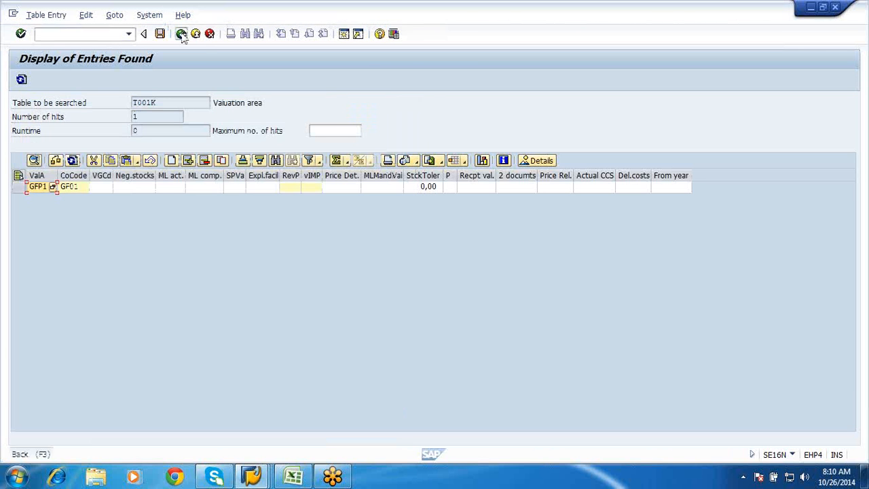
# Return to the selection screen, replace the table with T001L and load its selection fields
pyautogui.click(181, 33)
pyautogui.click(182, 34)
pyautogui.click(134, 102)
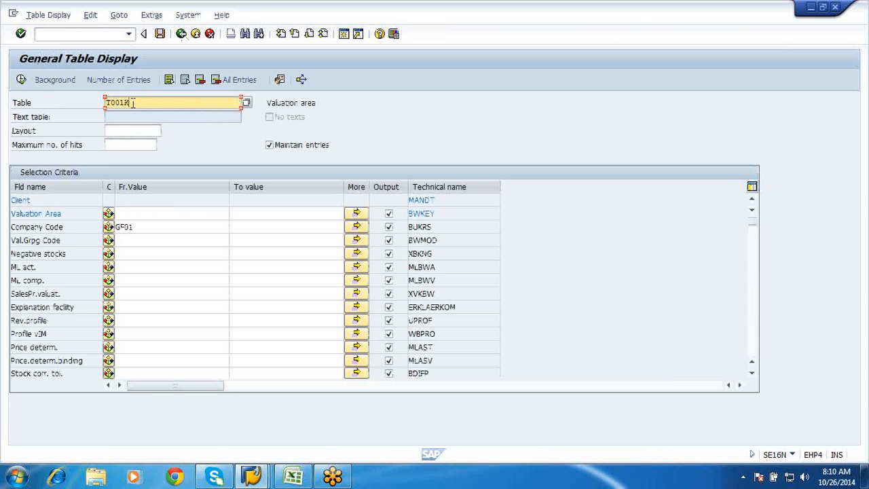
pyautogui.press('BackSpace')
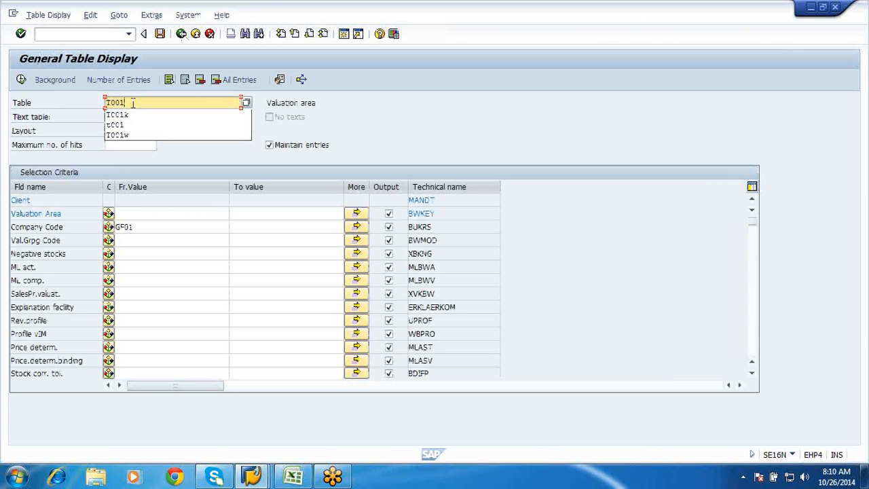
pyautogui.write('L')
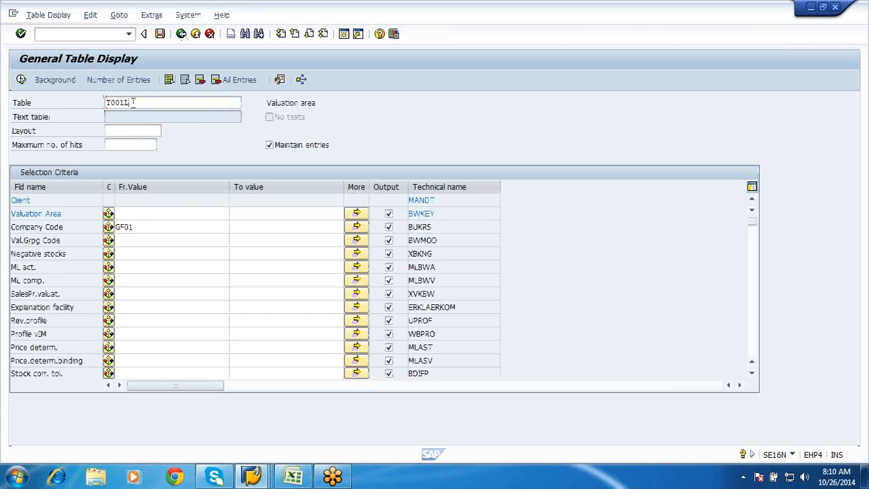
pyautogui.press('Return')
# Restrict the selection to plant GFP1 and display its storage locations from table T001L
pyautogui.click(132, 213)
pyautogui.write('GFPL')
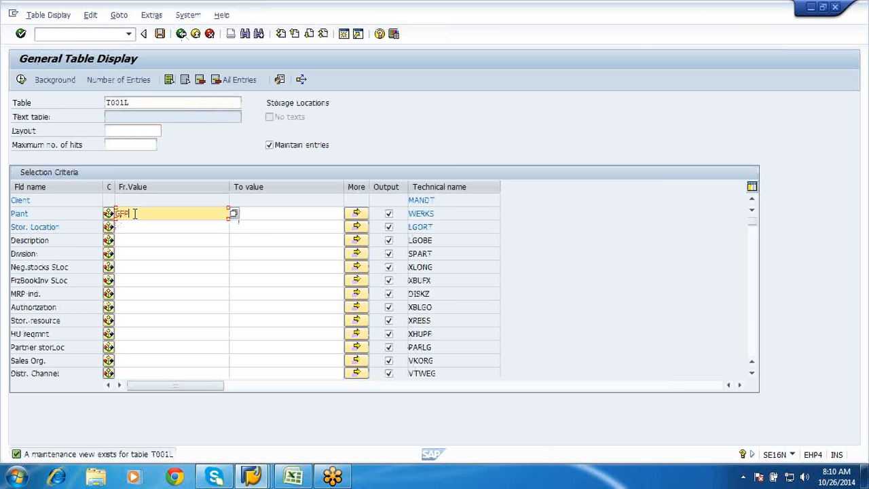
pyautogui.click(21, 79)
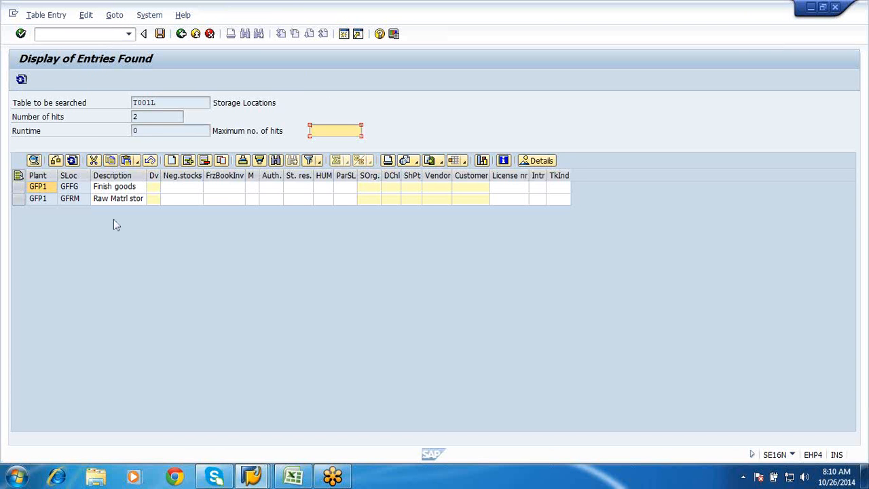
# Go back to the selection screen and replace the table with T024E, loading the purchasing organization selection fields
pyautogui.click(180, 33)
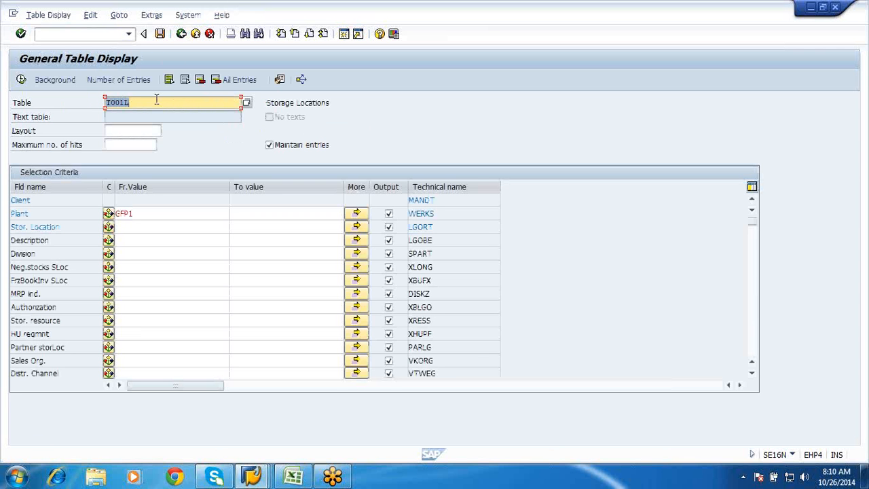
pyautogui.click(156, 99)
pyautogui.press('BackSpace')
pyautogui.press('BackSpace')
pyautogui.press('BackSpace')
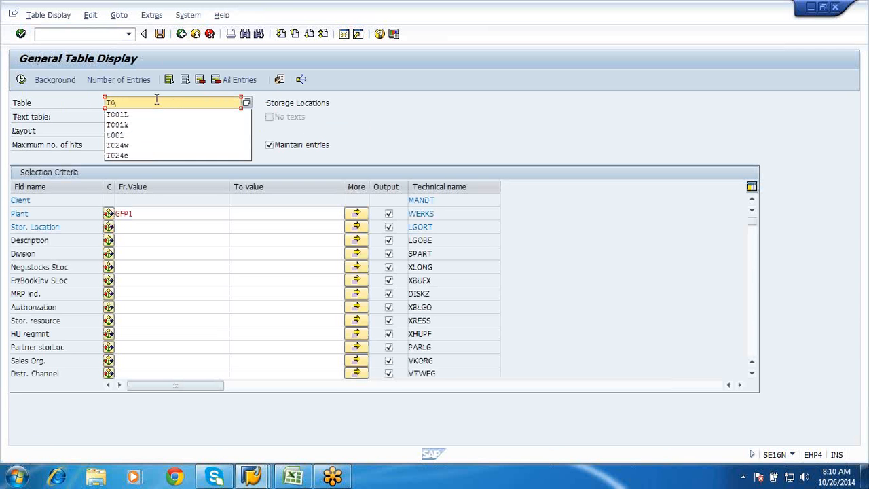
pyautogui.write('24E')
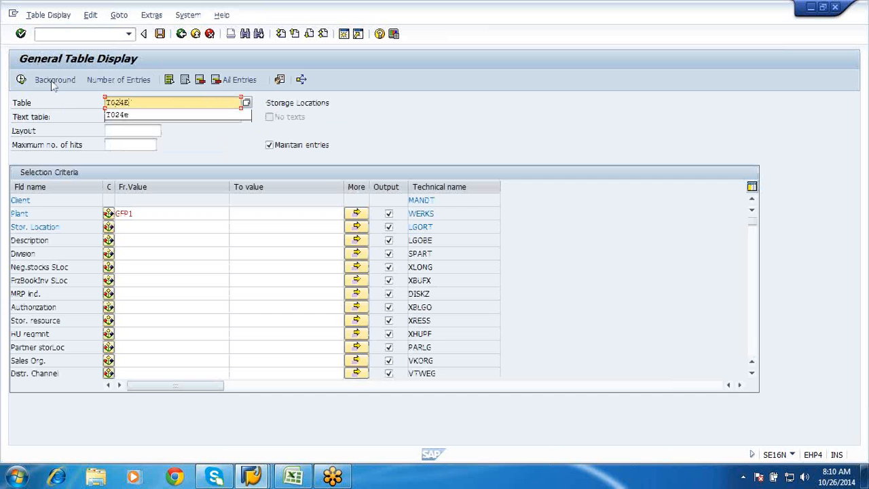
pyautogui.click(22, 79)
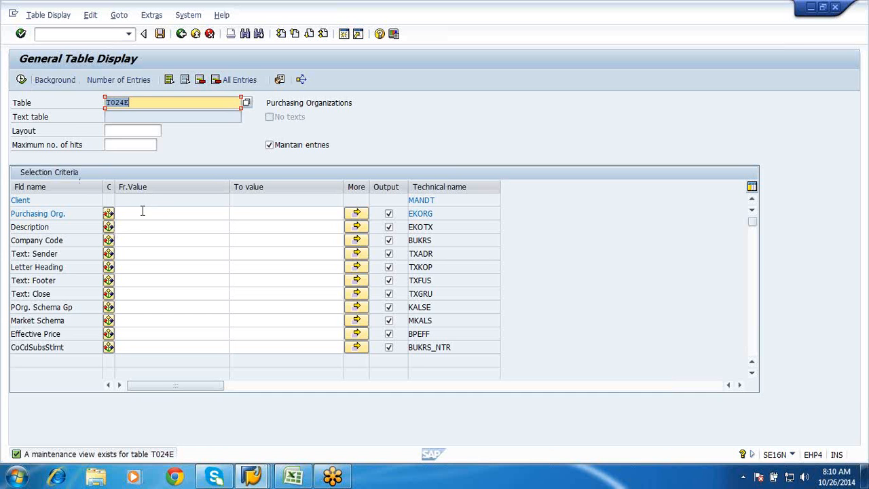
# Display the T024E entry for purchasing organization GFPO and check its assigned company code
pyautogui.click(143, 212)
pyautogui.write('GFPO')
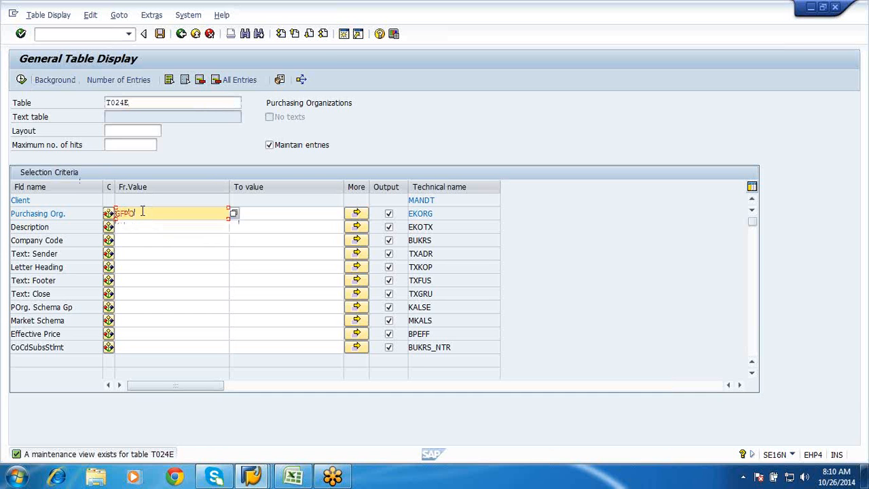
pyautogui.click(22, 80)
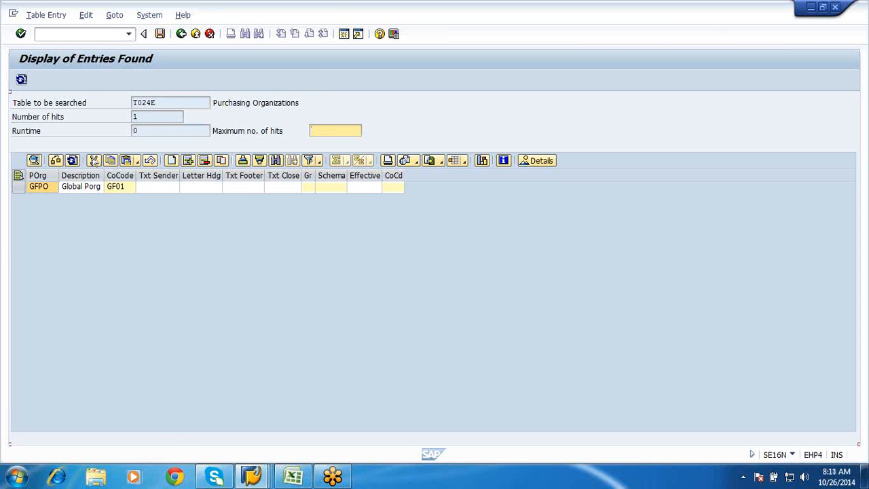
pyautogui.click(49, 193)
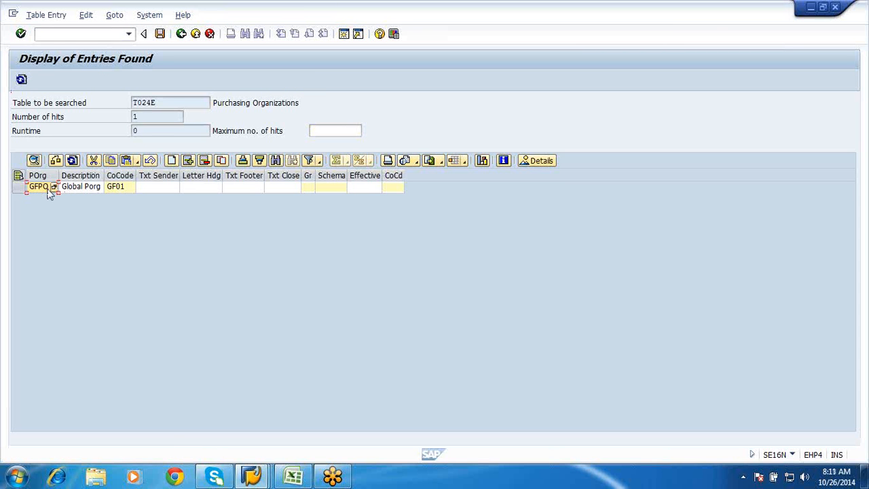
pyautogui.click(124, 192)
# Return to the selection screen, replace the table with T024W and load its selection fields
pyautogui.click(182, 34)
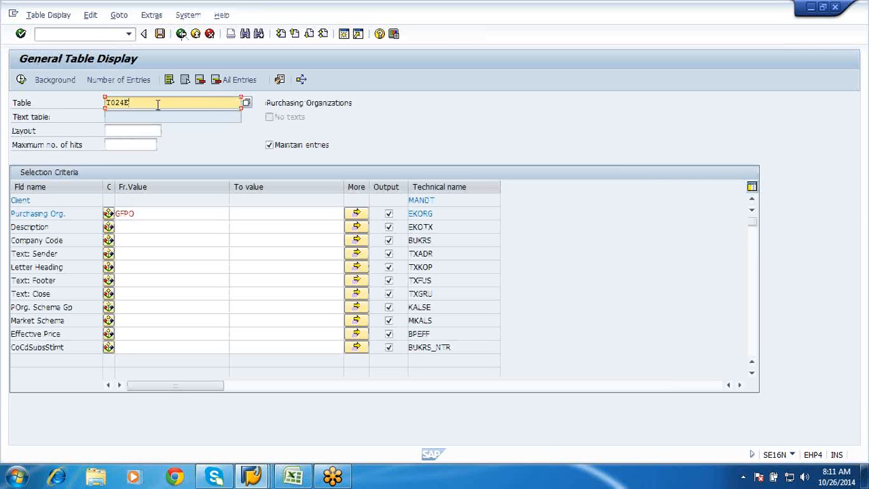
pyautogui.press('BackSpace')
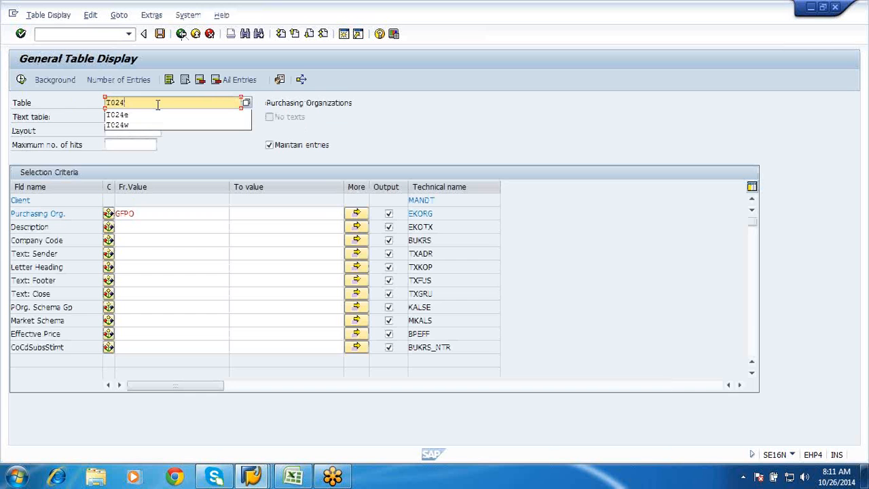
pyautogui.write('w')
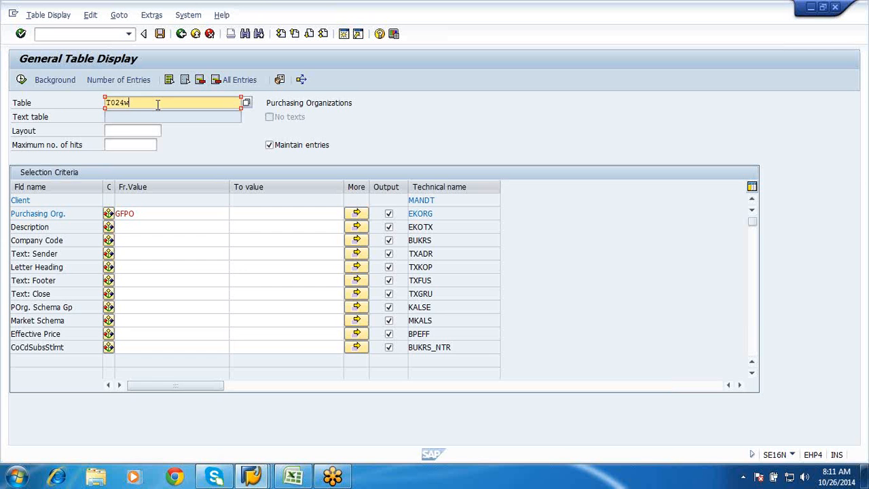
pyautogui.press('Return')
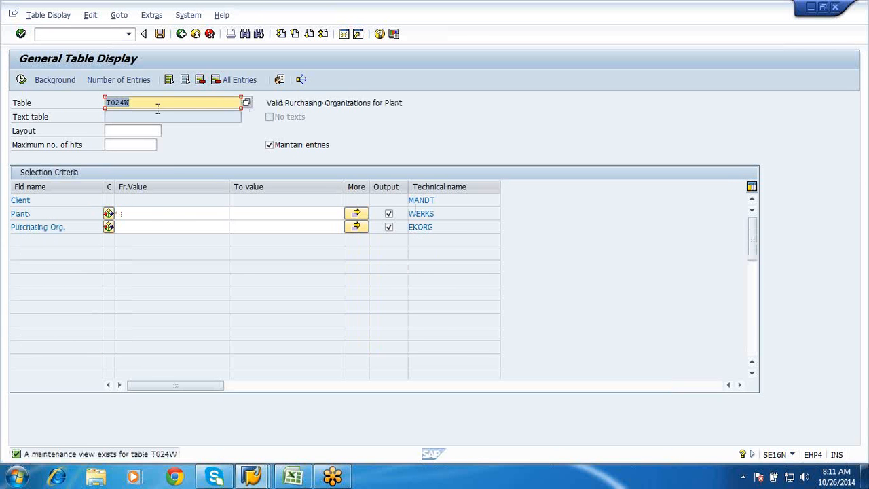
# Display the T024W entries for plant GFP1 and check the row assigning purchasing organization GFPO
pyautogui.click(153, 215)
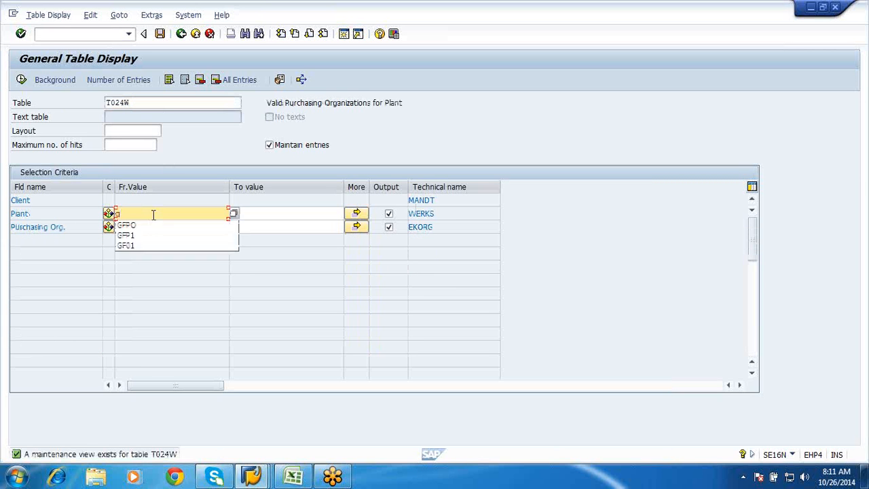
pyautogui.write('gfp1')
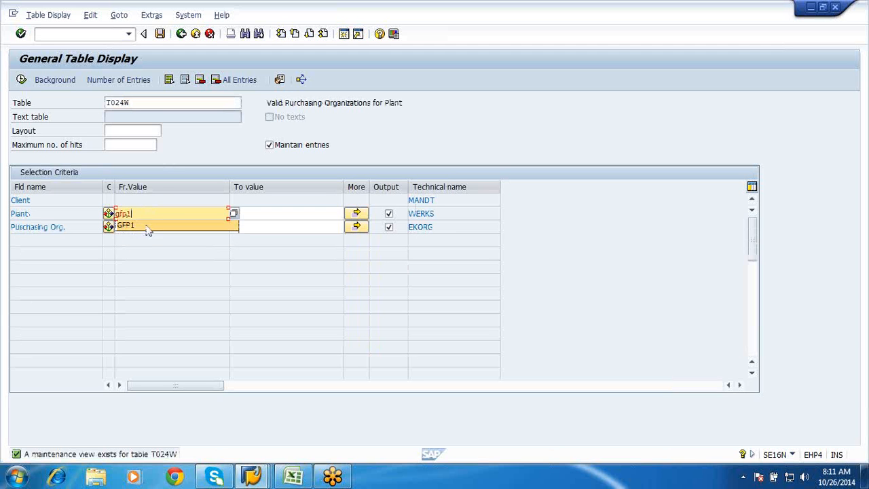
pyautogui.click(148, 226)
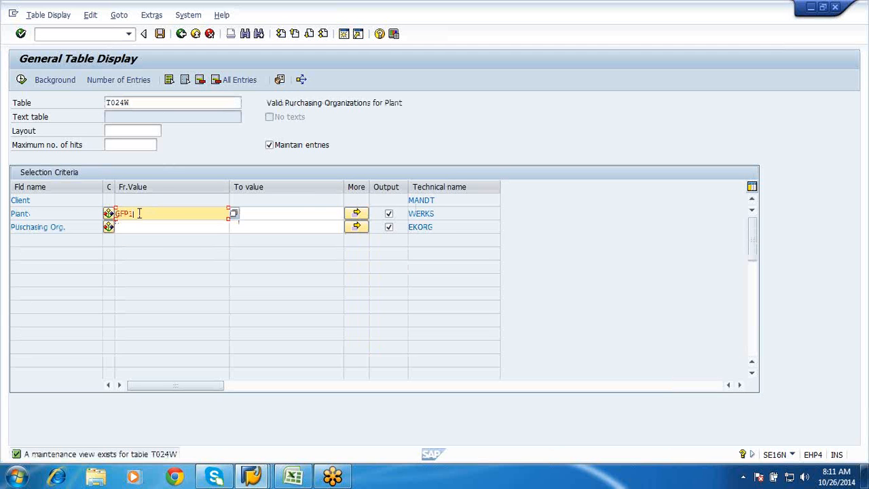
pyautogui.click(20, 80)
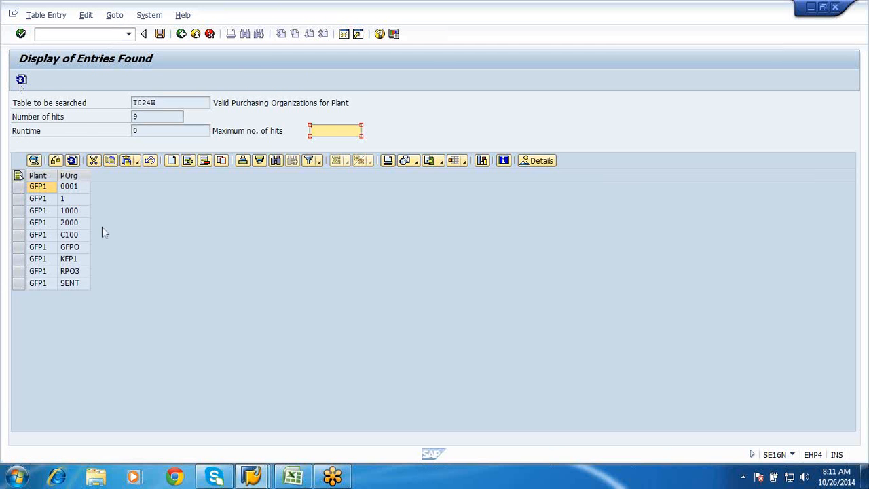
pyautogui.click(19, 247)
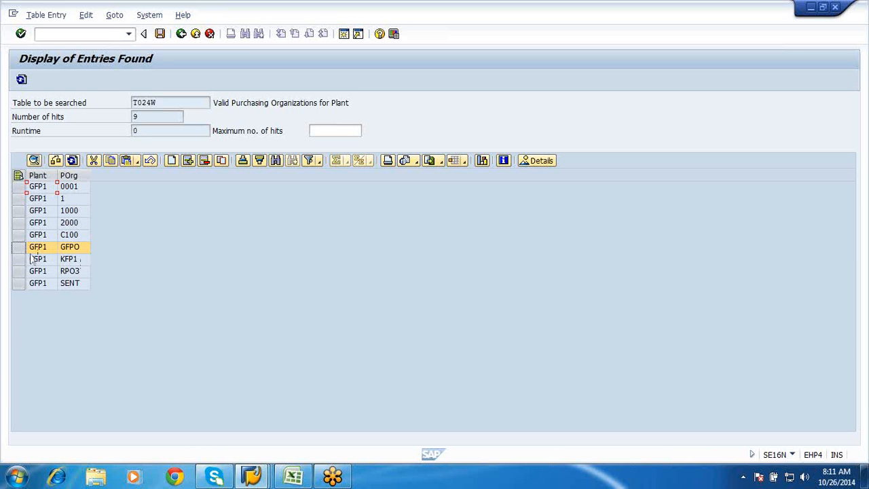
pyautogui.click(85, 251)
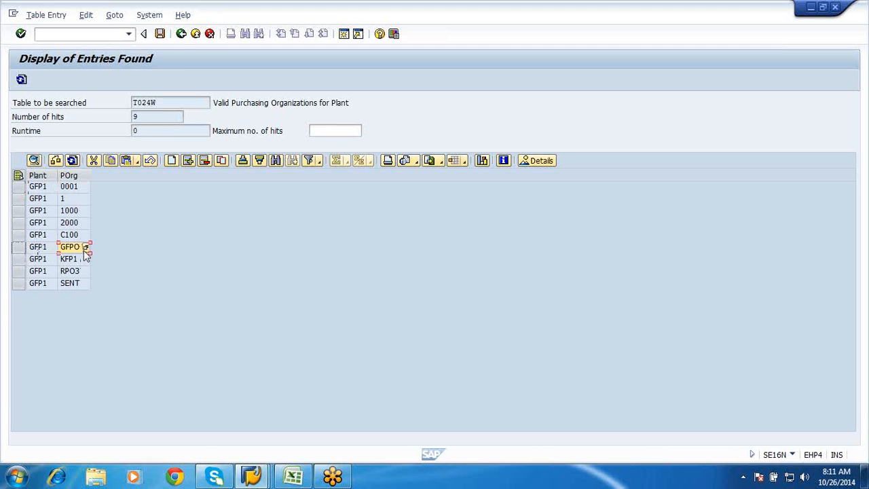
# Leave the table display for SAP Easy Access and switch to the P2P Syllabus.xls workbook in Excel, viewing the beginning of Sheet5
pyautogui.click(181, 33)
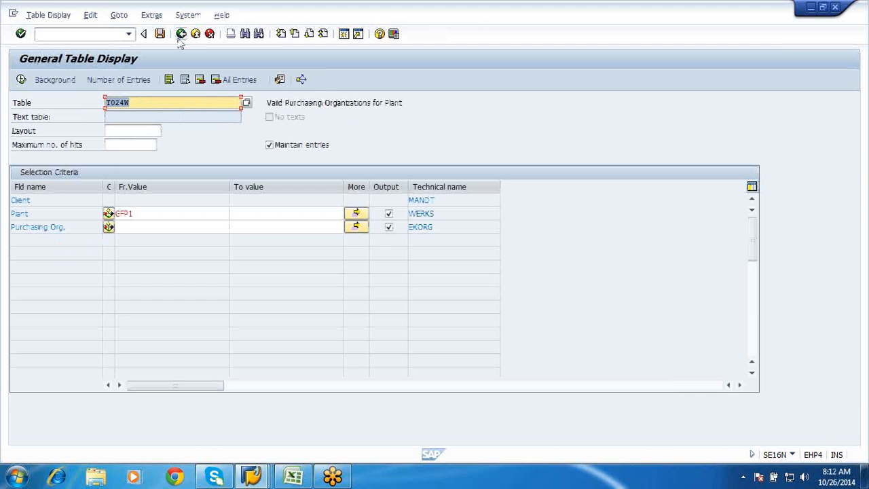
pyautogui.click(180, 38)
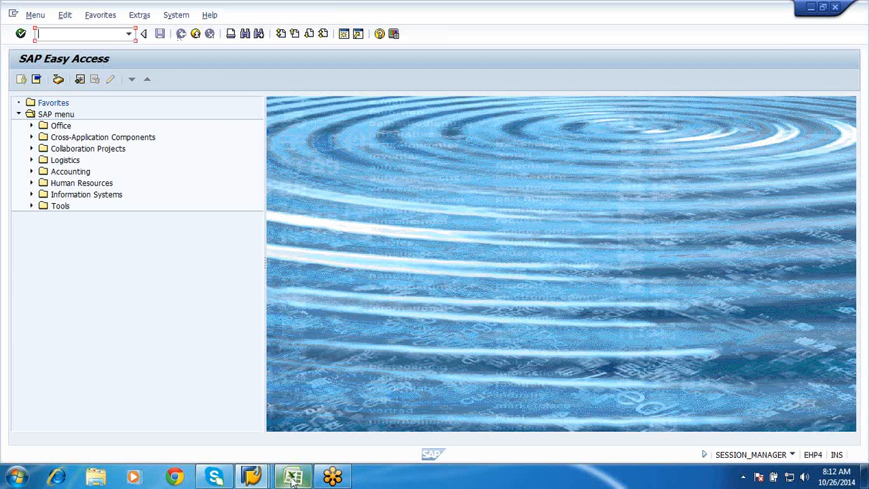
pyautogui.click(294, 478)
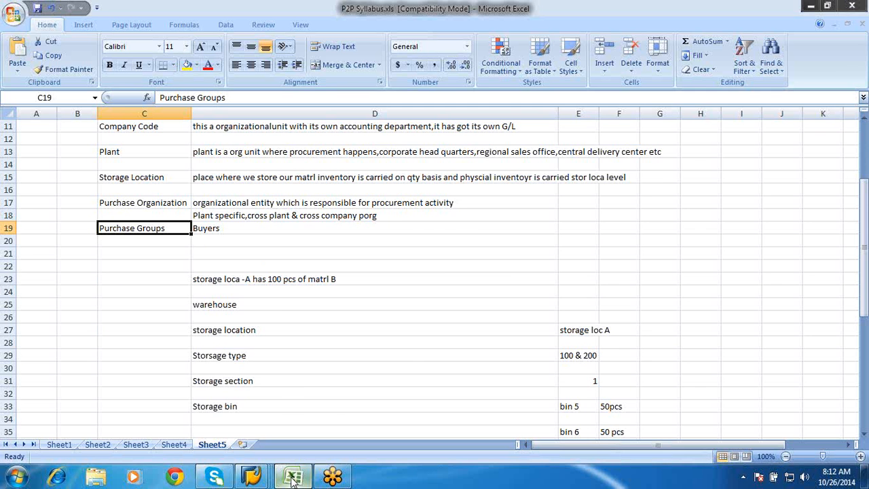
pyautogui.scroll(4, 292, 480)
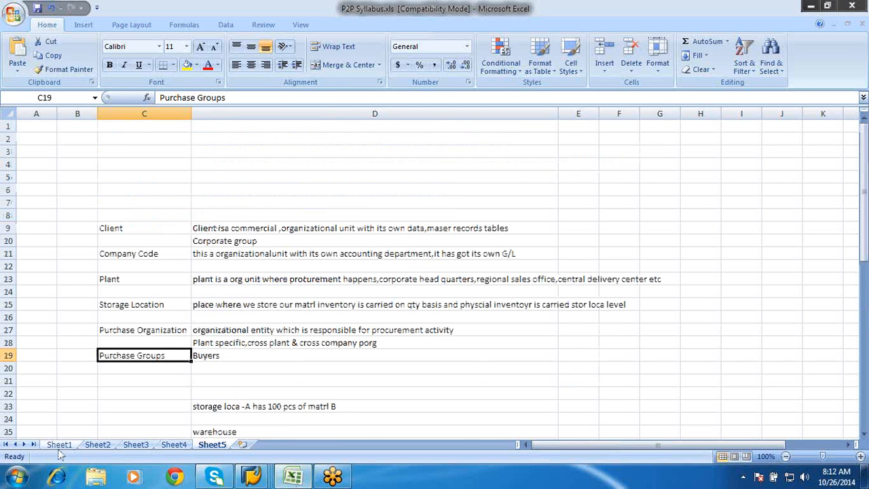
# Show the topic list on Sheet1, switch to the SAP organizational structure session and leave EC01 for SAP Easy Access
pyautogui.click(59, 445)
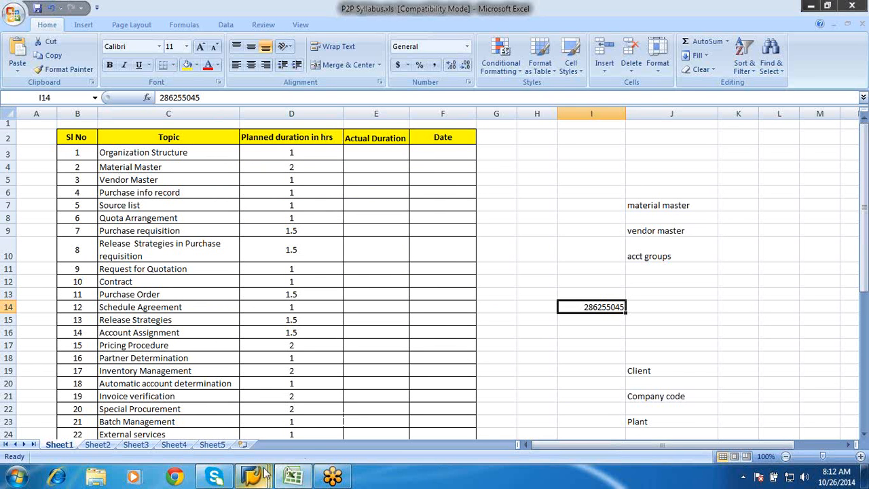
pyautogui.moveTo(264, 472)
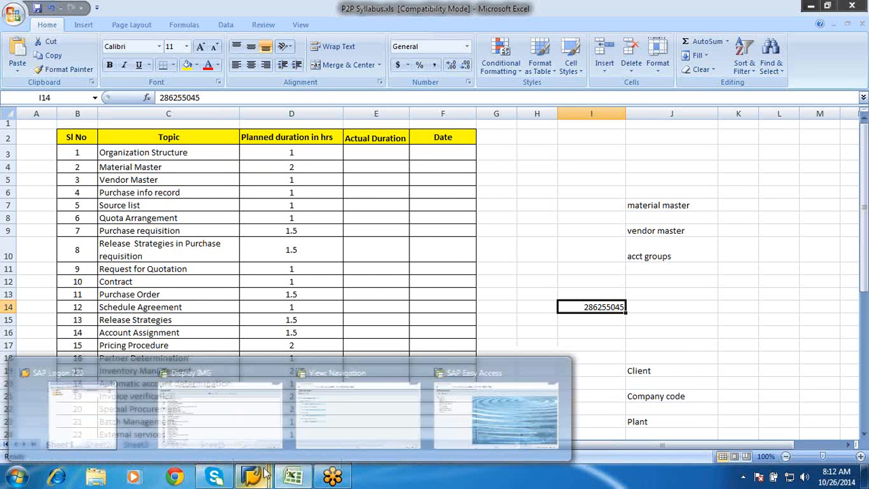
pyautogui.click(315, 435)
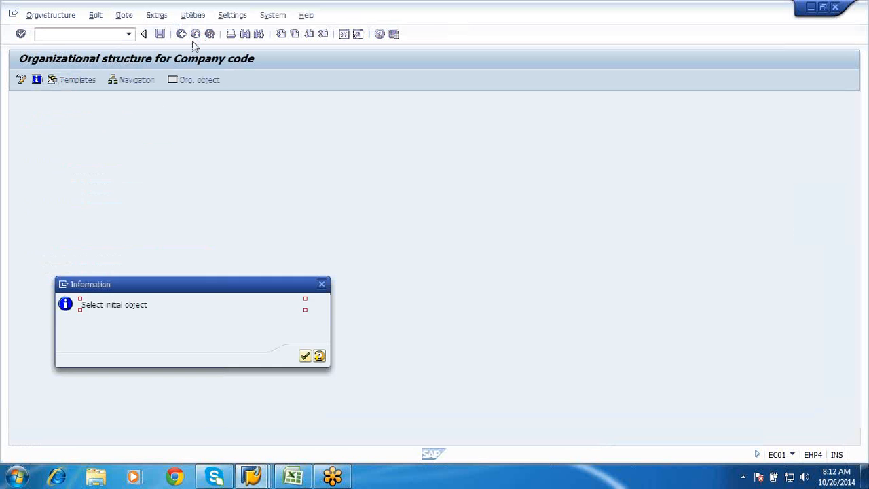
pyautogui.click(305, 356)
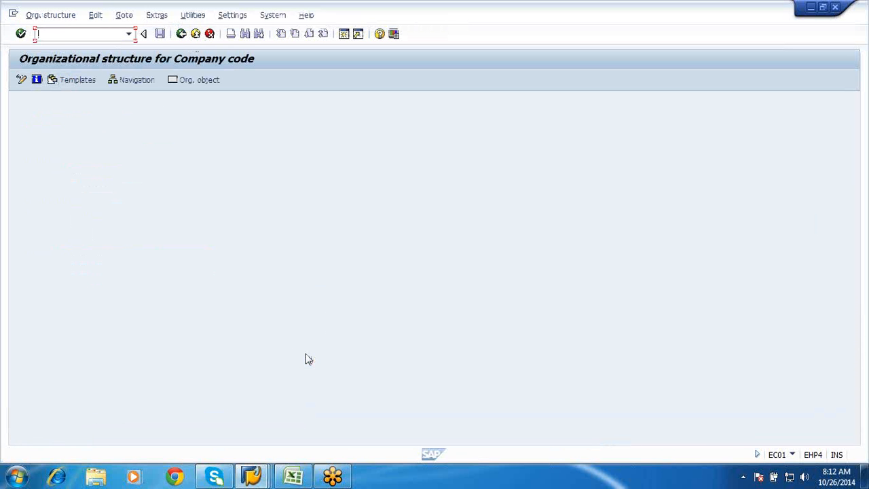
pyautogui.click(196, 37)
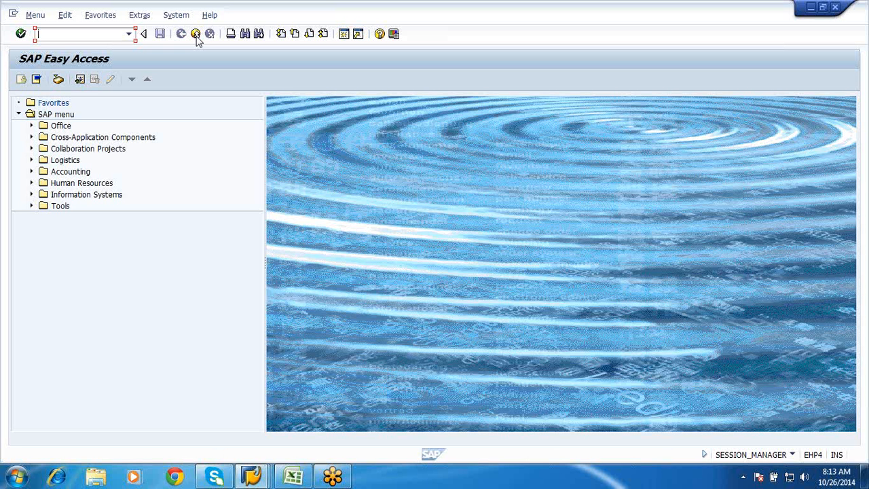
# Switch back to the P2P Syllabus.xls workbook in Excel and select the Material Master topic
pyautogui.click(251, 477)
pyautogui.click(293, 476)
pyautogui.click(162, 167)
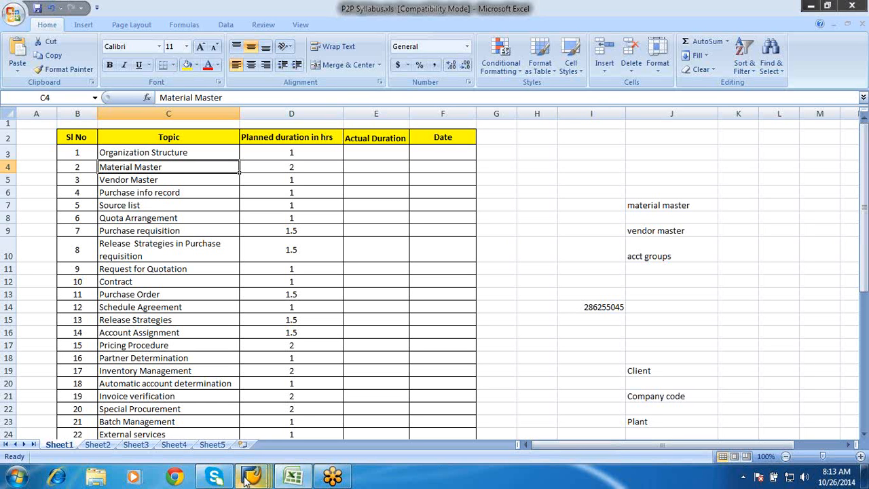
# Switch to the SAP session displaying the IMG and leave it completely for SAP Easy Access
pyautogui.moveTo(247, 478)
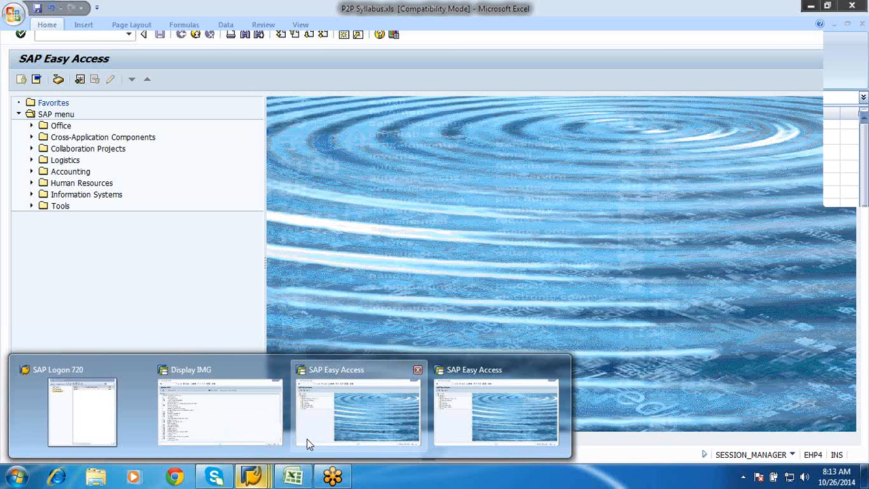
pyautogui.click(307, 440)
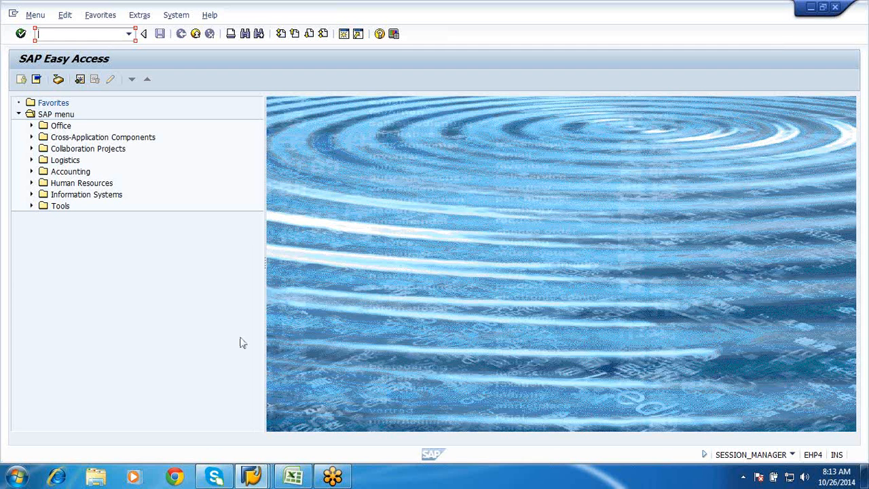
pyautogui.click(267, 479)
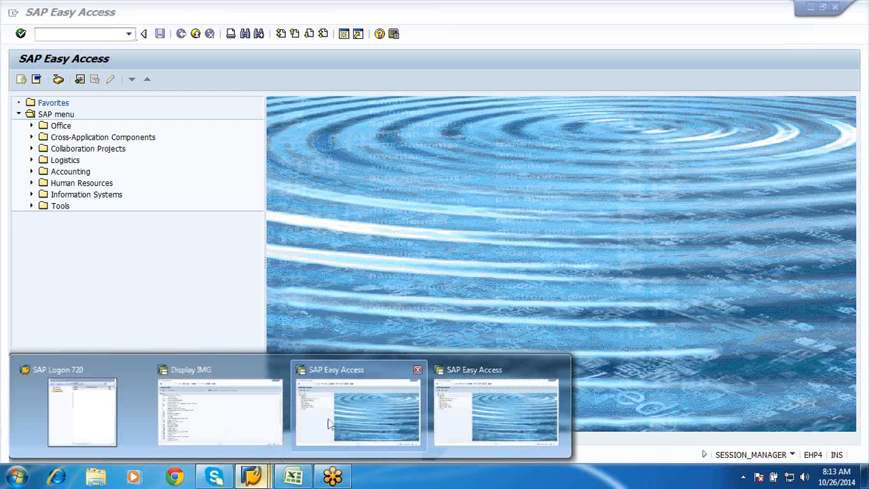
pyautogui.click(278, 415)
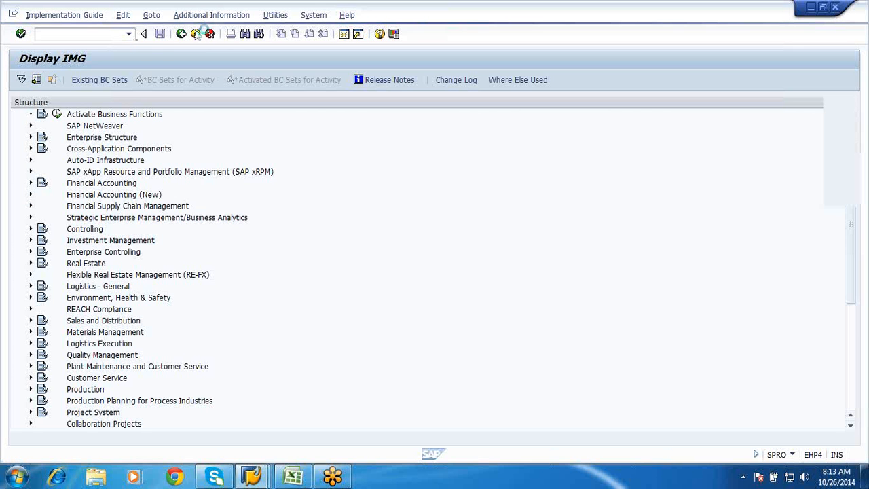
pyautogui.click(196, 34)
pyautogui.click(196, 34)
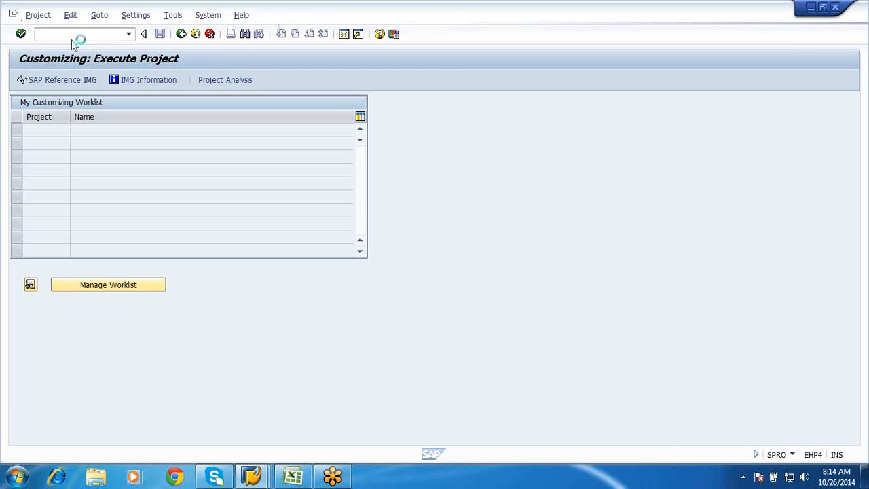
# Run transaction SPRO and display the SAP Reference IMG
pyautogui.click(63, 34)
pyautogui.write('spro')
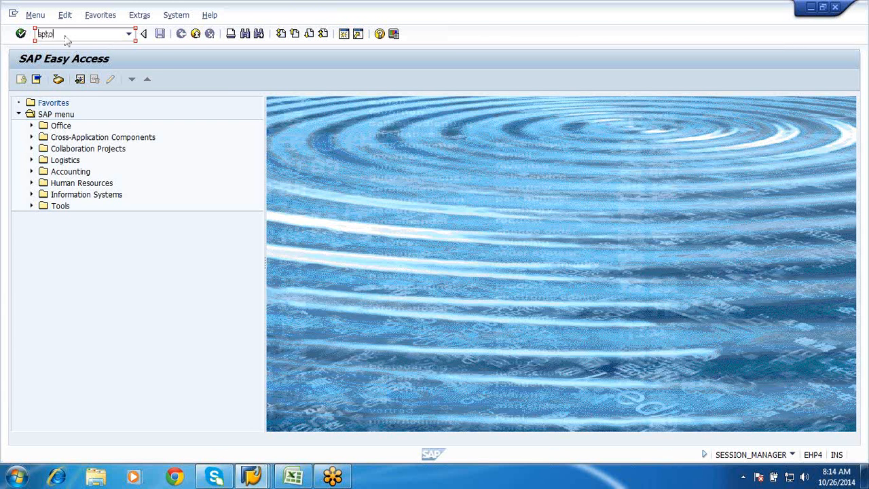
pyautogui.press('Return')
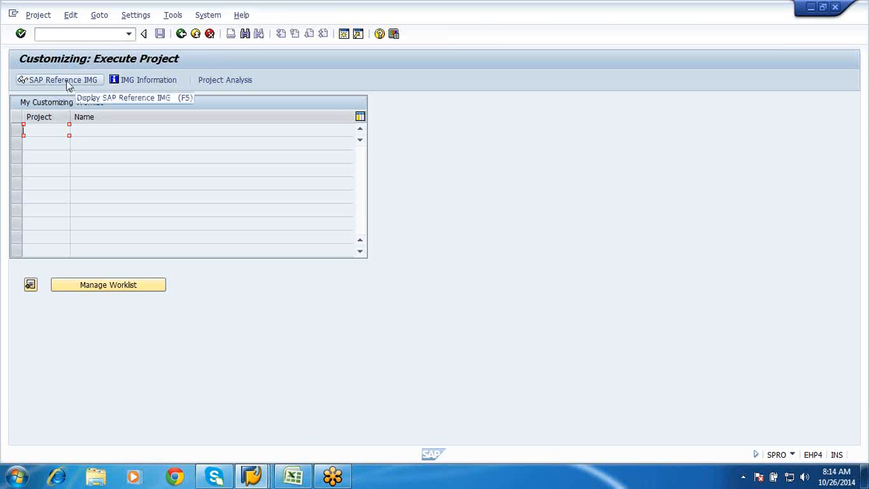
pyautogui.click(66, 81)
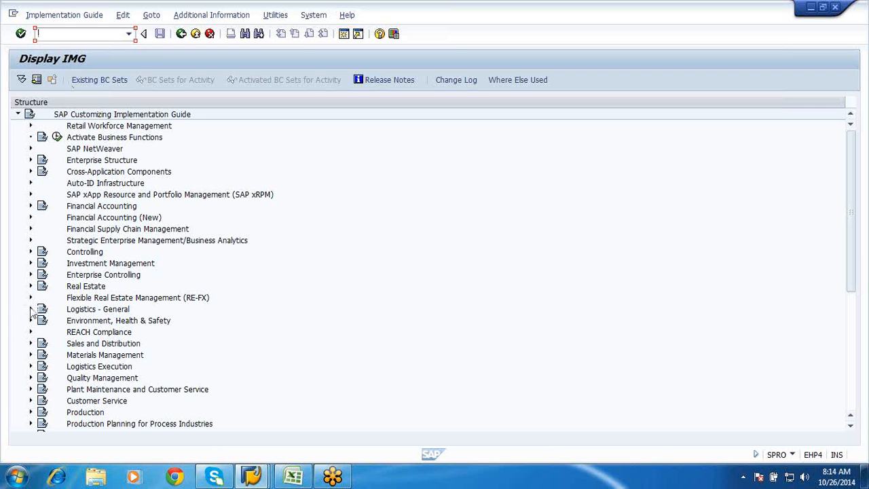
# Under Logistics - General, Material Master, Basic Settings, Material Types, execute the activity Define Attributes of Material Types
pyautogui.click(30, 310)
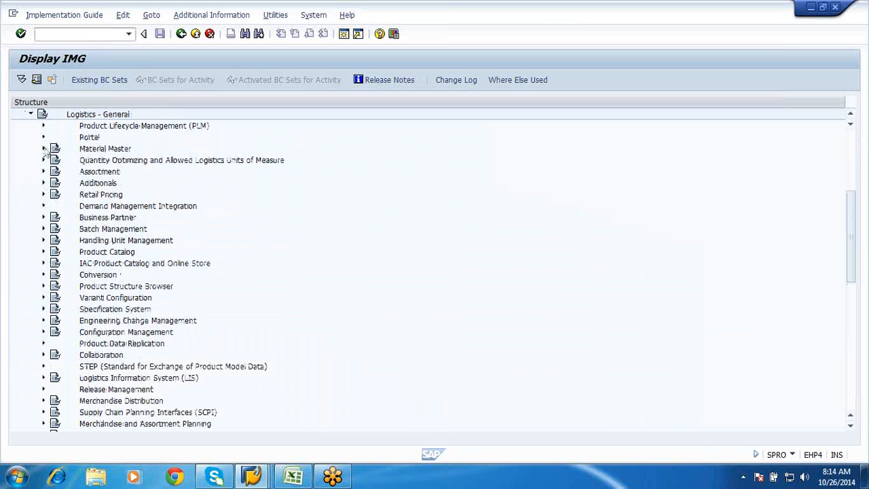
pyautogui.click(44, 149)
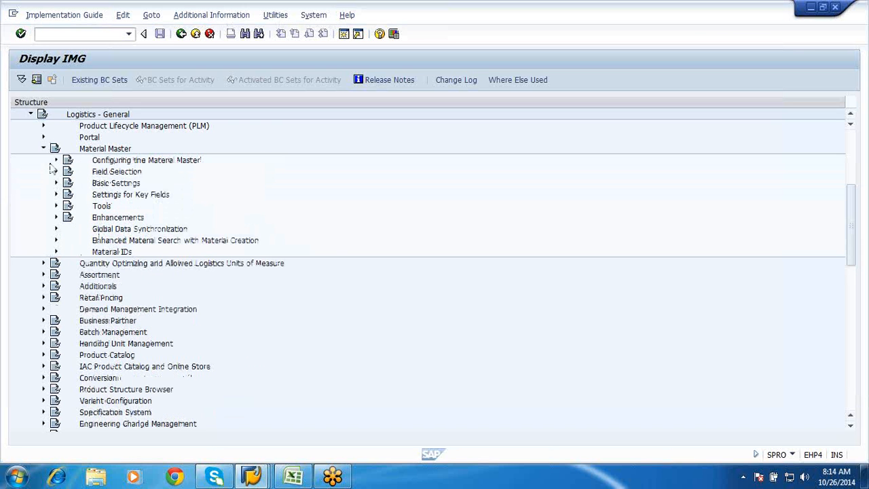
pyautogui.click(57, 183)
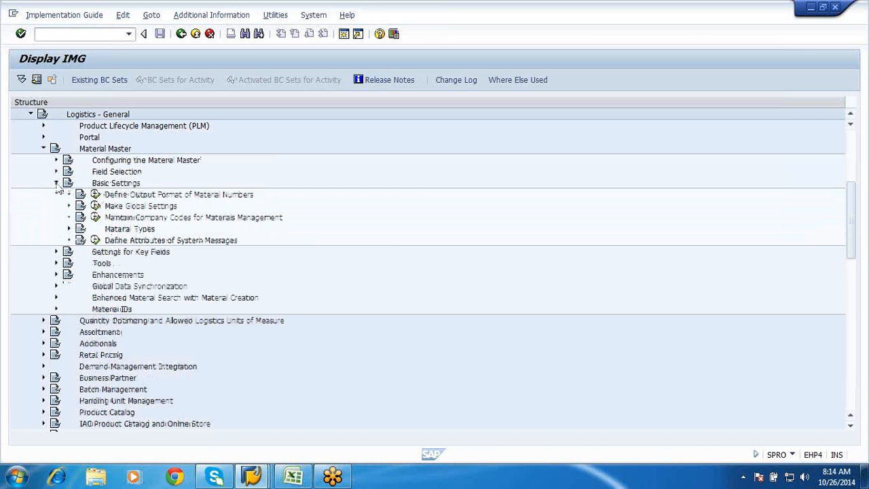
pyautogui.click(69, 231)
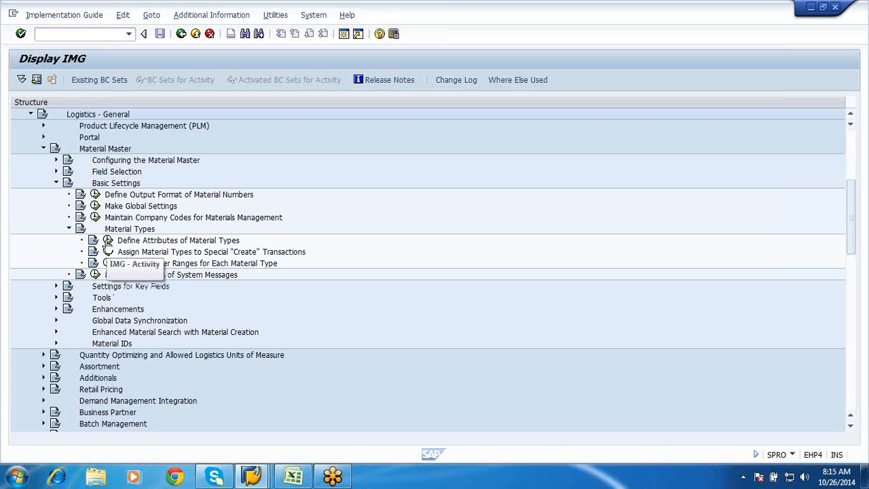
pyautogui.click(108, 240)
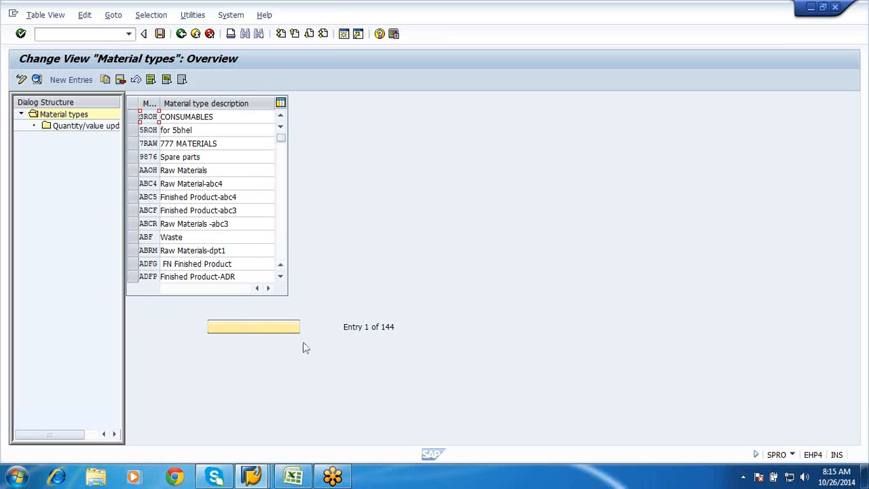
# Position the material types overview at the entry ROH
pyautogui.click(281, 277)
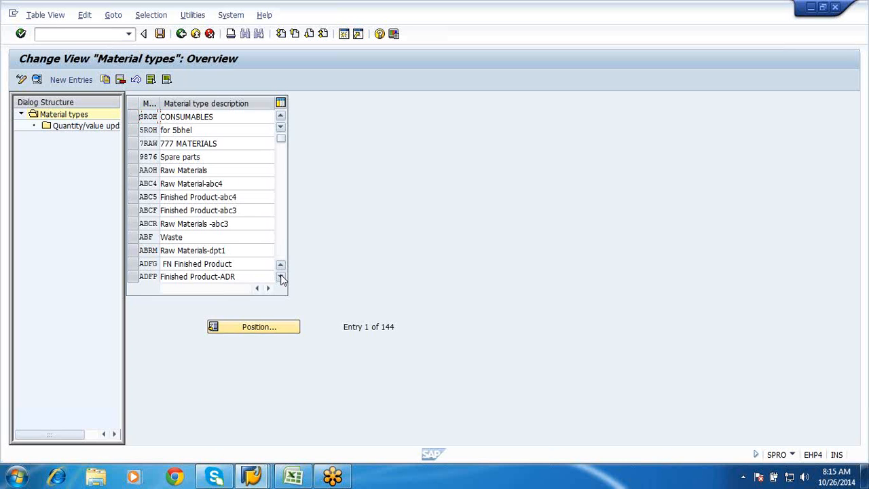
pyautogui.click(267, 327)
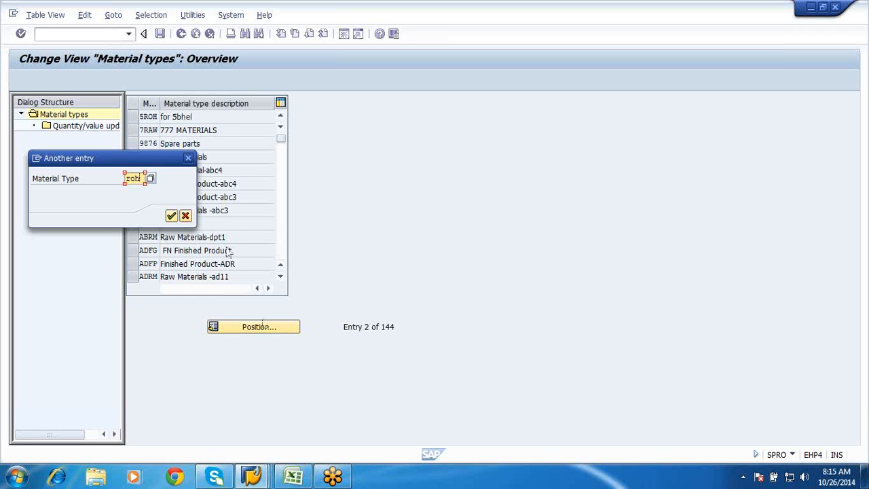
pyautogui.click(171, 215)
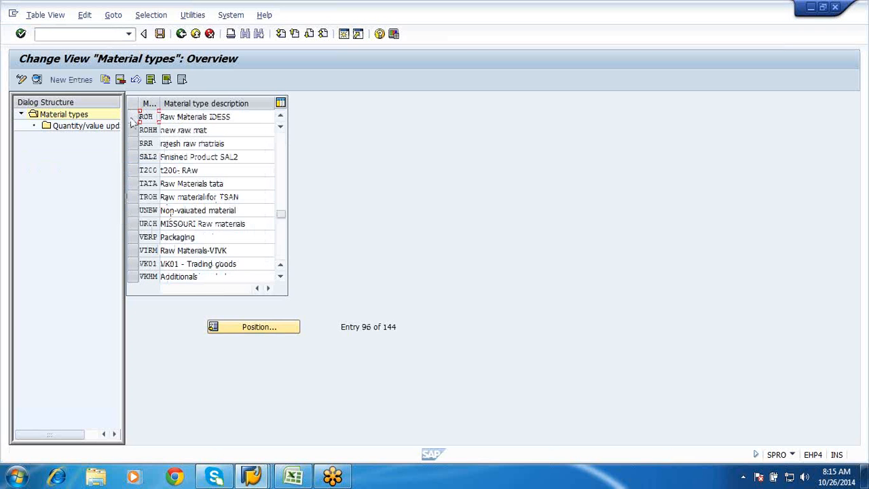
# Open the details of material type ROH and check its description, field reference and reference material type
pyautogui.click(132, 117)
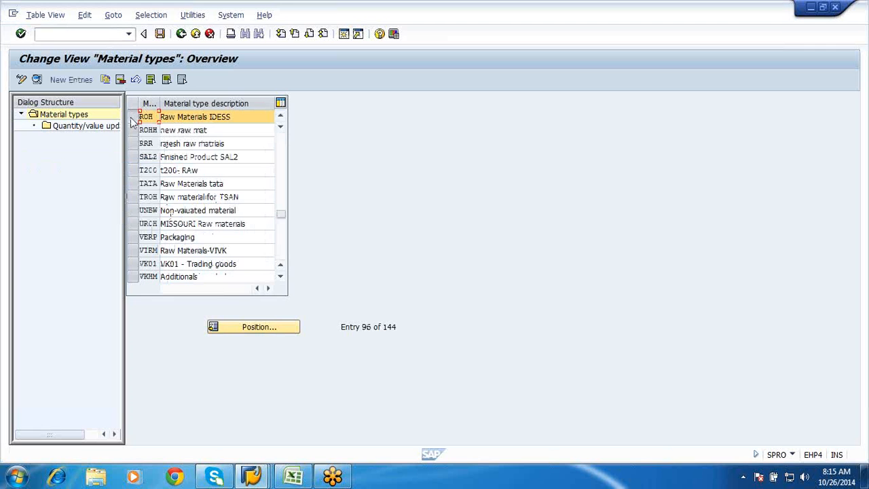
pyautogui.click(37, 79)
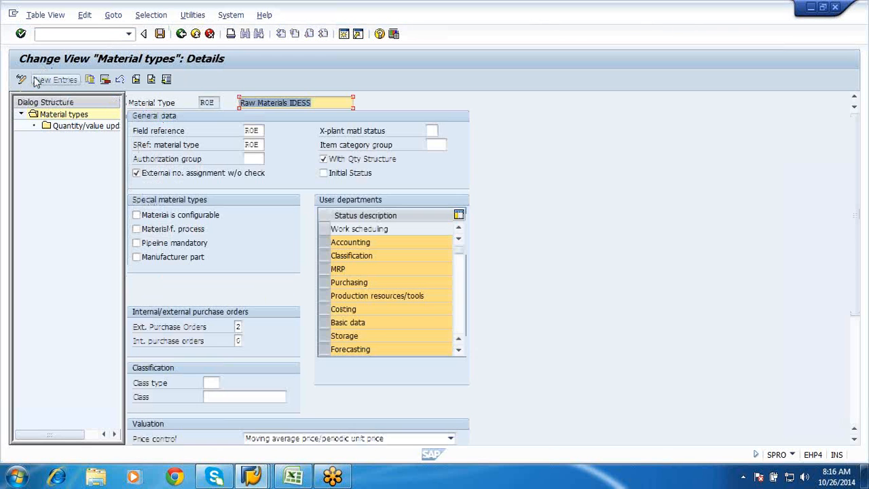
pyautogui.click(317, 103)
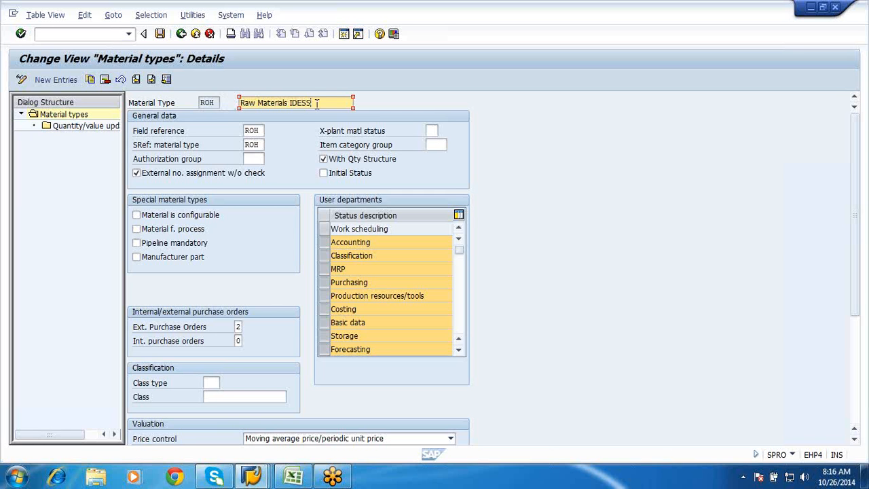
pyautogui.click(261, 144)
pyautogui.click(262, 130)
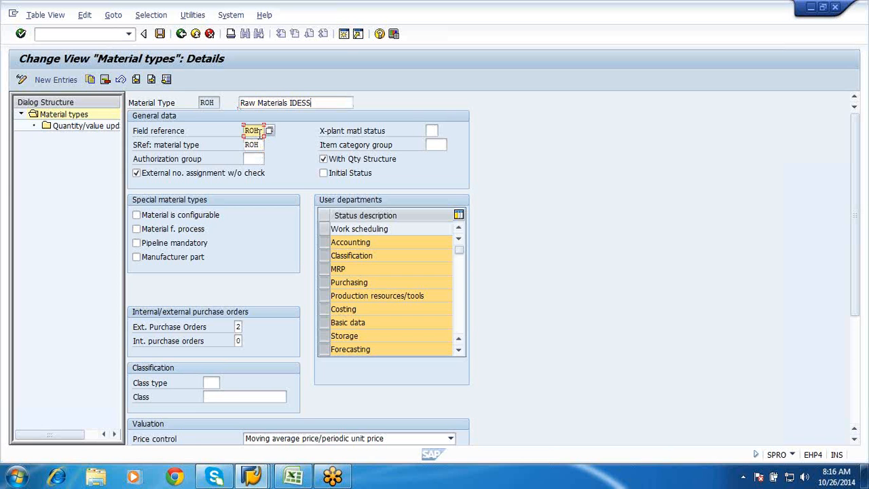
# Start material creation with MM01 in a new session and set the industry sector to Mechanical Engineering
pyautogui.click(343, 34)
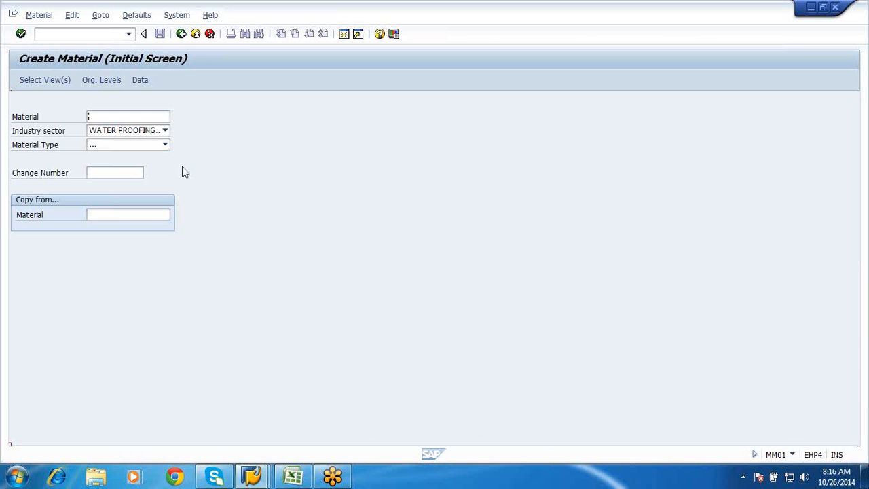
pyautogui.click(166, 131)
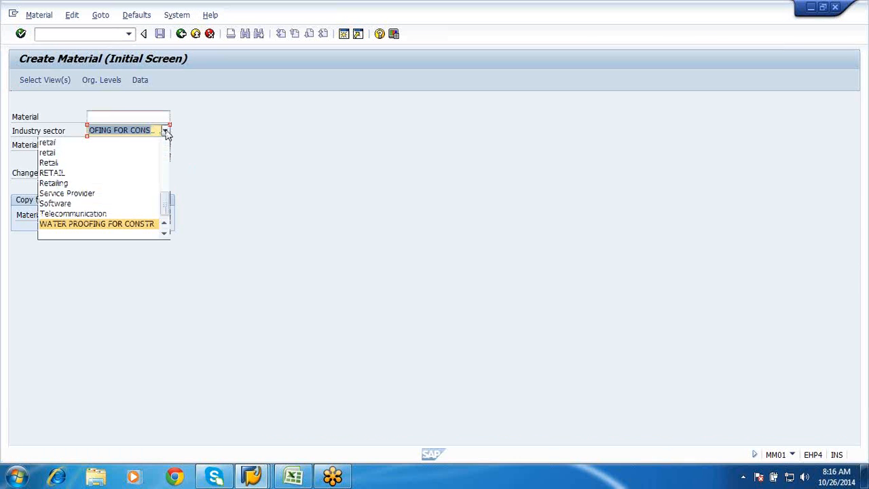
pyautogui.scroll(3, 169, 157)
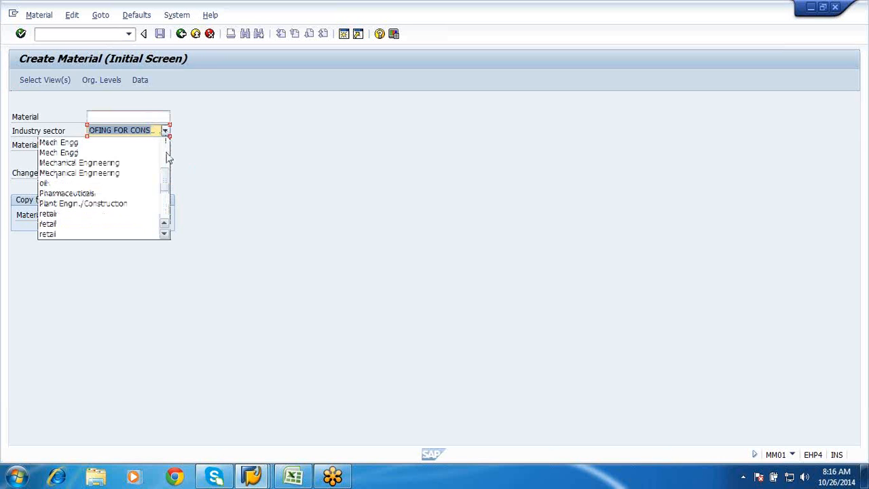
pyautogui.scroll(3, 169, 158)
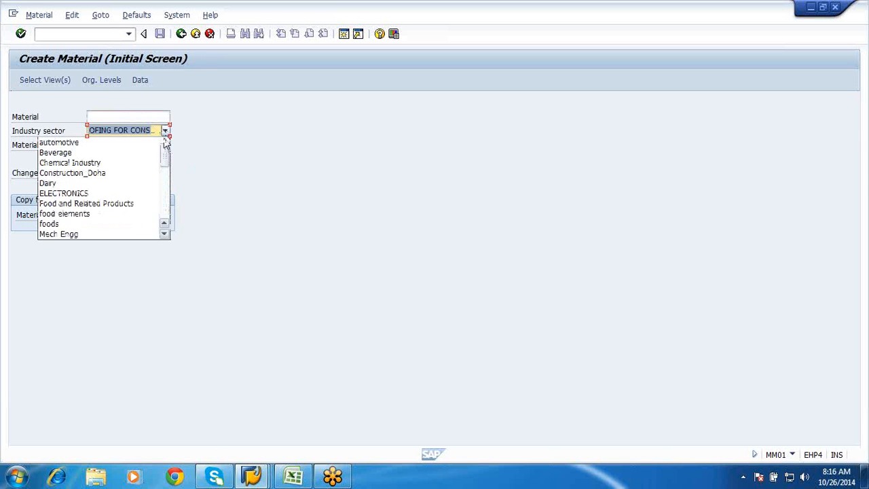
pyautogui.click(164, 226)
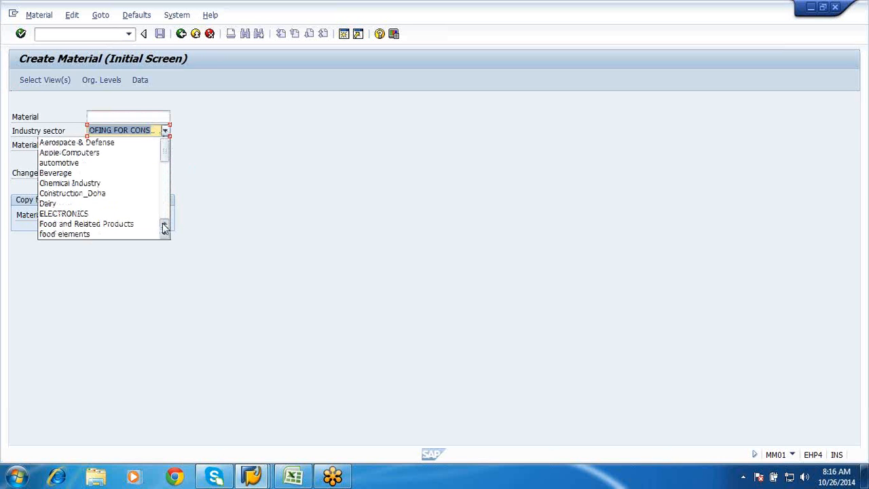
pyautogui.click(164, 235)
pyautogui.click(165, 235)
pyautogui.click(164, 235)
pyautogui.click(164, 235)
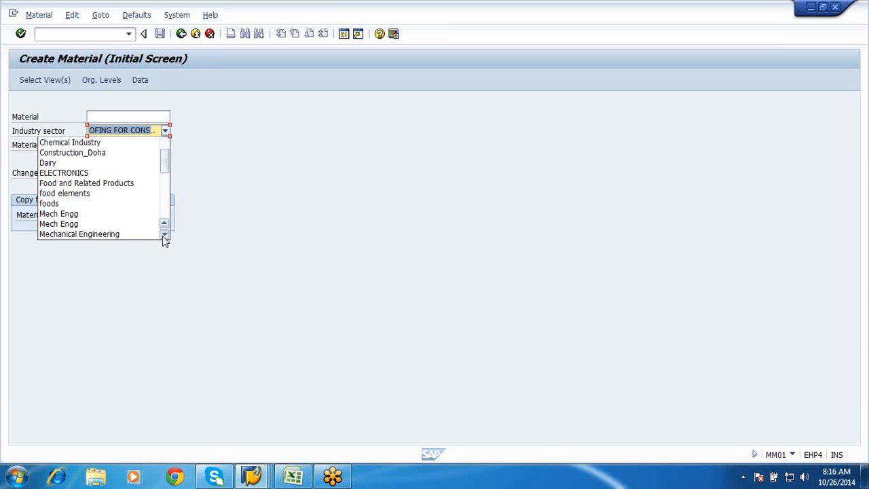
pyautogui.click(165, 235)
pyautogui.click(164, 235)
pyautogui.click(117, 214)
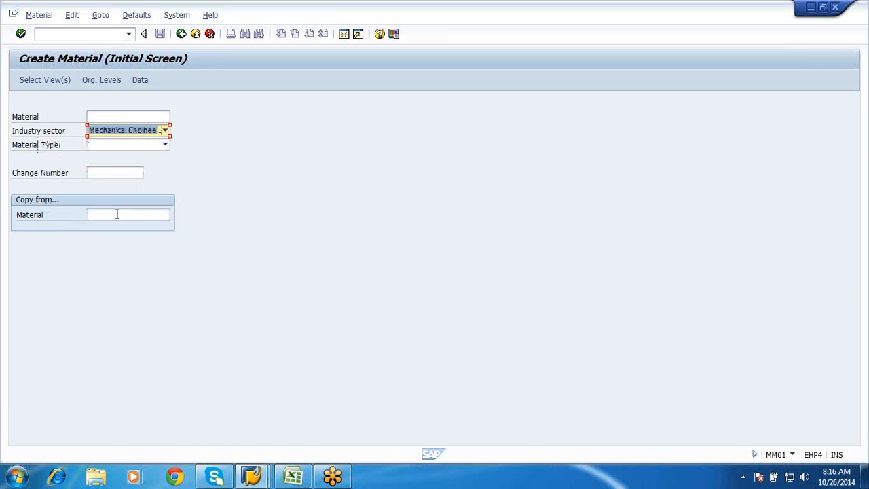
# Set the material type of the new material to Raw Materials IDESS
pyautogui.click(164, 146)
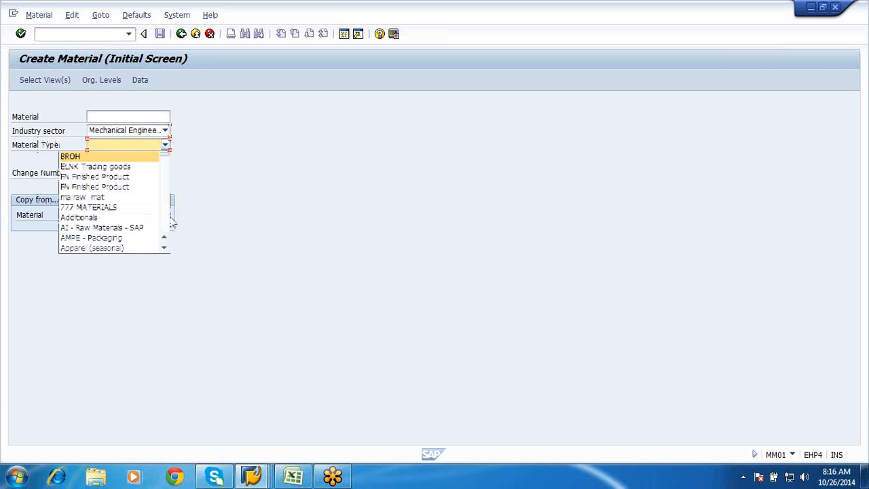
pyautogui.click(164, 248)
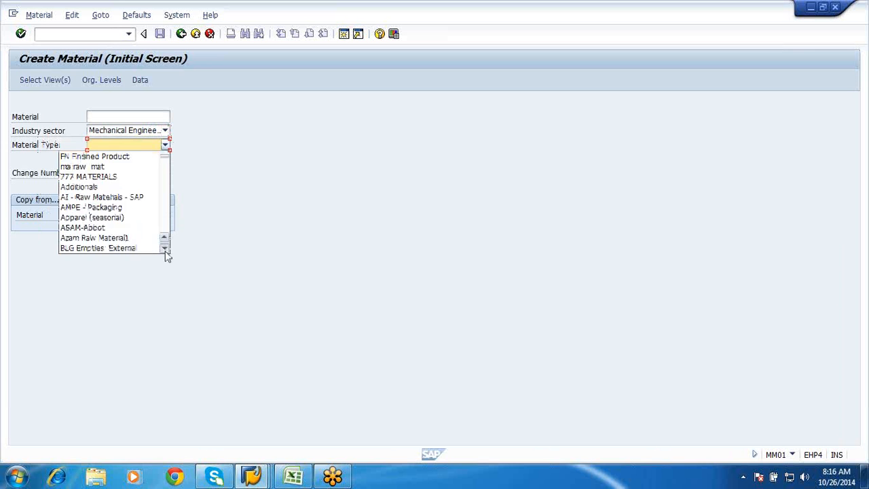
pyautogui.click(165, 249)
pyautogui.click(164, 248)
pyautogui.click(164, 249)
pyautogui.click(164, 248)
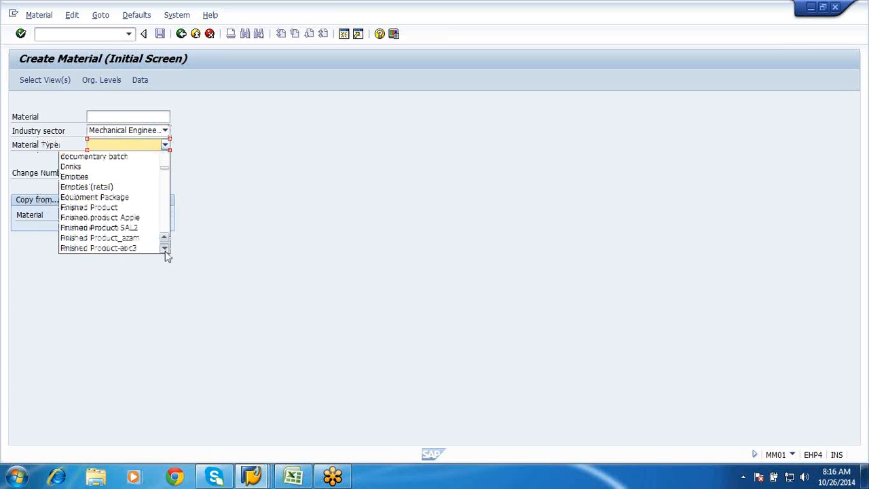
pyautogui.click(164, 248)
pyautogui.click(164, 248)
pyautogui.click(164, 248)
pyautogui.click(164, 249)
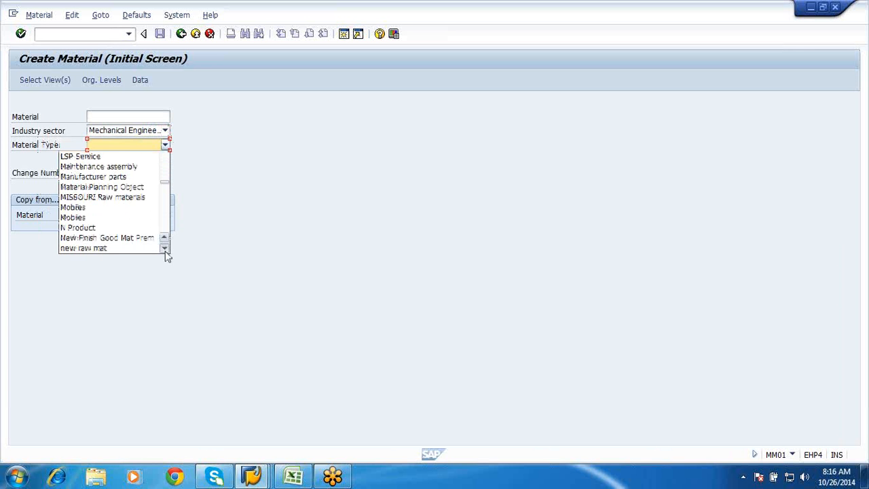
pyautogui.click(165, 248)
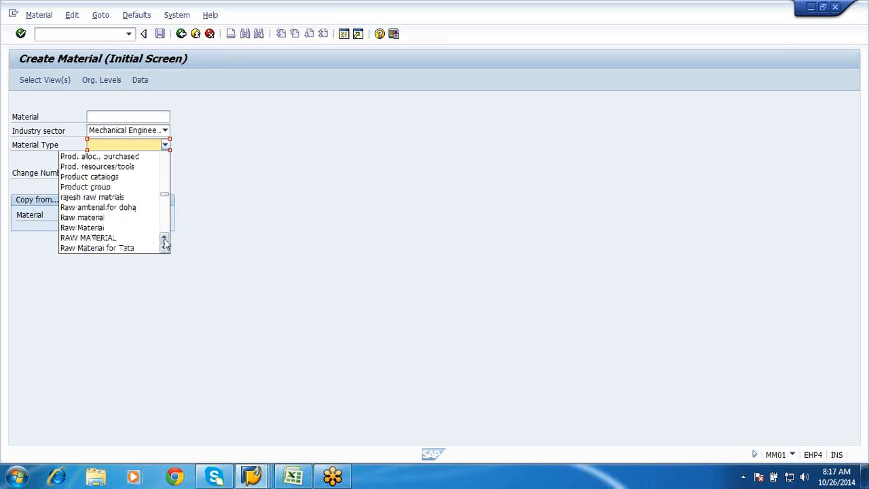
pyautogui.click(165, 239)
pyautogui.click(164, 239)
pyautogui.click(164, 239)
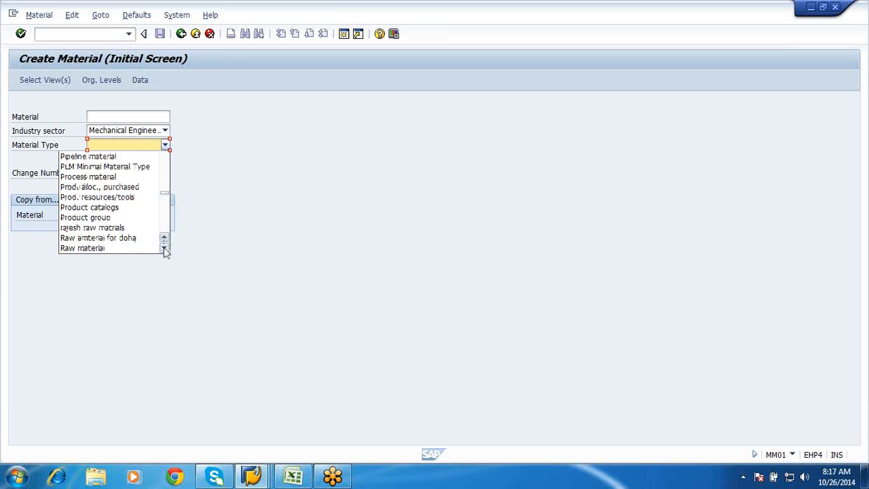
pyautogui.click(164, 248)
pyautogui.click(164, 248)
pyautogui.click(164, 248)
pyautogui.click(164, 249)
pyautogui.click(165, 249)
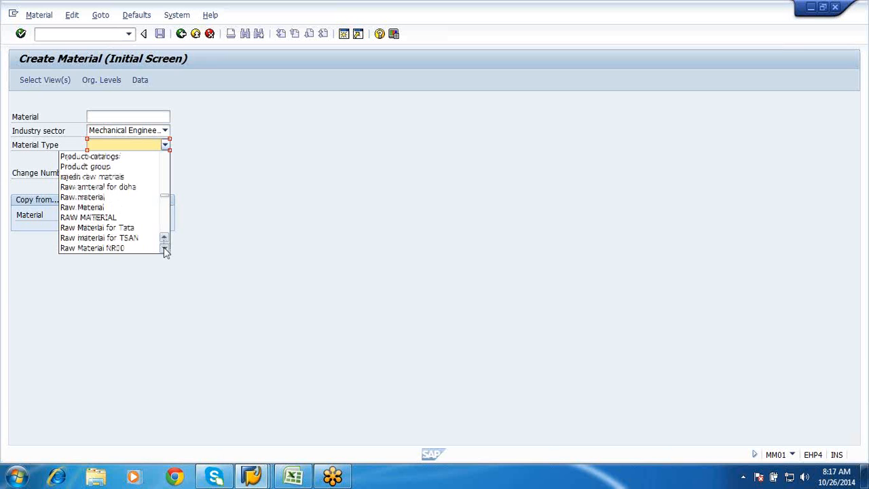
pyautogui.click(164, 249)
pyautogui.click(164, 248)
pyautogui.click(164, 248)
pyautogui.click(165, 249)
pyautogui.click(165, 249)
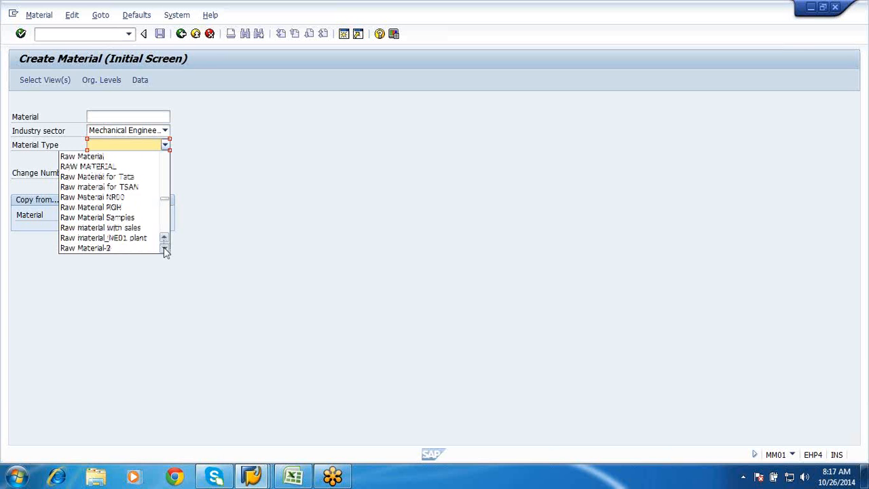
pyautogui.doubleClick(164, 249)
pyautogui.doubleClick(164, 248)
pyautogui.doubleClick(164, 249)
pyautogui.doubleClick(164, 248)
pyautogui.tripleClick(165, 249)
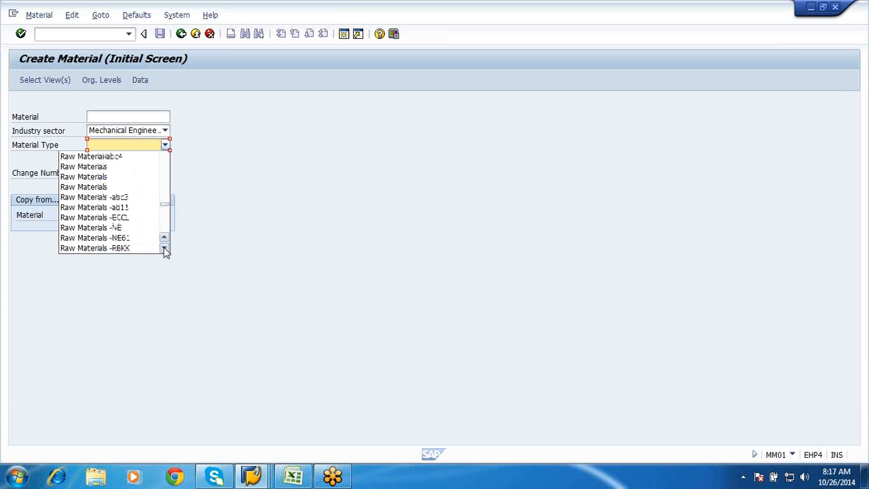
pyautogui.tripleClick(164, 248)
pyautogui.click(135, 234)
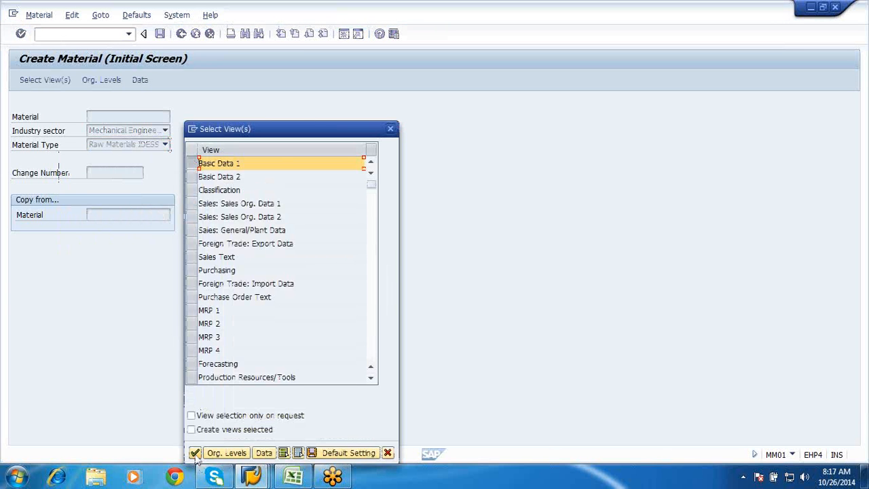
# Open the Basic Data 1 view of the new material and check its base unit of measure, old material number and description fields
pyautogui.click(195, 453)
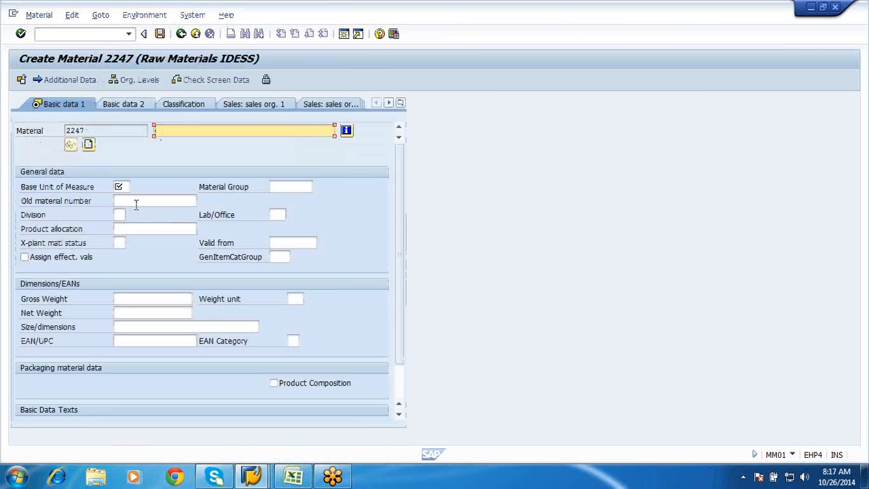
pyautogui.click(120, 186)
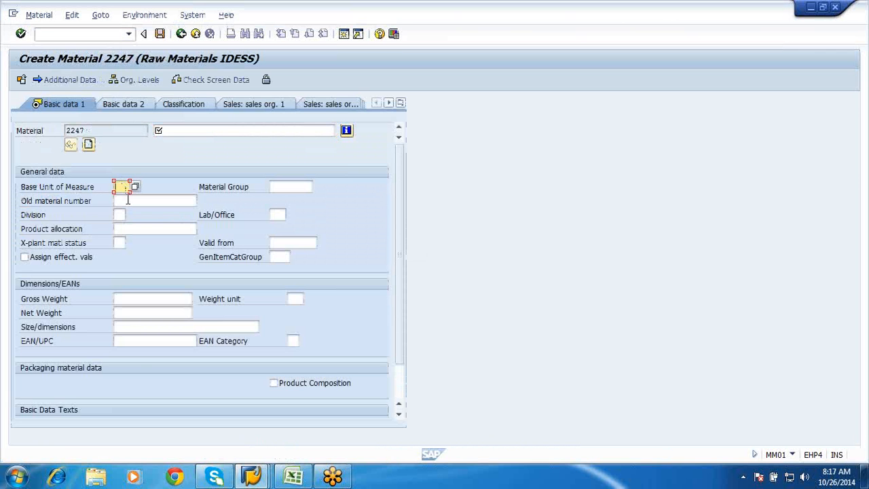
pyautogui.click(126, 200)
pyautogui.click(169, 130)
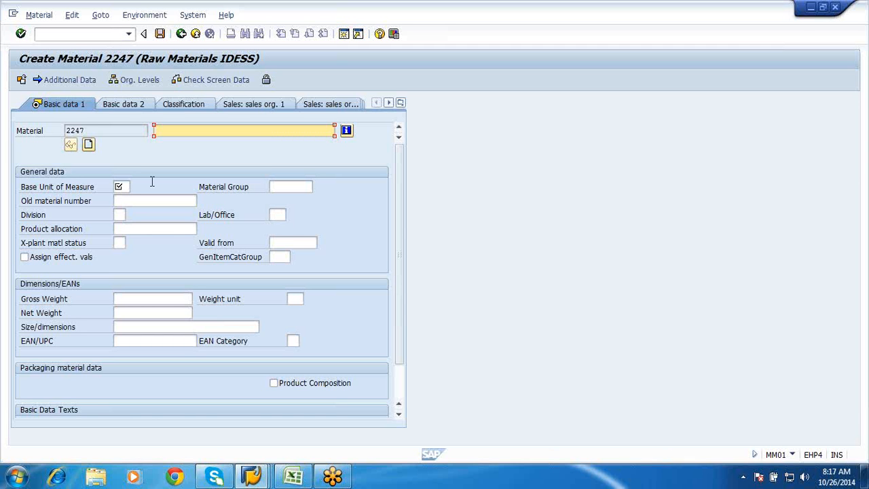
# Return to the ROH material type details and examine the X-plant matl status help and the Authorization group field
pyautogui.click(249, 479)
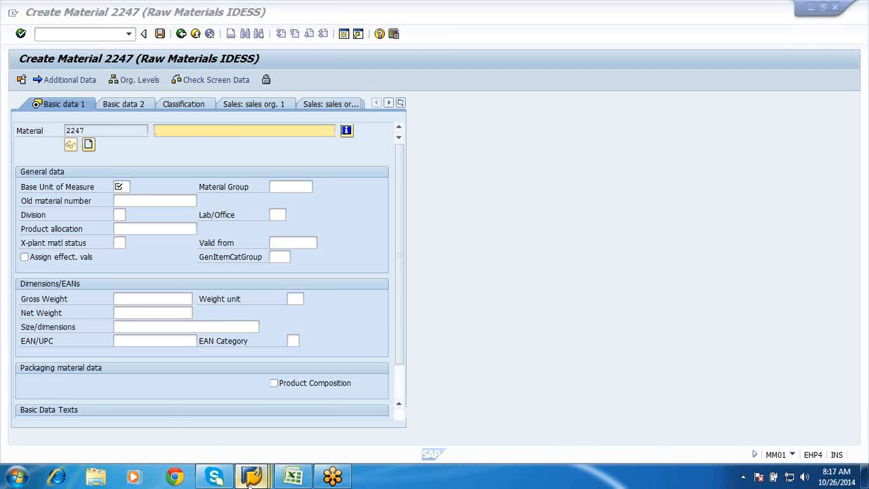
pyautogui.click(249, 479)
pyautogui.click(247, 410)
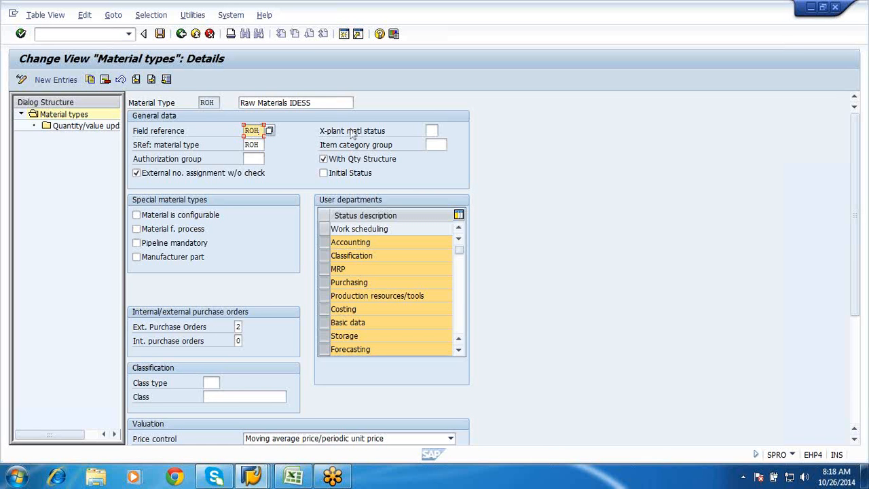
pyautogui.click(433, 130)
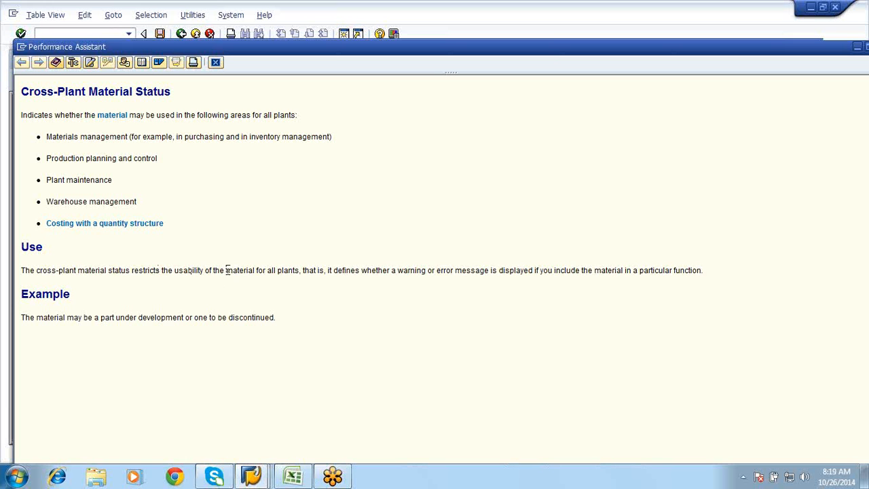
pyautogui.click(215, 63)
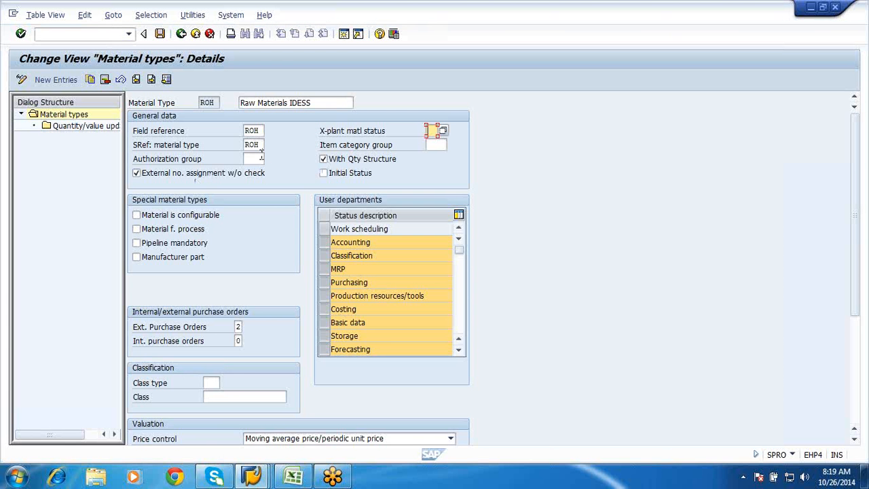
pyautogui.click(260, 158)
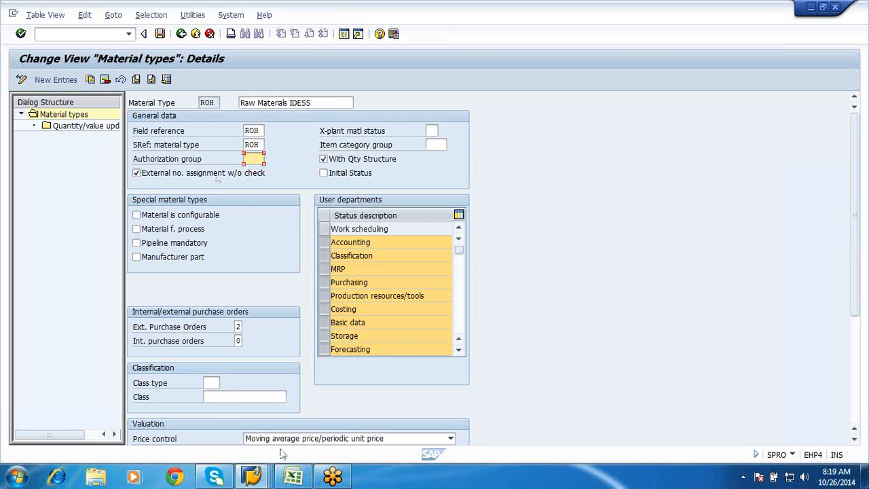
# Switch to the P2P Syllabus workbook in Excel and, on Sheet6, enter "internal" in D8 and "external no" in D10
pyautogui.moveTo(290, 480)
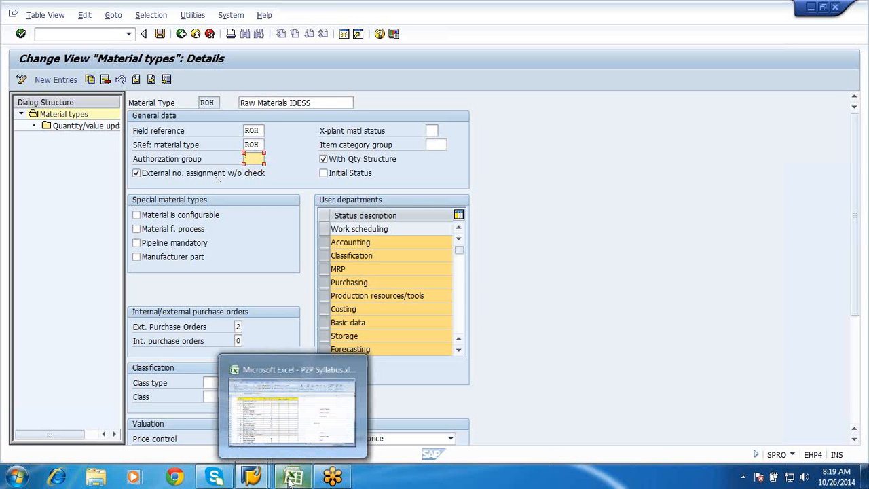
pyautogui.click(290, 480)
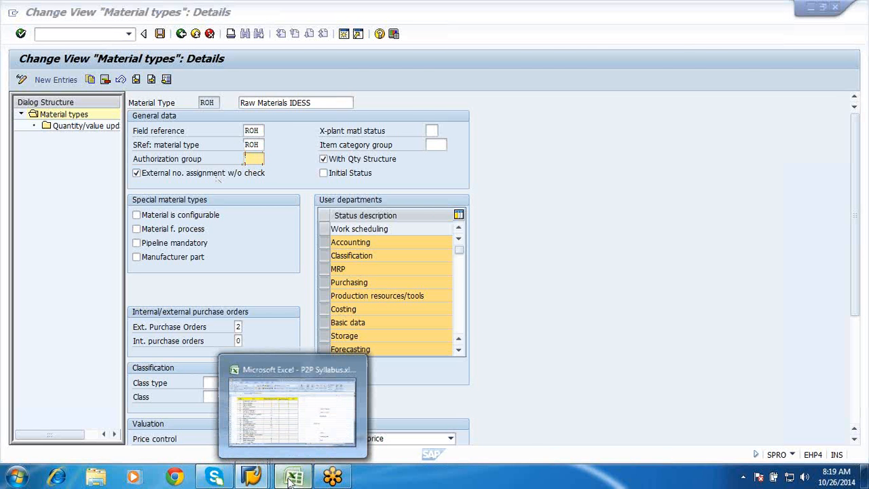
pyautogui.click(163, 216)
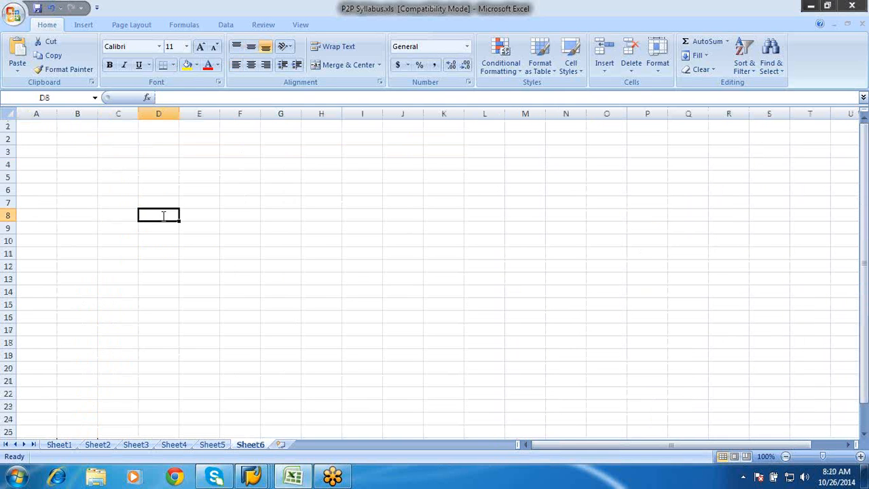
pyautogui.write('internal')
pyautogui.click(159, 246)
pyautogui.write('ext')
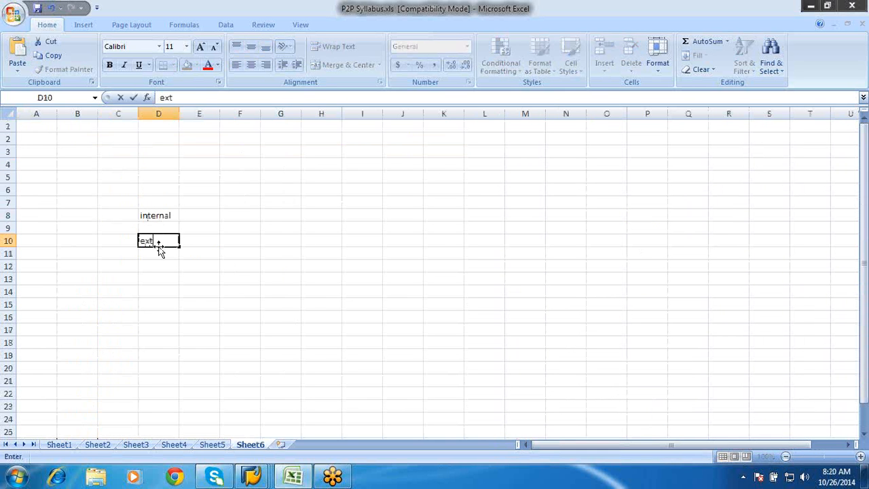
pyautogui.write('ernal no')
pyautogui.click(159, 273)
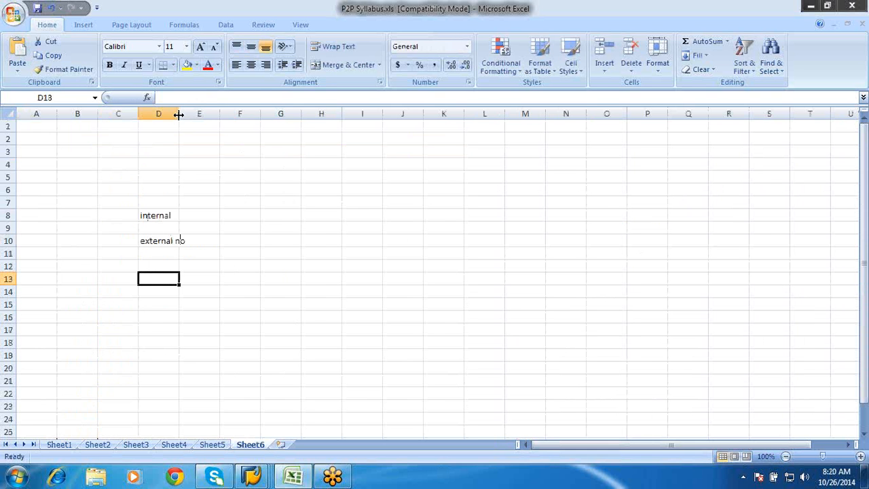
# Widen columns D and E and enter "no ranges wil be defined system will automatically pick the nos" in E8
pyautogui.moveTo(178, 115); pyautogui.dragTo(527, 138)
pyautogui.click(253, 214)
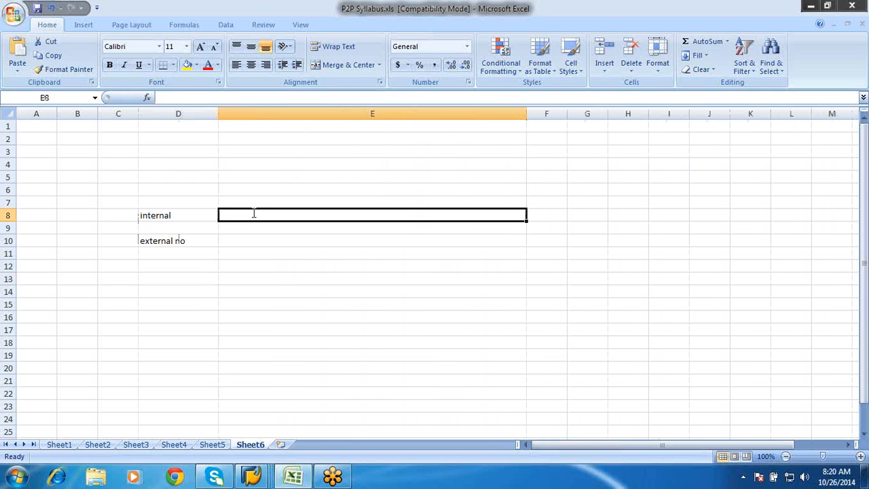
pyautogui.write('no ranges w')
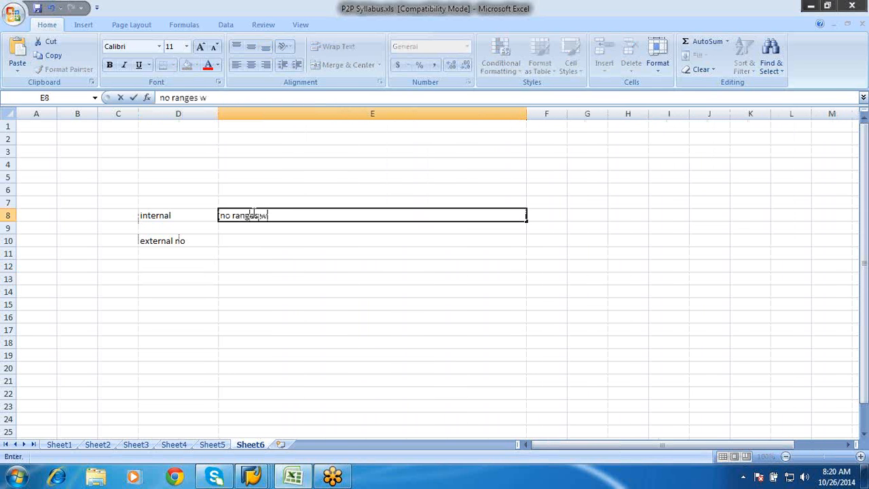
pyautogui.write('il be defined')
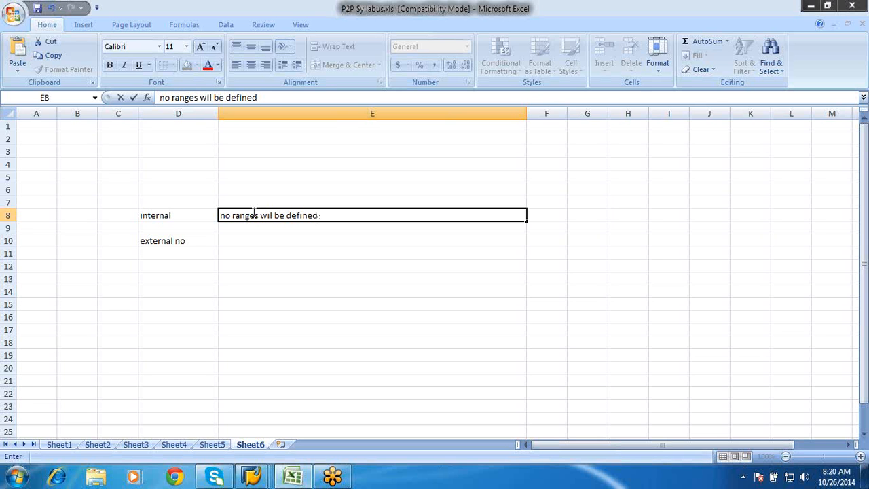
pyautogui.write('system will auto')
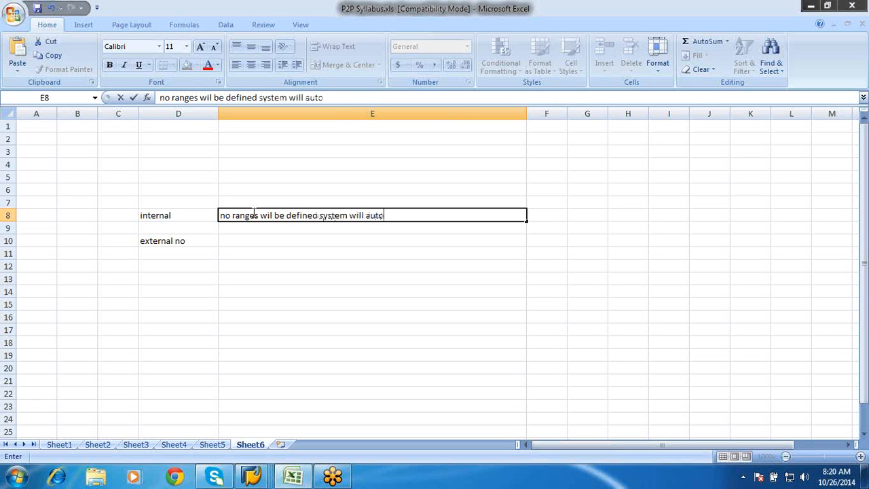
pyautogui.write('n')
pyautogui.press('BackSpace')
pyautogui.write('matically pick t')
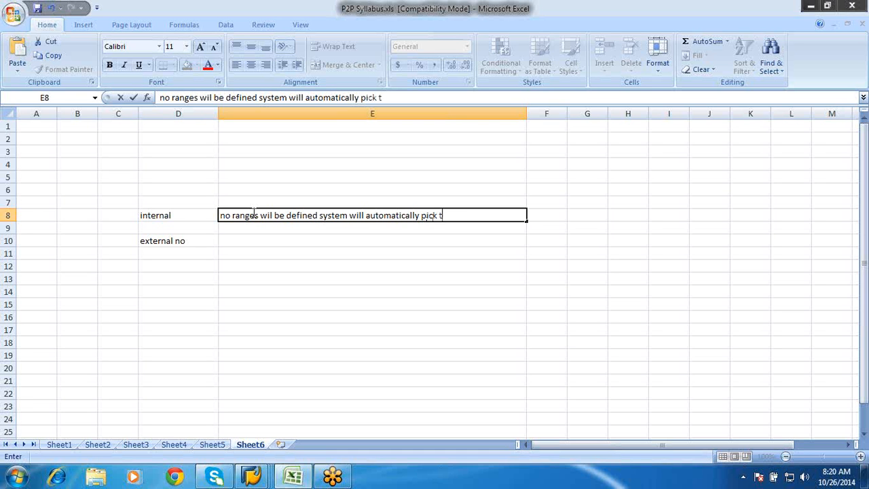
pyautogui.write('he nos')
pyautogui.press('Return')
pyautogui.press('Return')
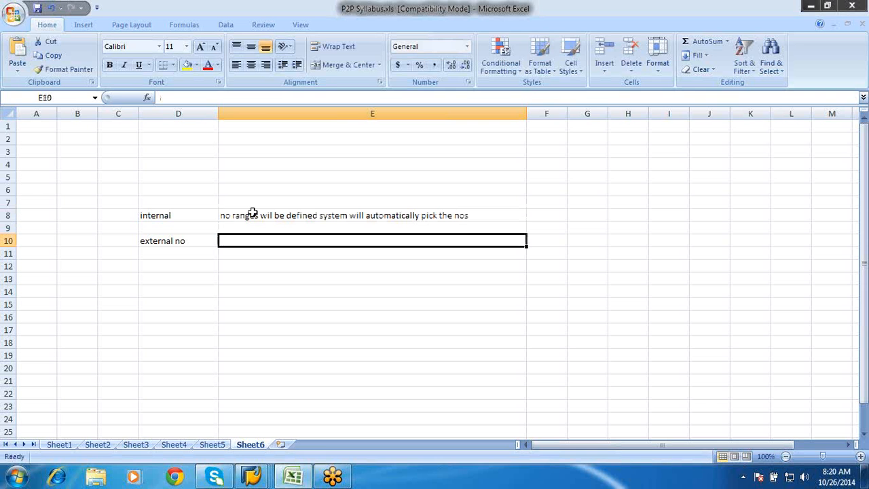
# Enter "no range will bedefined but the system will not pick the nos automatically" in E10 beside "external no"
pyautogui.write('no ran')
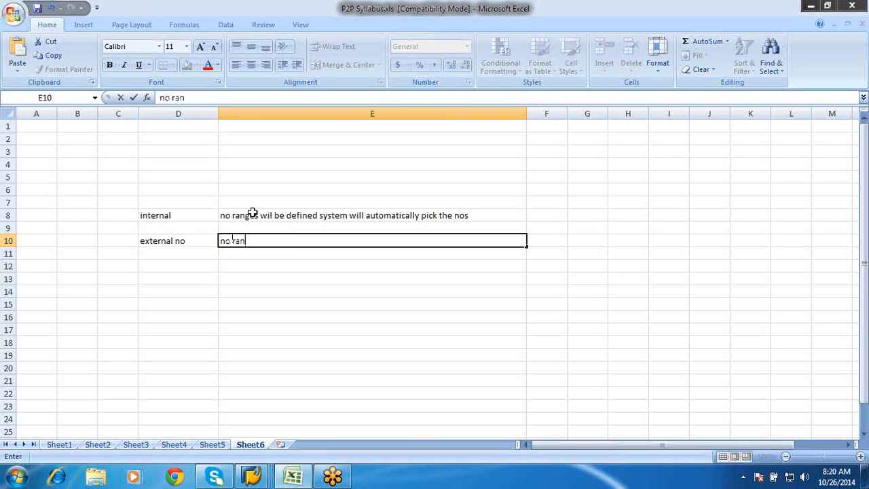
pyautogui.write('ge will be')
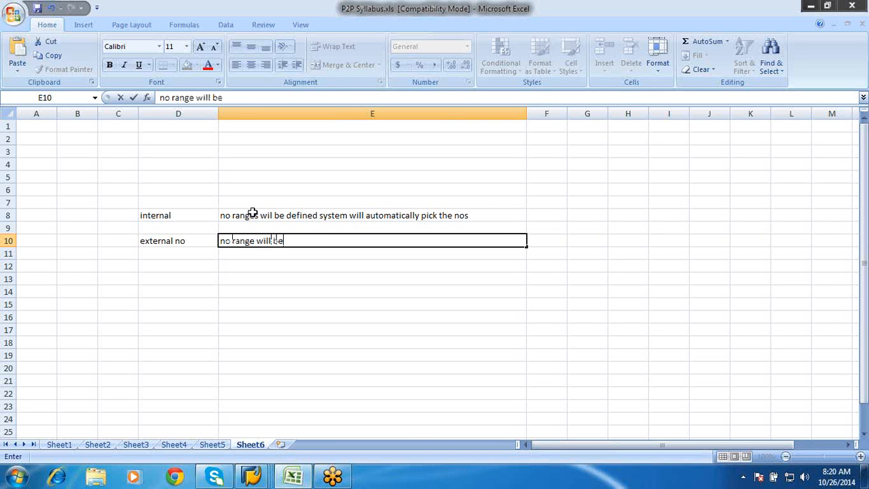
pyautogui.write('defined bu')
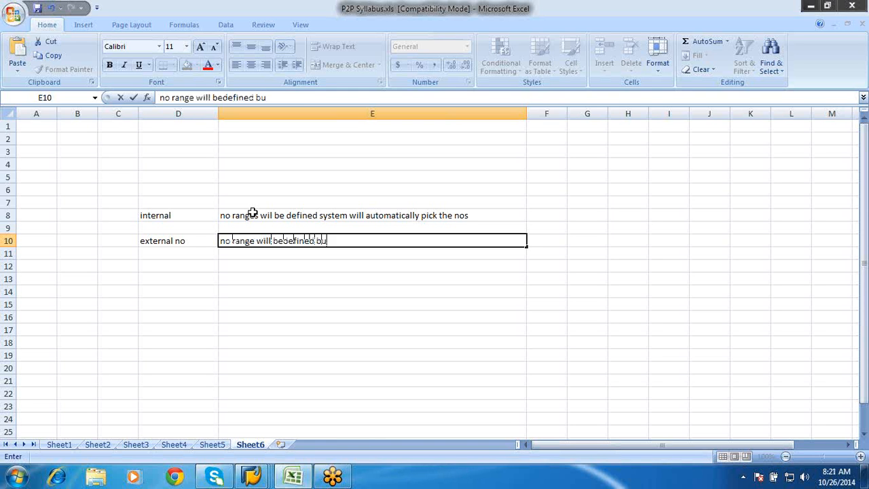
pyautogui.write('t the syste')
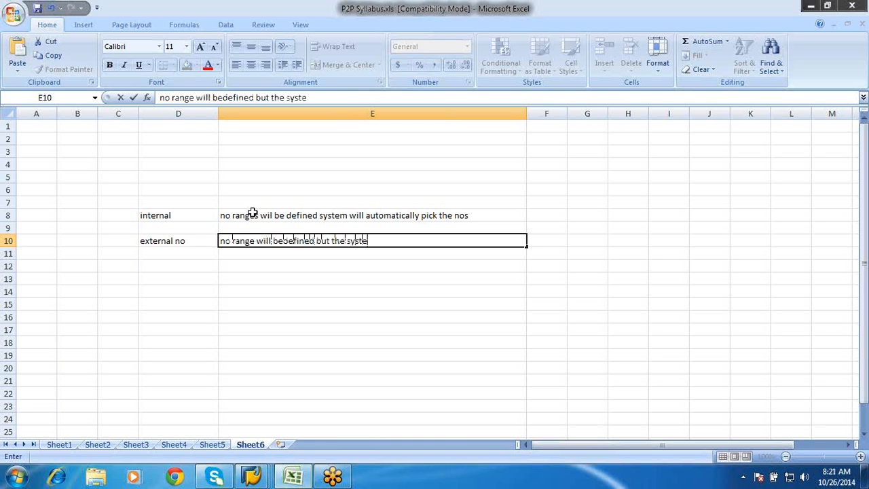
pyautogui.write('m will not')
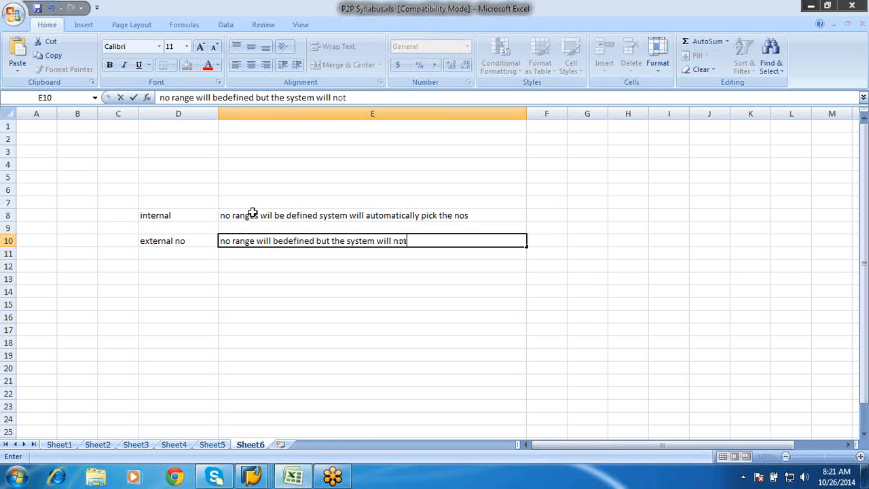
pyautogui.write(' pick the nos a')
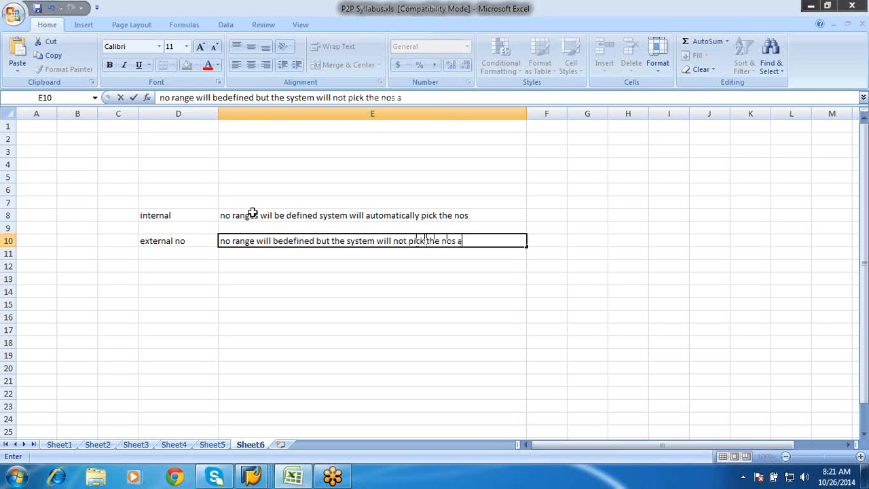
pyautogui.write('utomatic')
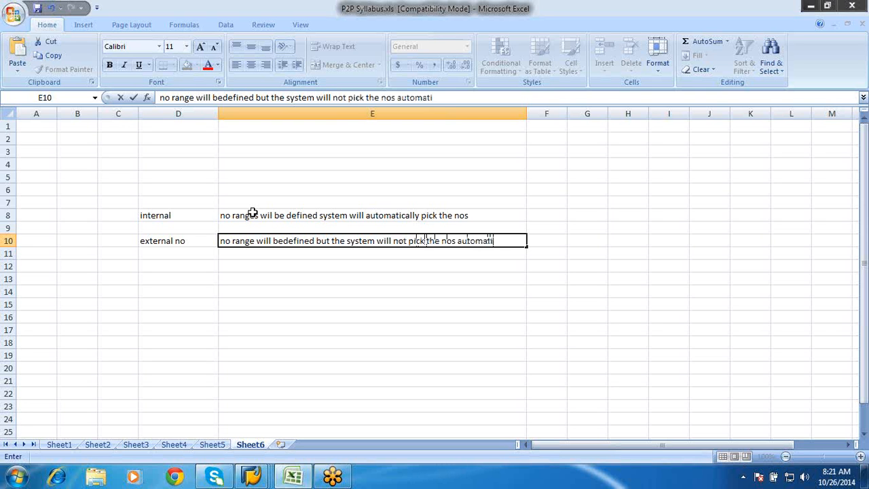
pyautogui.press('BackSpace')
pyautogui.write('cally')
pyautogui.press('Return')
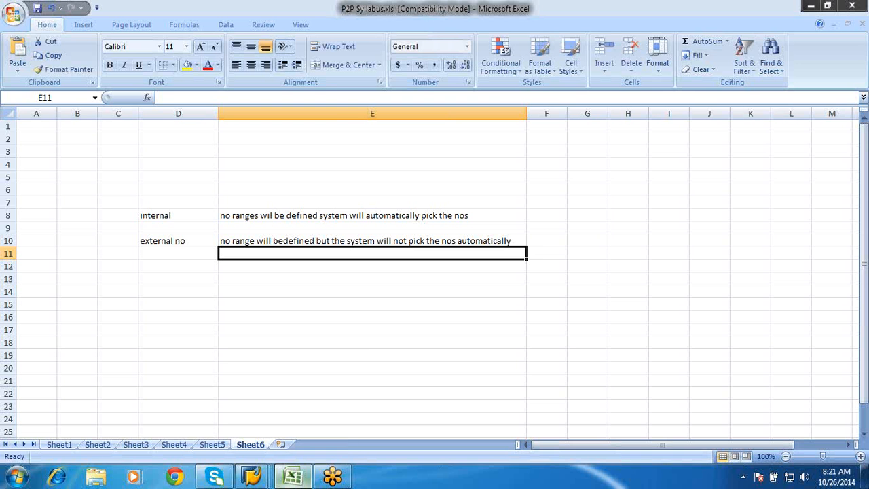
# Switch to SAP and compare the ROH user departments with the full list of views in the Create Material session
pyautogui.click(253, 478)
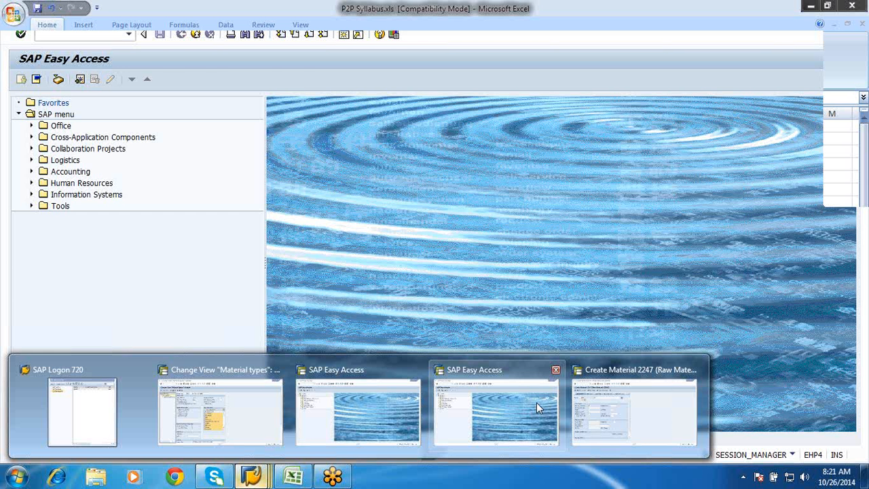
pyautogui.click(537, 406)
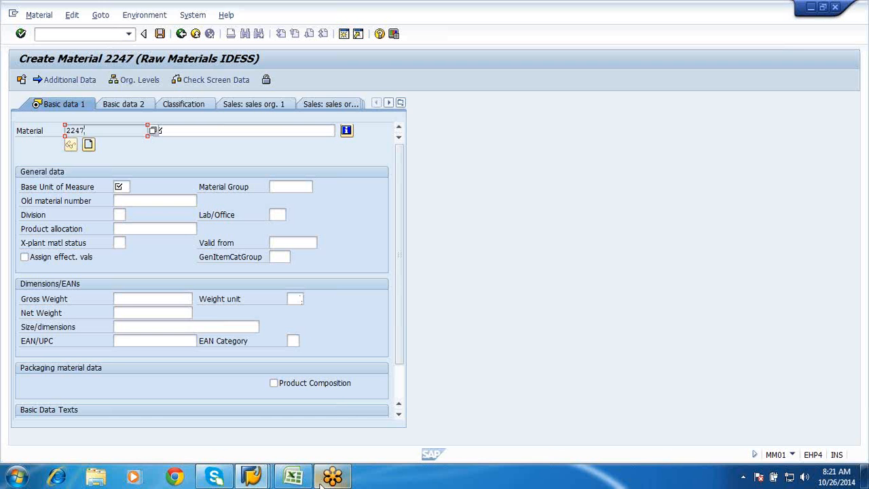
pyautogui.click(252, 471)
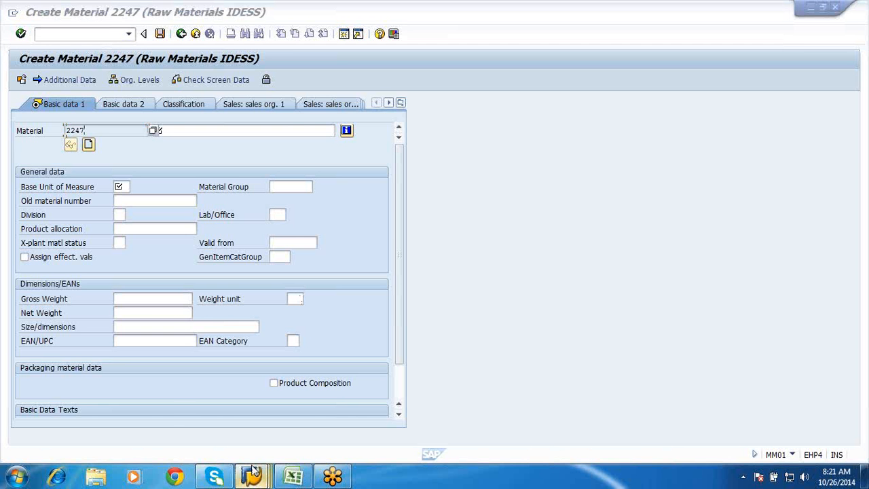
pyautogui.moveTo(252, 471)
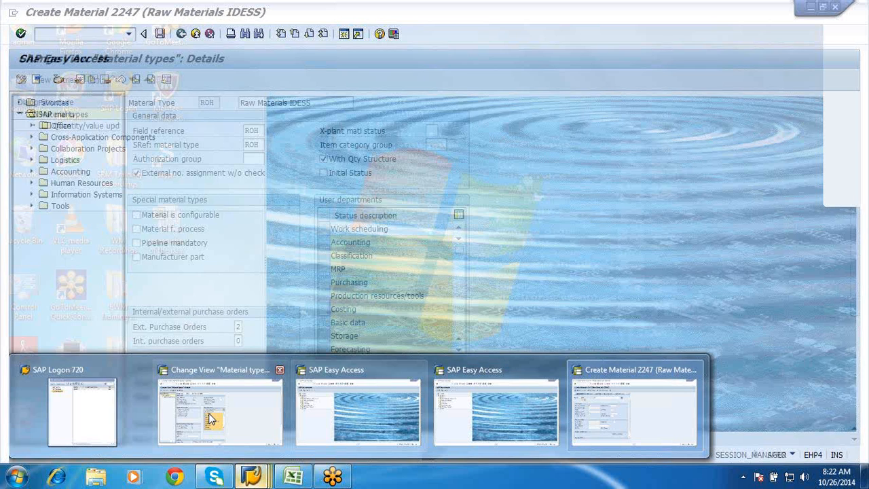
pyautogui.click(210, 418)
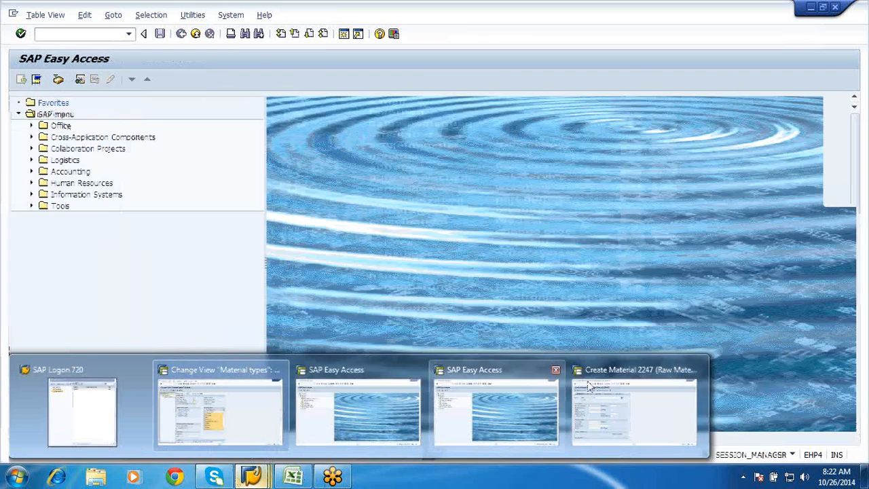
pyautogui.click(633, 411)
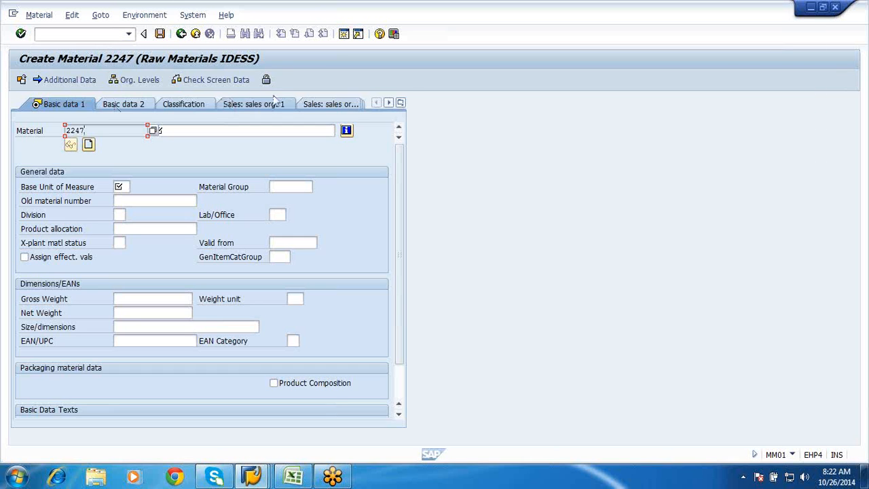
pyautogui.click(404, 104)
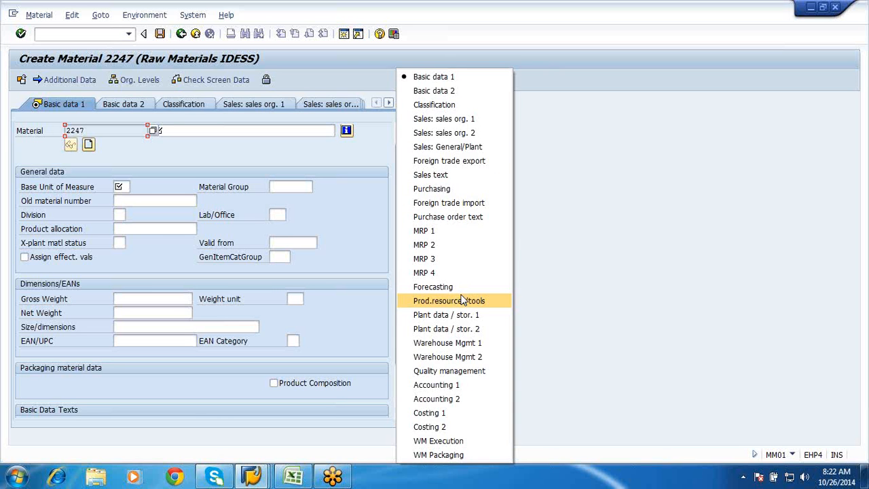
pyautogui.click(584, 263)
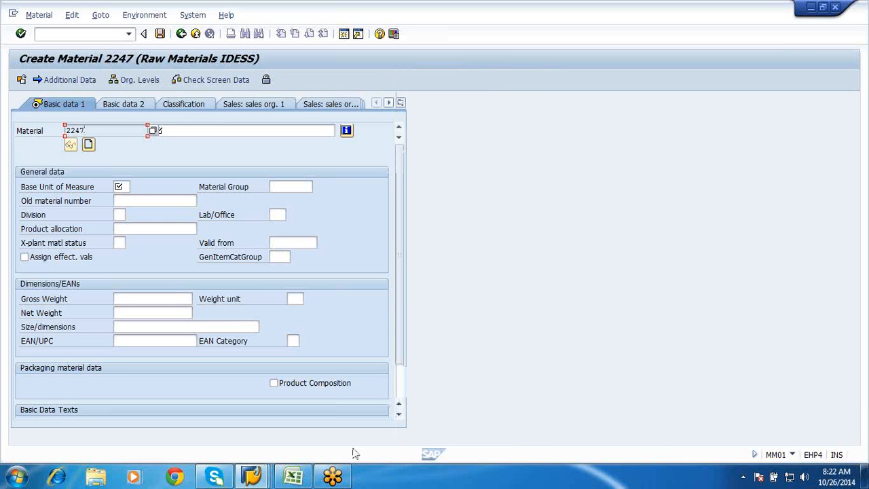
# In the ROH material type details, deselect the Purchasing user department and save the change
pyautogui.click(253, 477)
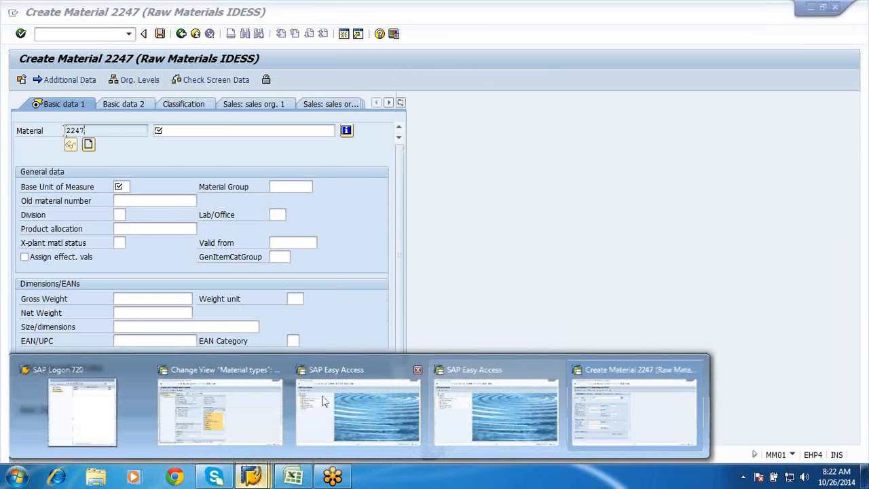
pyautogui.click(246, 404)
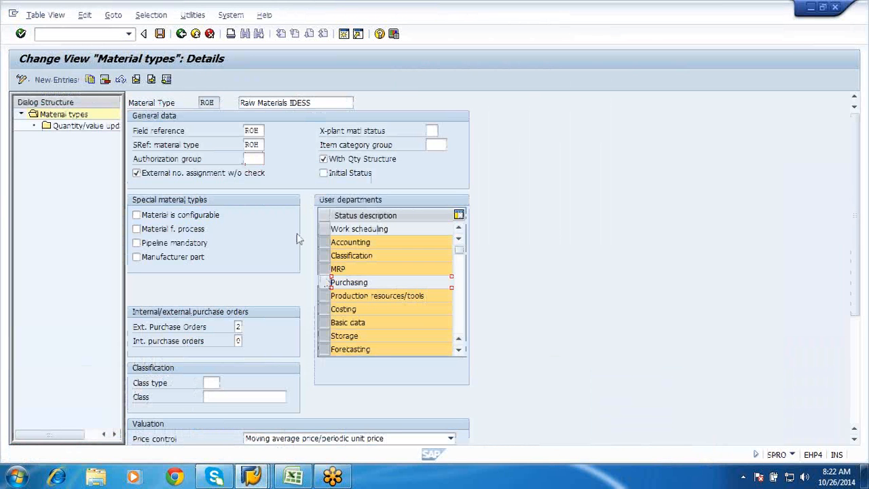
pyautogui.click(161, 34)
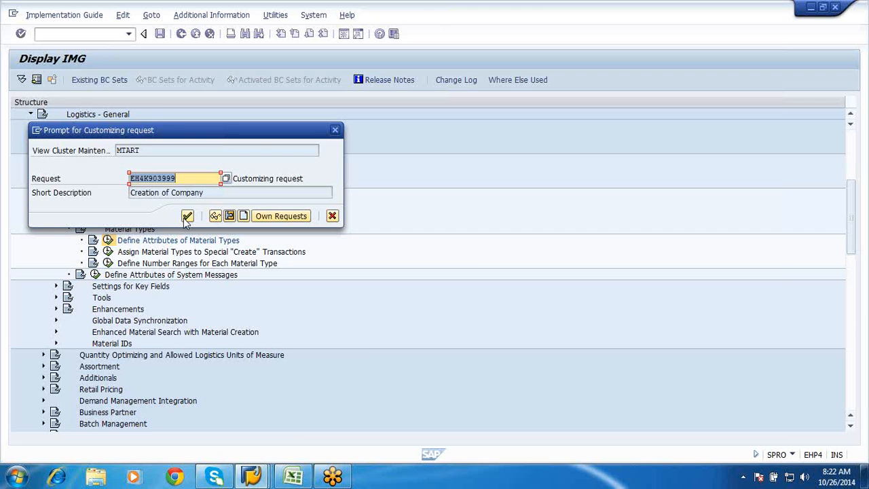
pyautogui.click(186, 217)
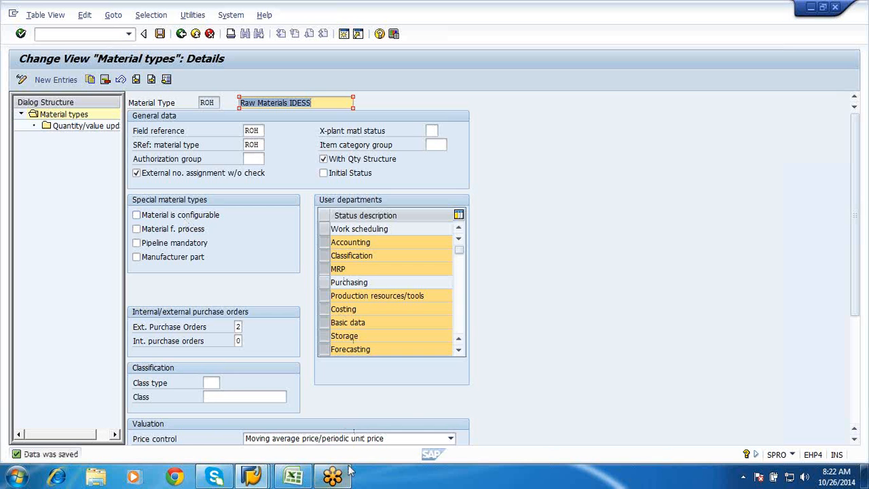
# Return to the Create Material session and check its list of views for Purchasing
pyautogui.click(244, 477)
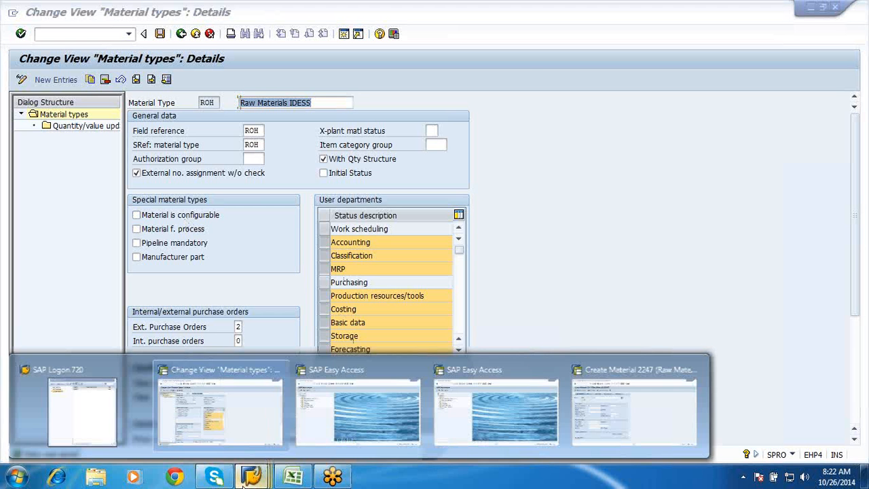
pyautogui.click(592, 390)
pyautogui.click(389, 103)
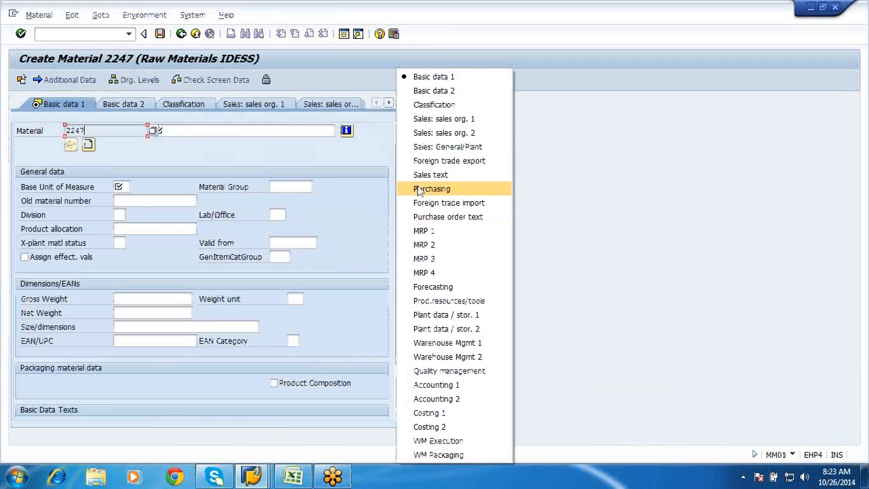
pyautogui.click(238, 143)
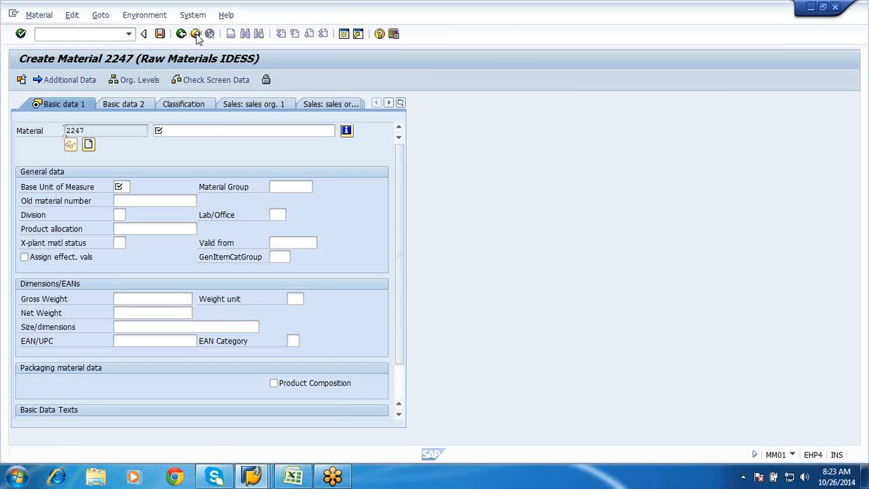
# Go back to the Create Material initial screen and check the selectable views for Purchasing, then cancel the selection
pyautogui.click(196, 34)
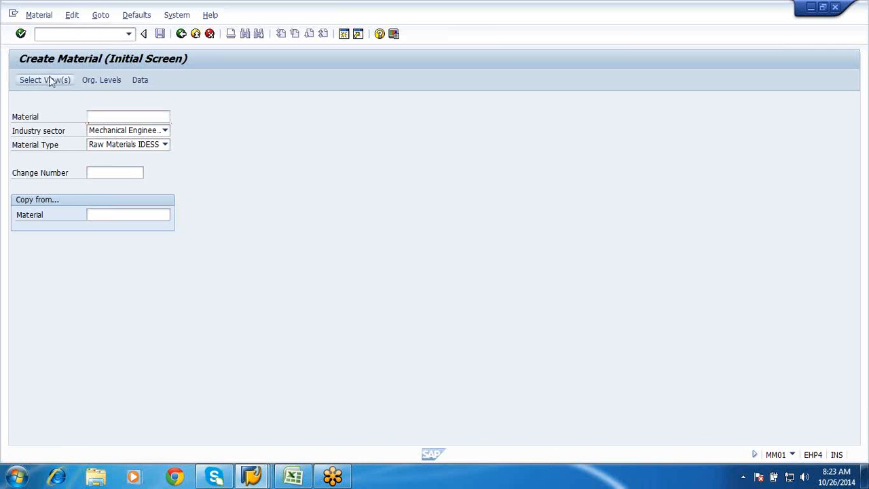
pyautogui.click(50, 80)
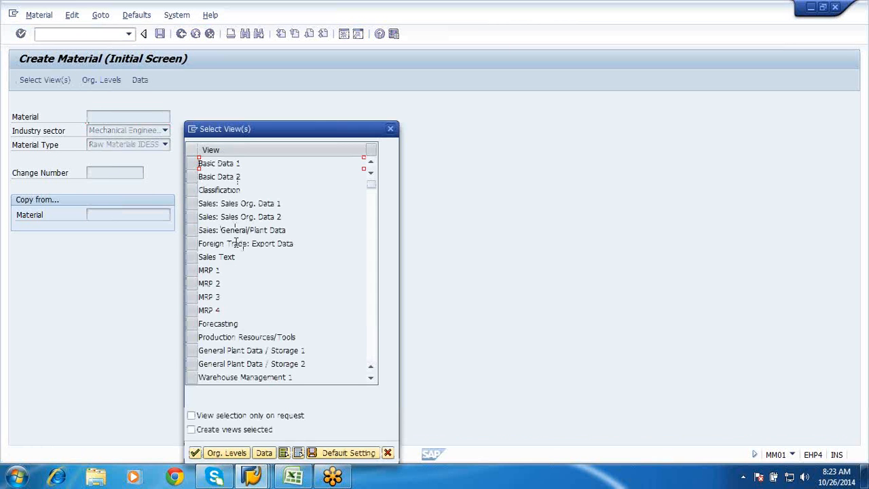
pyautogui.click(371, 379)
pyautogui.click(370, 379)
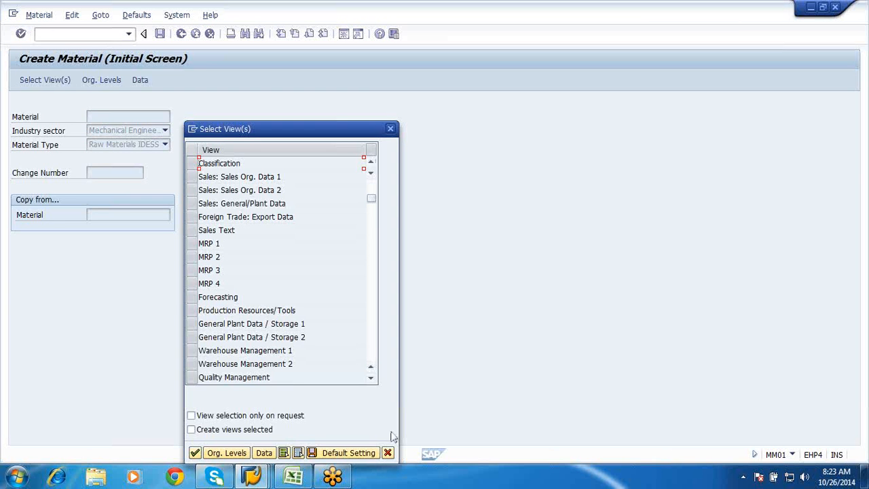
pyautogui.click(389, 454)
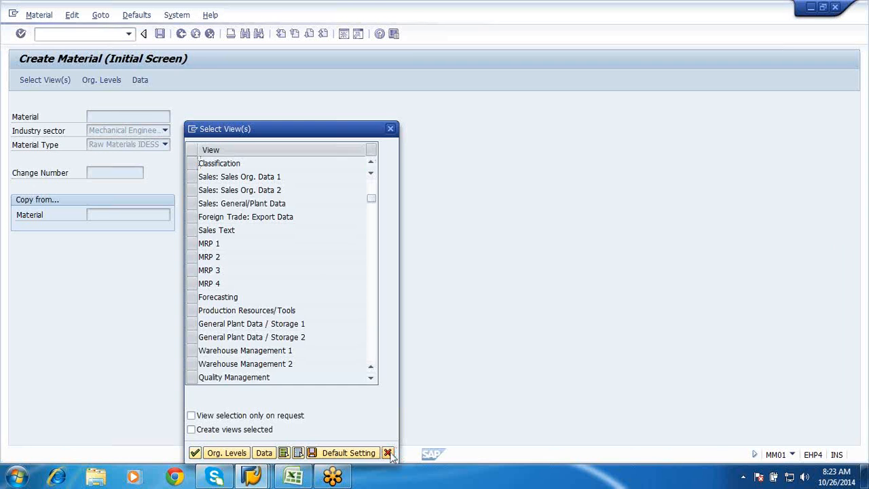
# Reselect the Purchasing user department in the ROH material type details and save
pyautogui.click(262, 479)
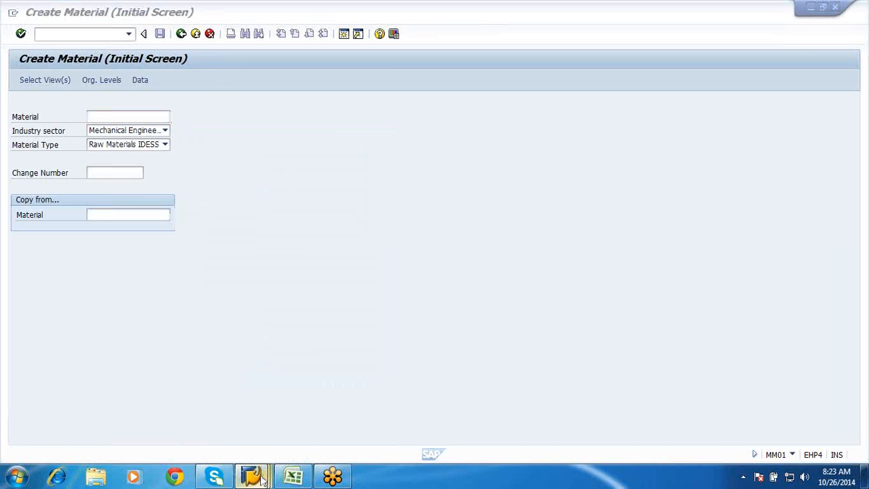
pyautogui.moveTo(262, 479)
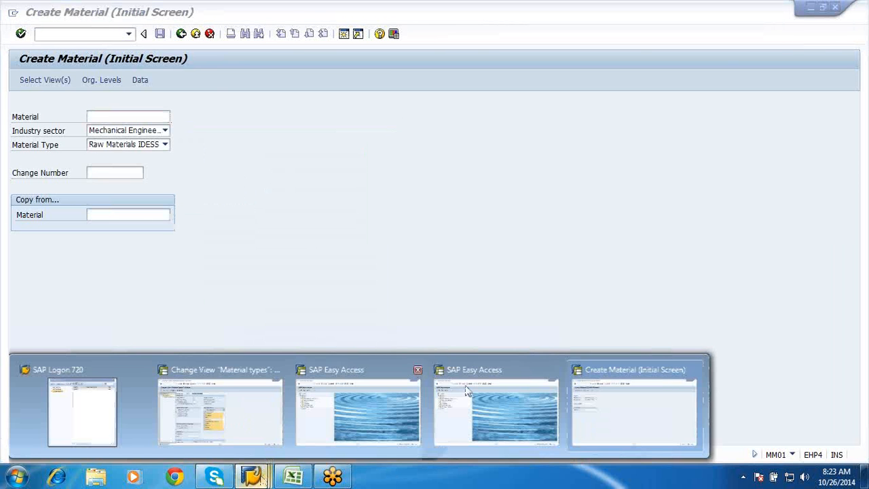
pyautogui.click(270, 386)
pyautogui.click(367, 282)
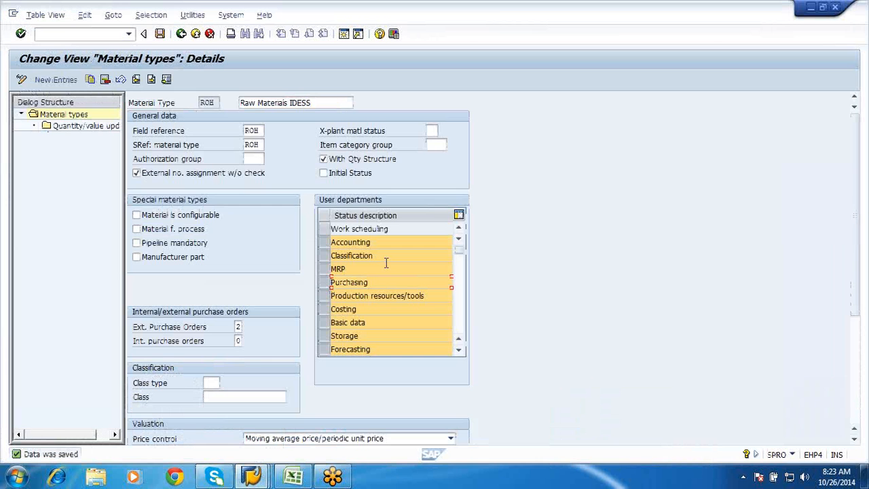
pyautogui.click(158, 37)
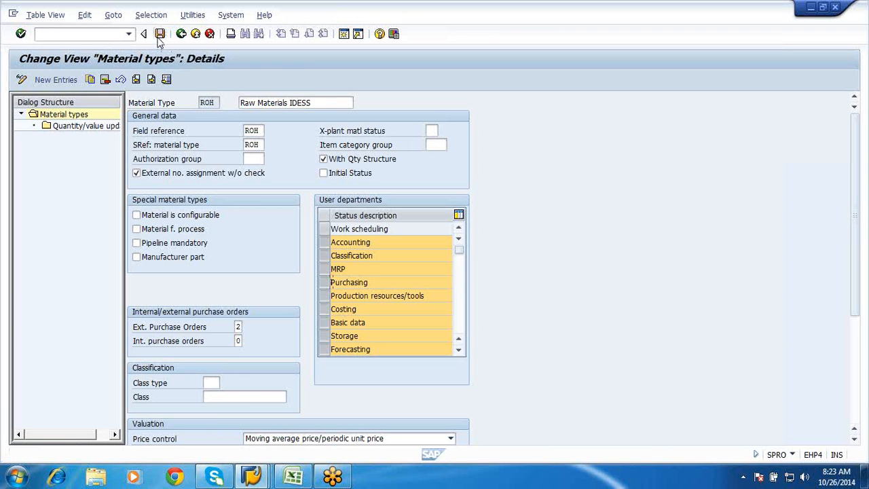
pyautogui.click(160, 35)
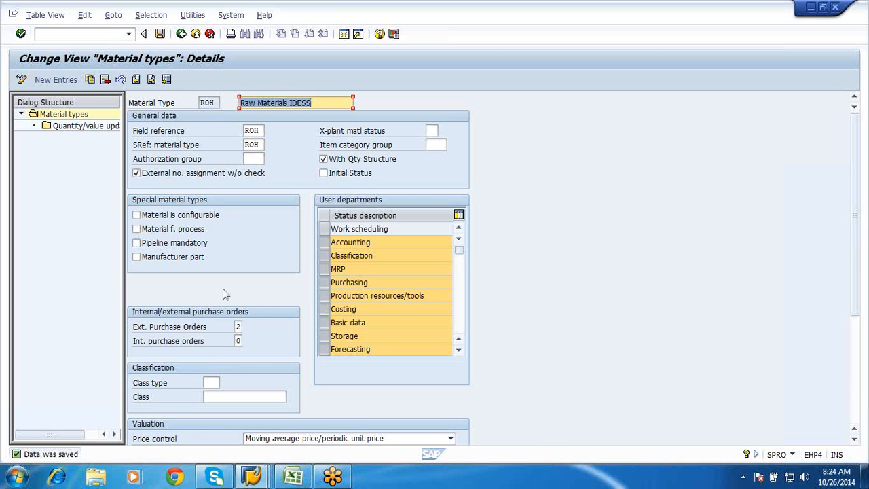
# Examine the allowed values for Ext. Purchase Orders and close the list without choosing one
pyautogui.click(238, 327)
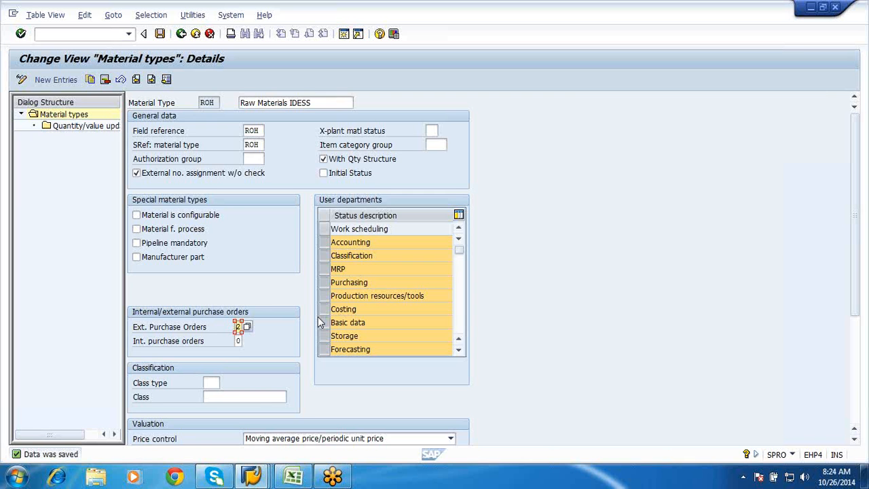
pyautogui.click(246, 325)
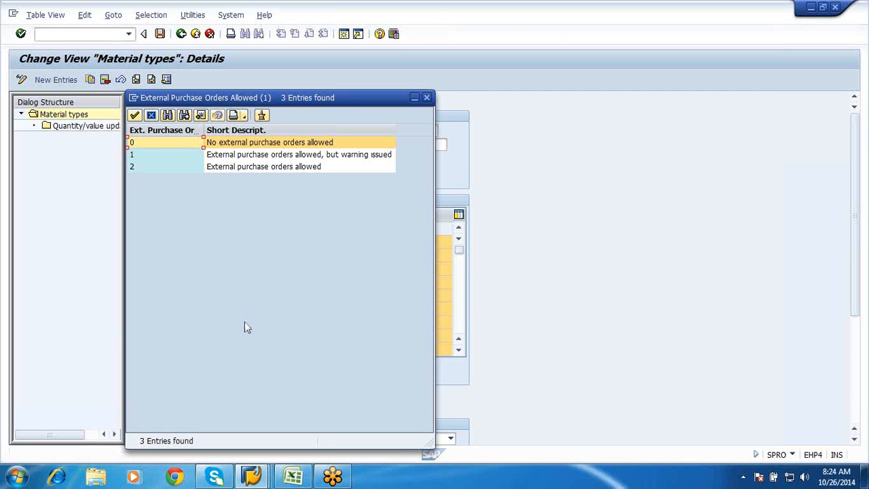
pyautogui.click(151, 115)
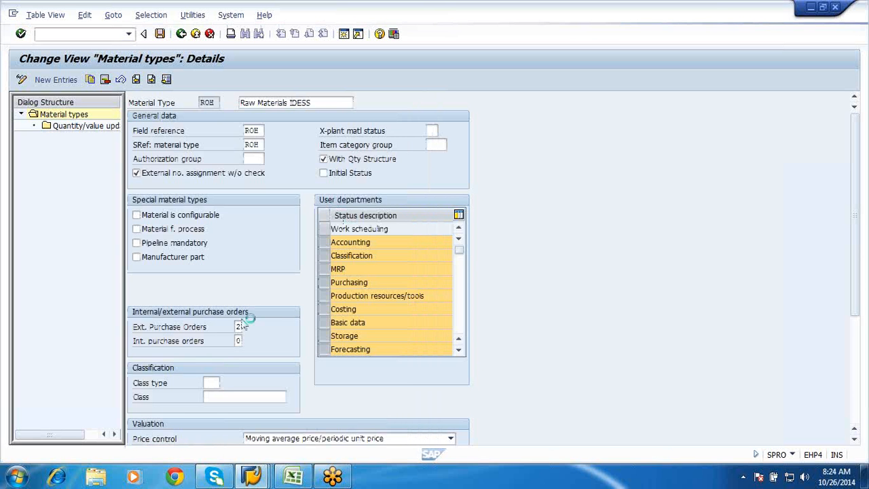
# Examine the Price control options in the Valuation section of the ROH material type details, leaving the setting as is
pyautogui.click(854, 391)
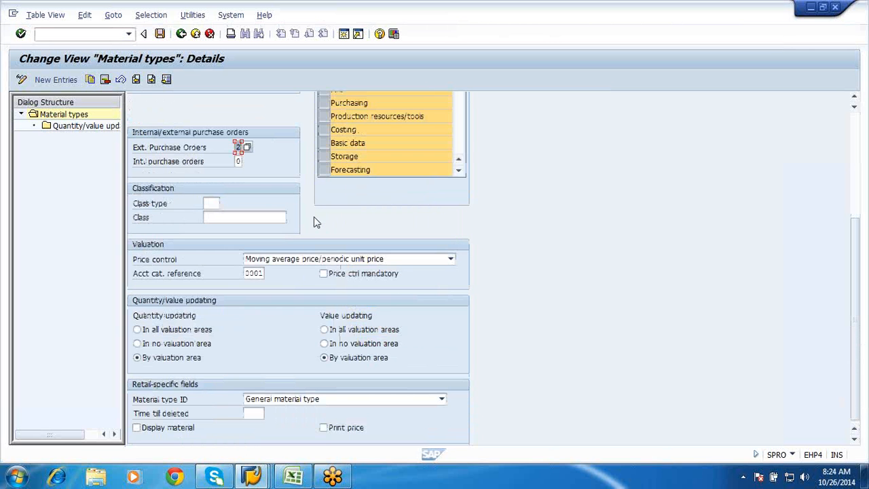
pyautogui.click(322, 261)
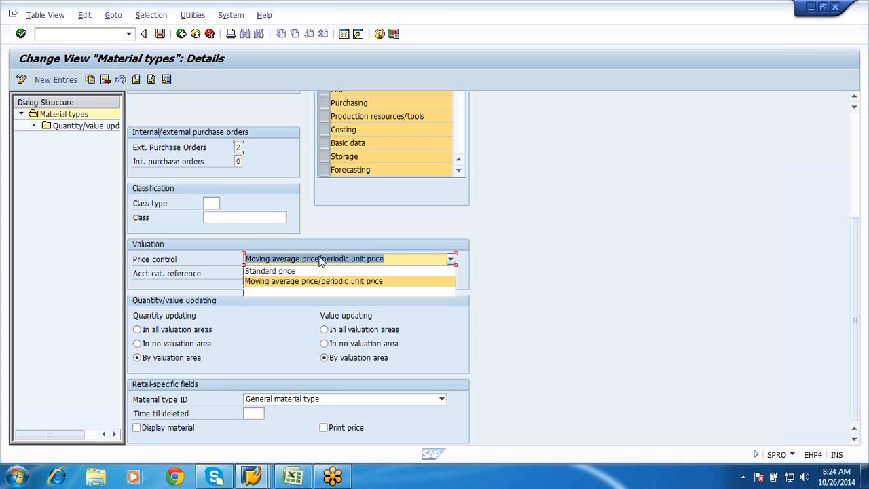
pyautogui.click(322, 262)
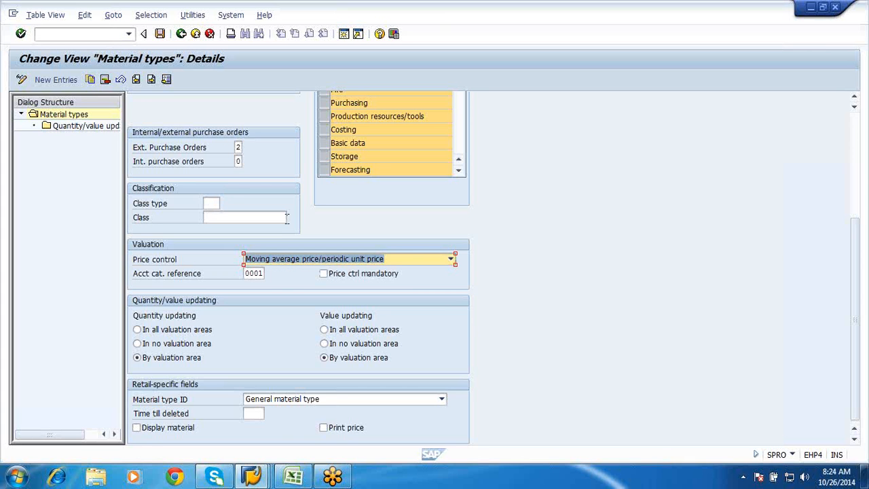
pyautogui.click(286, 217)
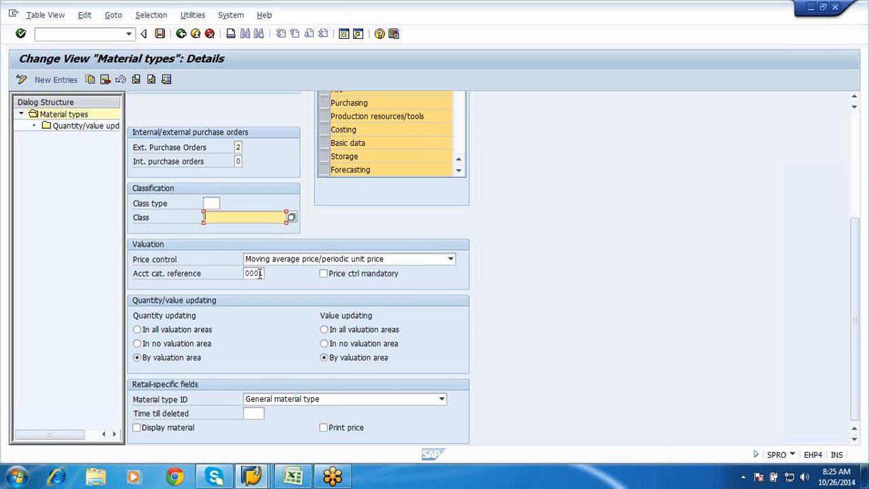
# Switch to the P2P Syllabus workbook in Excel and enter "Automatic acct determination" in cell E14 of Sheet6
pyautogui.click(296, 476)
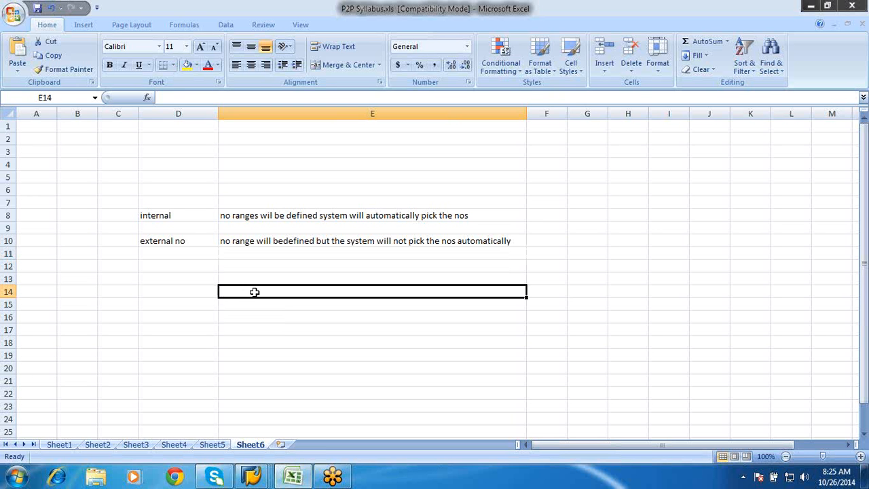
pyautogui.write('Automatic a')
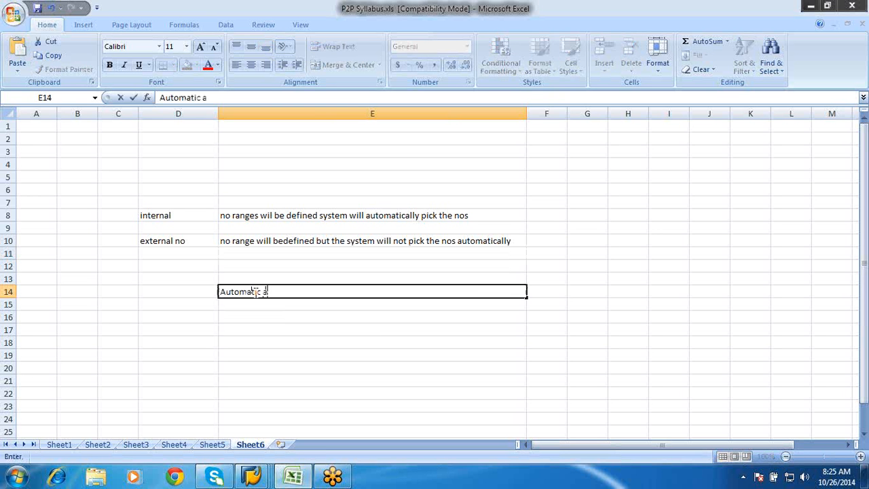
pyautogui.write('cct deter')
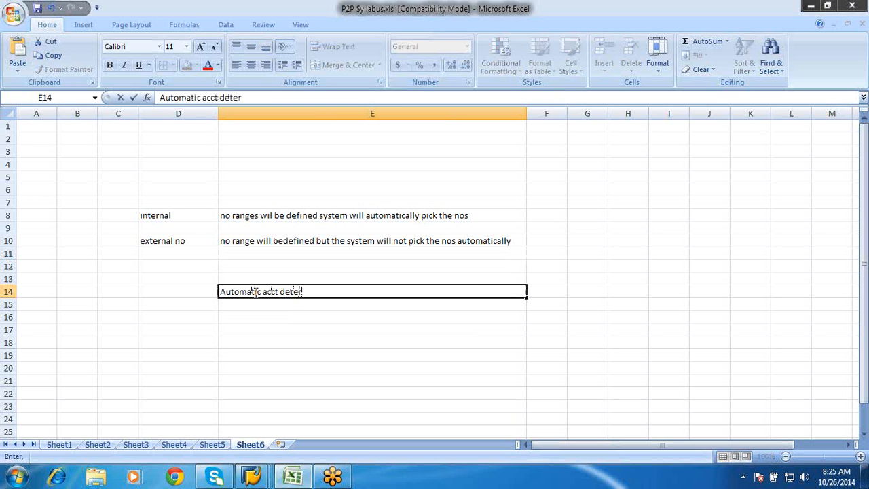
pyautogui.write('mination')
pyautogui.click(243, 333)
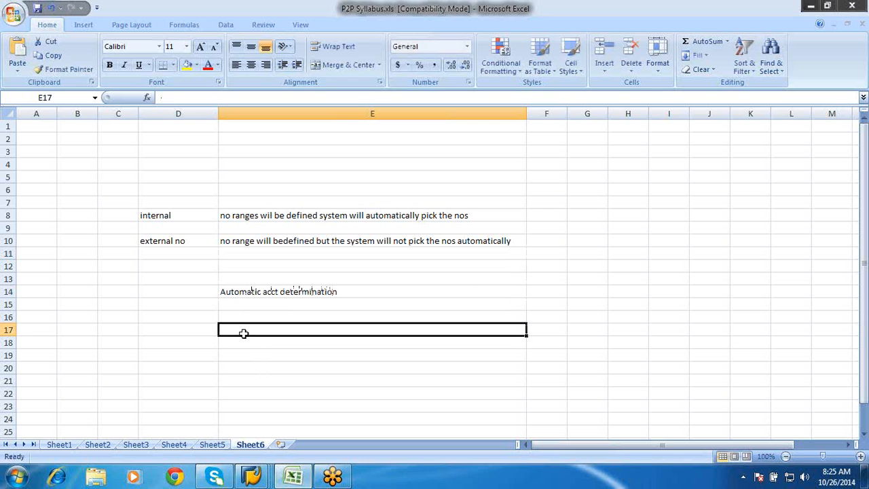
# Enter "acct cat reference,matrl type & val class will determine G/L" in cell E17
pyautogui.write('Tra')
pyautogui.press('BackSpace')
pyautogui.press('BackSpace')
pyautogui.press('BackSpace')
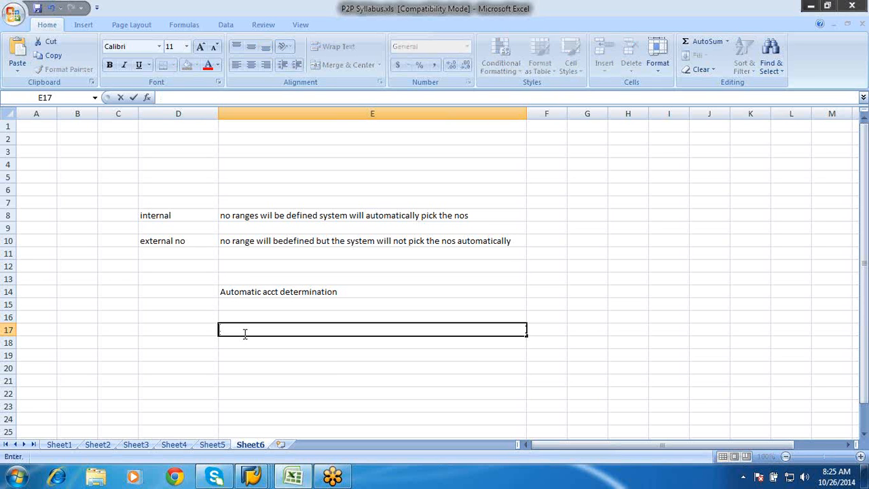
pyautogui.write('acct cat reference')
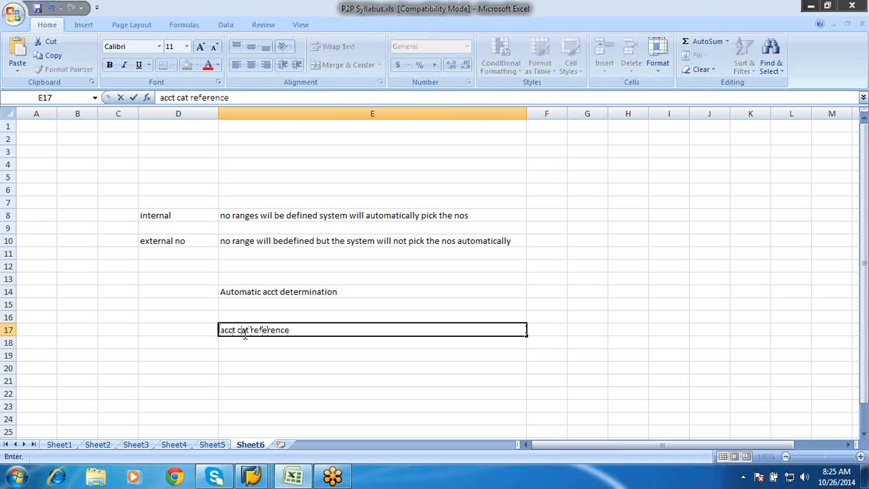
pyautogui.write(',matrl type')
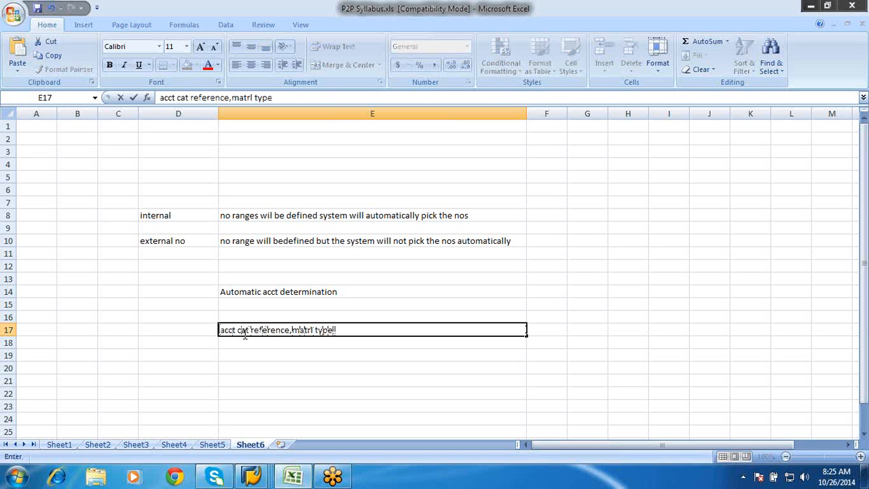
pyautogui.write(' & val clas')
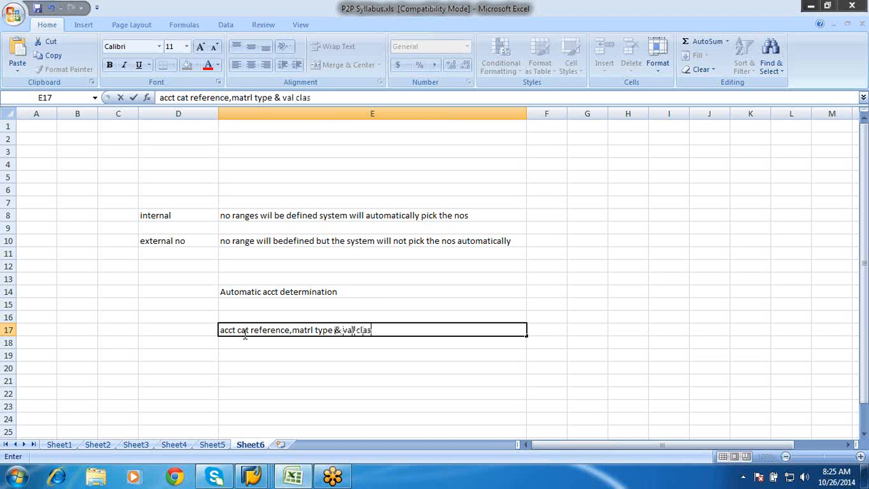
pyautogui.write('s will determine')
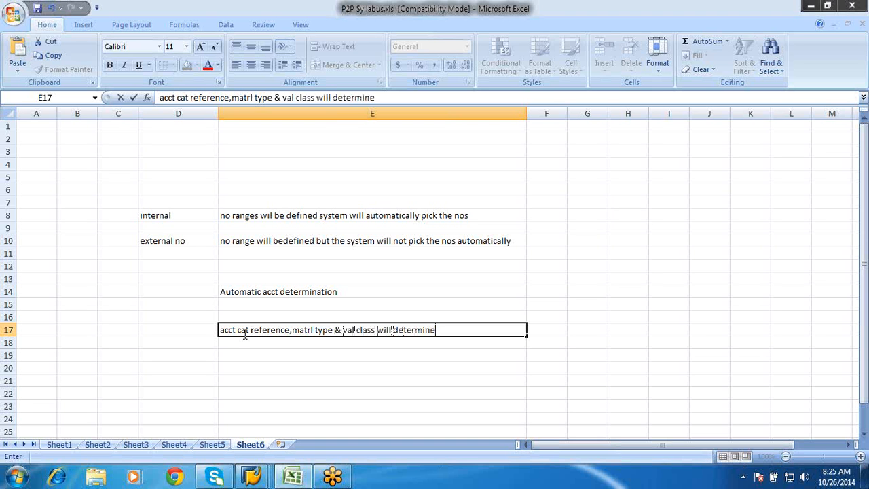
pyautogui.write(' G/L')
pyautogui.click(340, 361)
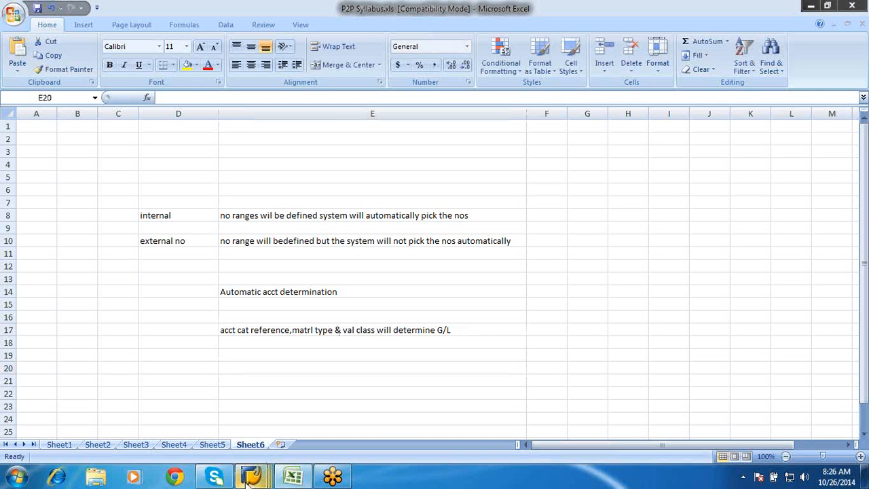
# Switch back to the SAP Material types session and open the Quantity/value updating overview for ROH
pyautogui.moveTo(248, 478)
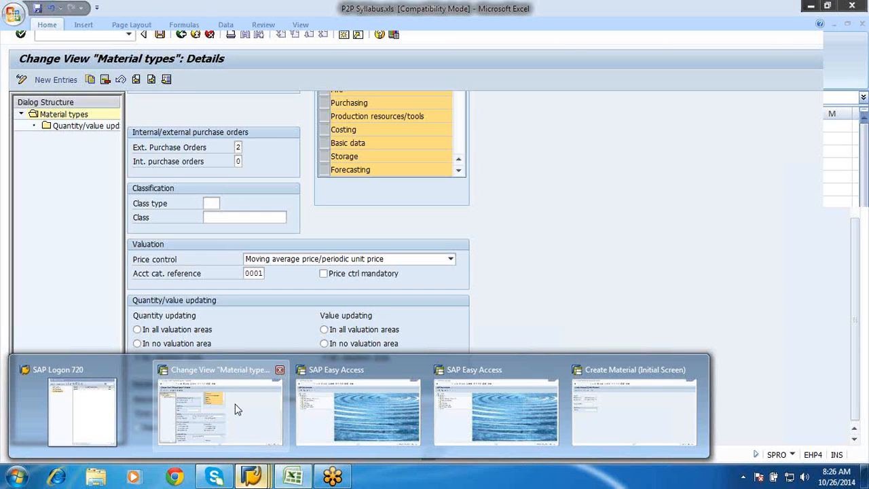
pyautogui.click(237, 408)
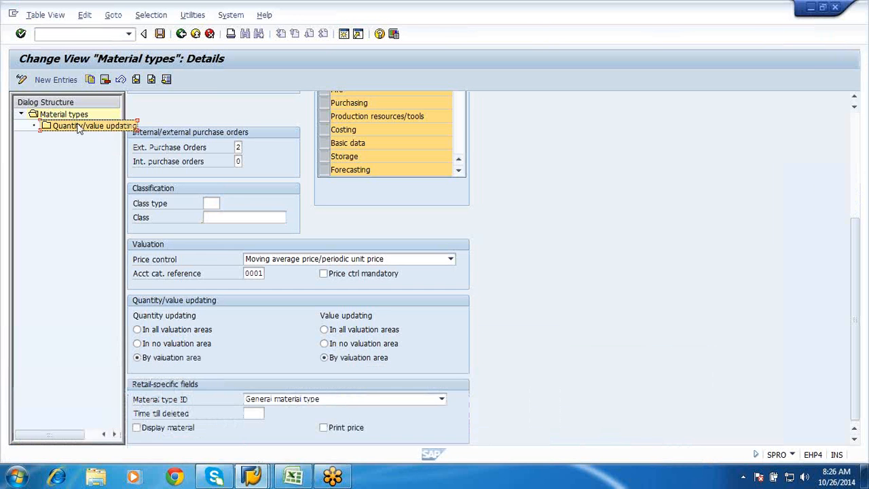
pyautogui.doubleClick(78, 129)
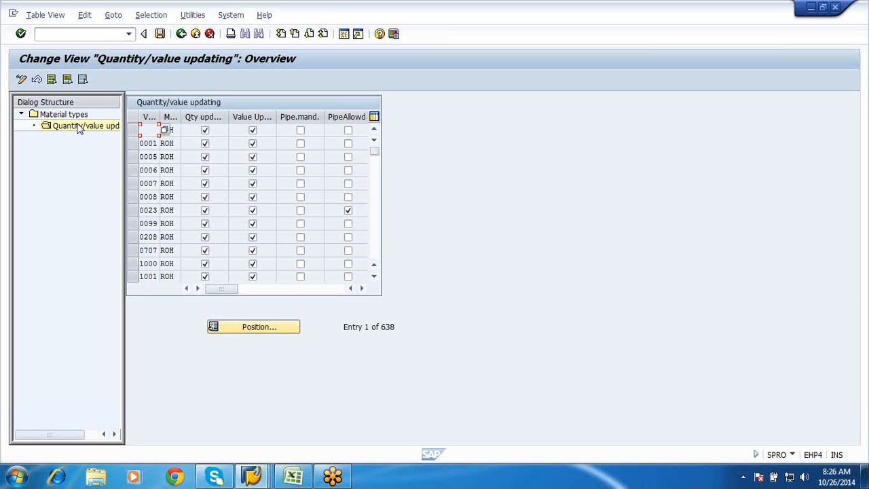
# Switch to the Excel sheet and enter "MATRL DOC" in cell E20 and "Acct doc" in cell E22
pyautogui.click(293, 478)
pyautogui.write('MATRL DOC')
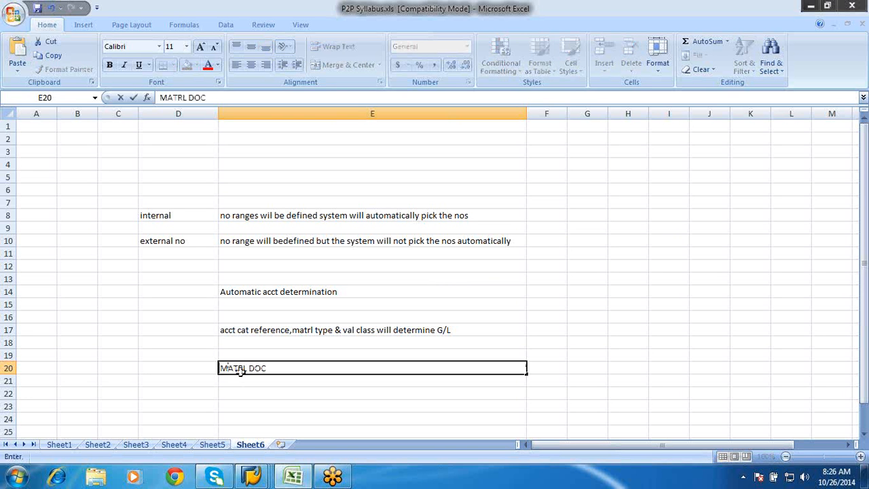
pyautogui.press('Return')
pyautogui.press('Return')
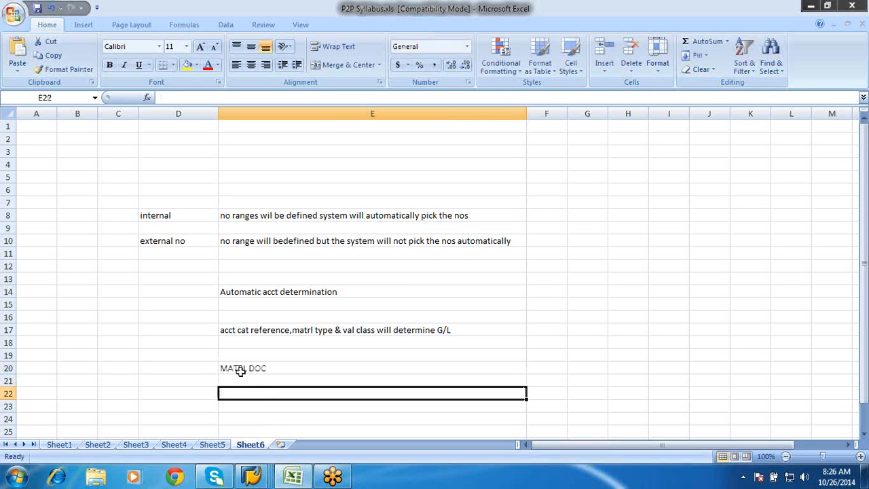
pyautogui.write('Acct doc')
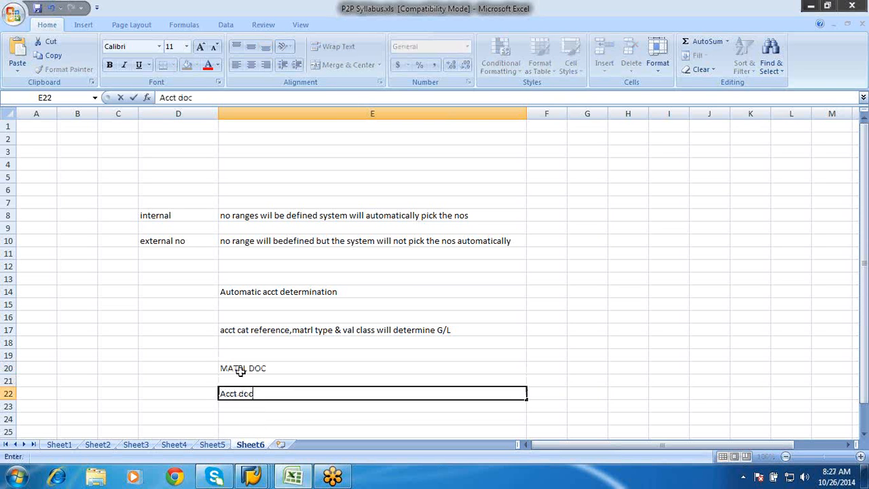
pyautogui.press('Return')
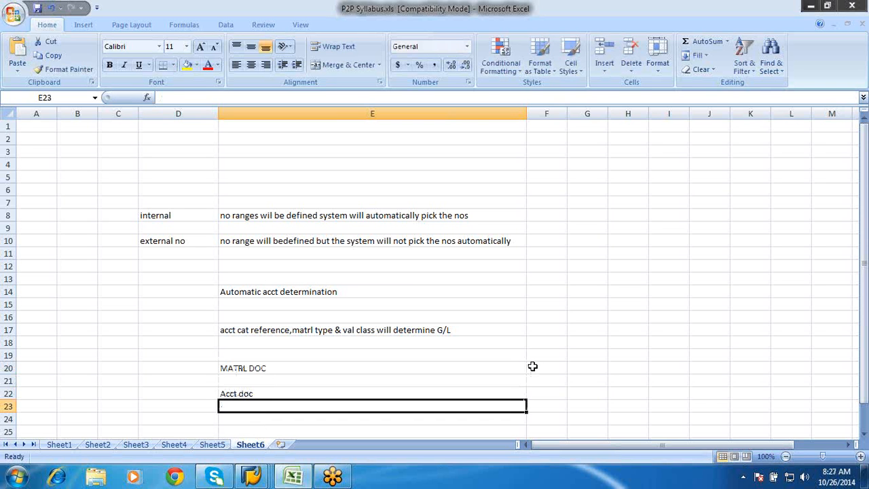
# Enter "qty" in F20 beside the material document and "val" in F22 beside the accounting document
pyautogui.click(532, 367)
pyautogui.write('qty')
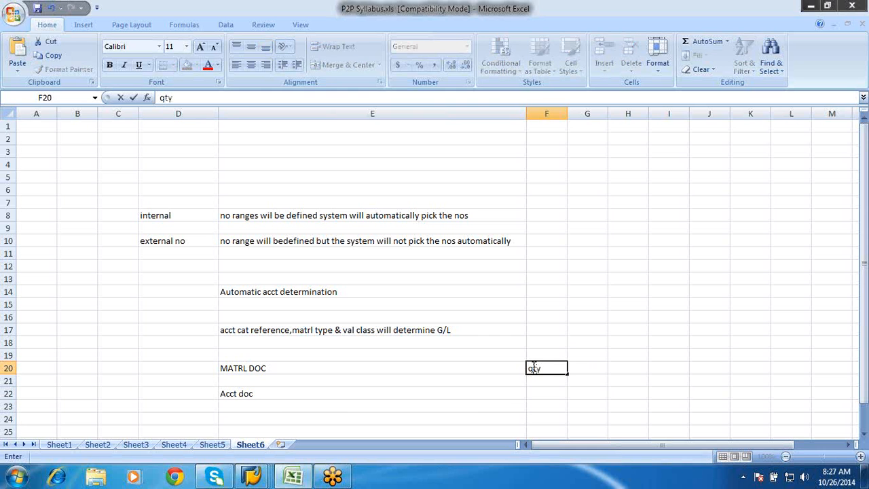
pyautogui.click(535, 395)
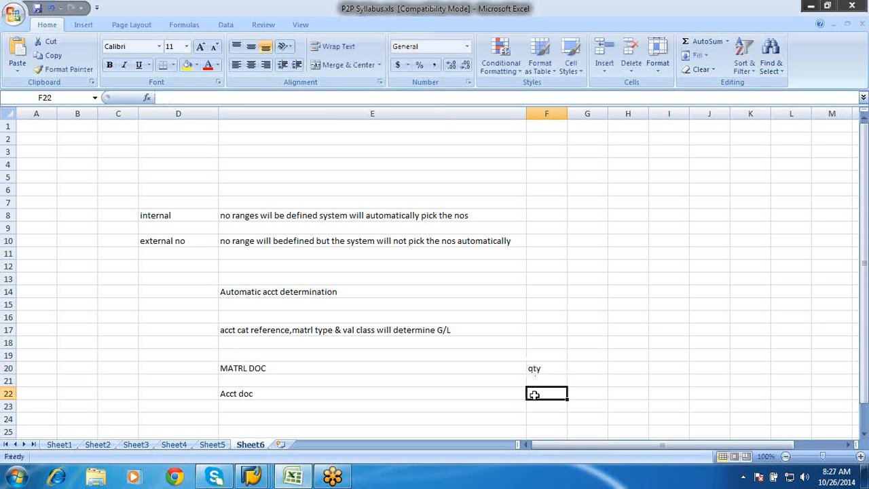
pyautogui.write('val')
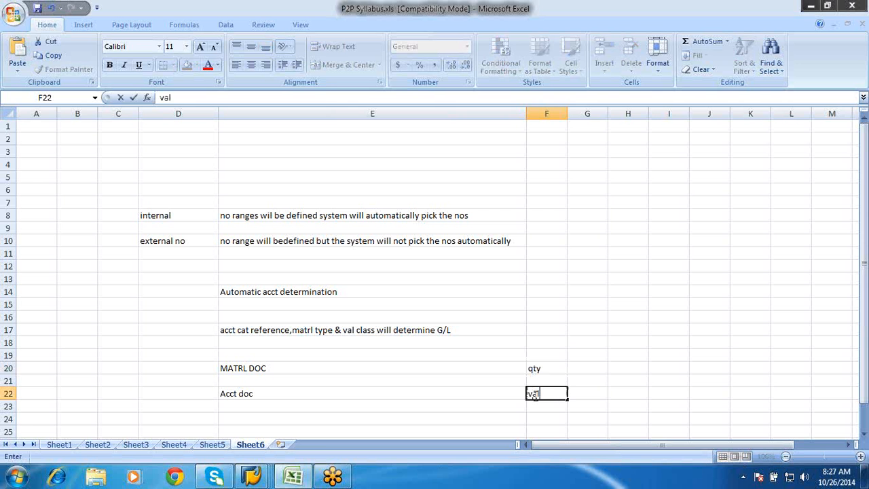
pyautogui.click(619, 392)
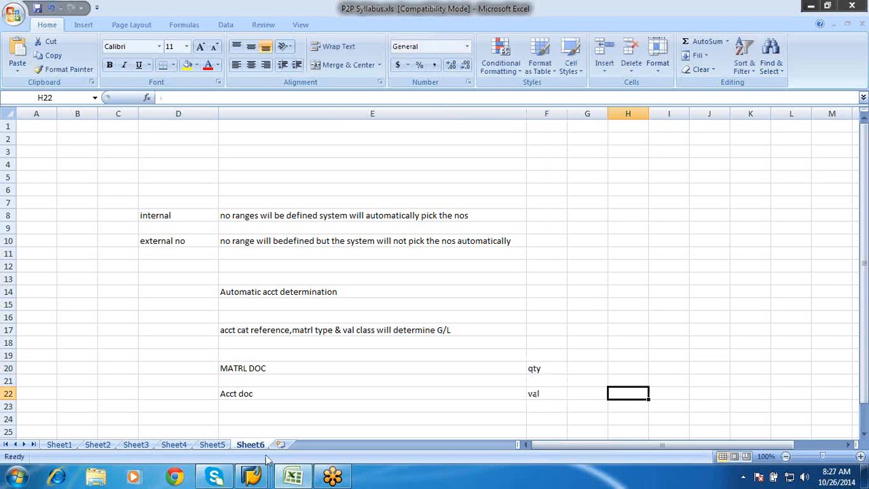
# Return to the SAP Quantity/value updating session and go back to the Material types overview
pyautogui.click(262, 474)
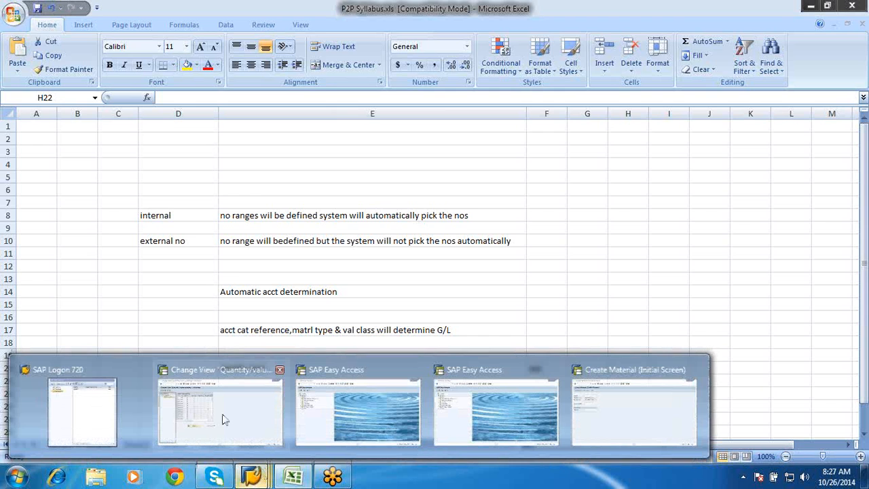
pyautogui.click(224, 419)
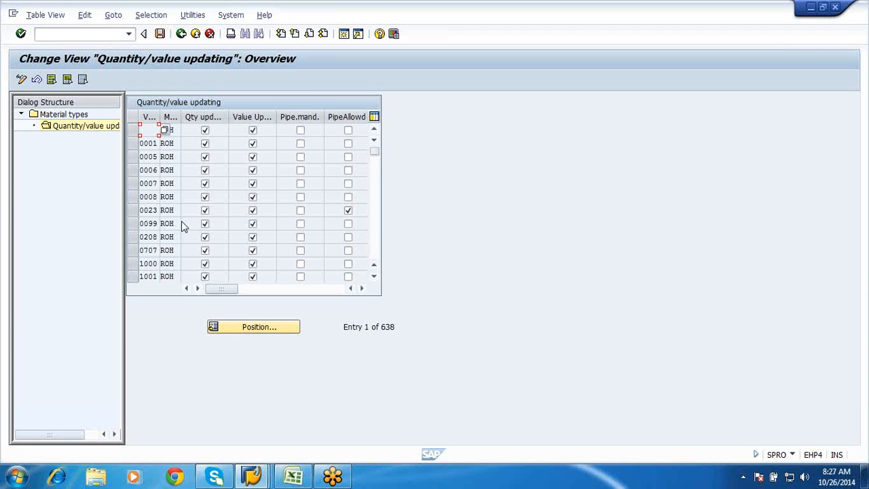
pyautogui.click(181, 34)
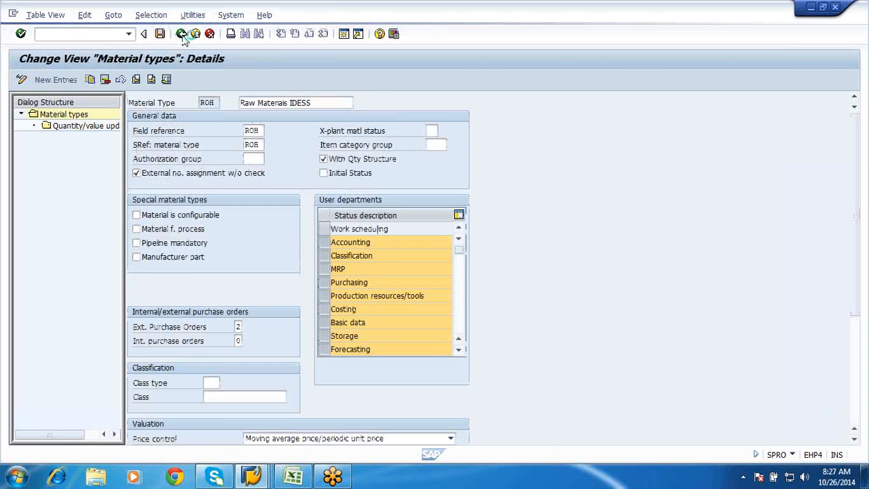
pyautogui.click(182, 34)
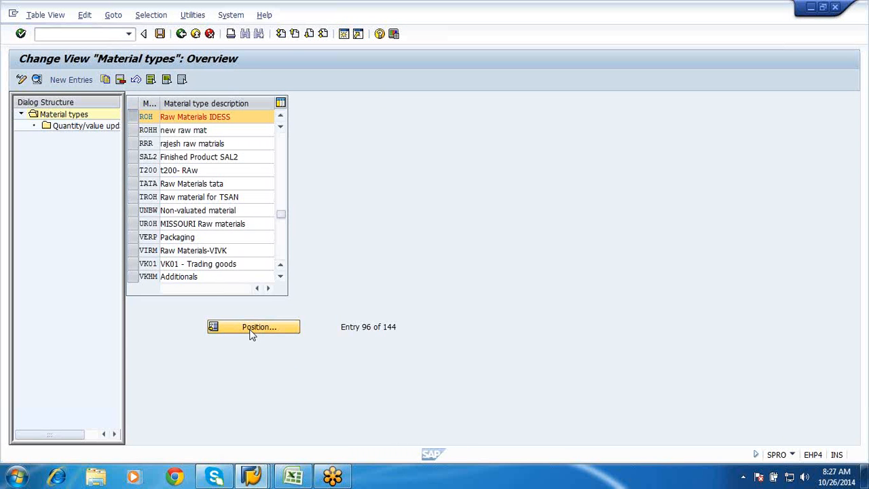
# Position the overview at material type UNBW and try to open its Quantity/value updating, then change the UNBW row selection
pyautogui.click(251, 328)
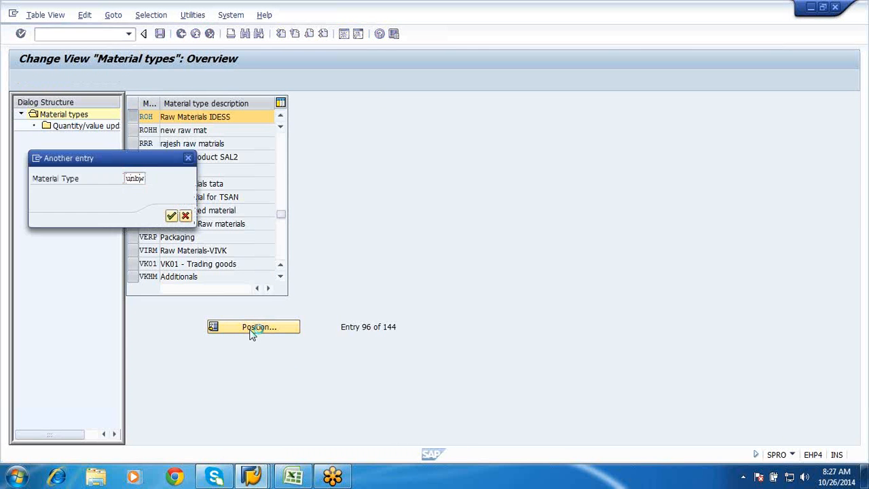
pyautogui.press('Return')
pyautogui.click(133, 118)
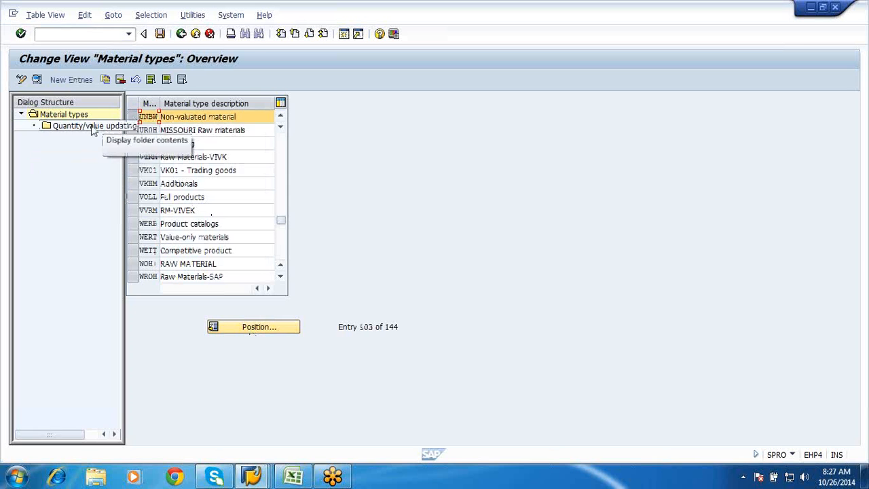
pyautogui.click(94, 131)
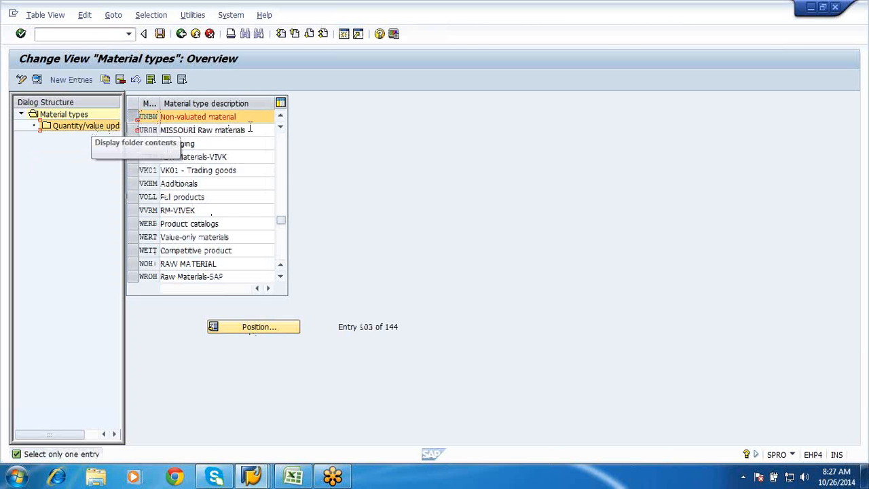
pyautogui.click(133, 117)
# Position the Material types overview at material type ROH
pyautogui.click(248, 327)
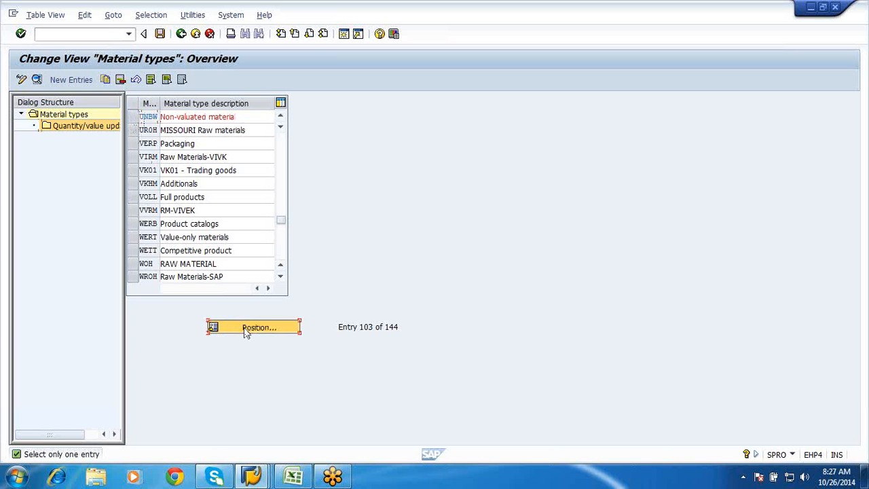
pyautogui.write('ROH')
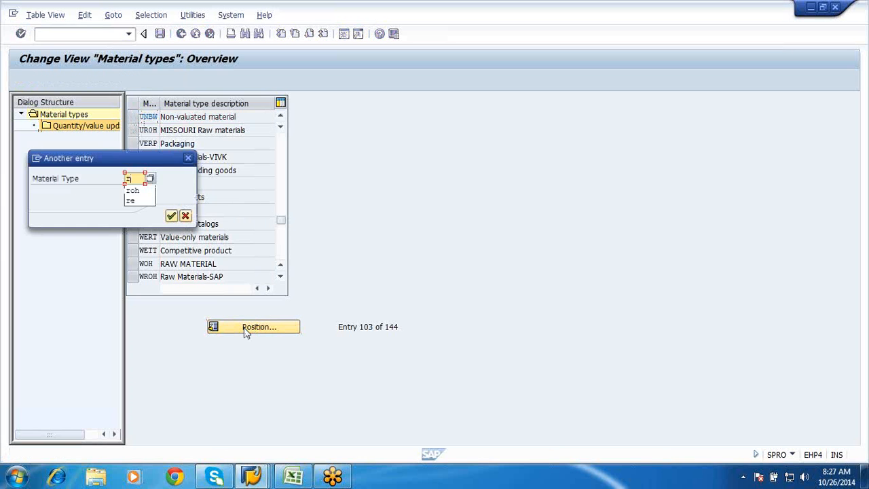
pyautogui.press('Return')
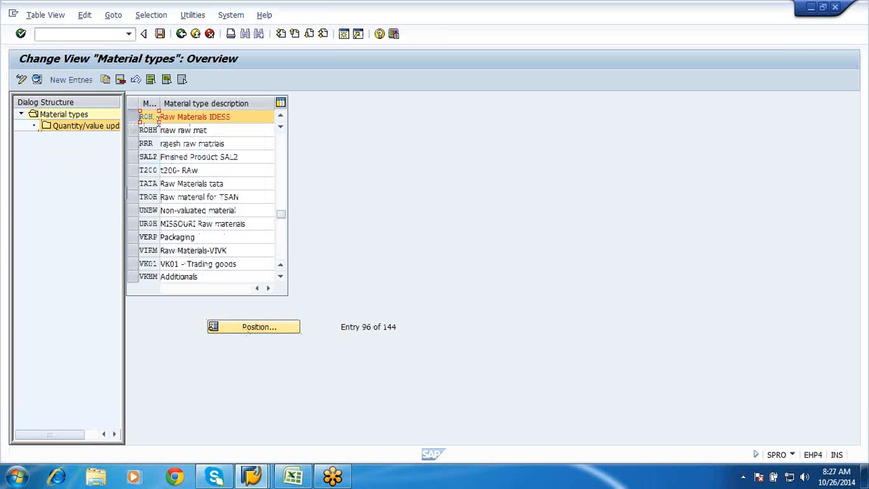
# Position the Material types overview at UNBW, select that material type and open its Quantity/value updating
pyautogui.click(133, 118)
pyautogui.click(273, 326)
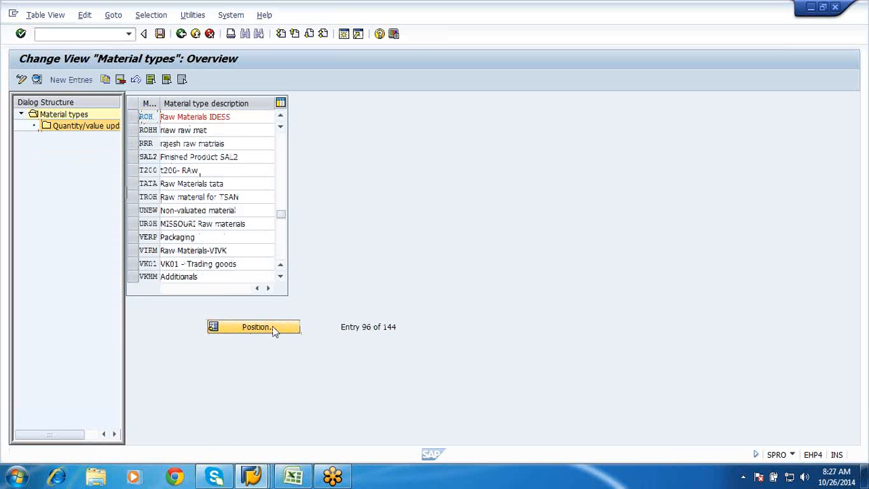
pyautogui.write('unbw')
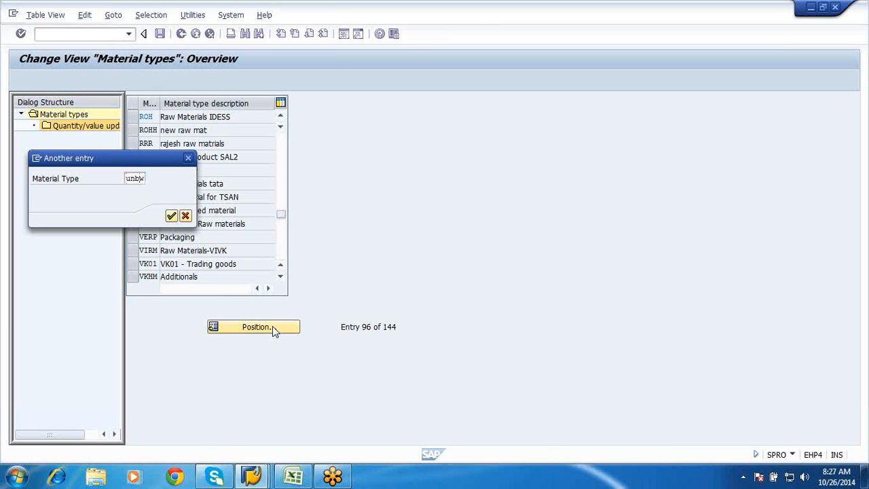
pyautogui.press('Return')
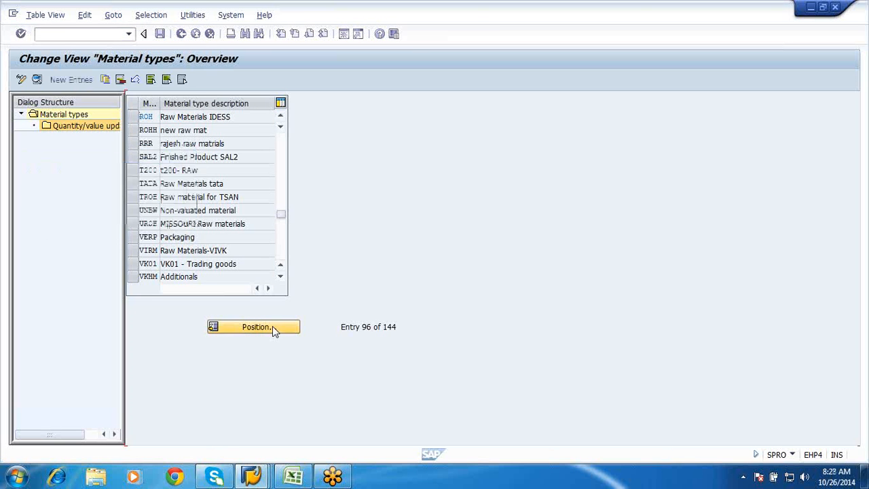
pyautogui.click(131, 117)
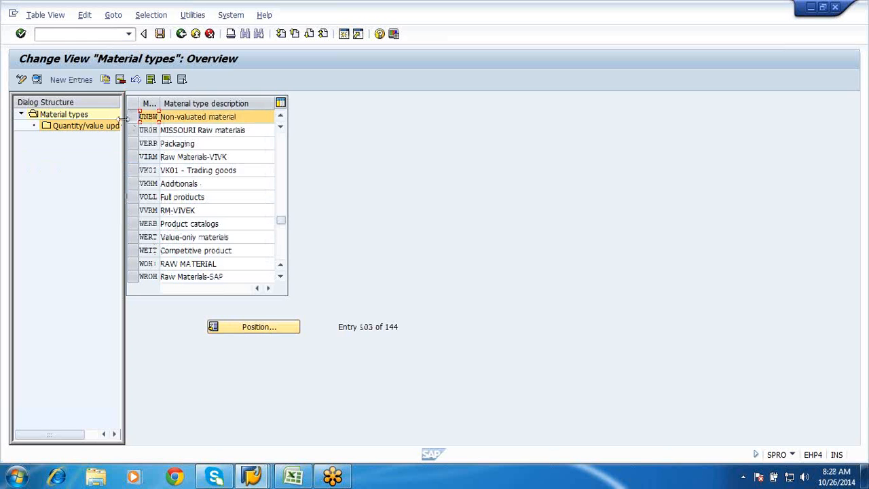
pyautogui.doubleClick(81, 128)
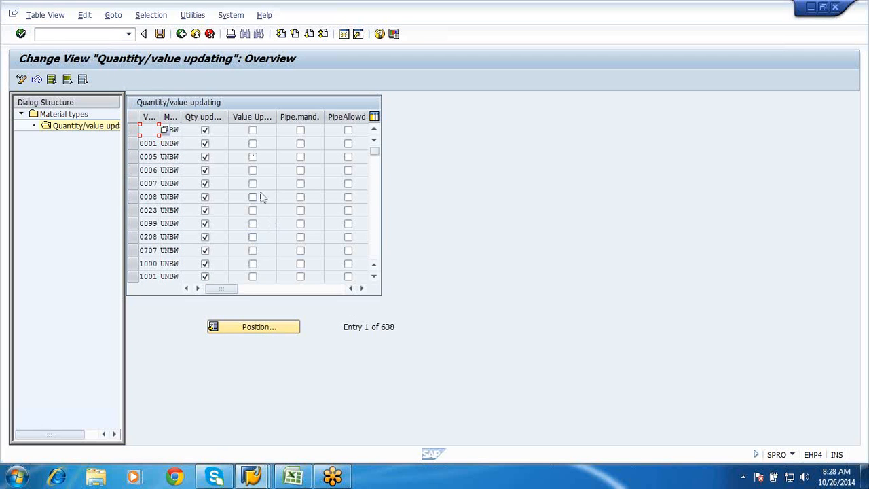
# Review the UNBW quantity and value updating flags by valuation area and position the list at valuation area GFP1
pyautogui.click(374, 243)
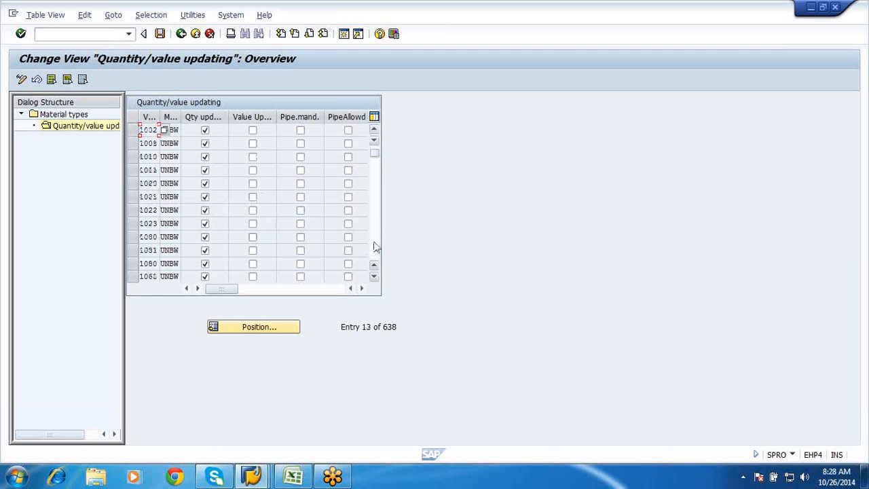
pyautogui.click(374, 243)
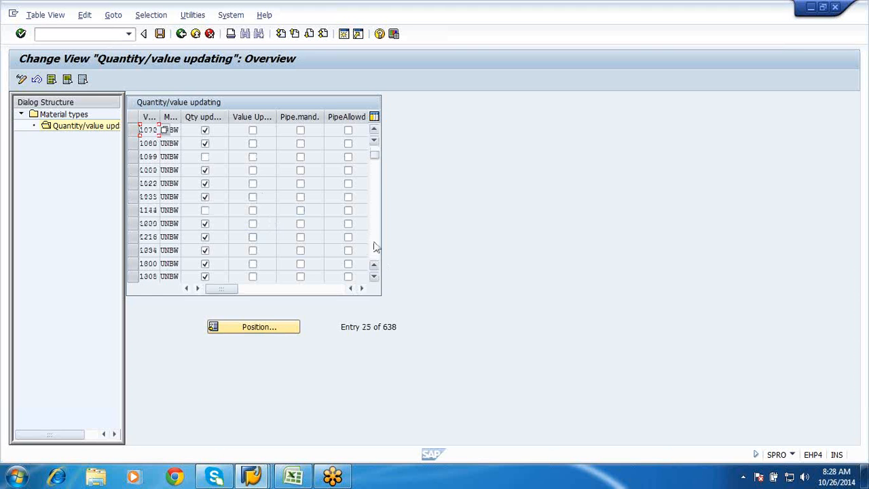
pyautogui.click(374, 243)
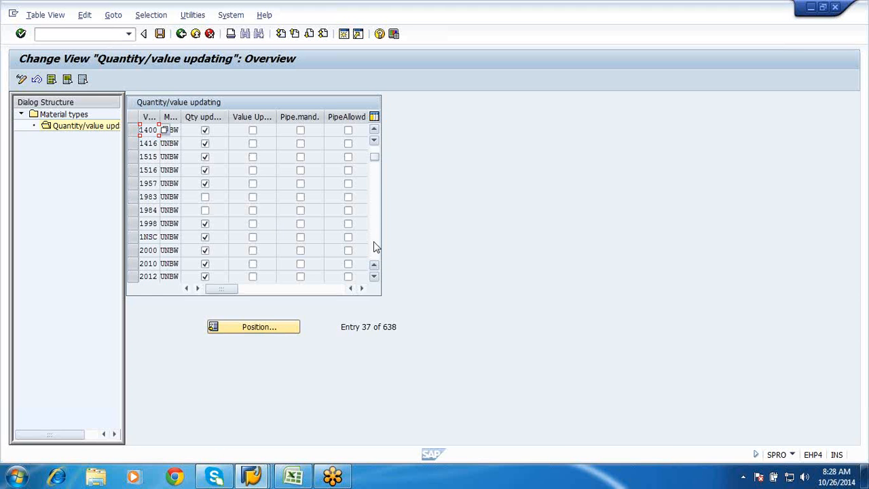
pyautogui.click(237, 331)
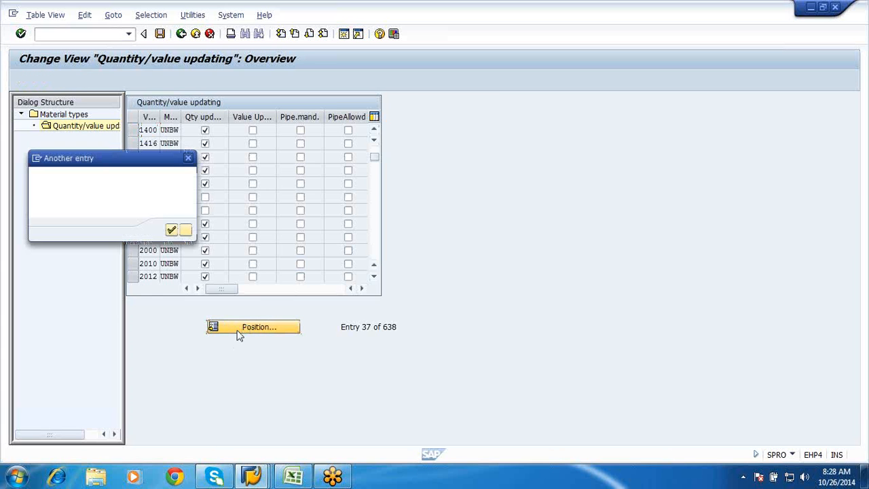
pyautogui.write('gfp')
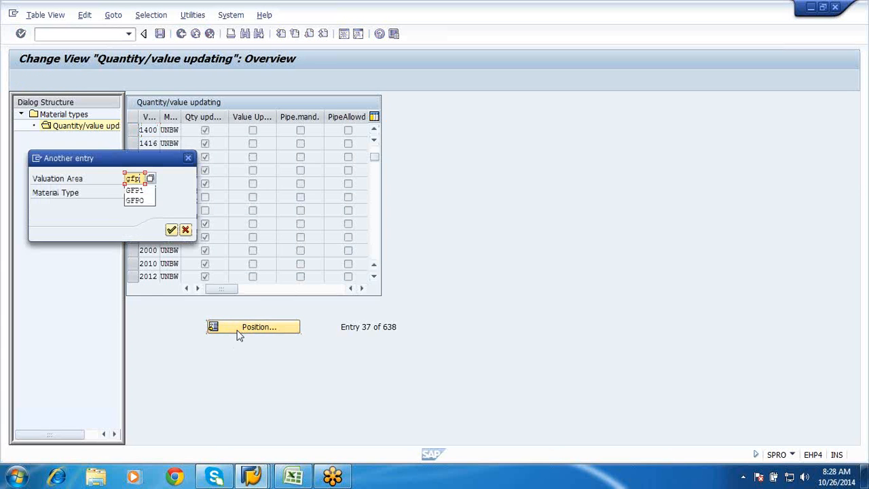
pyautogui.press('Down')
pyautogui.press('Return')
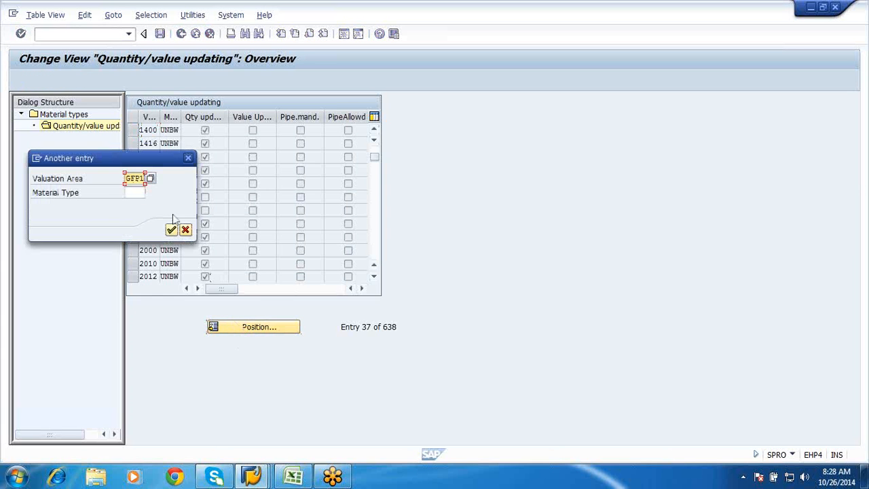
pyautogui.click(170, 229)
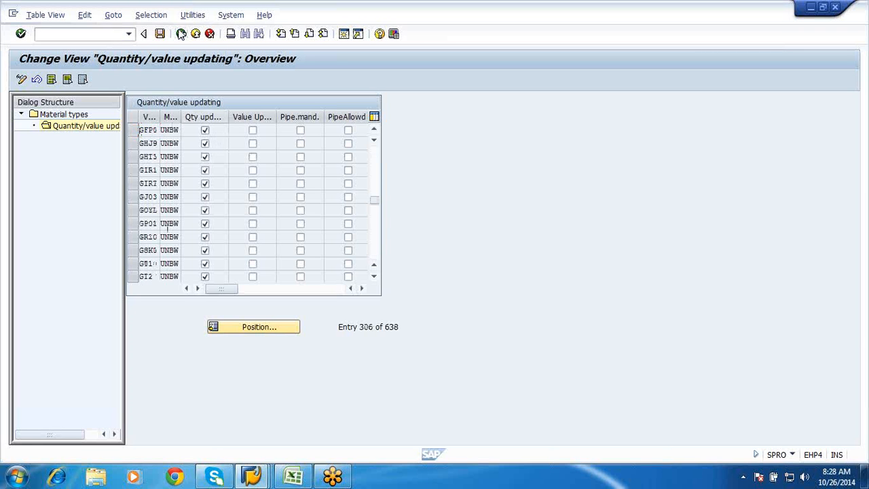
# Go back to the Material types overview, position it at NLAG and open that type's Quantity/value updating
pyautogui.click(182, 33)
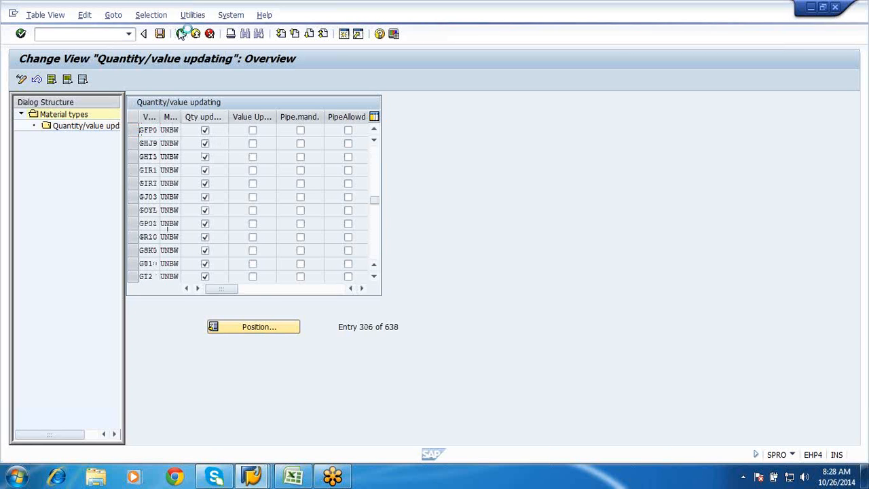
pyautogui.click(255, 330)
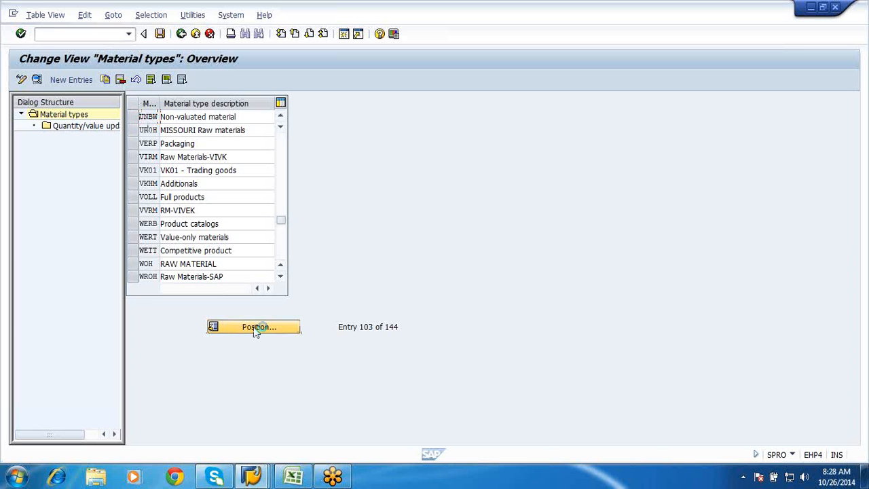
pyautogui.write('diag')
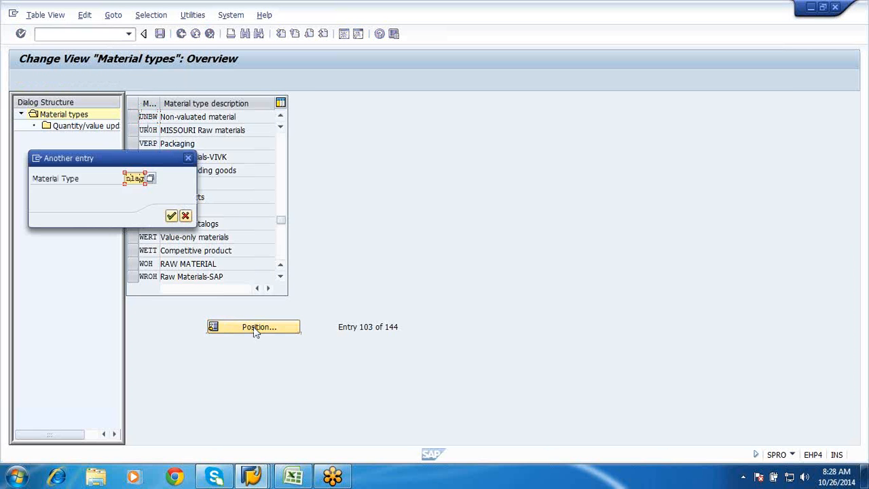
pyautogui.click(171, 216)
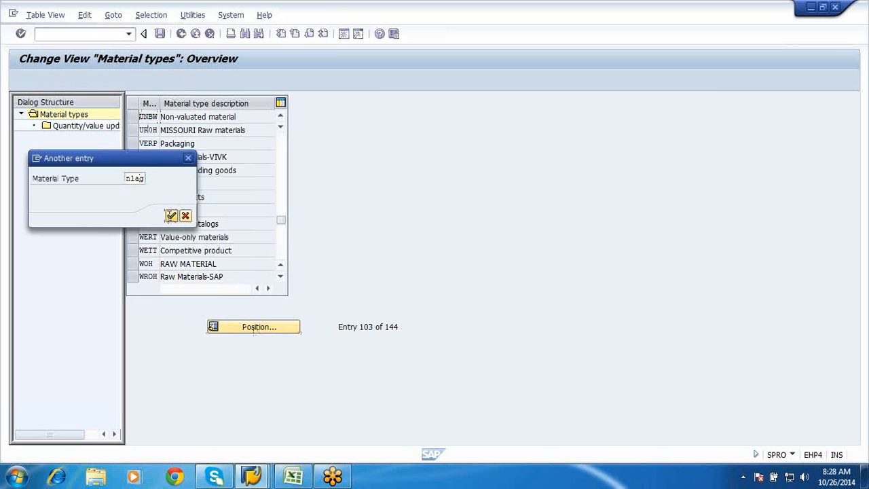
pyautogui.doubleClick(87, 127)
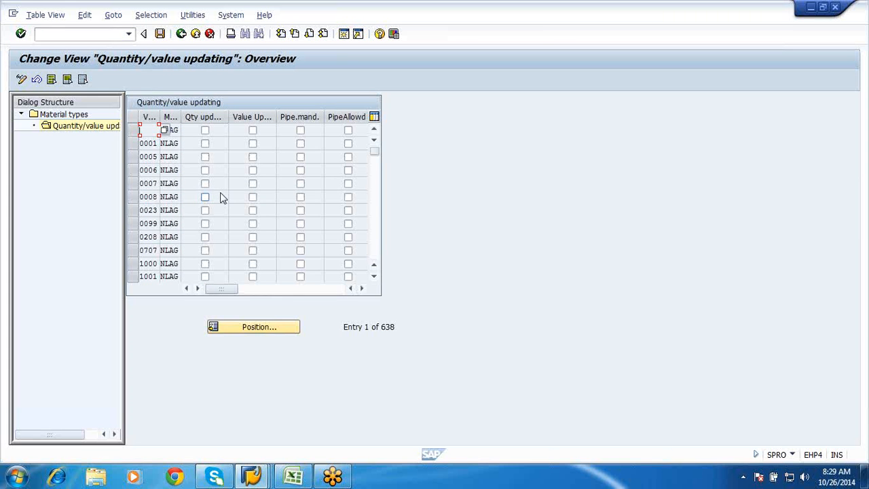
# Return to the Display IMG structure and reopen Define Attributes of Material Types
pyautogui.click(182, 35)
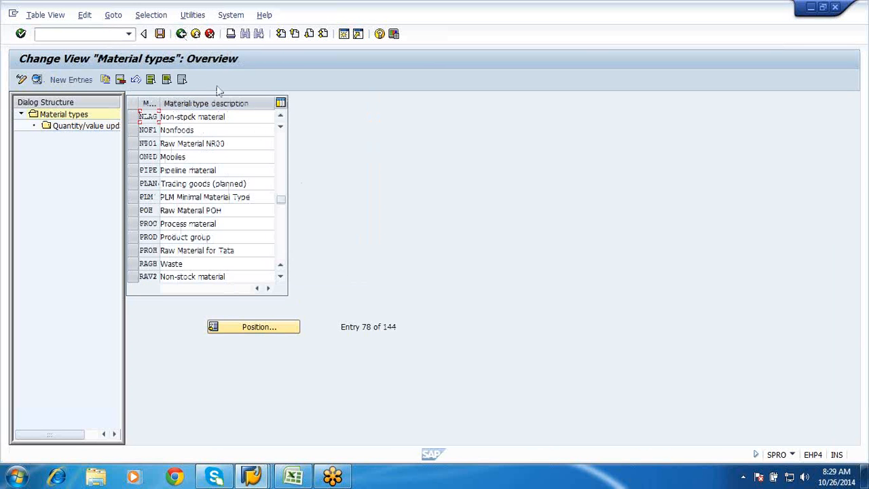
pyautogui.click(181, 35)
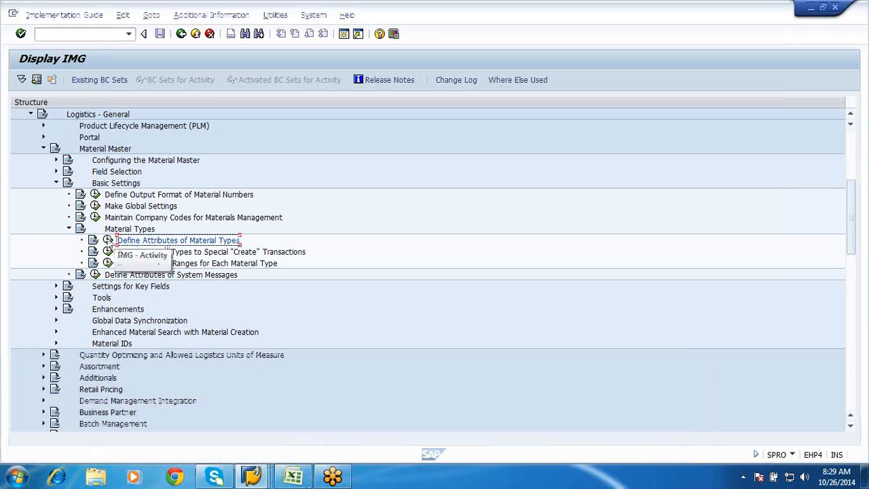
pyautogui.click(109, 240)
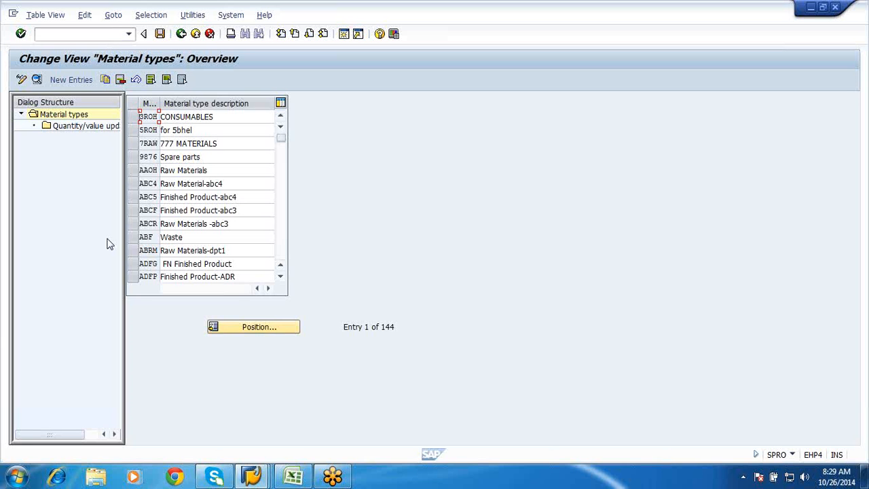
# Switch to the Create Material session and open the Basic Data 1 view for a new Raw Materials IDESS material
pyautogui.click(254, 470)
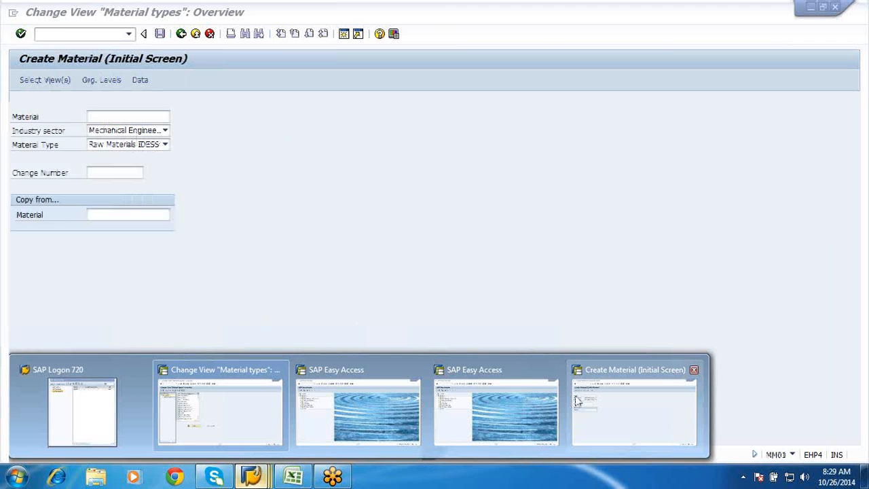
pyautogui.click(577, 401)
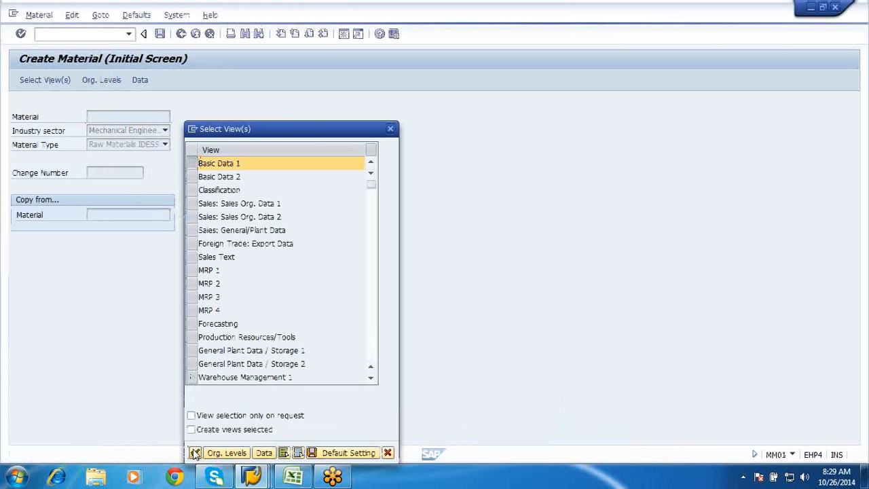
pyautogui.click(193, 452)
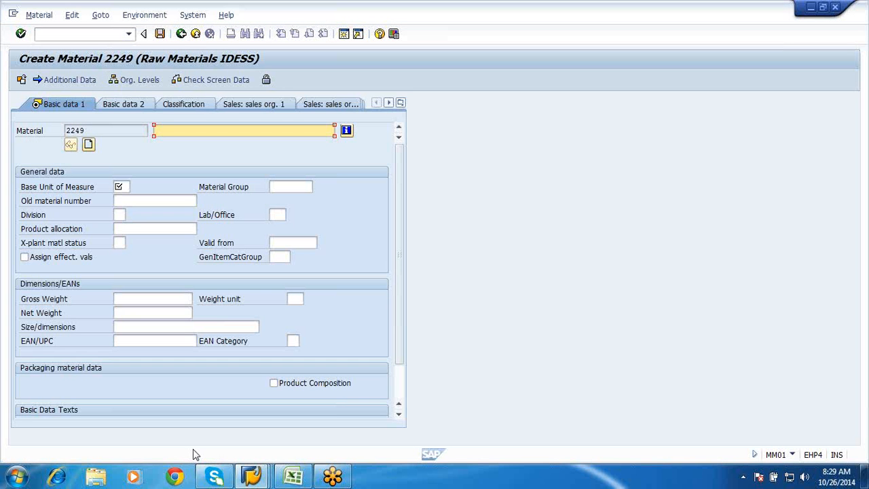